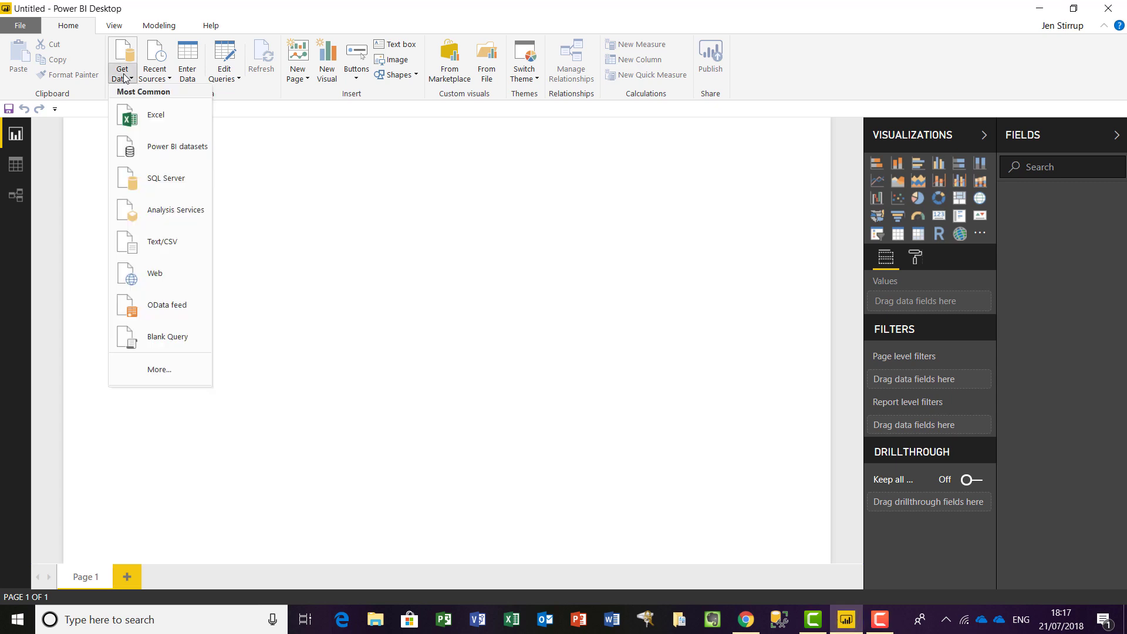
- Connect to a Folder data source using the Orders South folder inside Superstore Files on the desktop
click(192, 370)
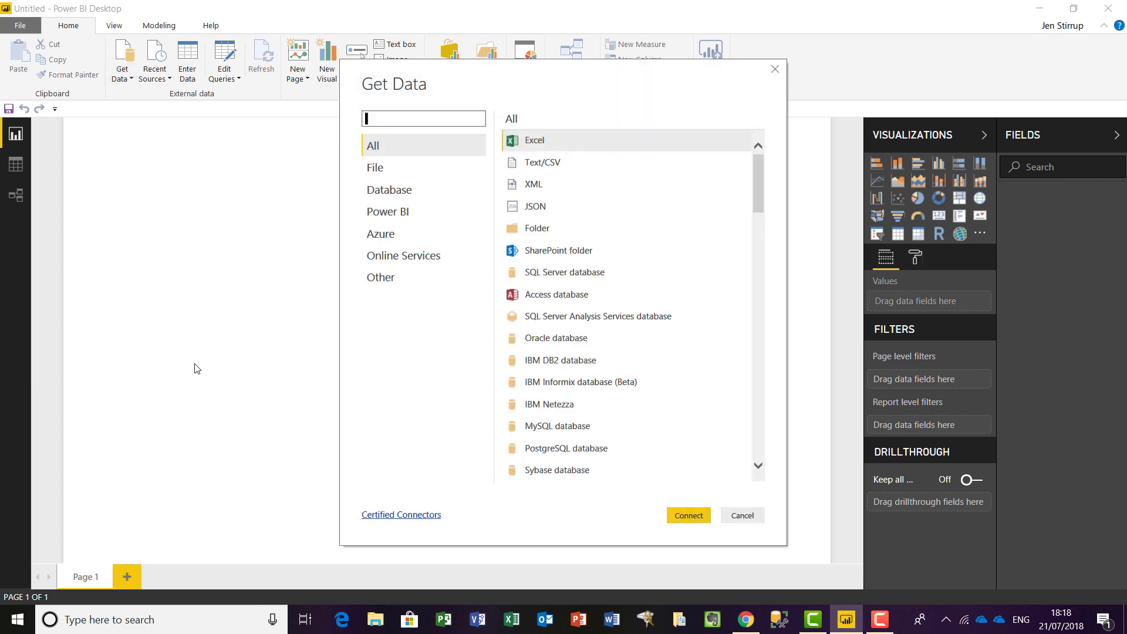
double_click(541, 235)
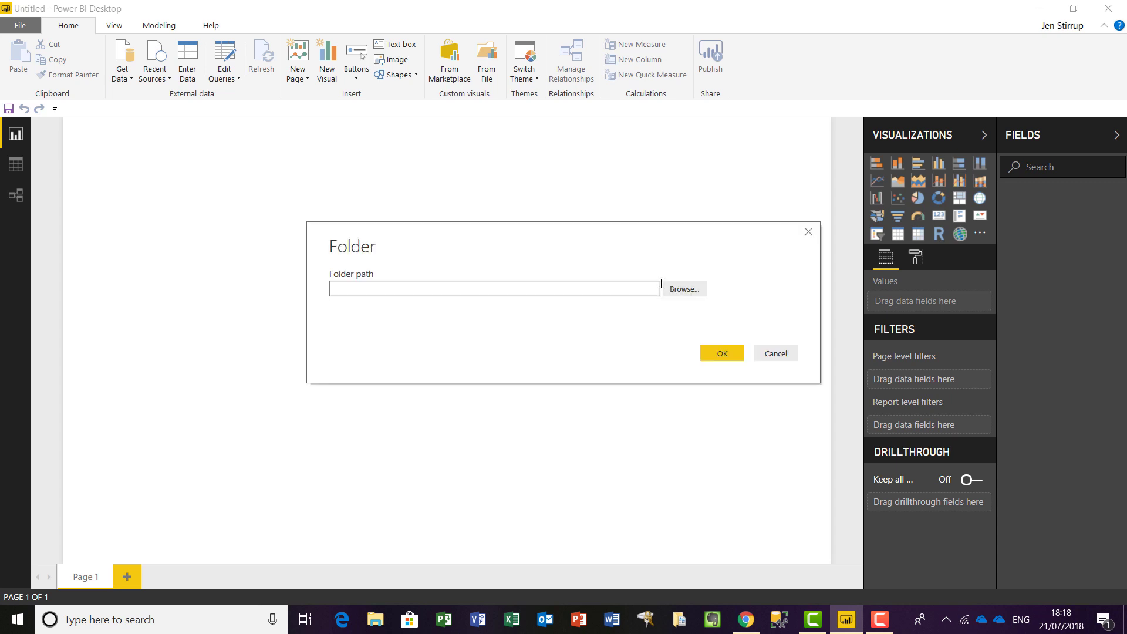
click(681, 291)
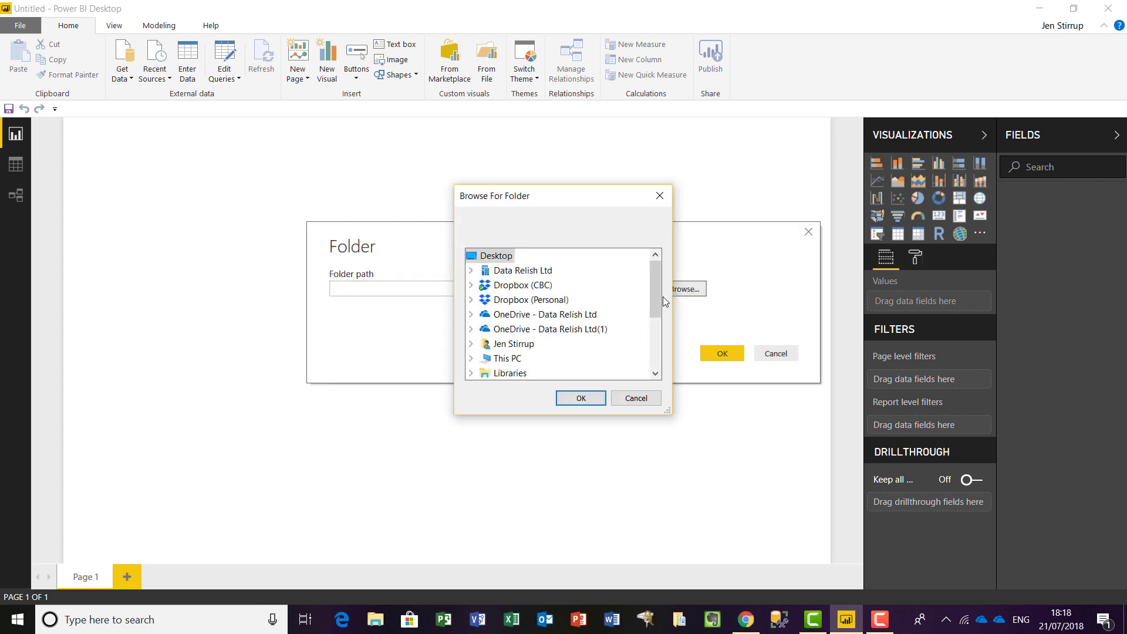
drag(656, 281, 657, 346)
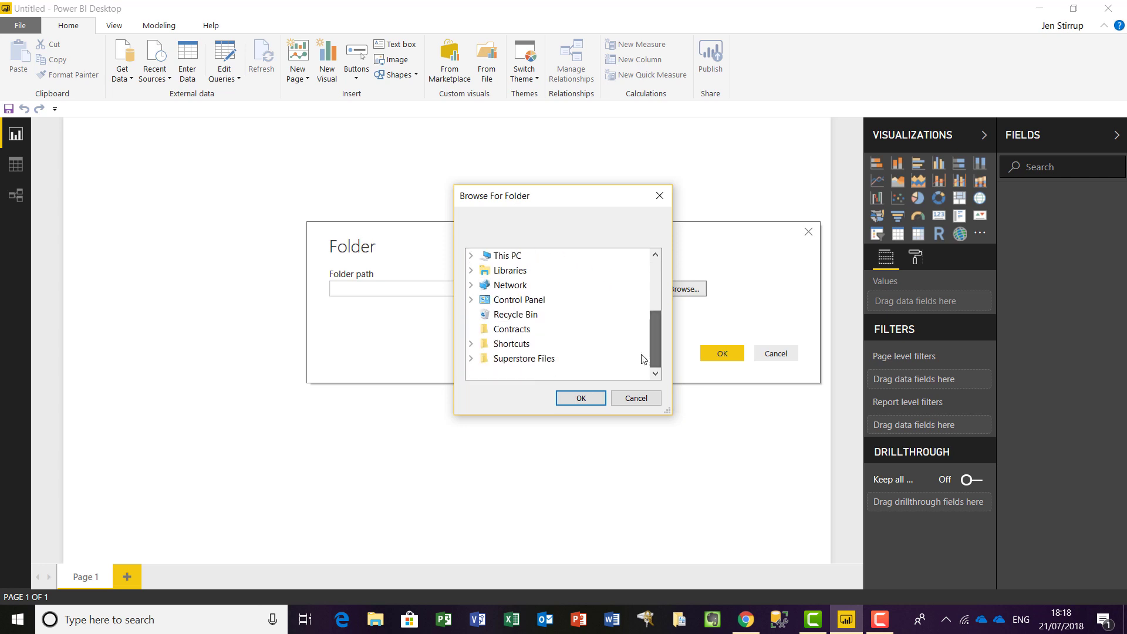
click(471, 359)
click(545, 359)
click(581, 399)
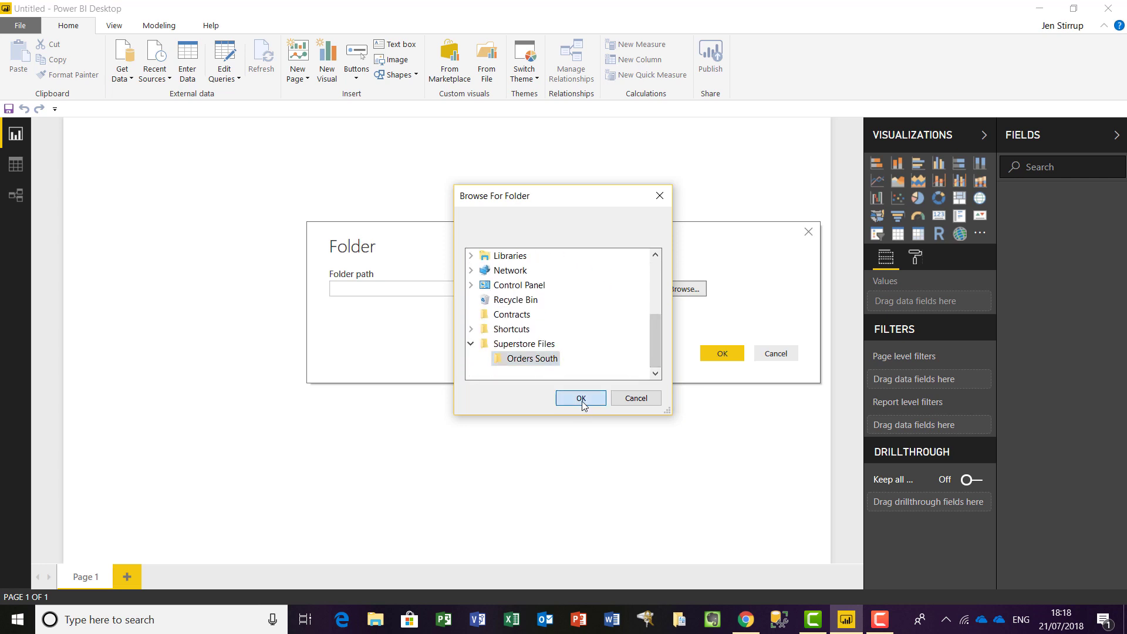
click(716, 354)
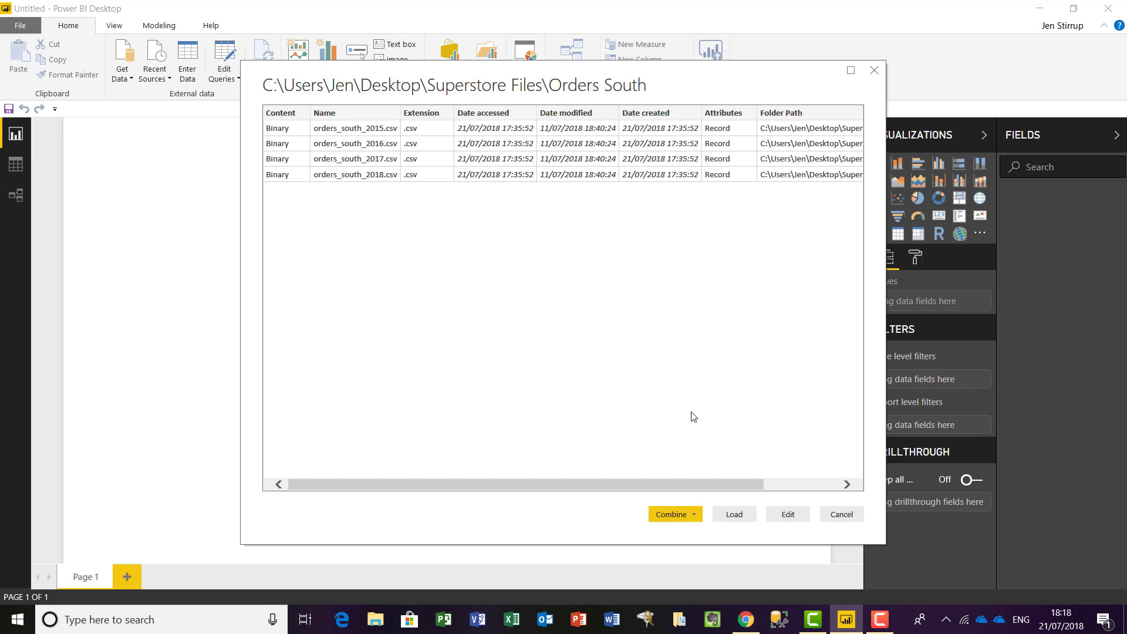
- Combine and load the Orders South CSV files, using the first file as the example and comma as the delimiter
click(693, 516)
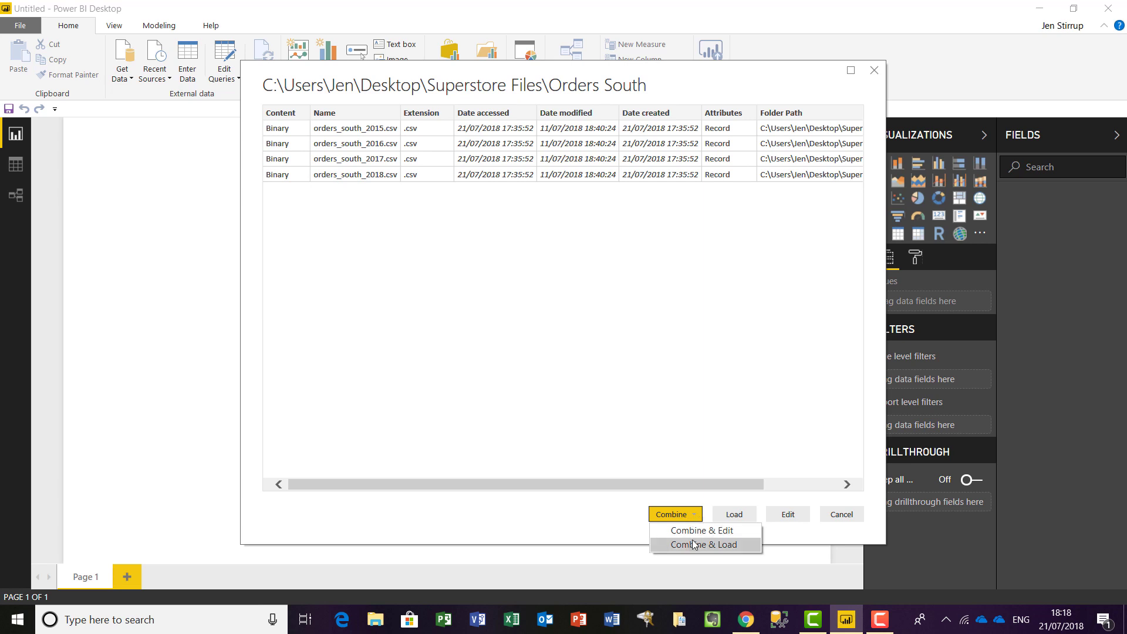
click(693, 545)
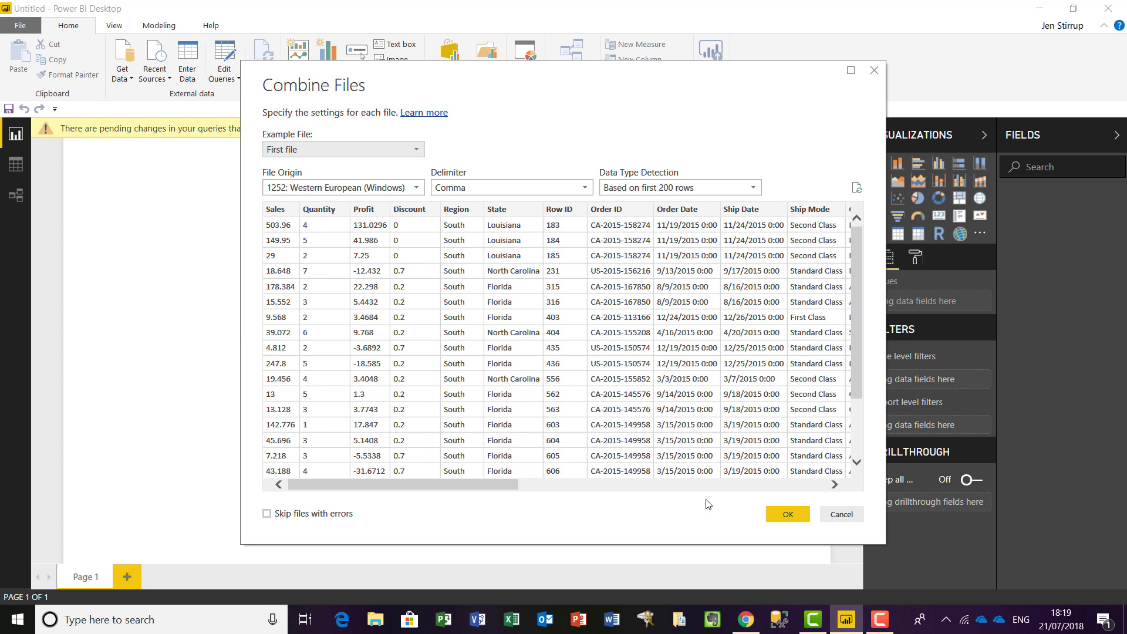
click(807, 519)
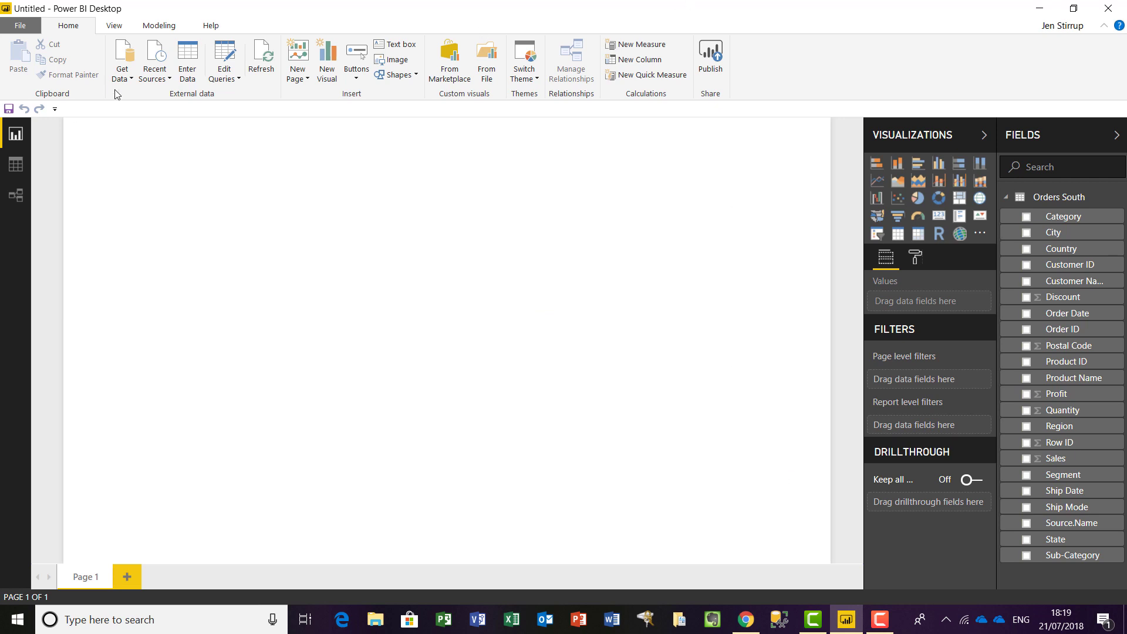
- Import Orders_Central.csv from the desktop's Superstore Files folder as a text/CSV source and load it
click(129, 81)
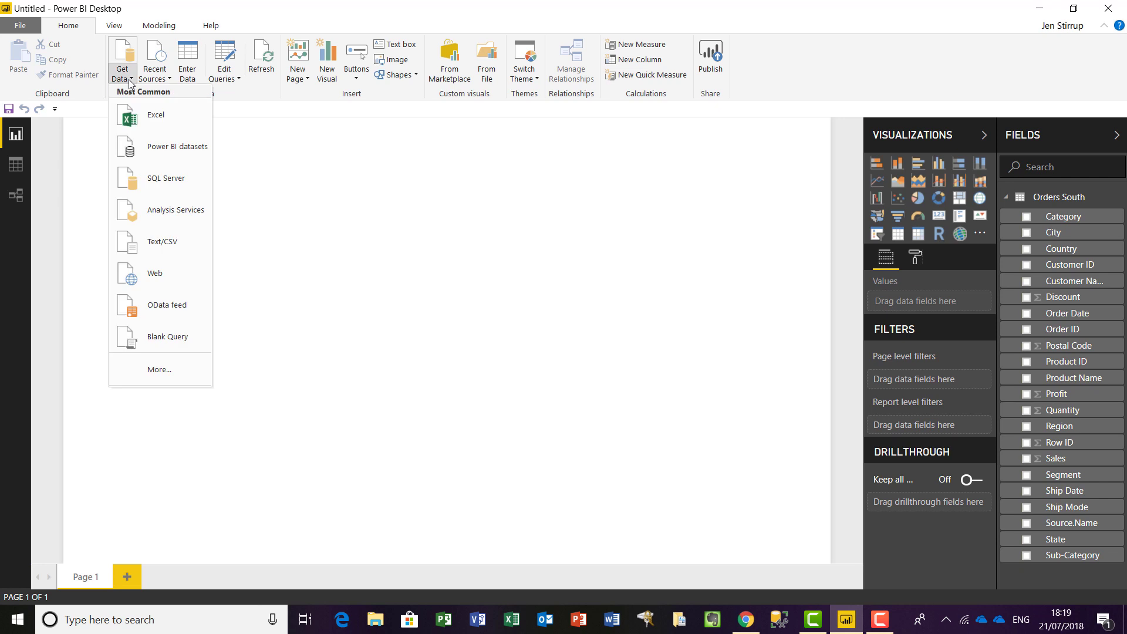
click(196, 240)
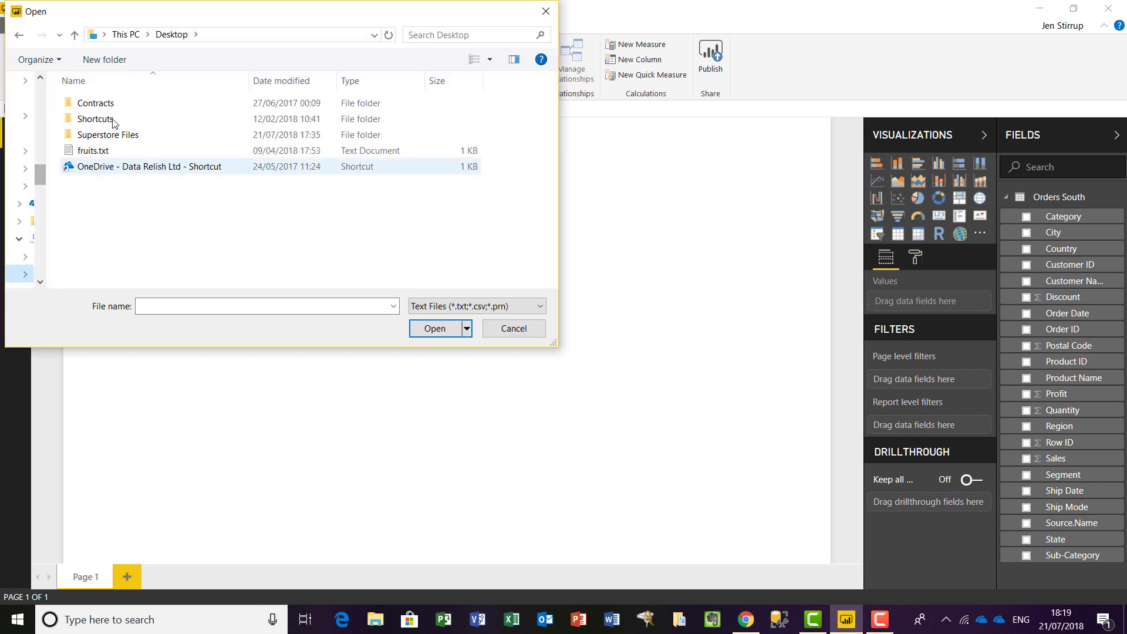
click(94, 104)
click(115, 138)
double_click(162, 139)
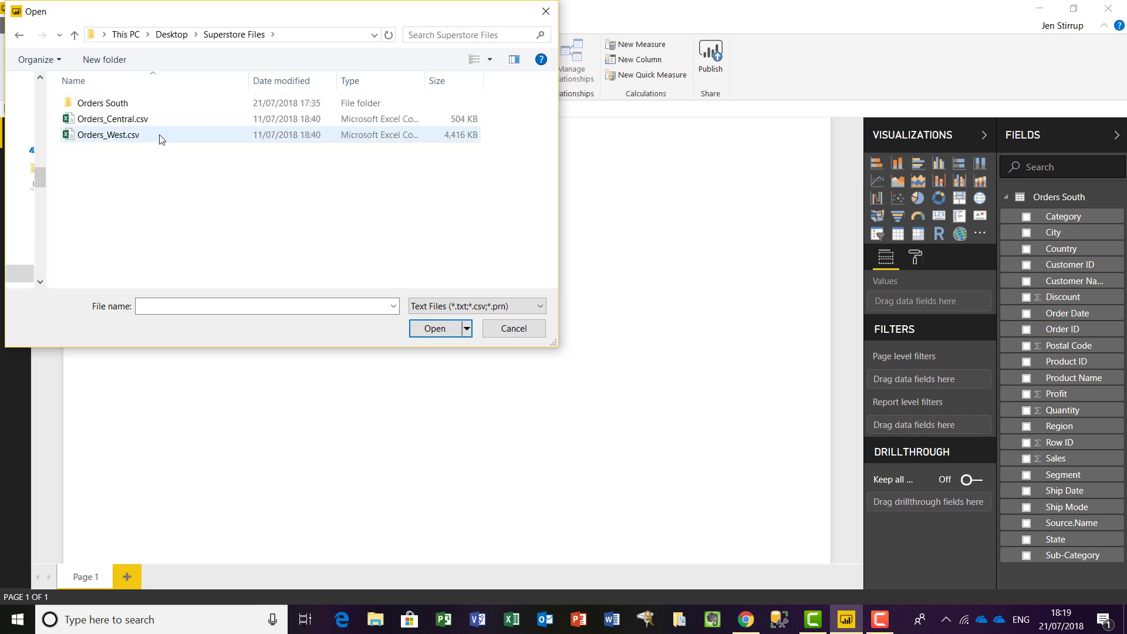
click(158, 122)
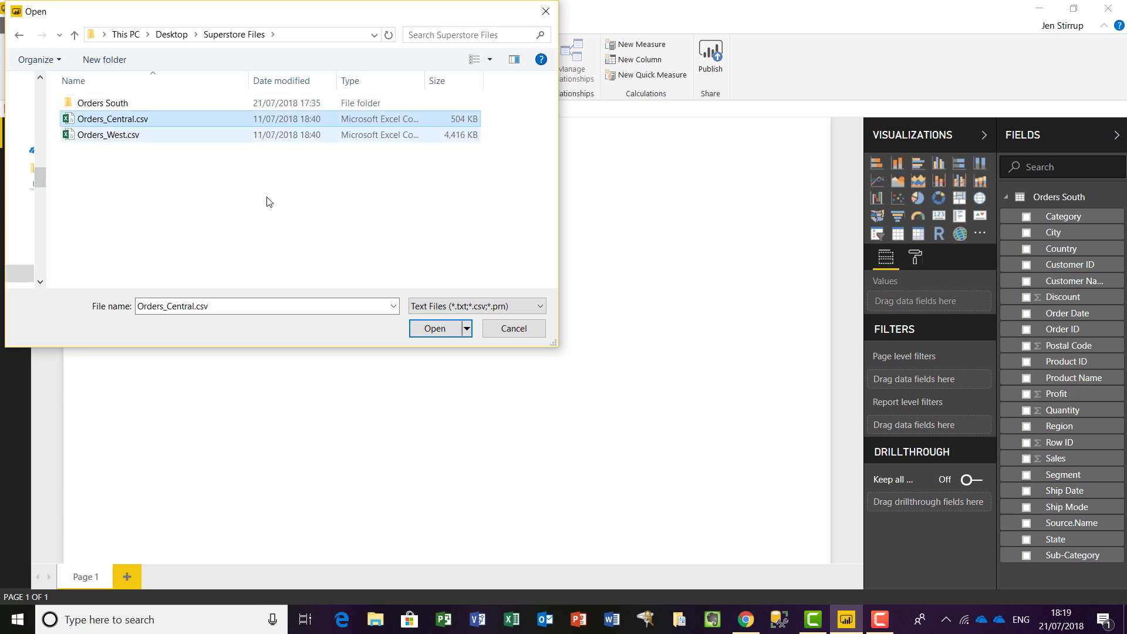
click(435, 329)
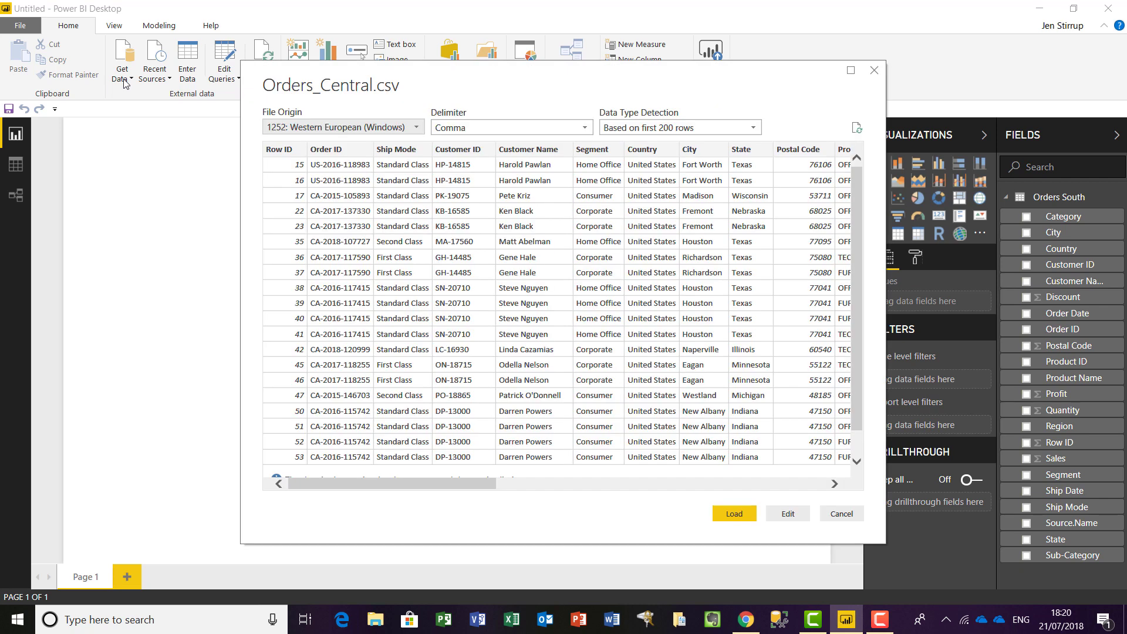
click(734, 514)
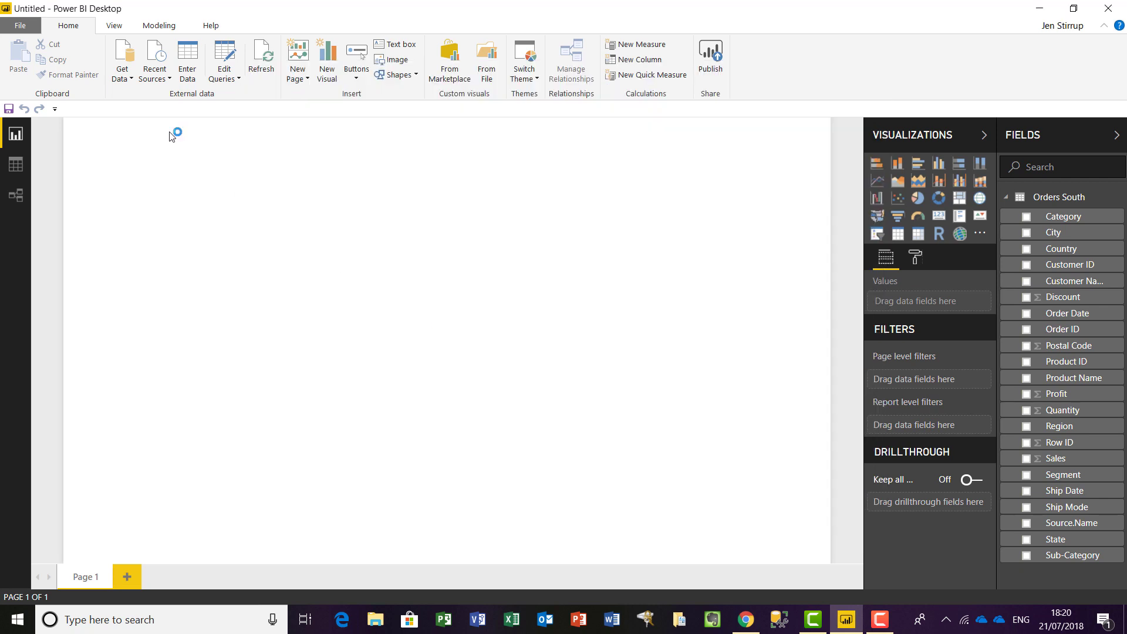
- Import and load Orders_West.csv from the Superstore Files folder, and collapse the Orders South field list
click(127, 82)
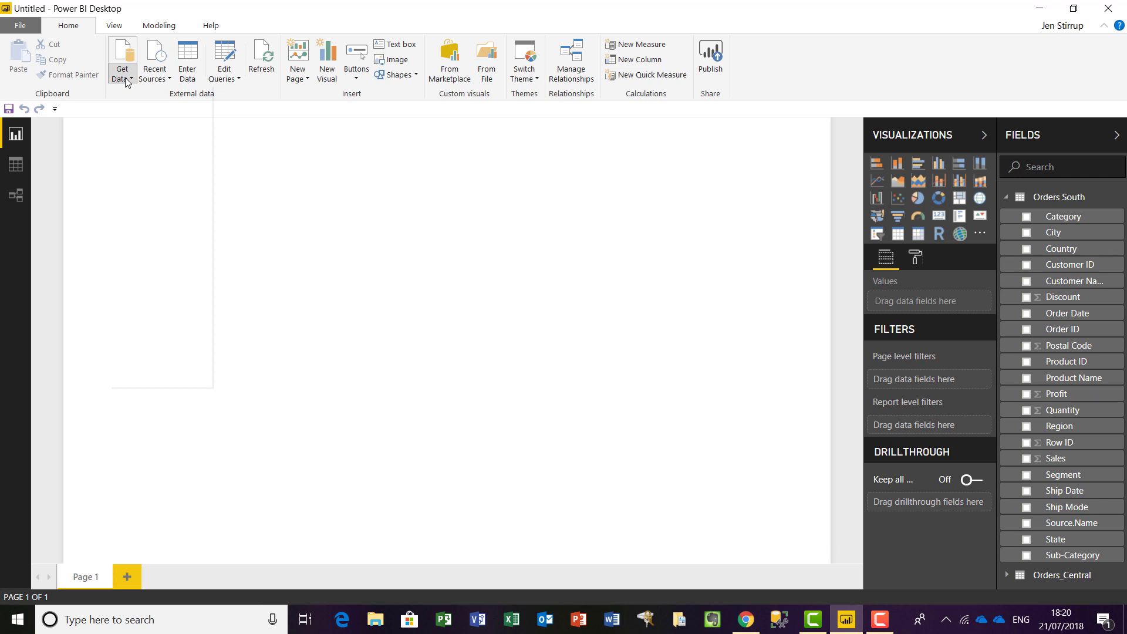
click(128, 80)
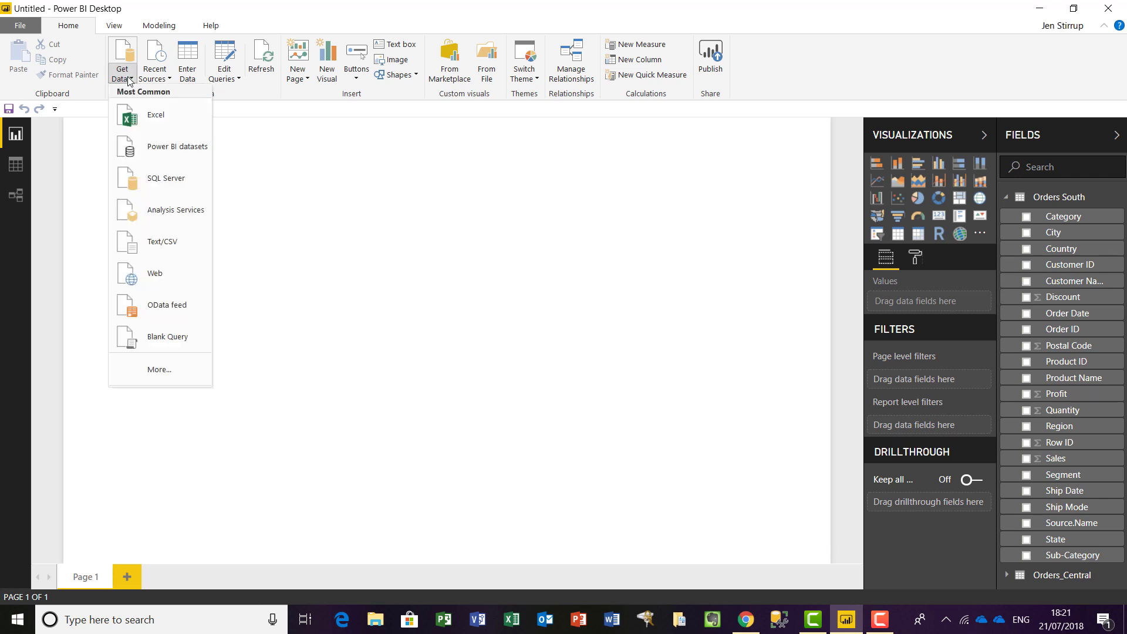
click(184, 238)
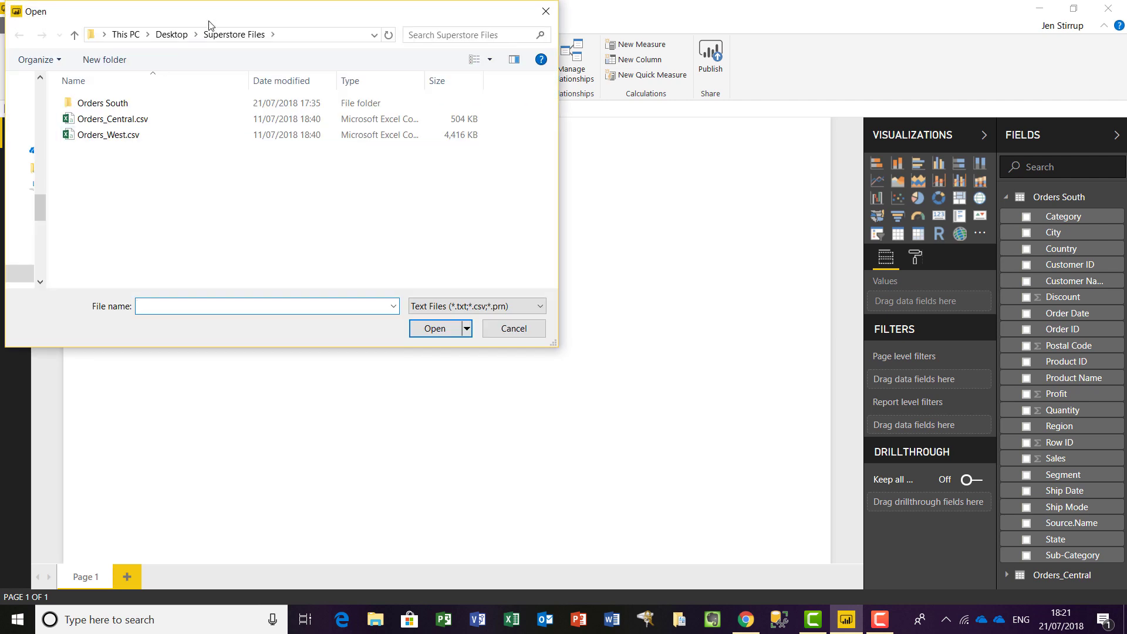
double_click(441, 199)
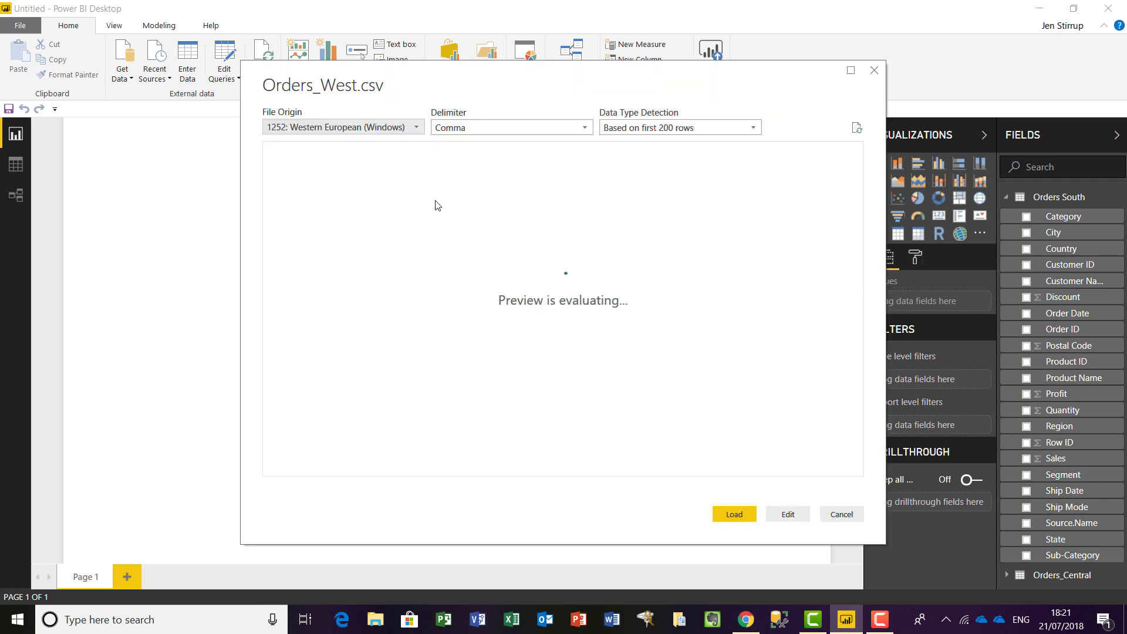
drag(367, 489, 820, 479)
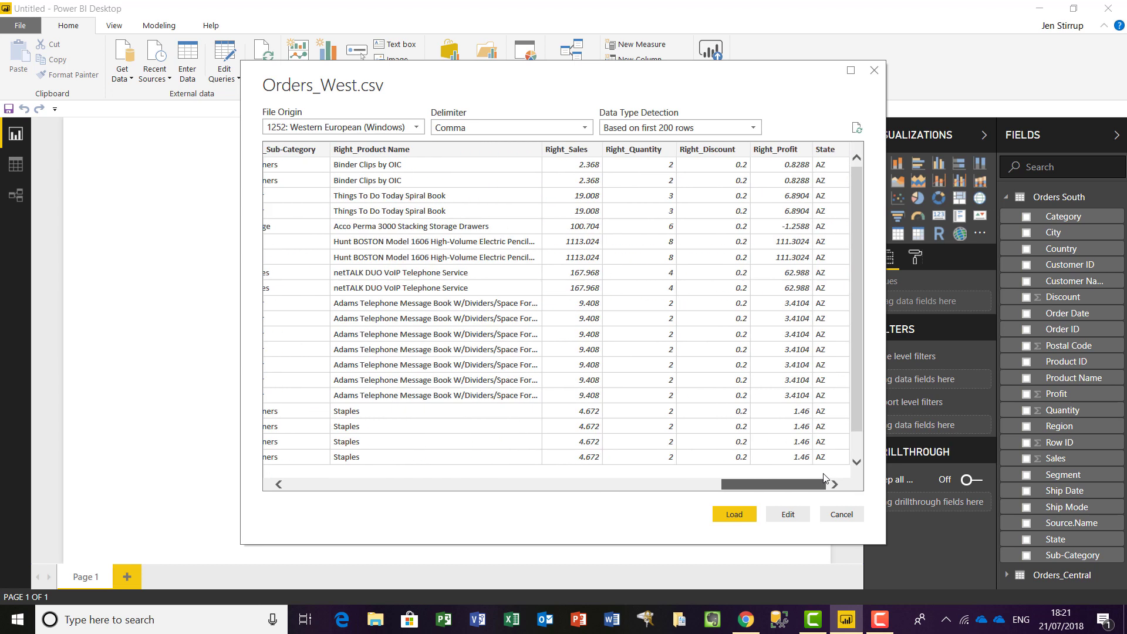
click(741, 519)
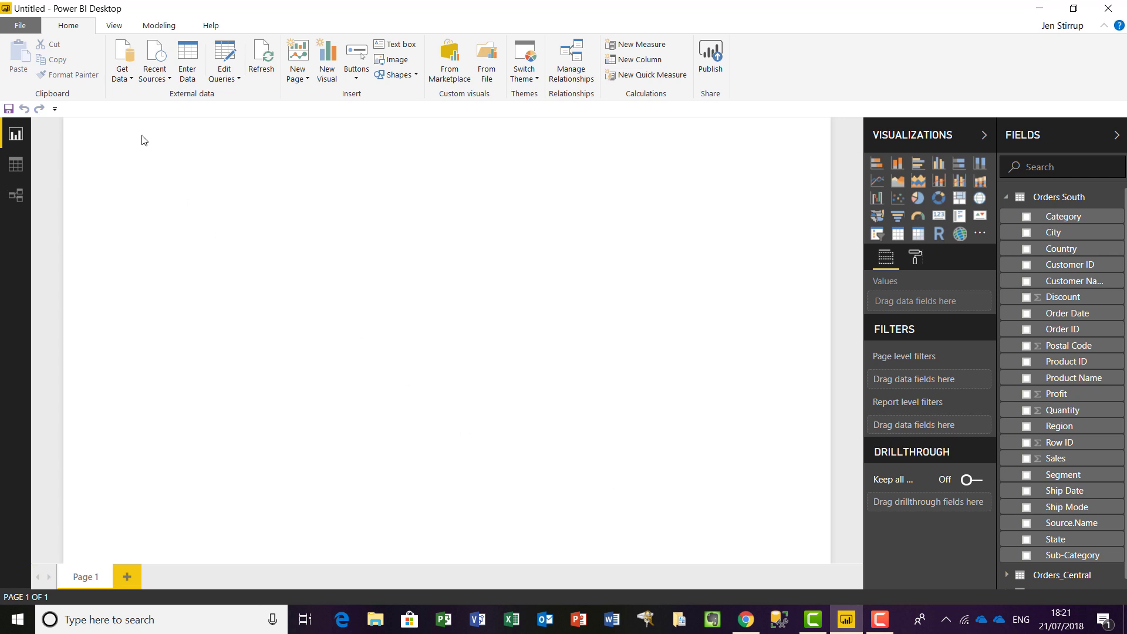
click(1007, 198)
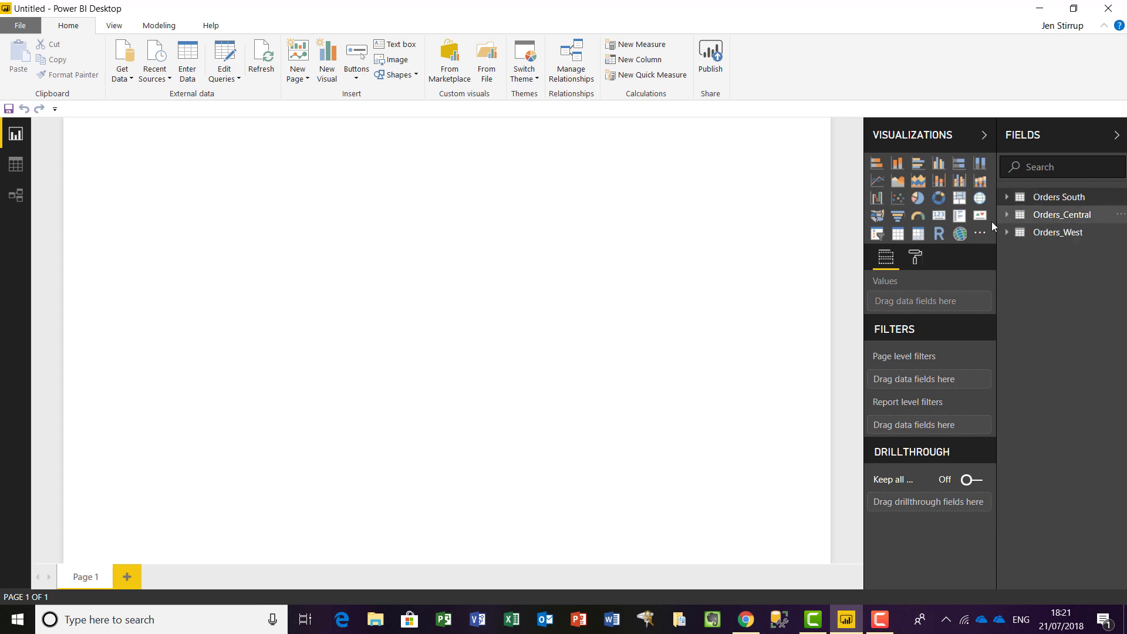
- Import the Orders_East sheet from the Excel workbook Orders_East.xlsx and load it
click(122, 75)
click(134, 115)
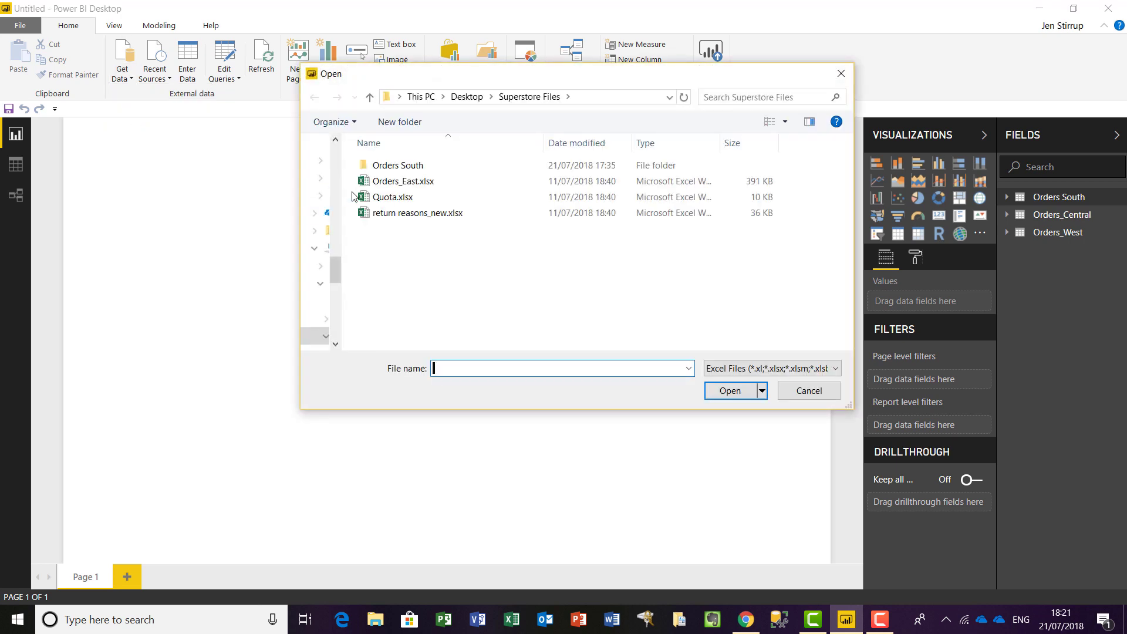
click(383, 184)
double_click(383, 188)
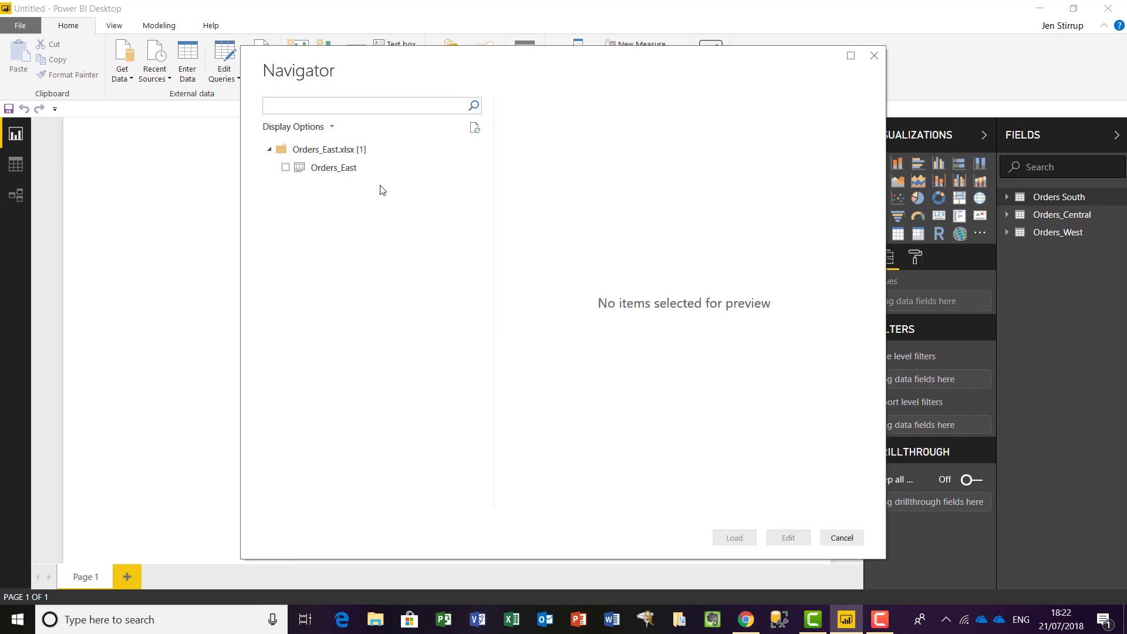
click(286, 171)
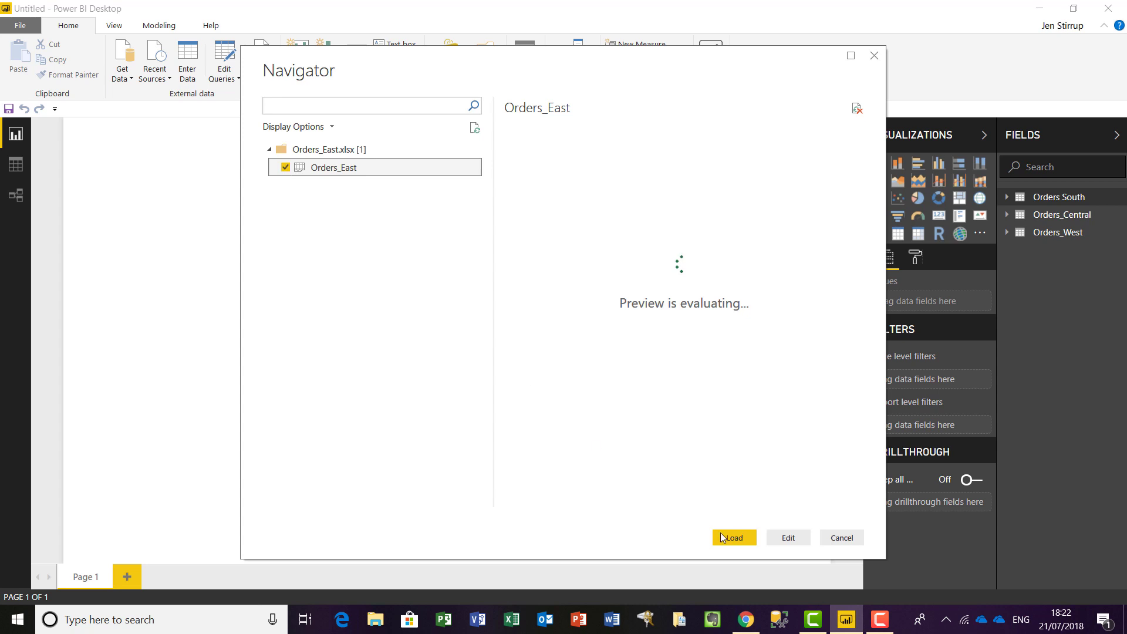
drag(582, 502, 838, 516)
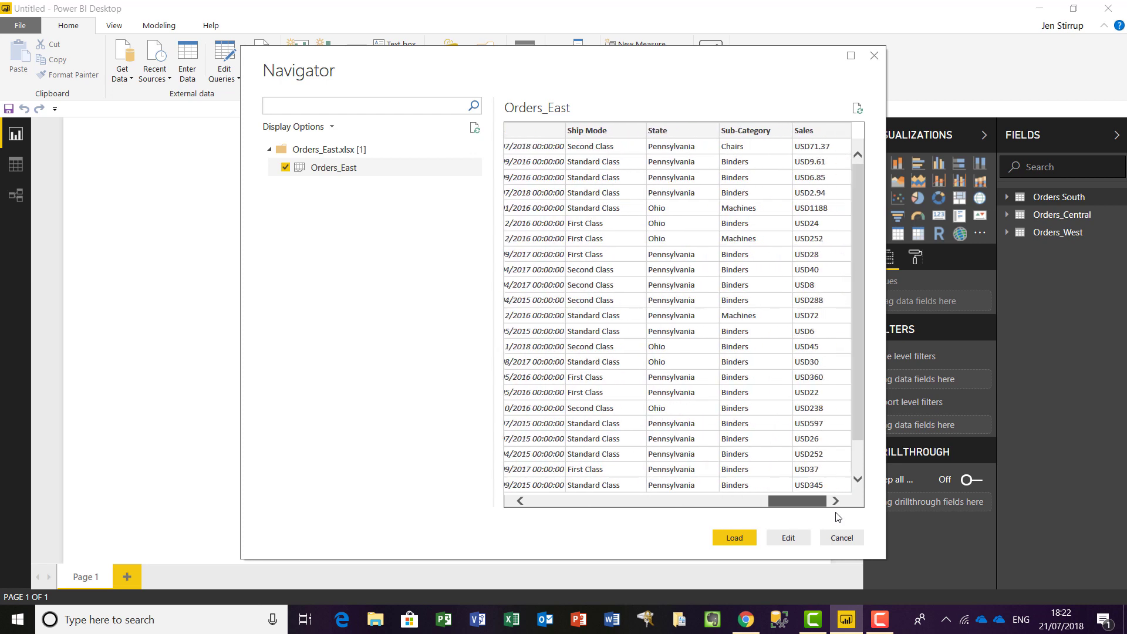
click(733, 539)
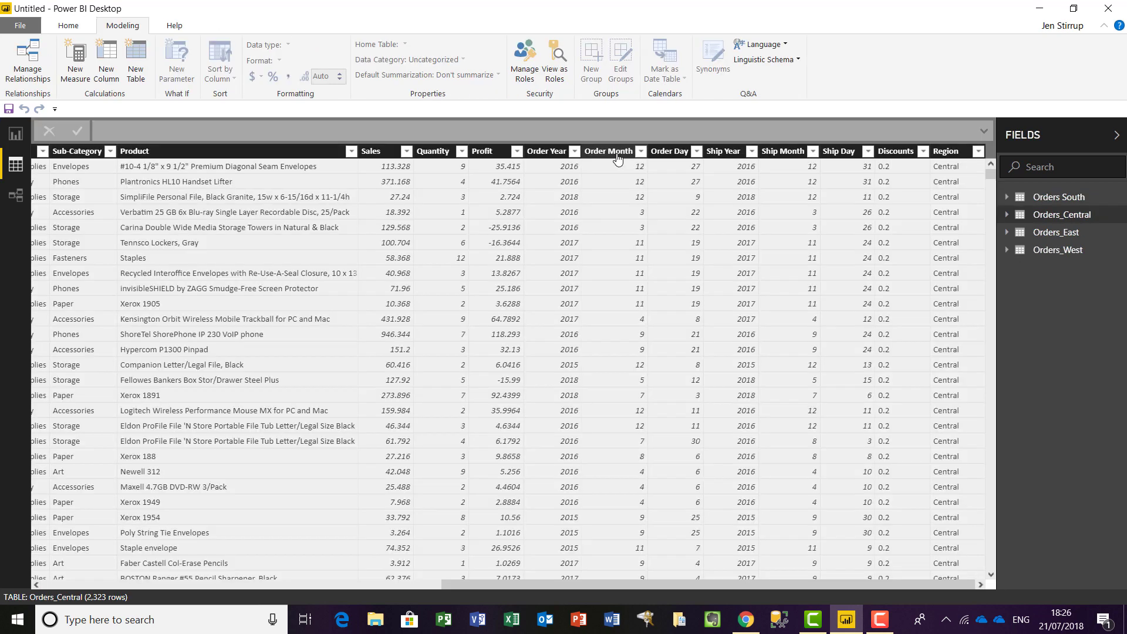
- Change the data type of the Order Month column in the Orders_Central table to Text
click(616, 154)
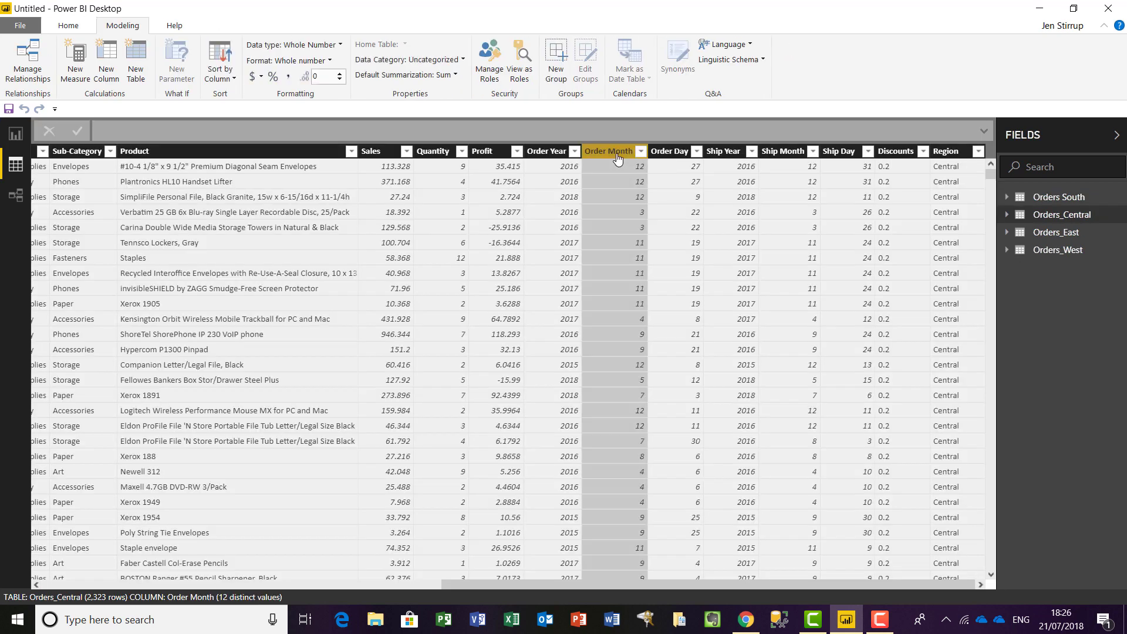
click(340, 46)
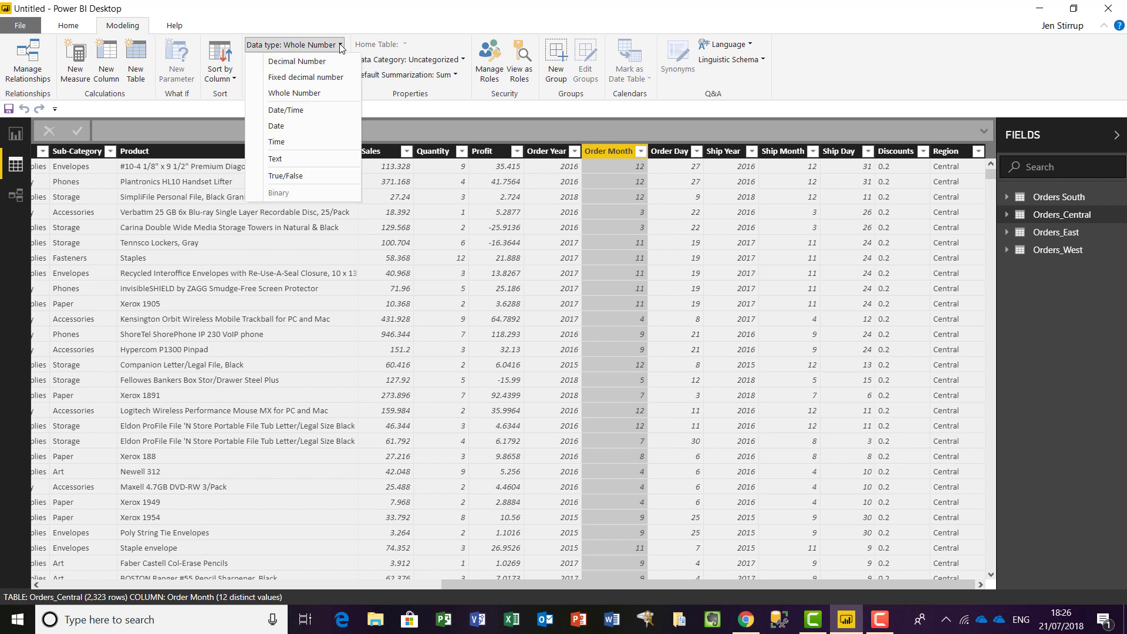
click(295, 166)
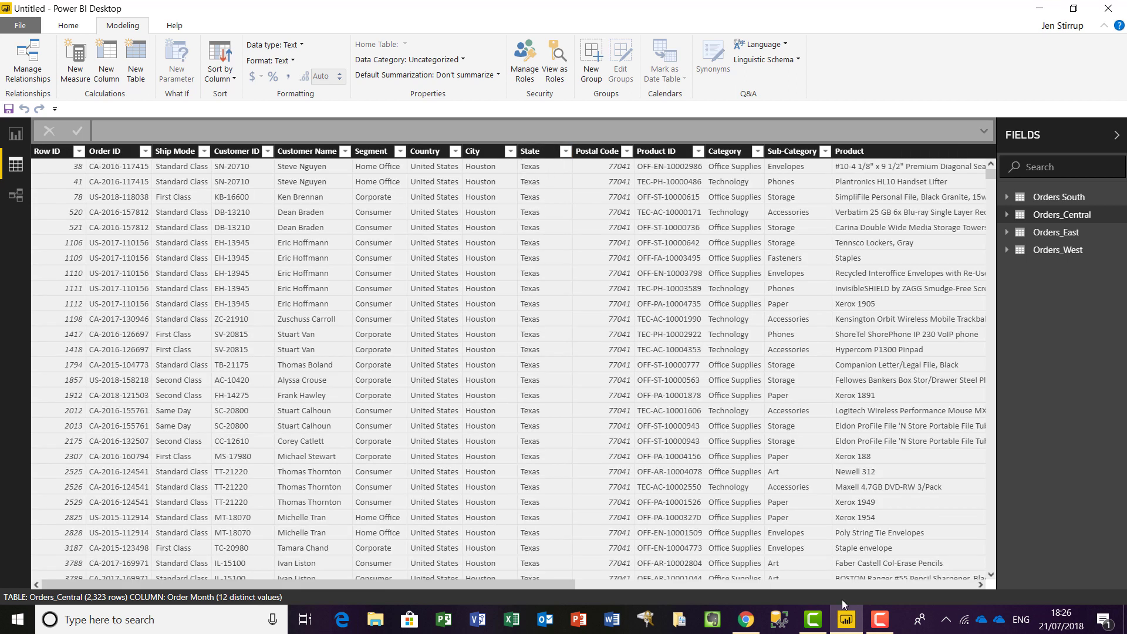
- Change the data type of the Order Day column in the Orders_Central table to Text
click(833, 587)
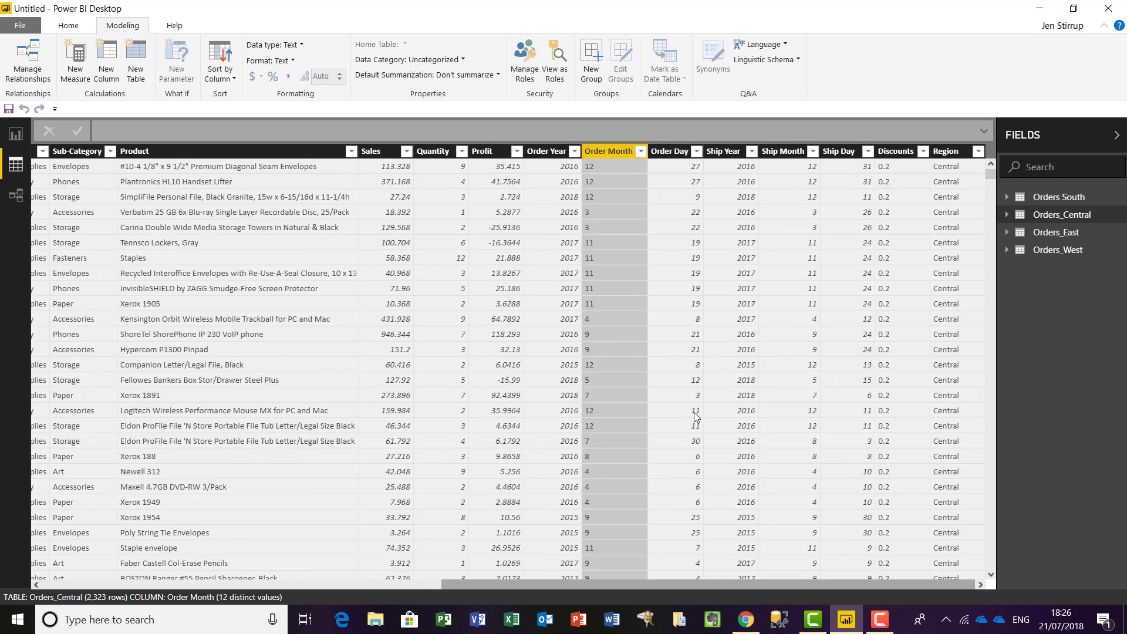
click(662, 155)
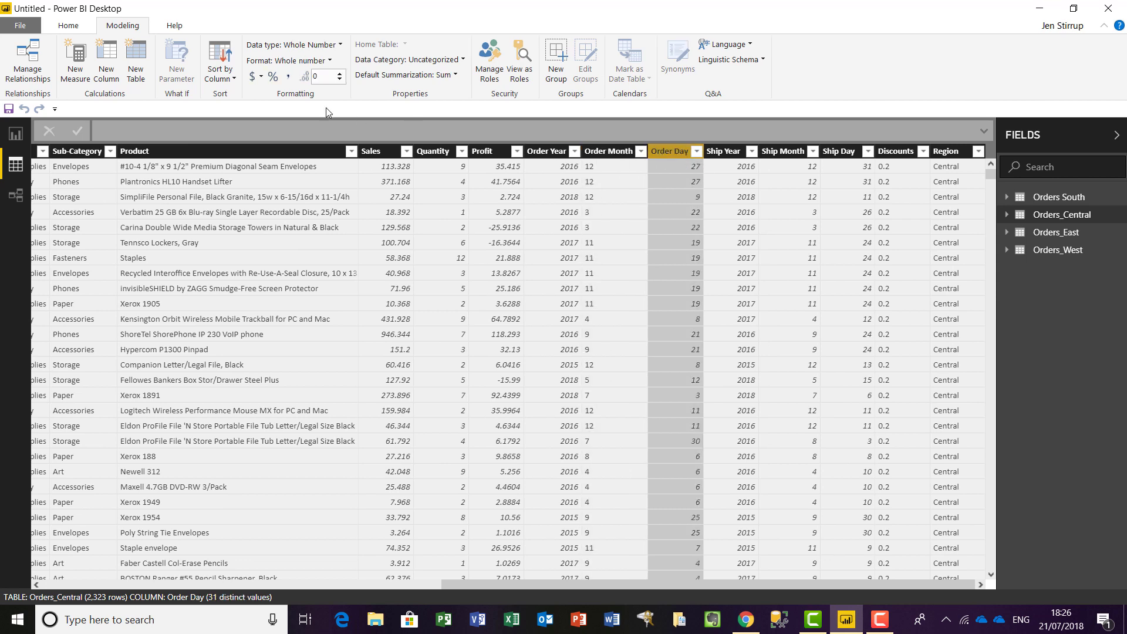
click(341, 45)
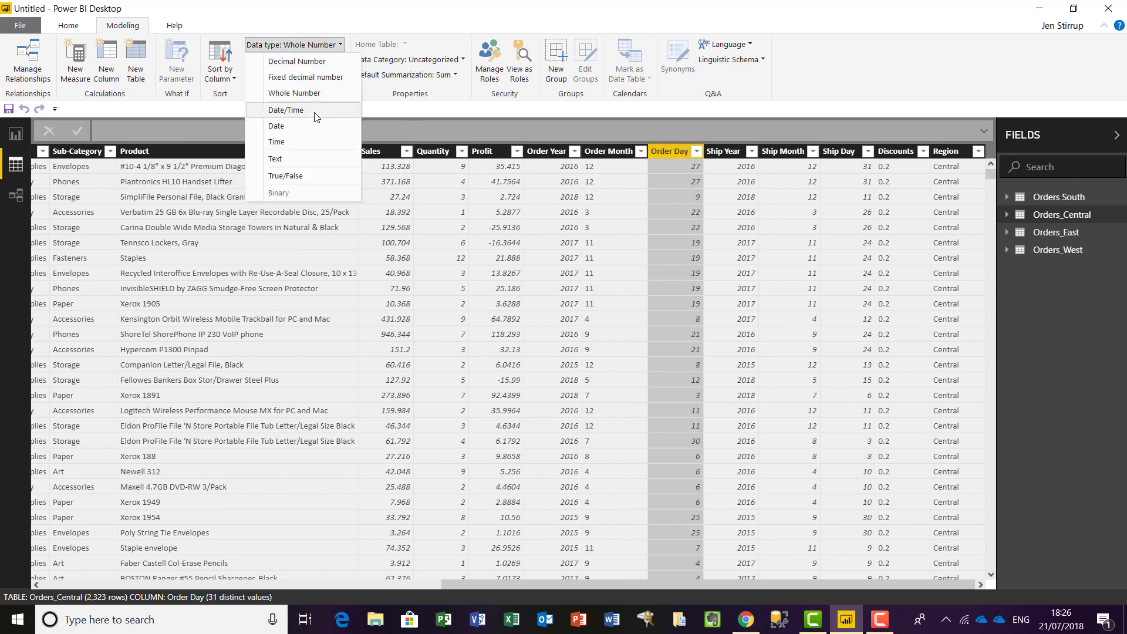
click(312, 159)
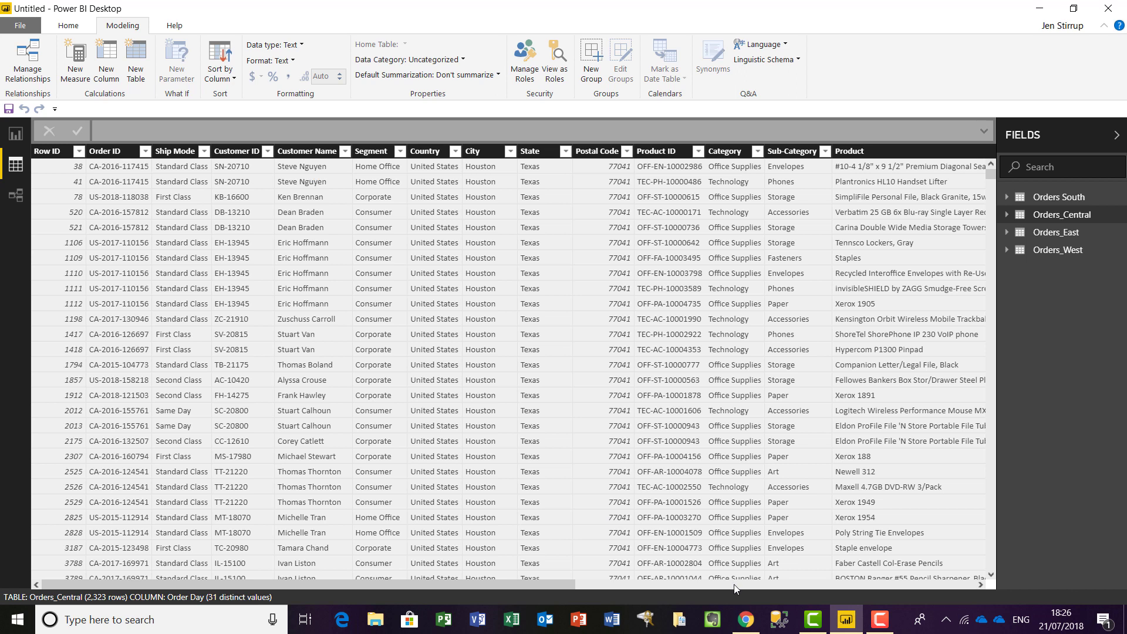
click(733, 584)
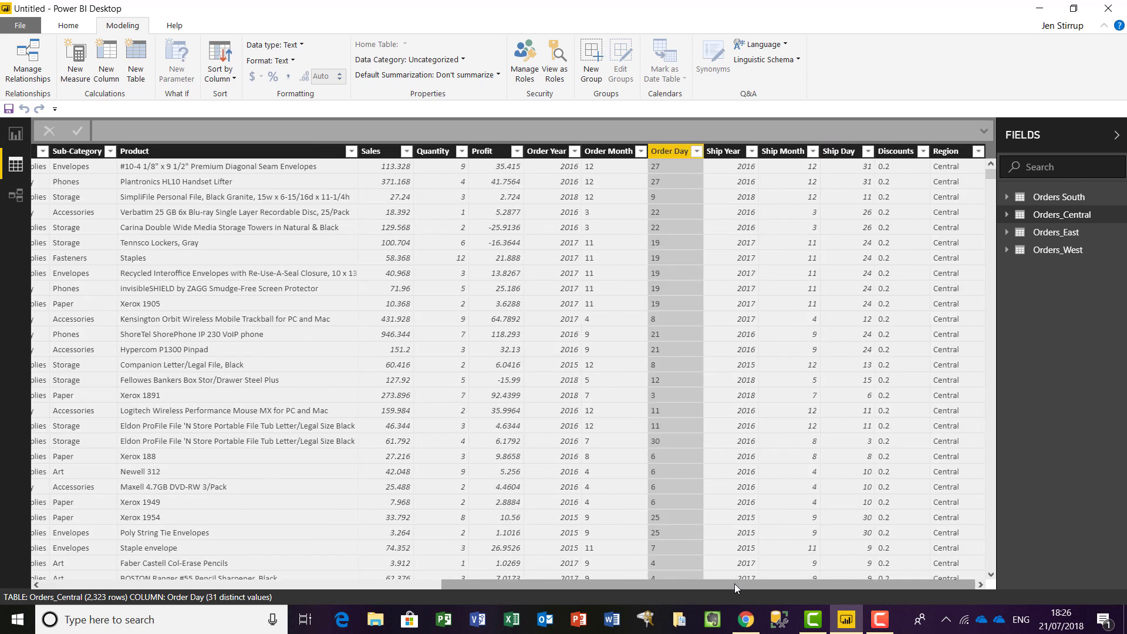
- Change the data type of the Order Year column in the Orders_Central table to Text
click(544, 153)
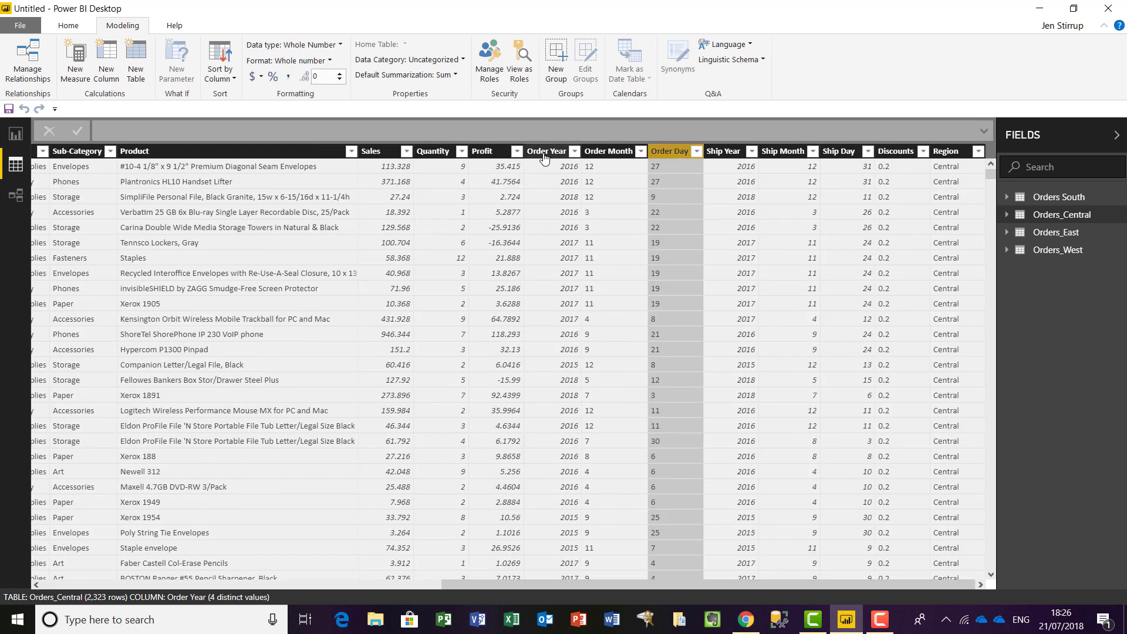
click(336, 46)
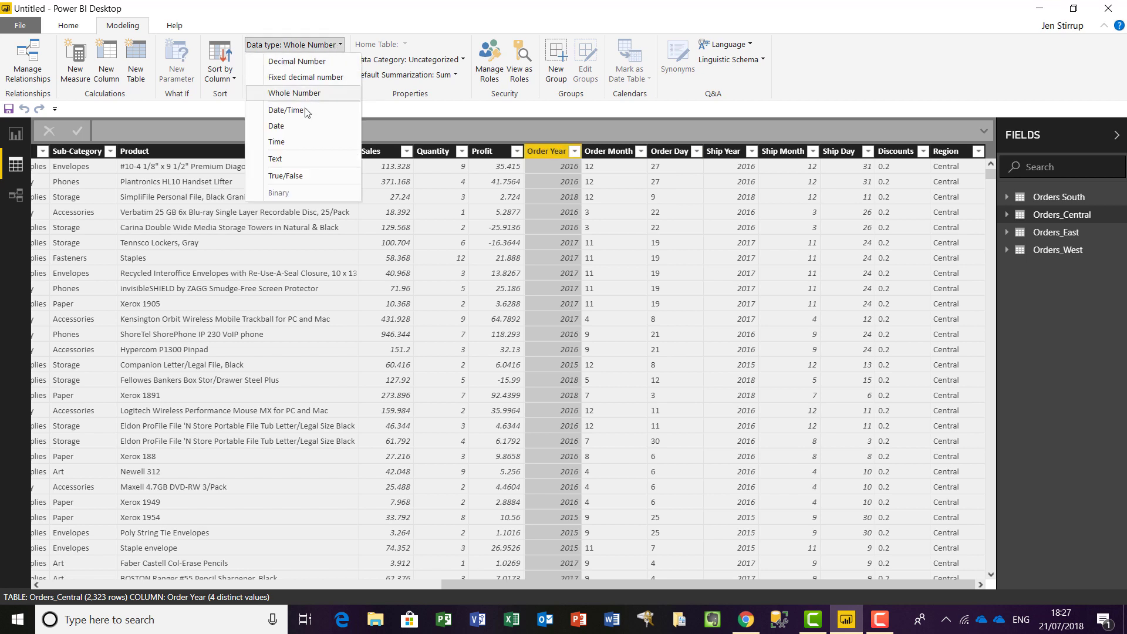
click(290, 158)
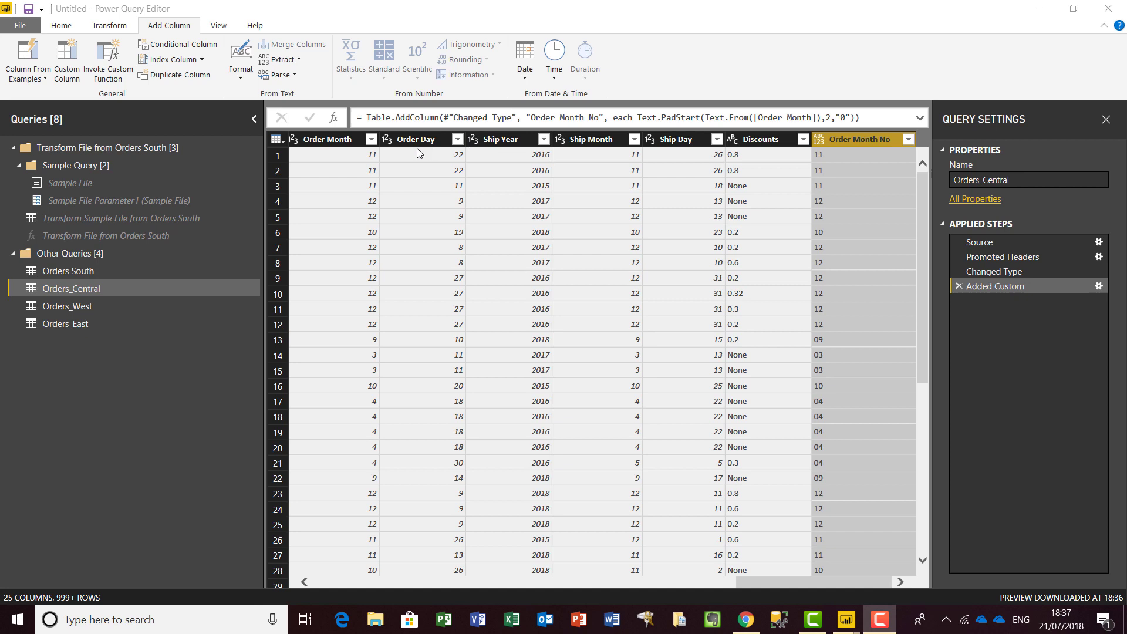
- Add a custom column named Order Day No to the Orders_Central query with the formula Text.PadStart(Text.From([Order Day]),2,"0")
click(329, 141)
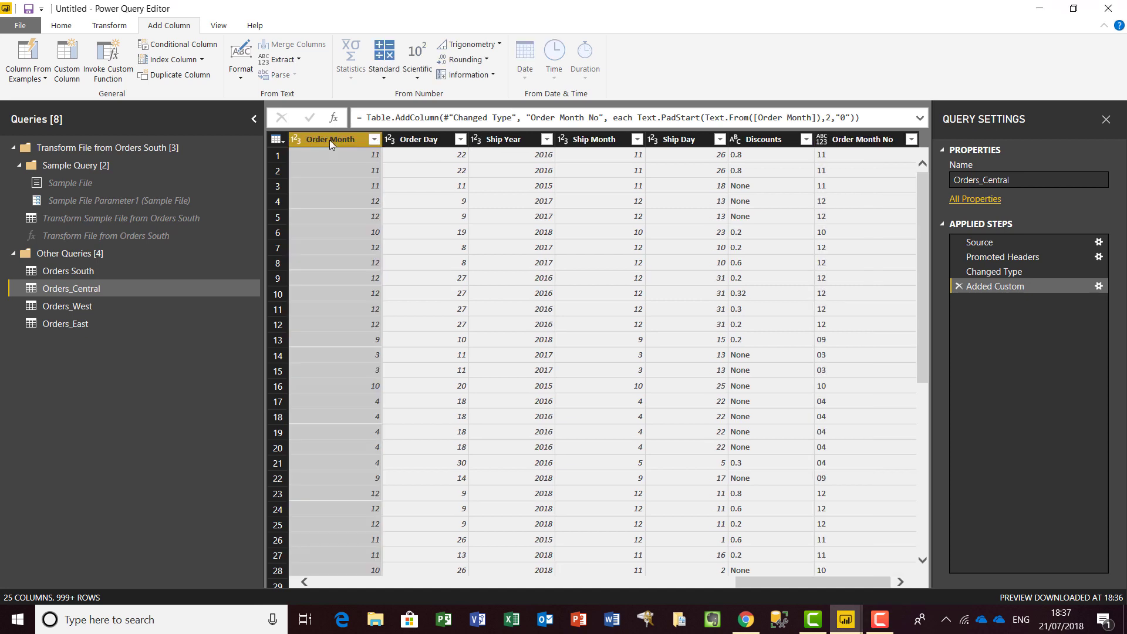
ctrl+click(873, 140)
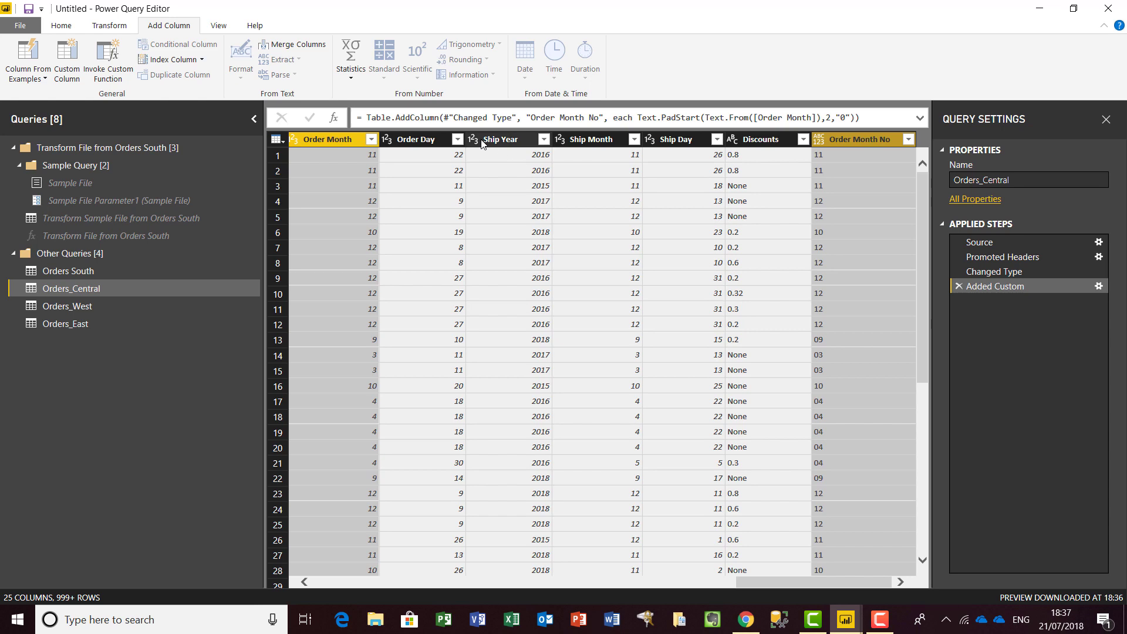
click(421, 141)
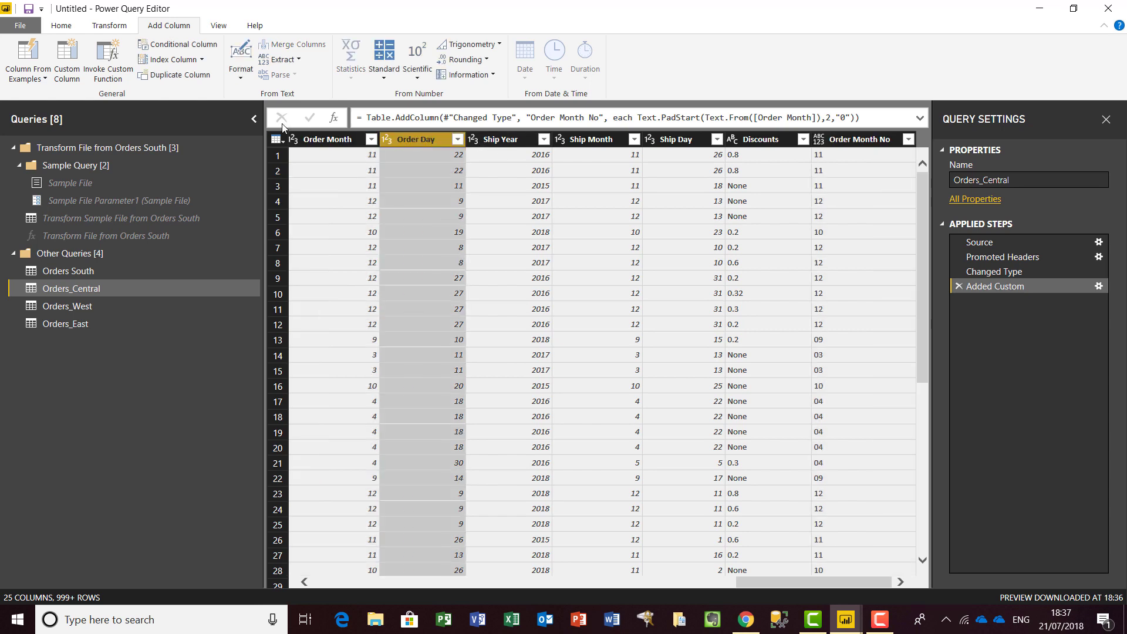
click(69, 56)
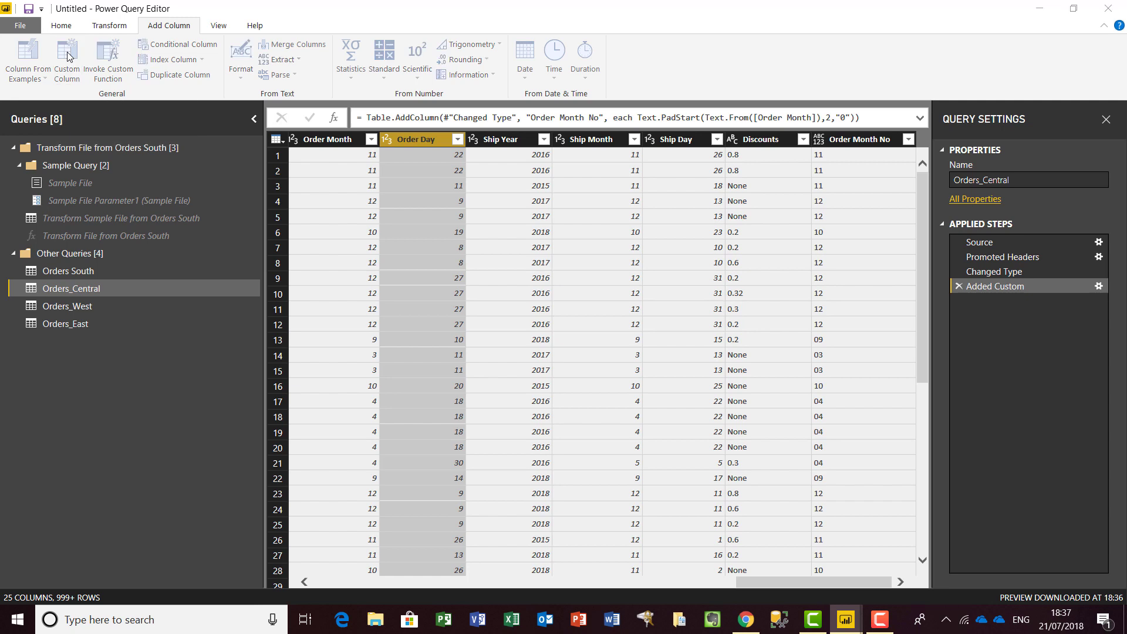
drag(364, 218, 317, 224)
text(Ord)
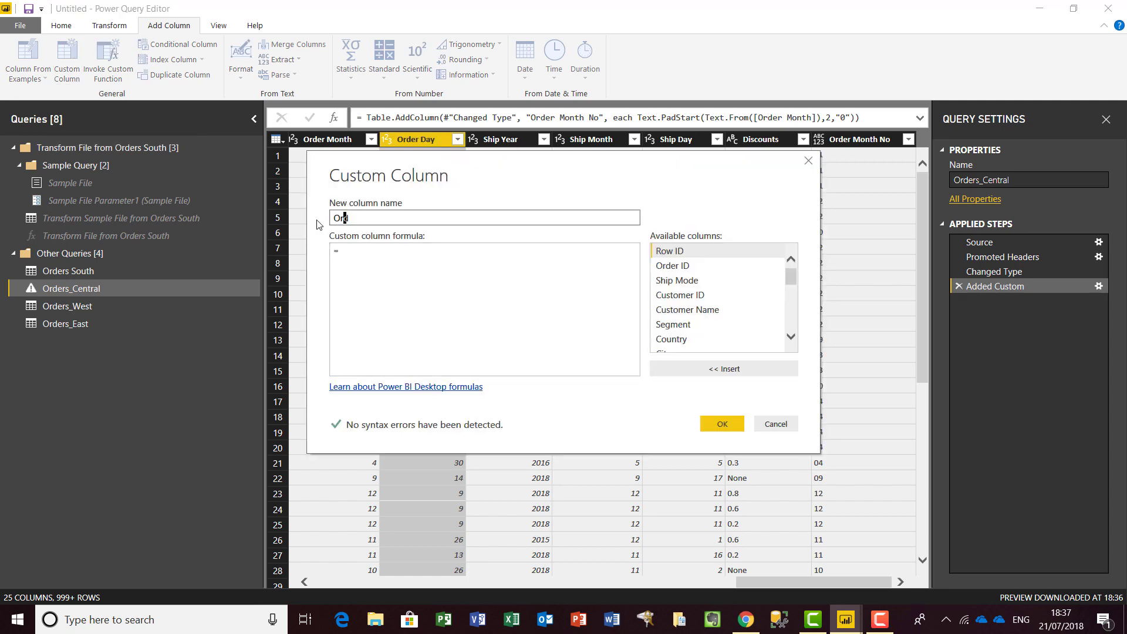
text(er Day No)
click(372, 253)
text(Text.PadStart(Text.From([Order Day]),2,"0"))
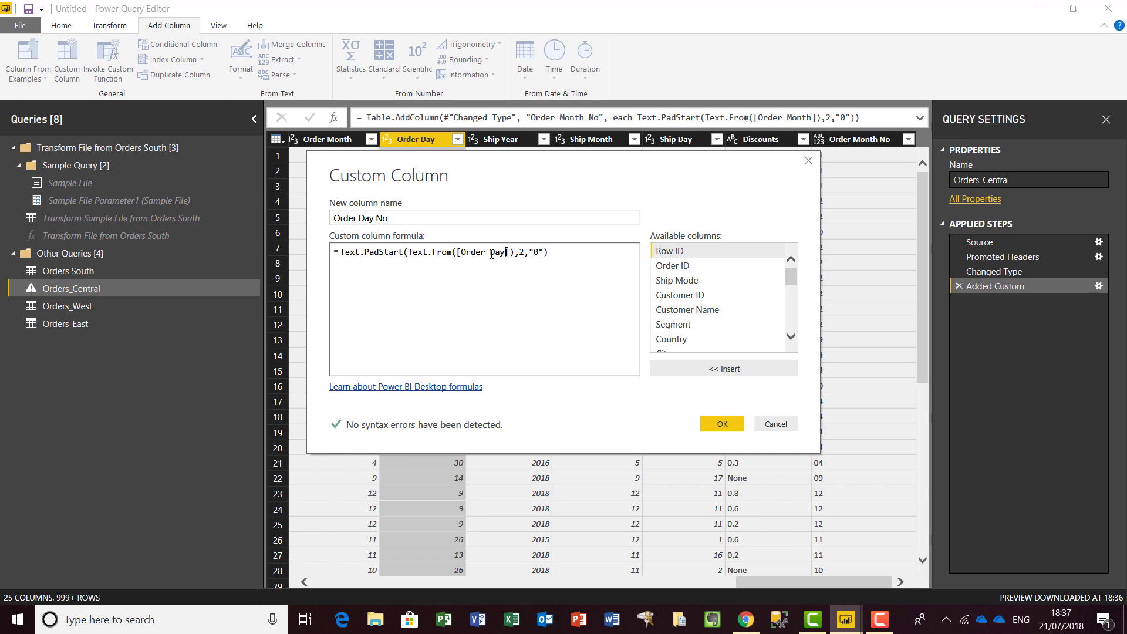
click(722, 424)
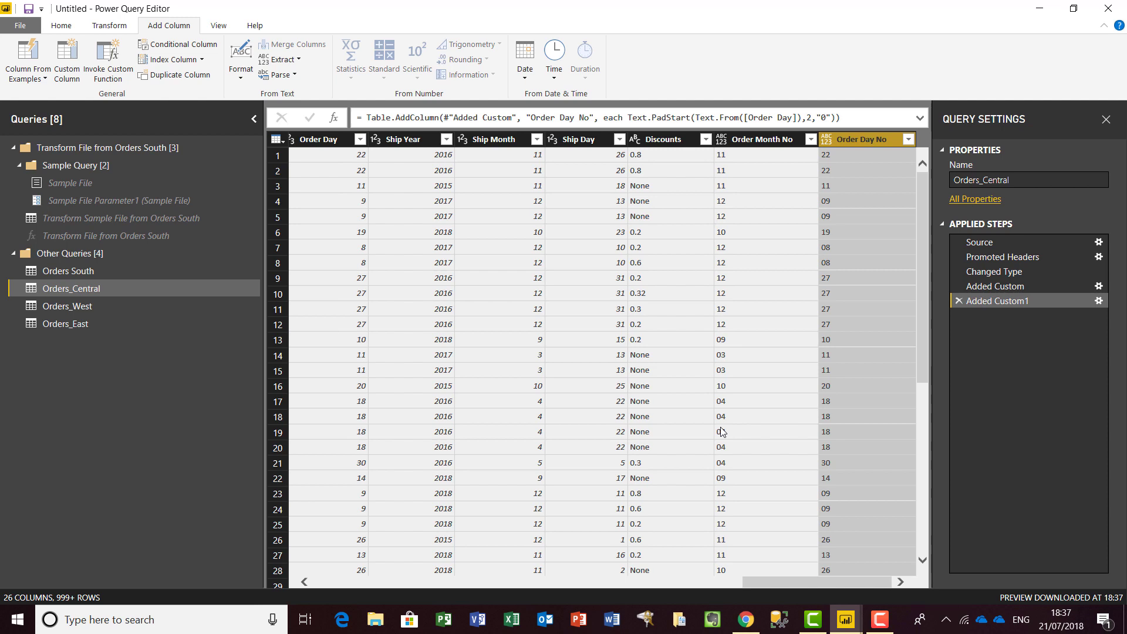
- Add a custom column named Ship Month No to the Orders_Central query with the formula Text.PadStart(Text.From([Ship Month]),2,"0")
click(71, 50)
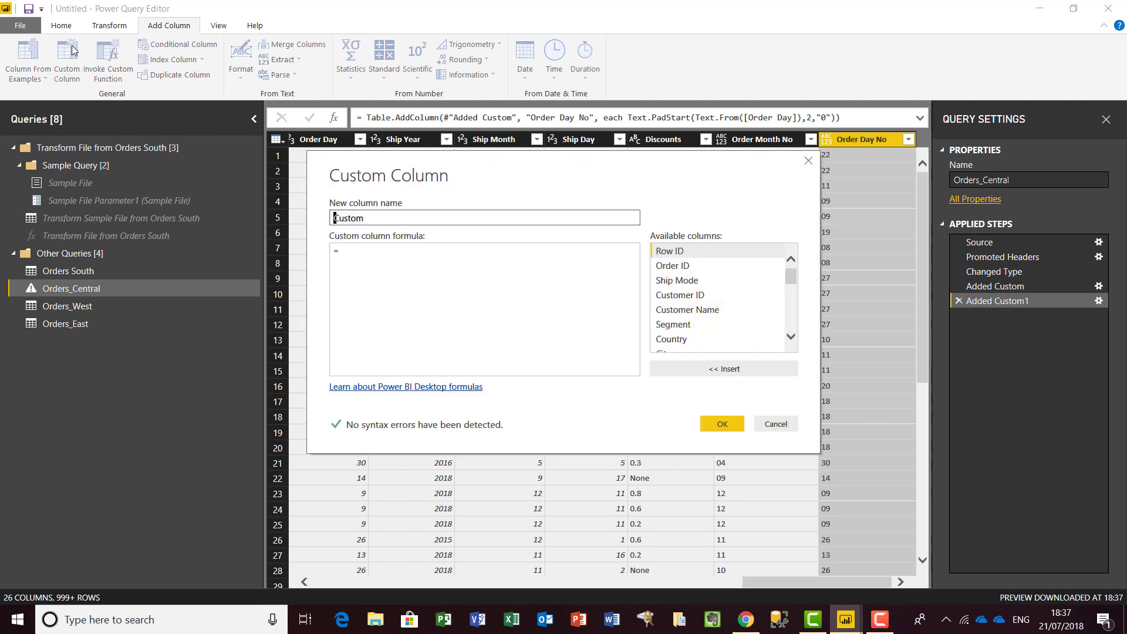
drag(365, 218, 325, 221)
text(Ship Month No)
click(385, 250)
text(Text.PadStart(Text.From([Order Month]),2,"0"))
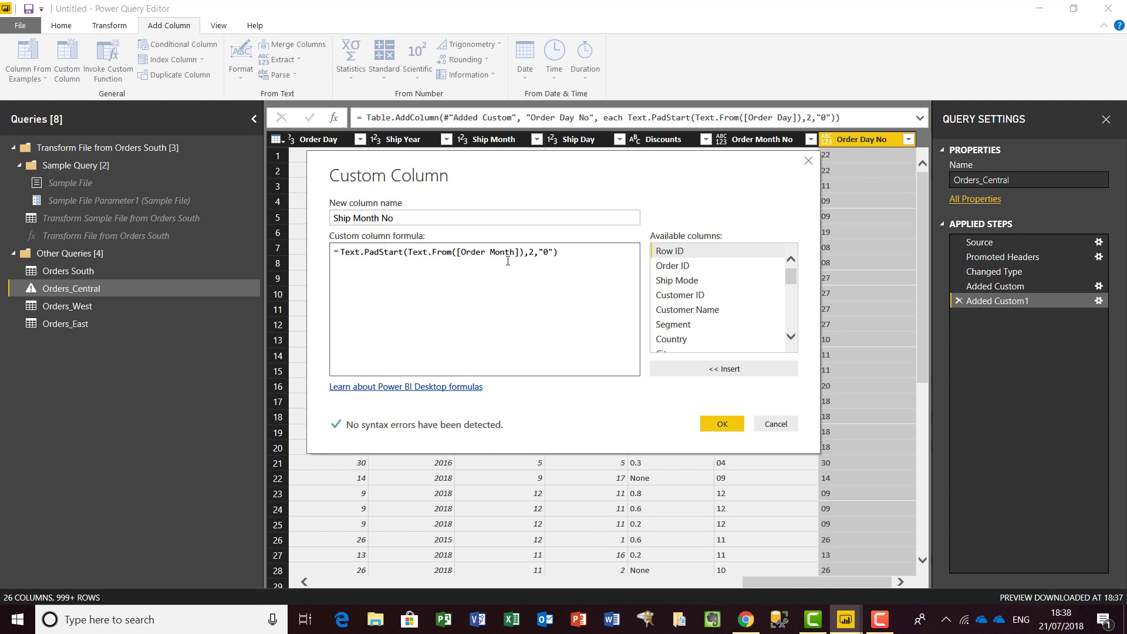
drag(489, 255, 461, 252)
text(Ship)
click(705, 425)
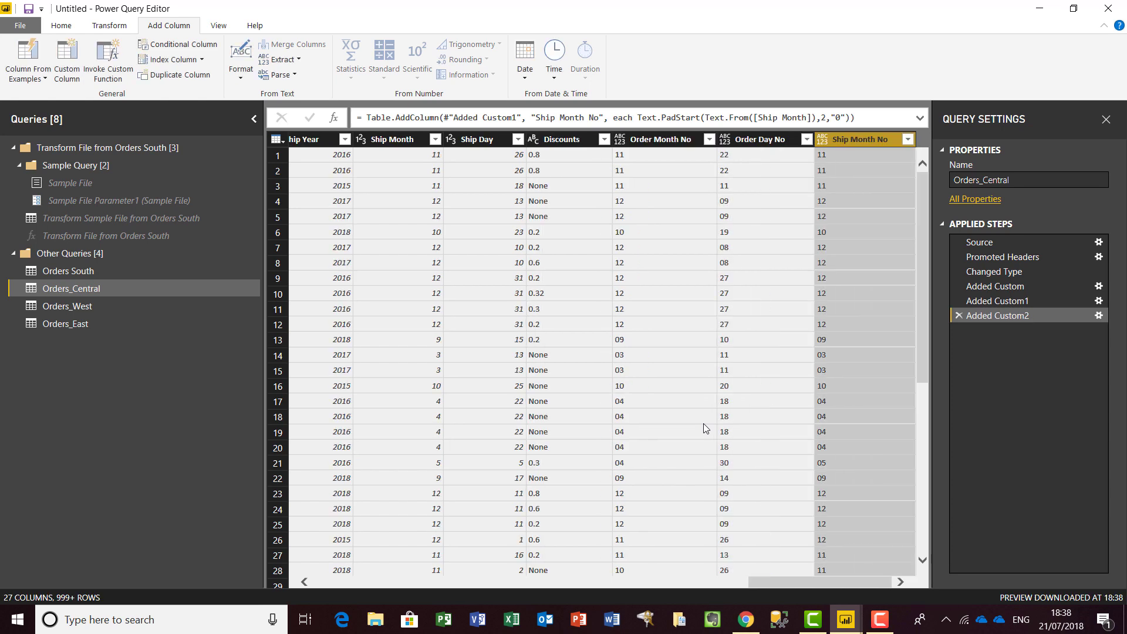
- Add a custom column named Ship Day No to the Orders_Central query with the formula Text.PadStart(Text.From([Ship Day]),2,"0")
click(74, 56)
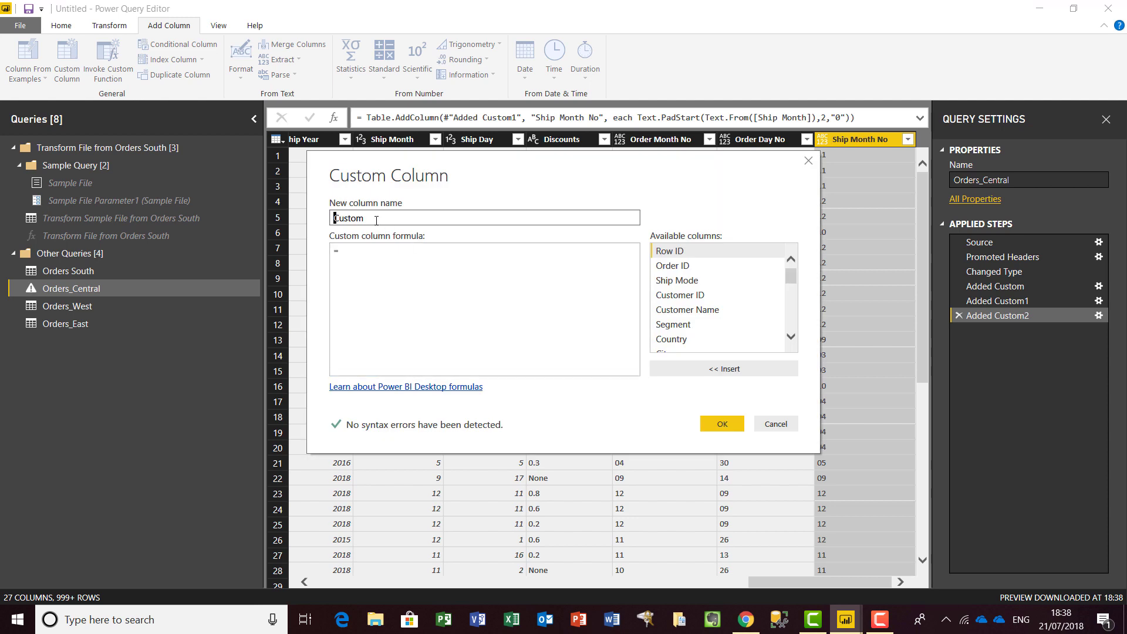
drag(370, 217, 333, 217)
text(Ship Day No)
click(471, 254)
text(Text.PadStart(Text.From([Ship Day]),2,"0"))
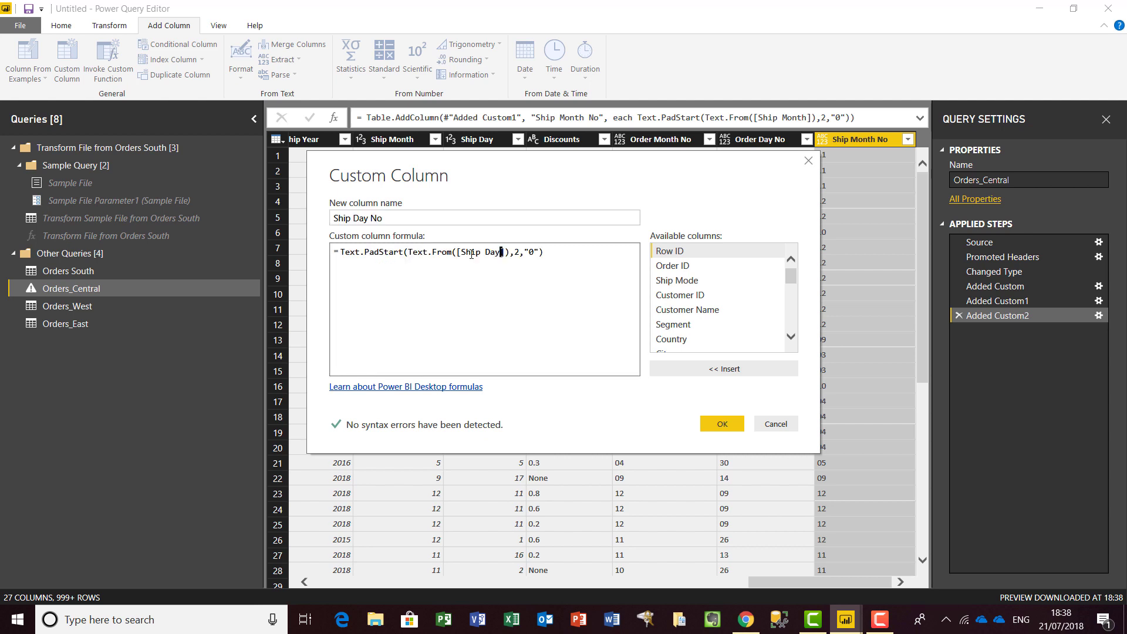
click(721, 423)
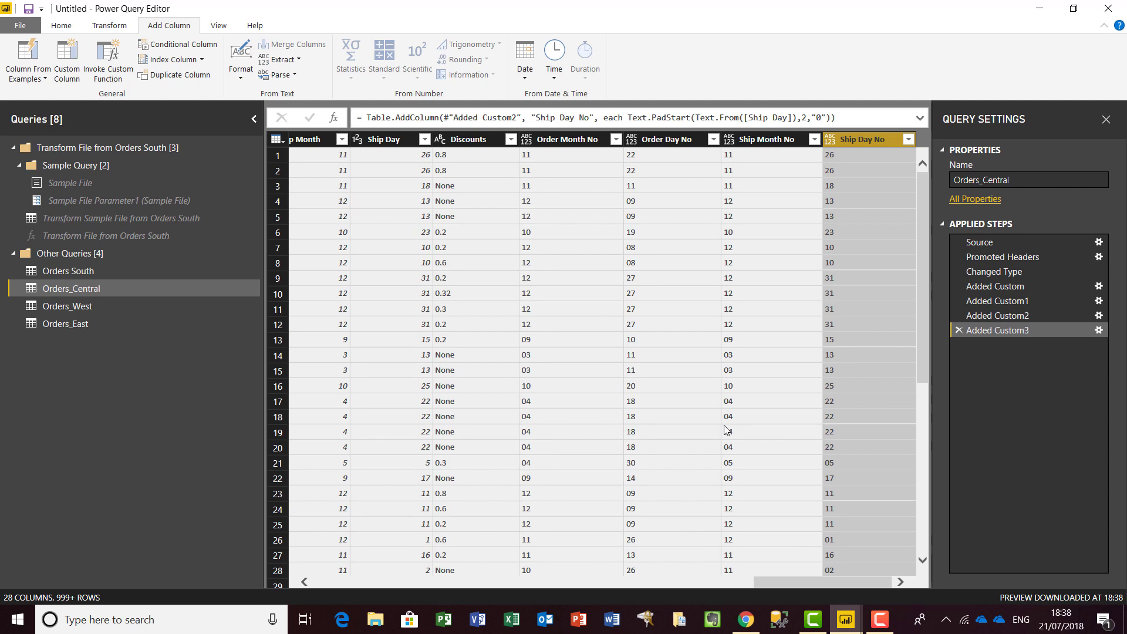
ctrl+click(385, 139)
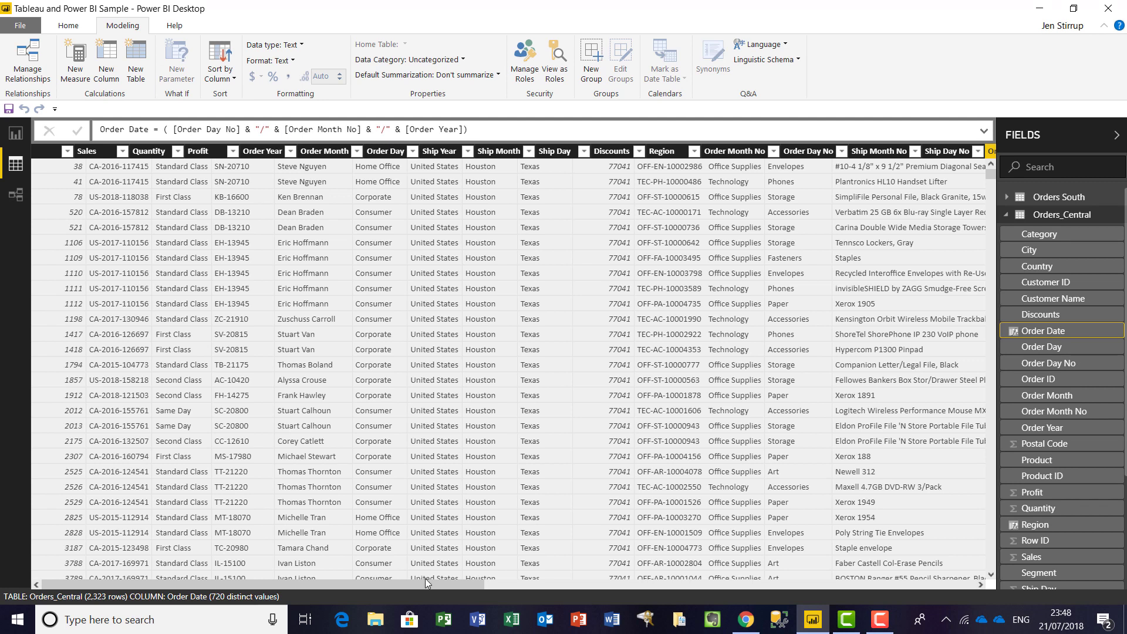
- Change the Order Date column's data type to Date and apply the *14/03/2001 (dd/MM/yyyy) date format
drag(442, 584, 971, 593)
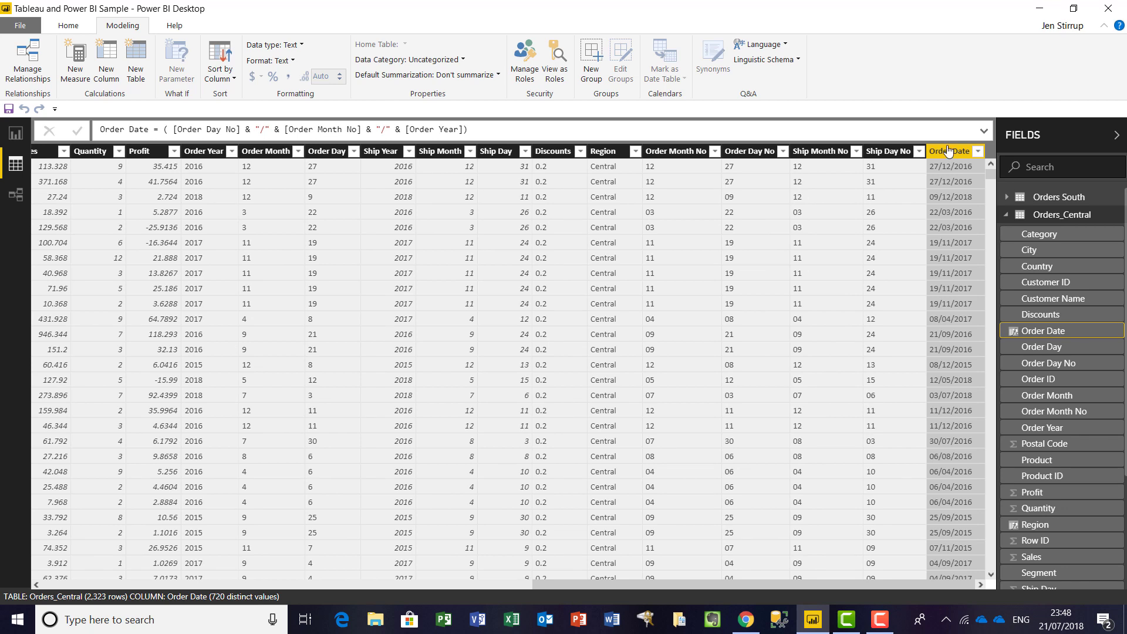
click(298, 49)
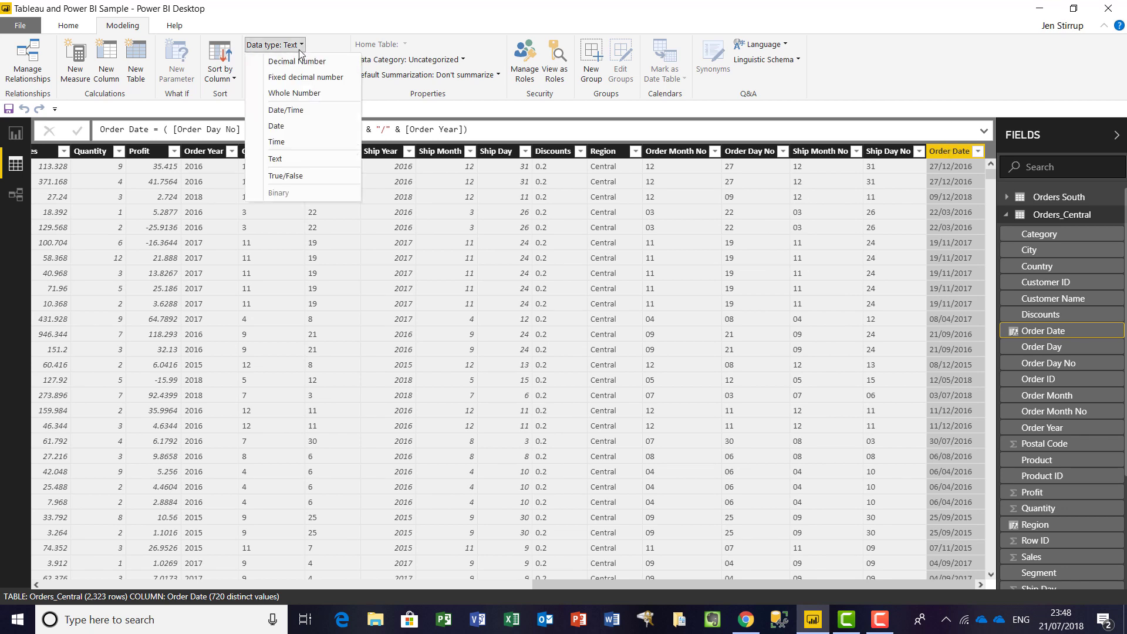
click(289, 127)
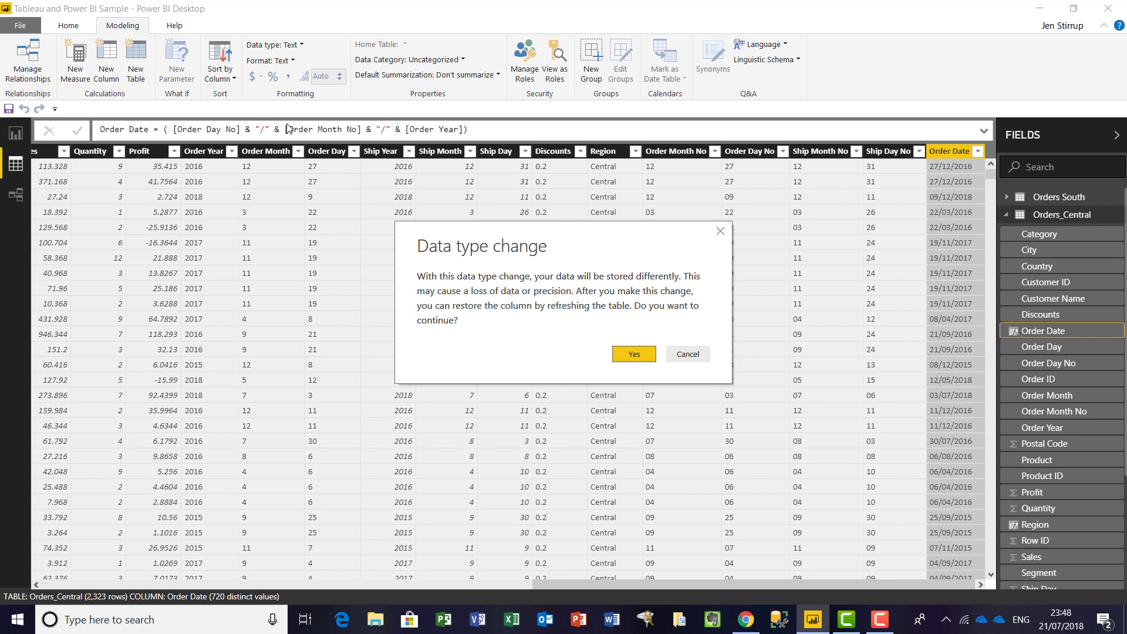
click(634, 354)
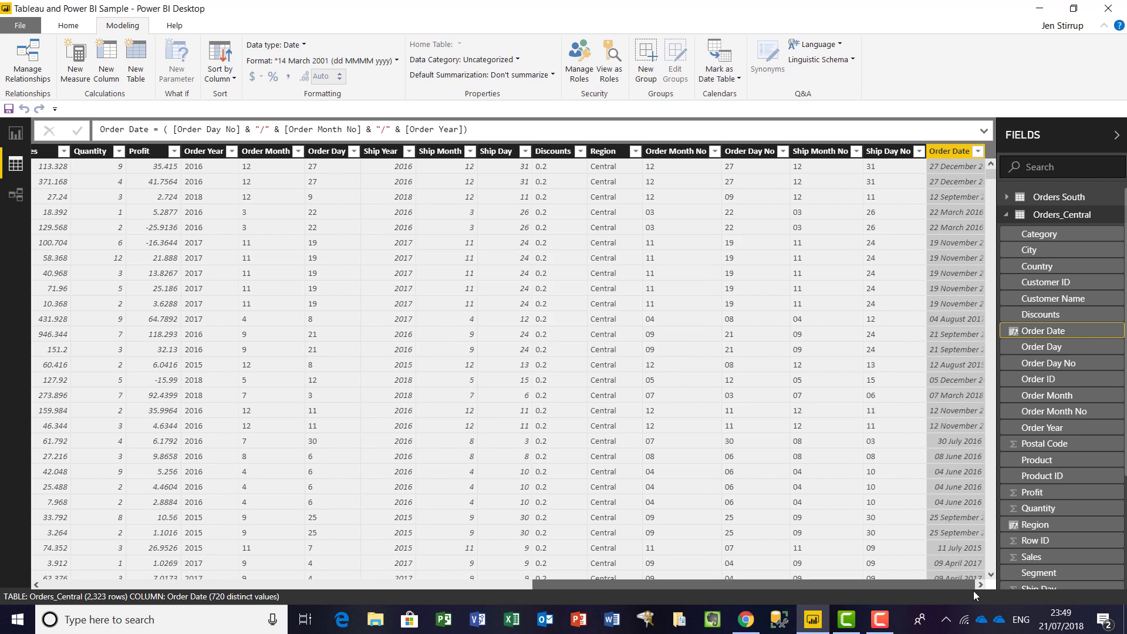
click(392, 65)
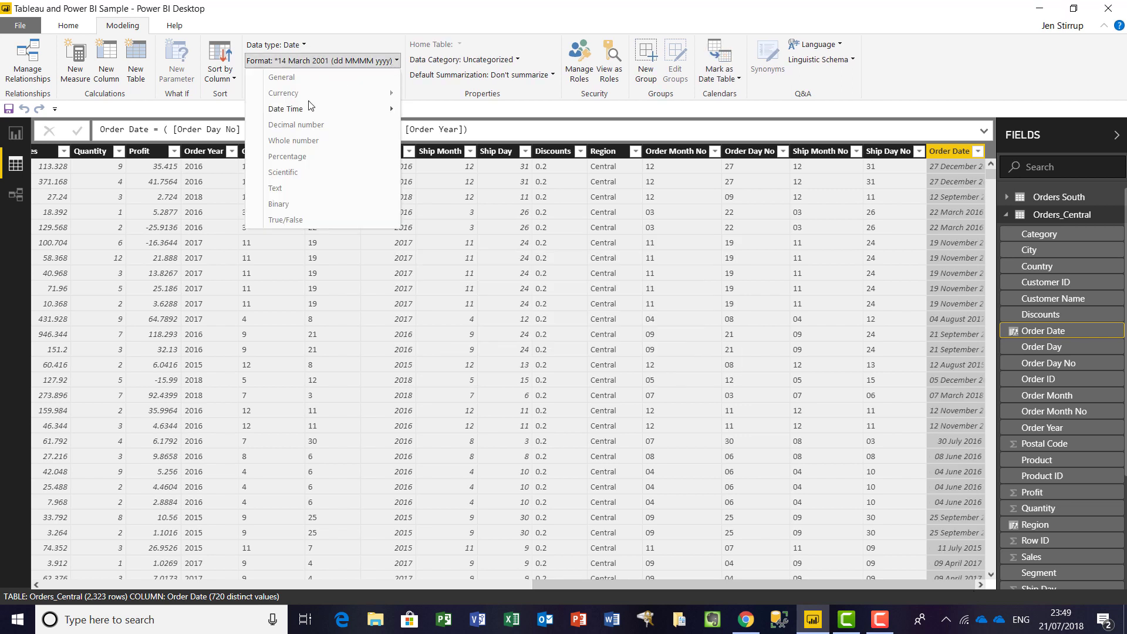
mouse_move(310, 112)
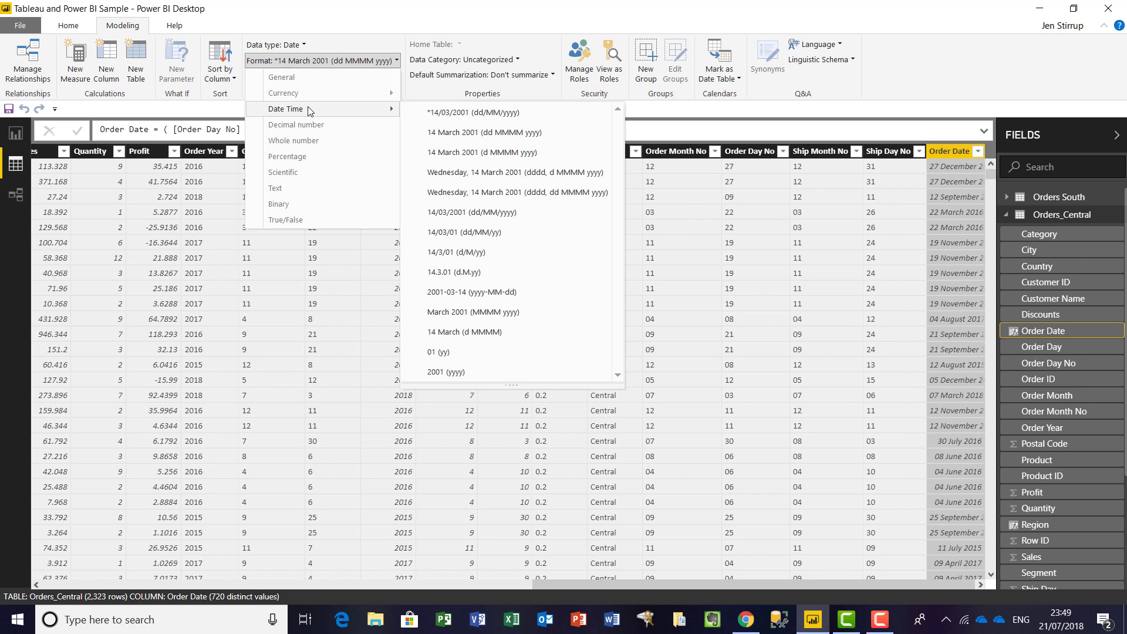
click(448, 118)
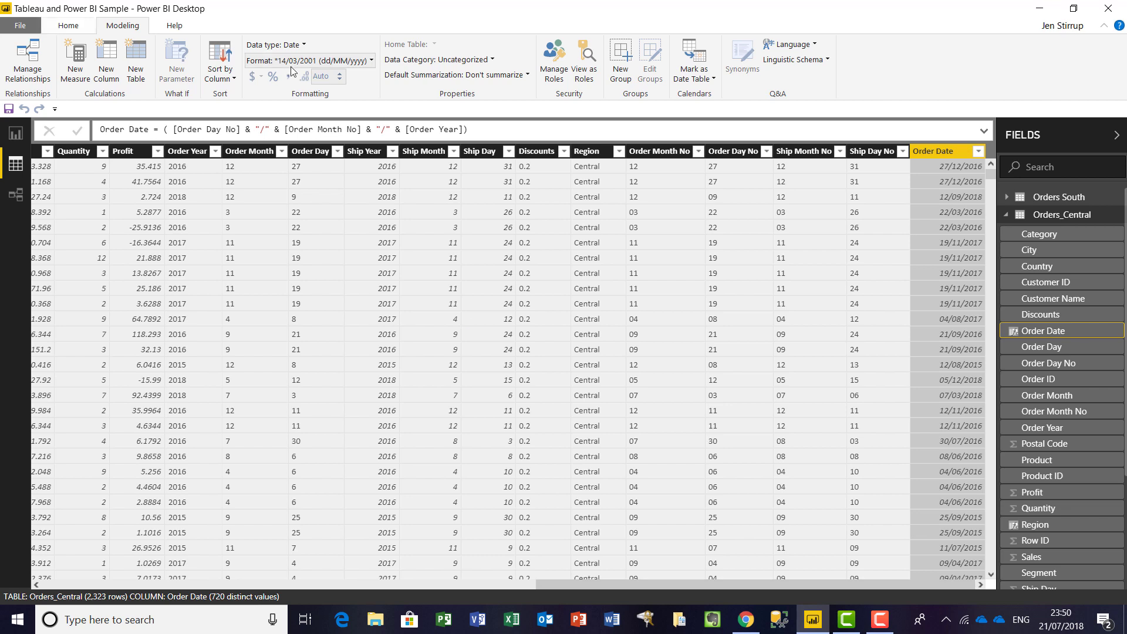
- Create a new calculated column in the Orders_Central table and name it [Ship Date] in its formula
click(102, 71)
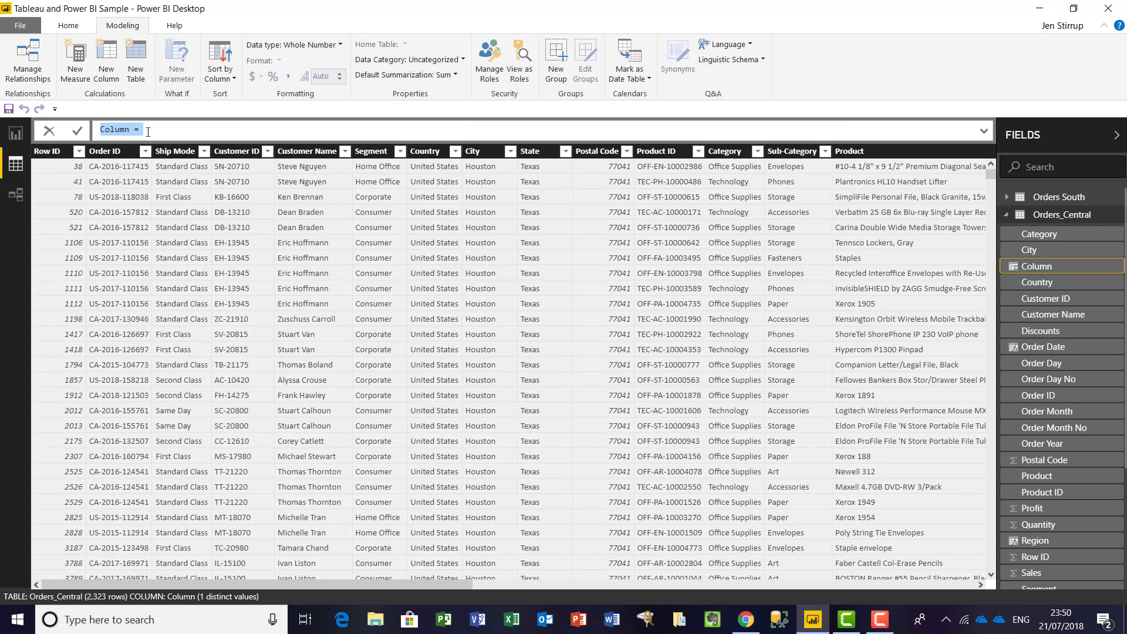
click(131, 130)
double_click(104, 129)
text([Sha)
key(BackSpace)
text(ip Date])
- Begin the Ship Date formula with ([Ship Day No] & "/" & [Ship Month No]
click(185, 128)
text(()
text([Shi)
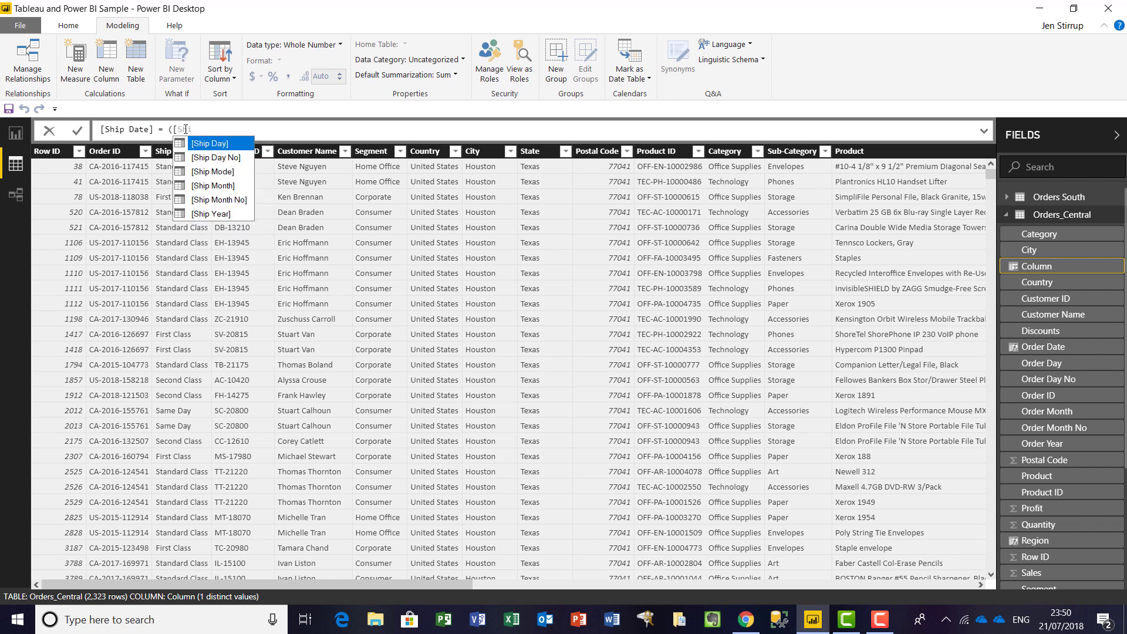
key(Down)
key(Down)
key(Down)
key(Down)
key(Down)
key(Tab)
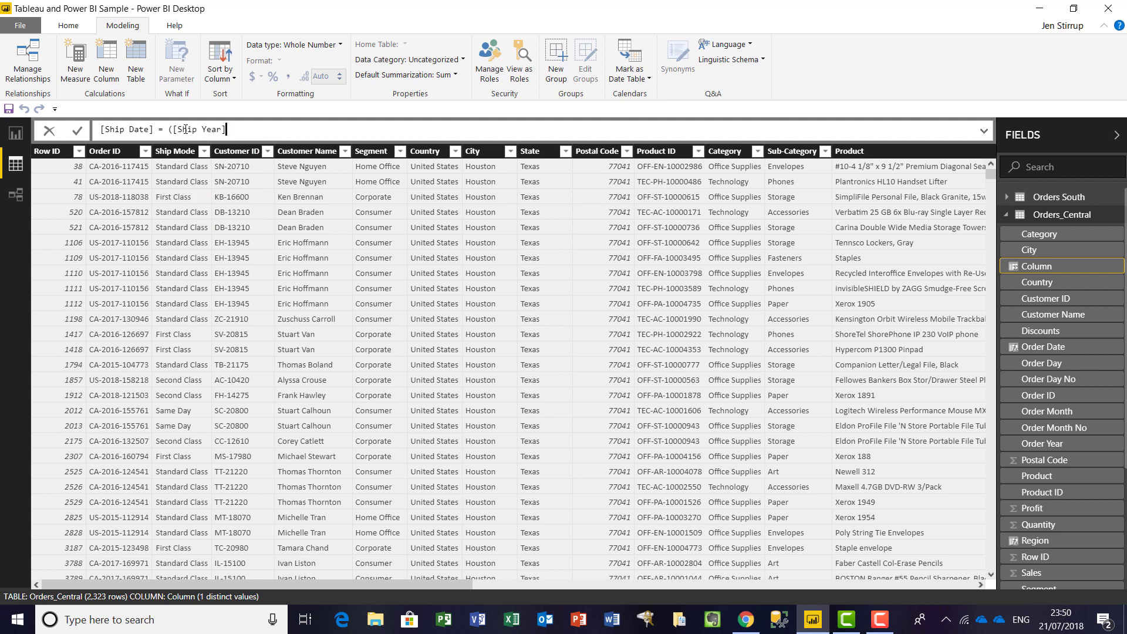
text(& "/" & [Sh)
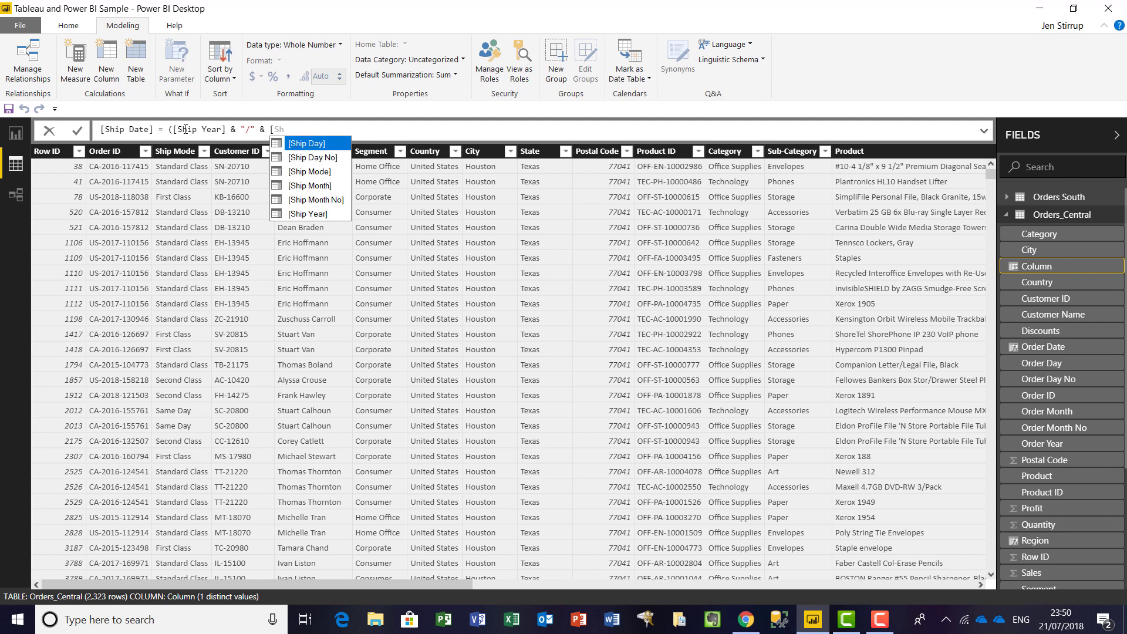
click(300, 199)
click(223, 129)
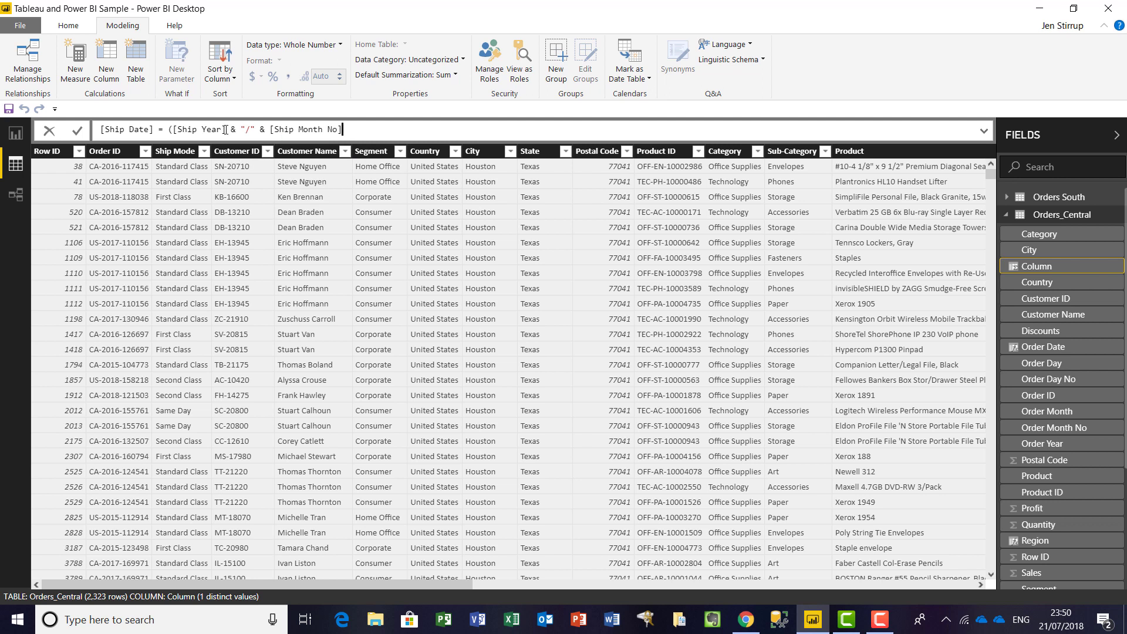
double_click(210, 129)
text(Day No)
- Complete the Ship Date formula by appending & "/" & [Ship Year]) and commit it
click(379, 128)
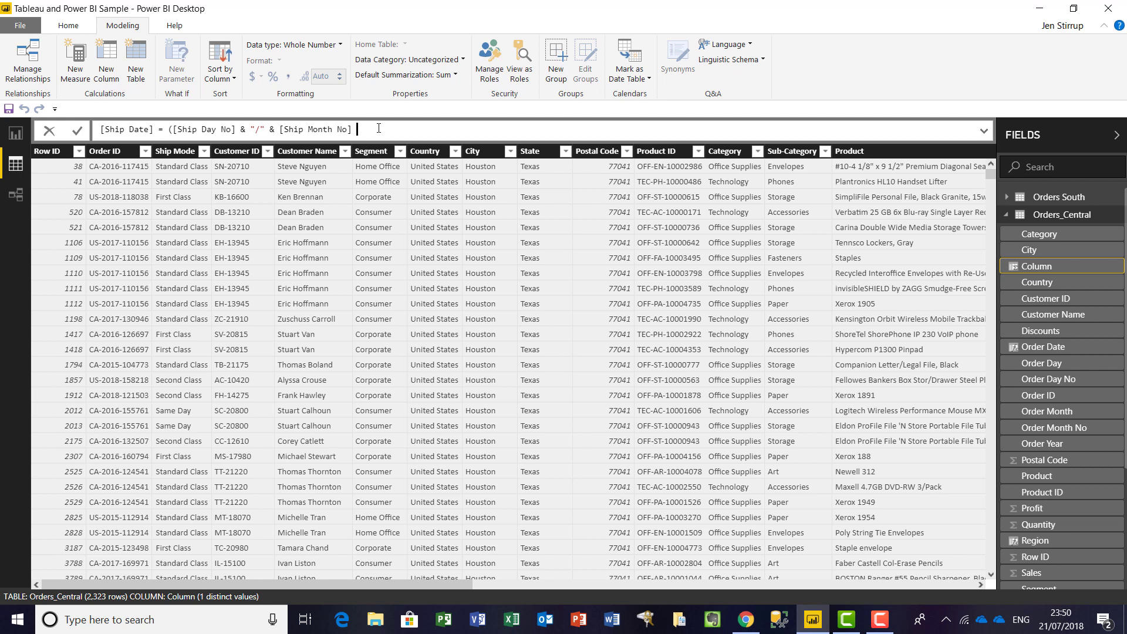
text(& "/" & [Sh)
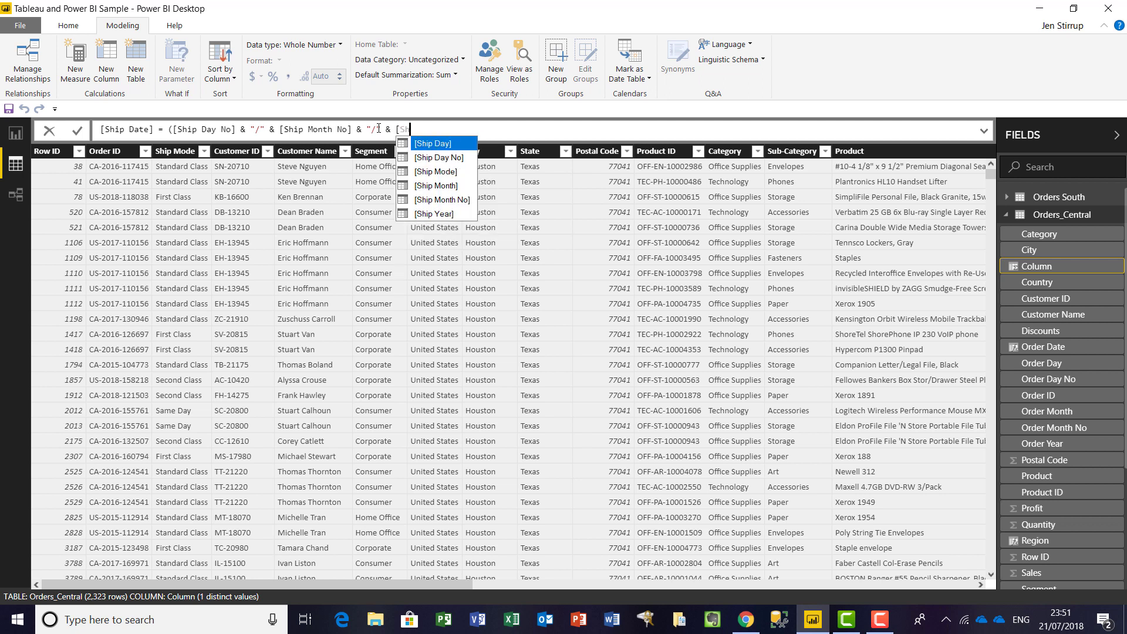
key(Down)
key(Down)
key(Down)
key(Down)
key(Down)
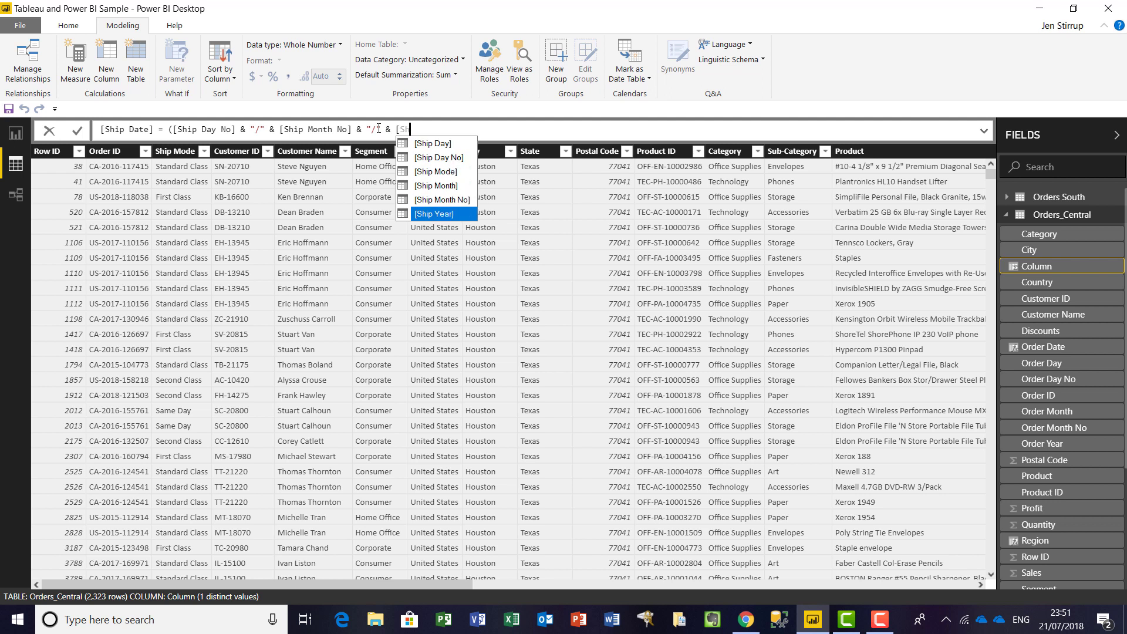
key(Tab)
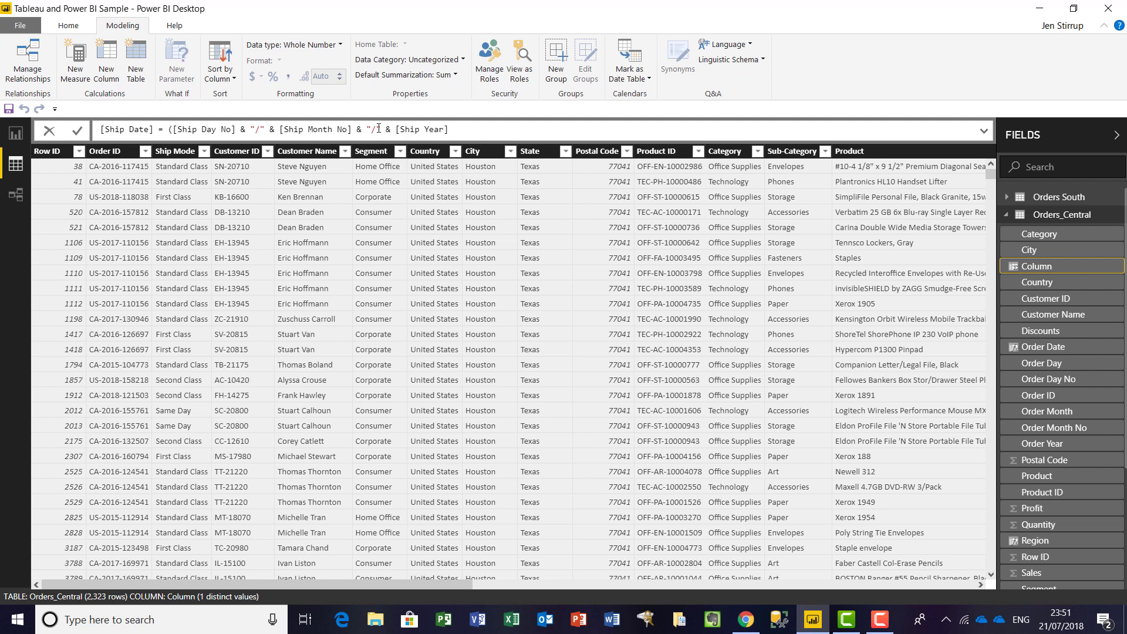
text())
key(Return)
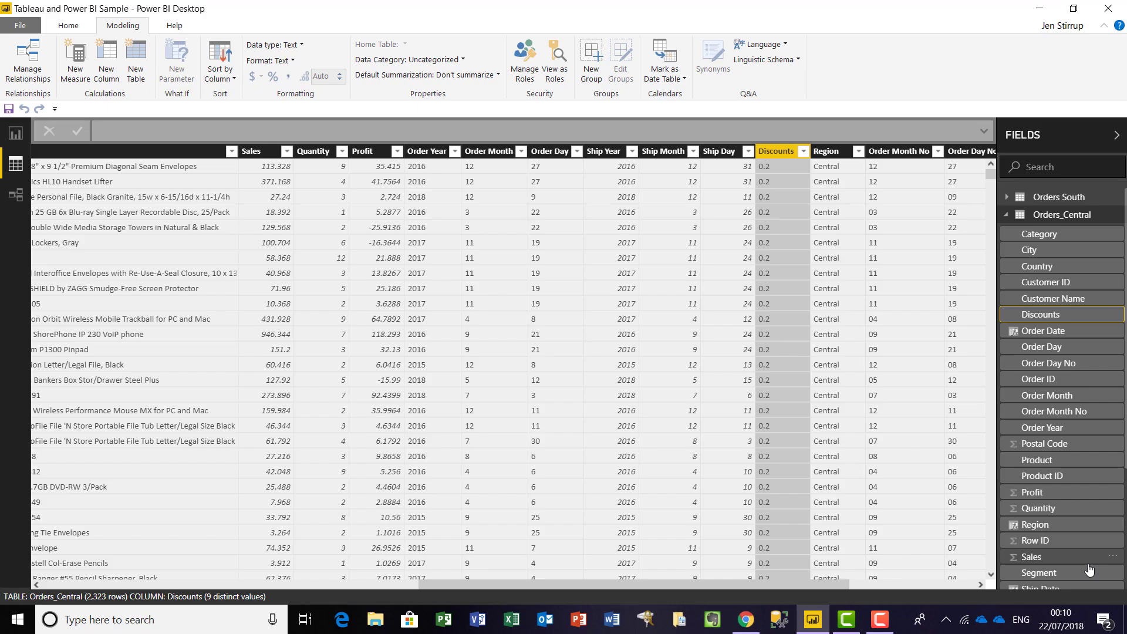
- Open the Orders_Central query for editing in the Power Query Editor
click(1114, 316)
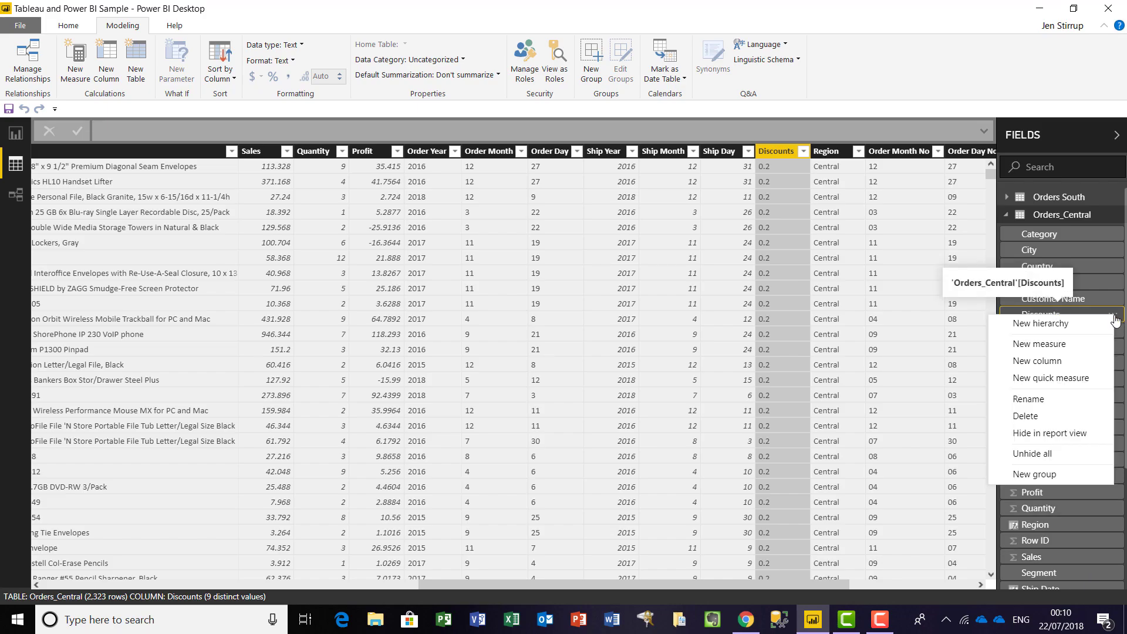
click(1119, 216)
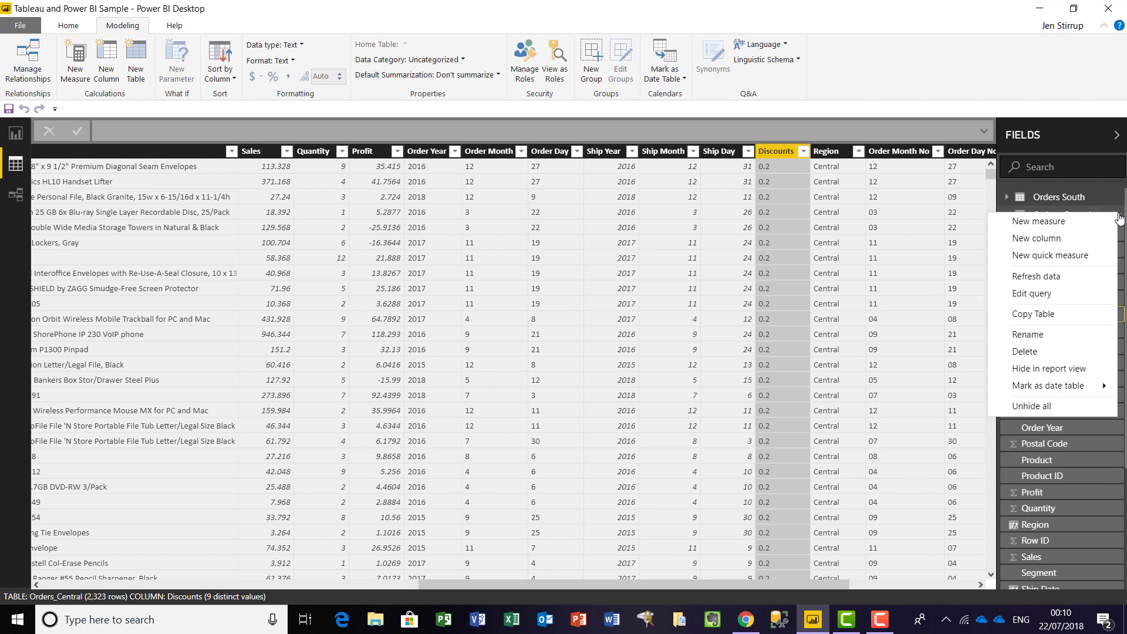
click(1079, 294)
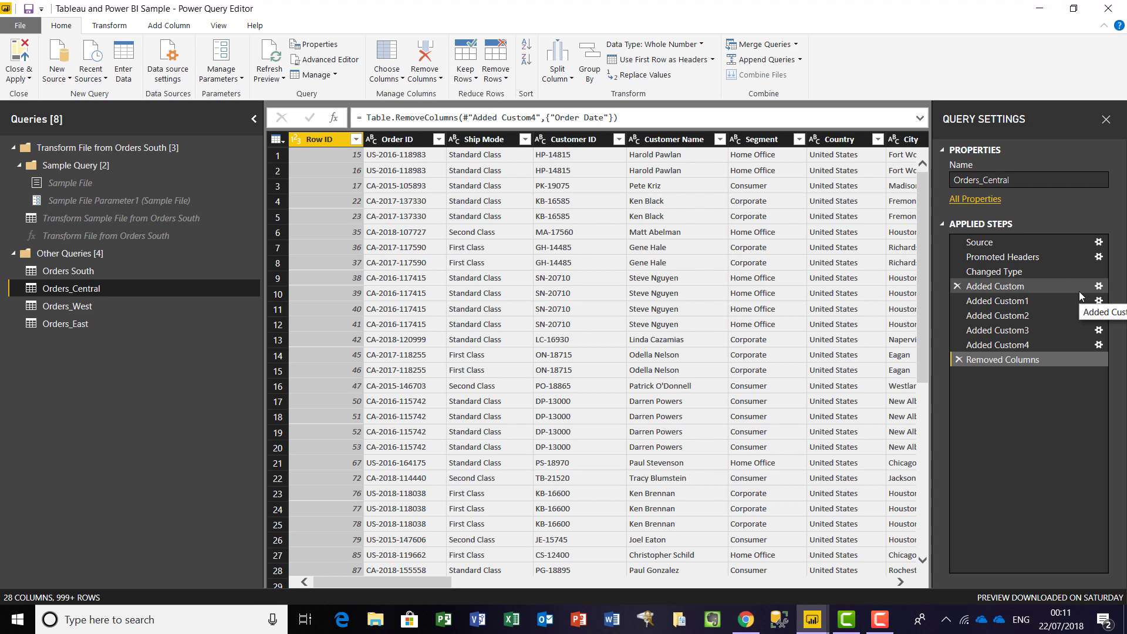
- Replace the value None with 0 in the Discounts column of Orders_Central
click(691, 583)
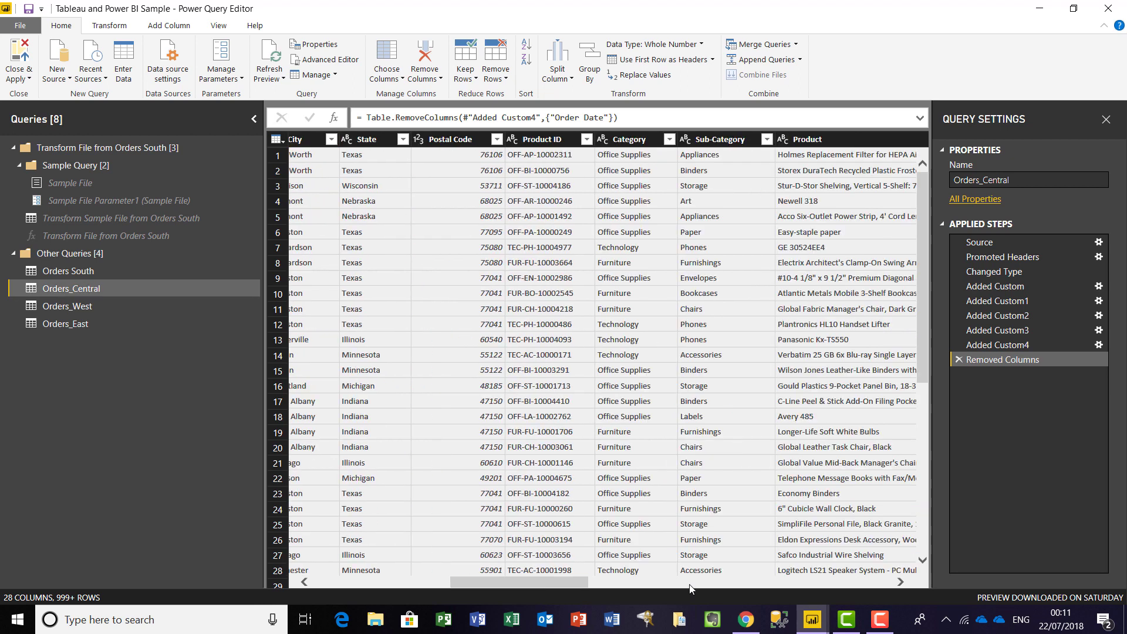
click(690, 583)
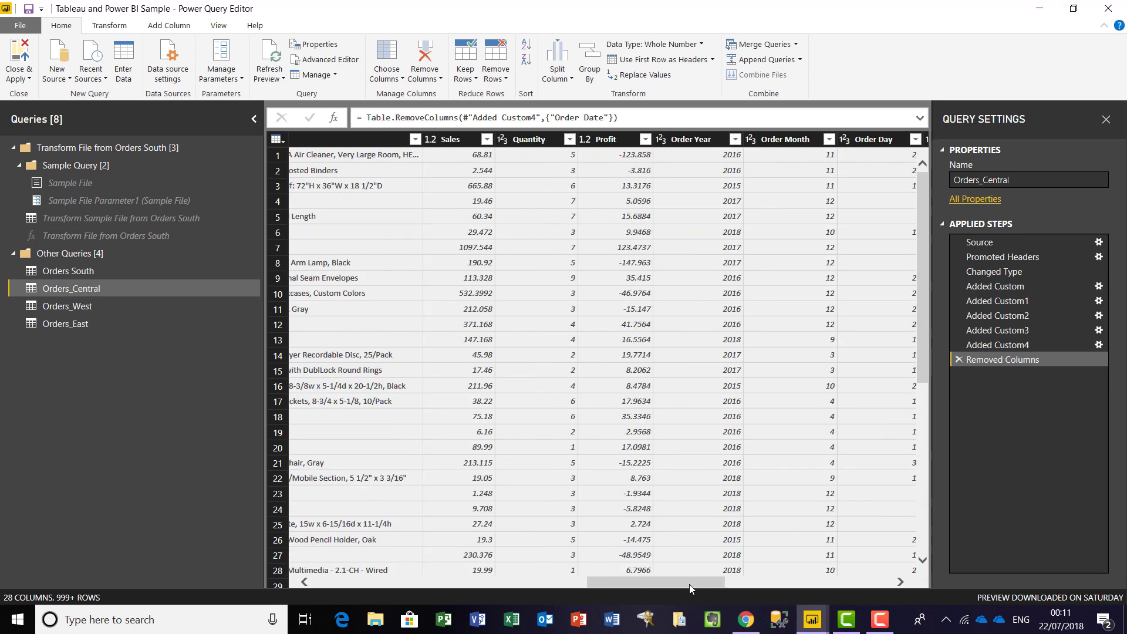
click(802, 585)
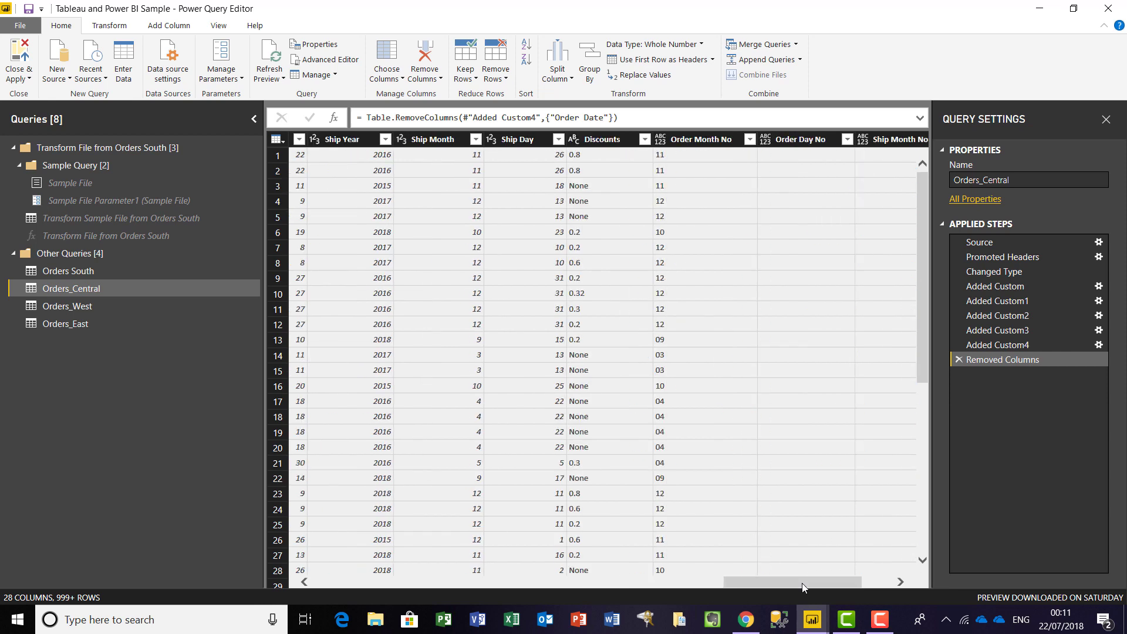
click(879, 582)
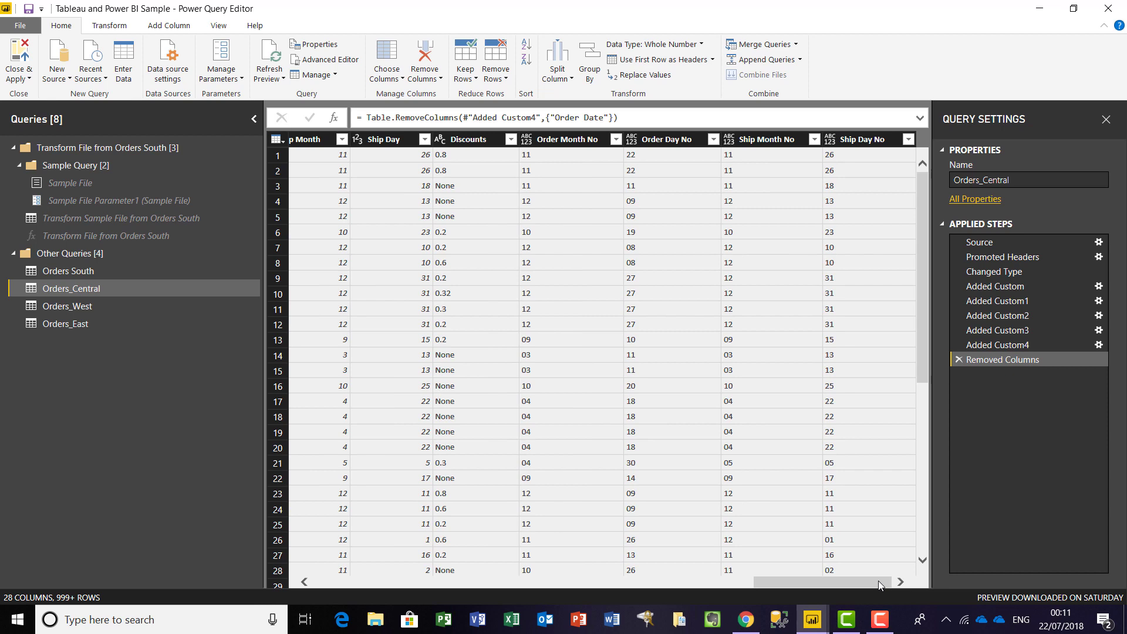
click(490, 141)
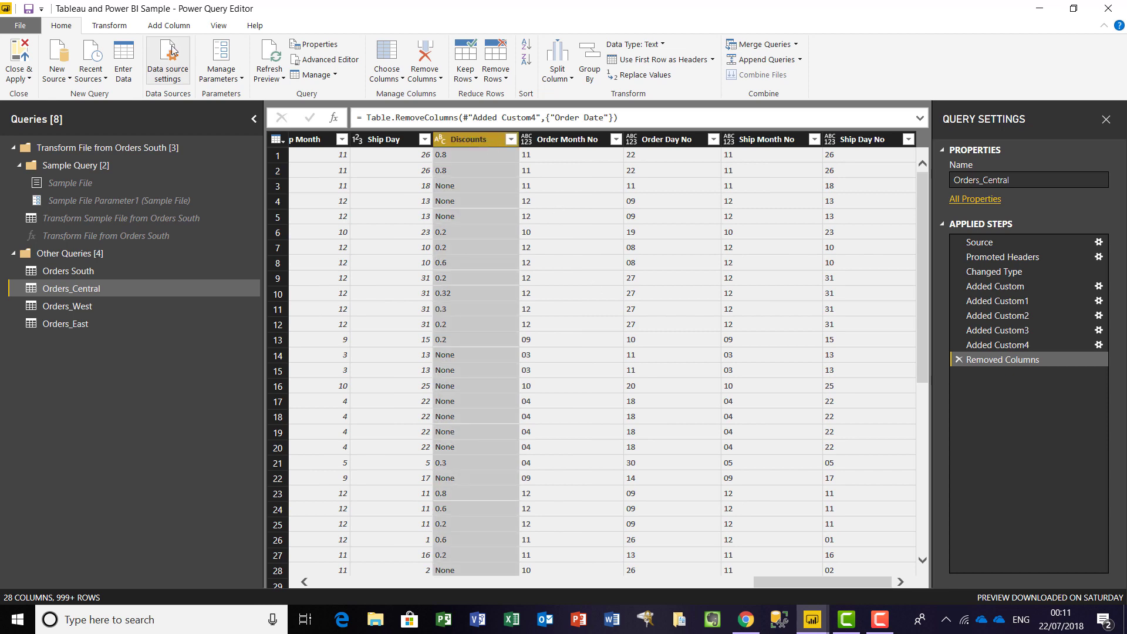
click(126, 26)
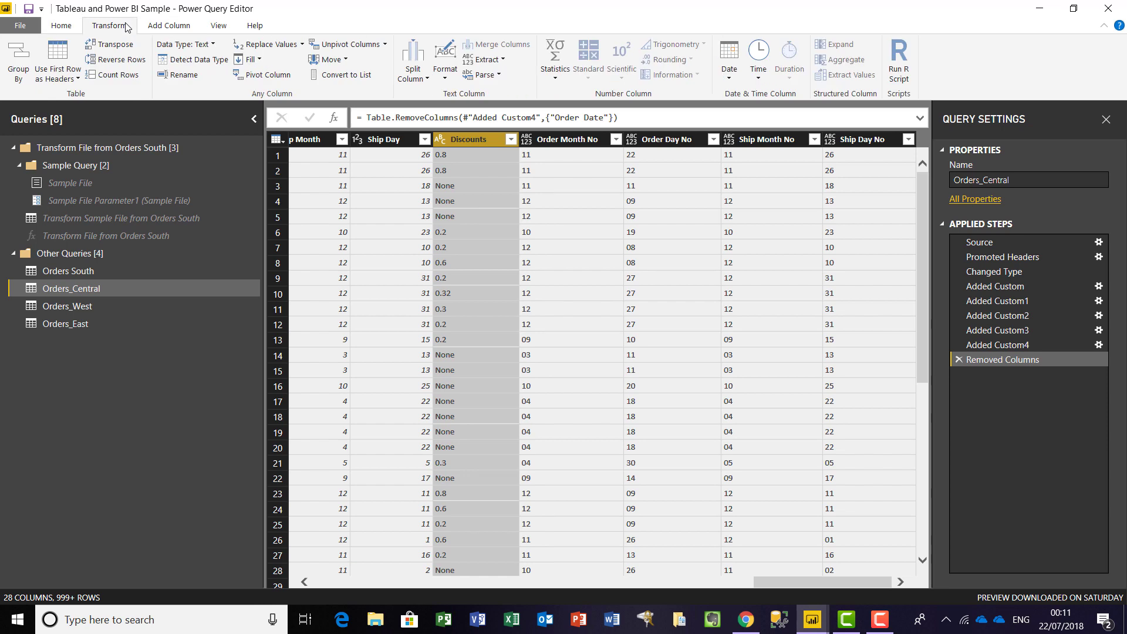
click(275, 45)
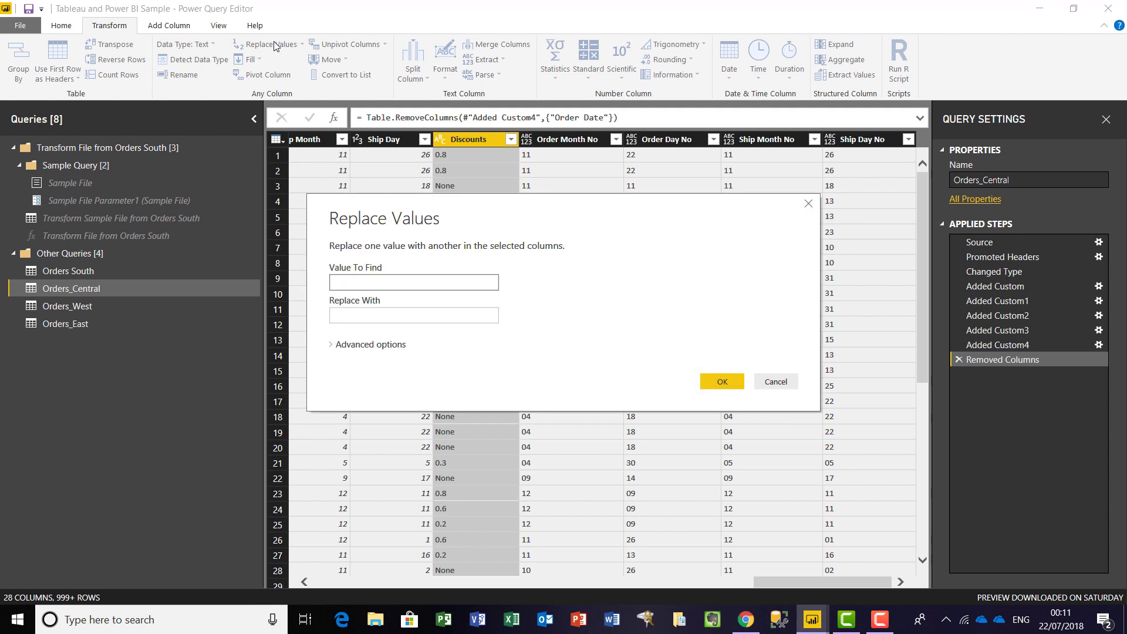
text(None)
click(389, 317)
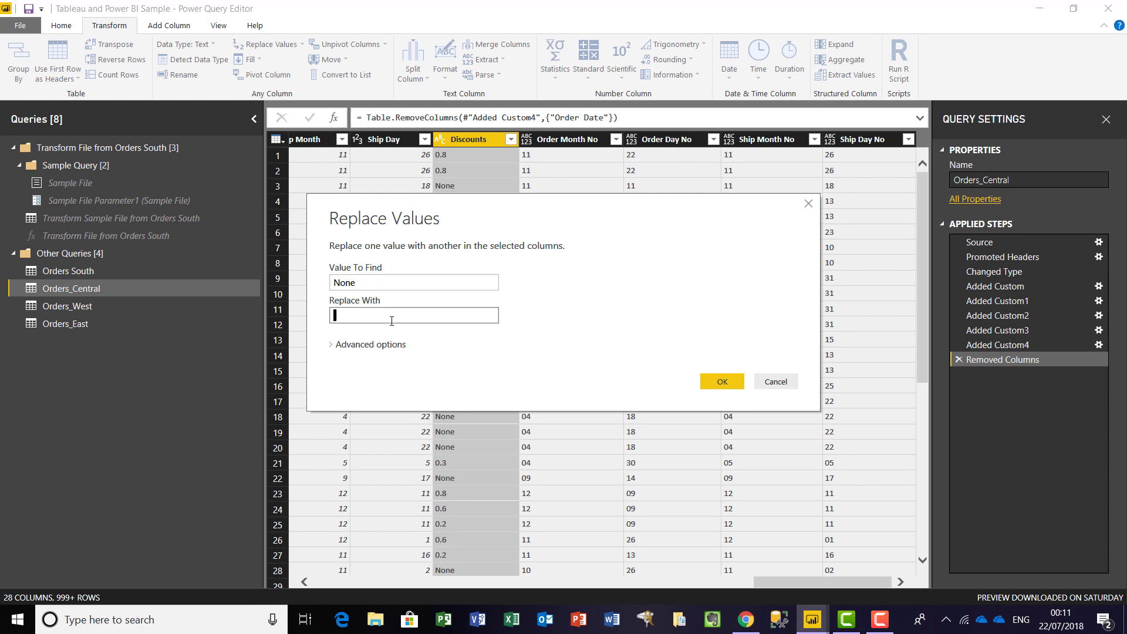
text(0)
click(720, 380)
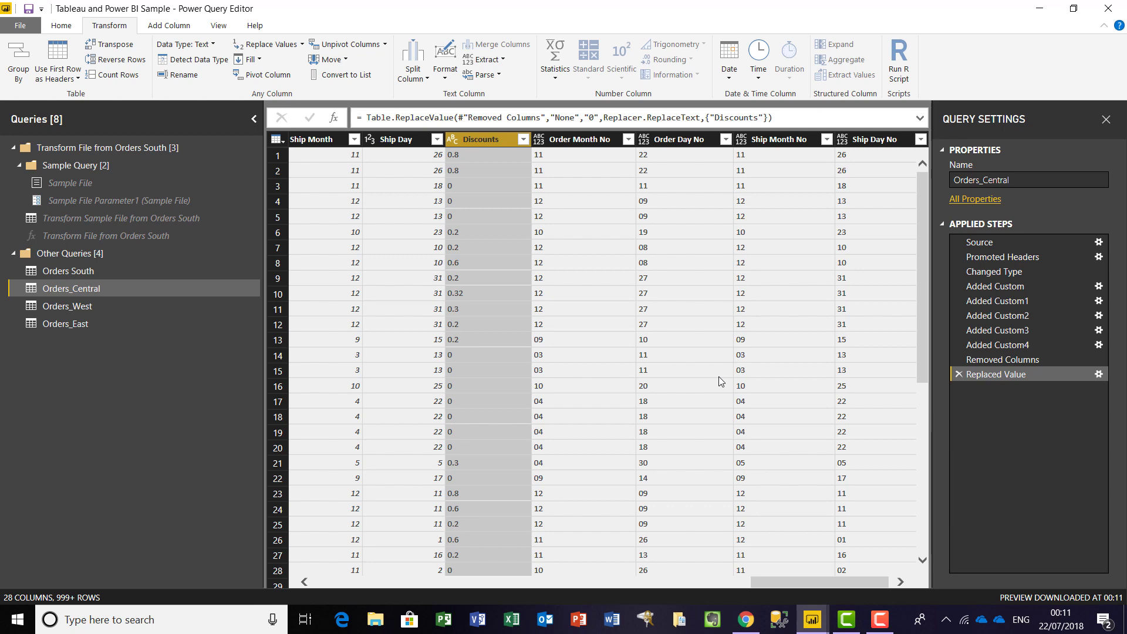
- Load the complete list of distinct Discounts values in the column filter and check them, keeping all values selected
click(522, 139)
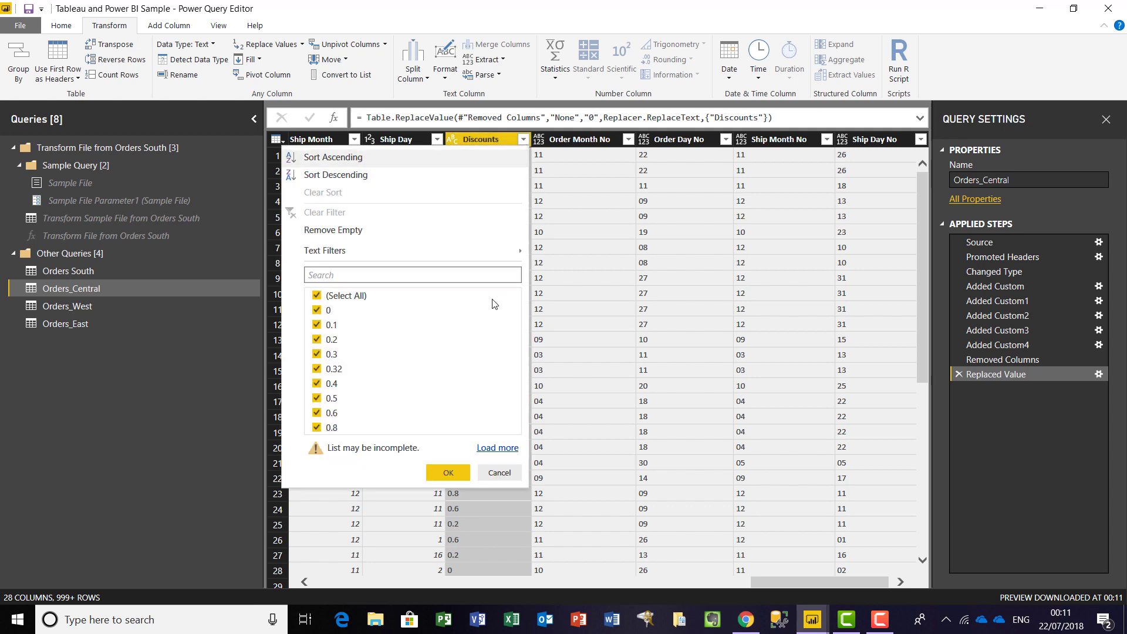
click(497, 448)
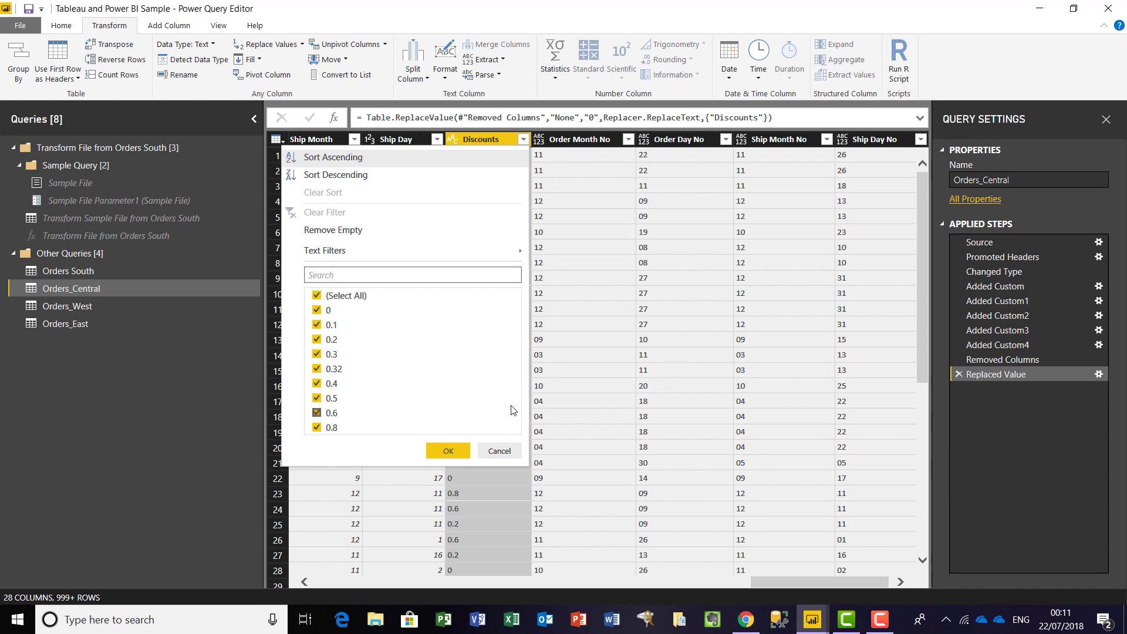
click(449, 452)
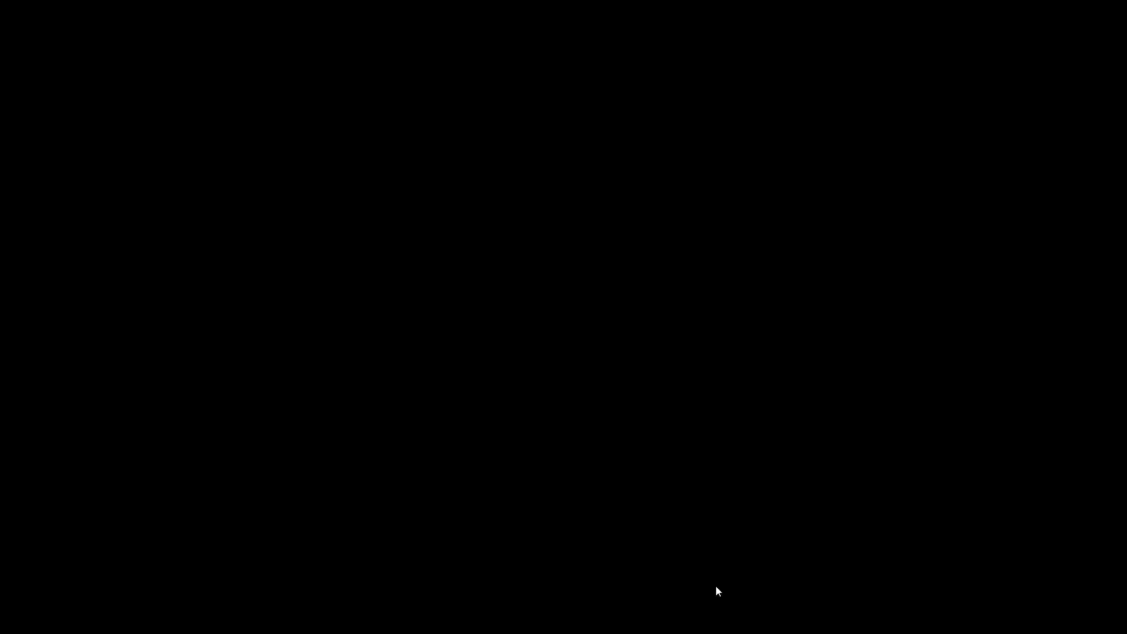
- Change the data type of the Discounts column in Orders_Central to Decimal Number and apply the Decimal number format
click(716, 584)
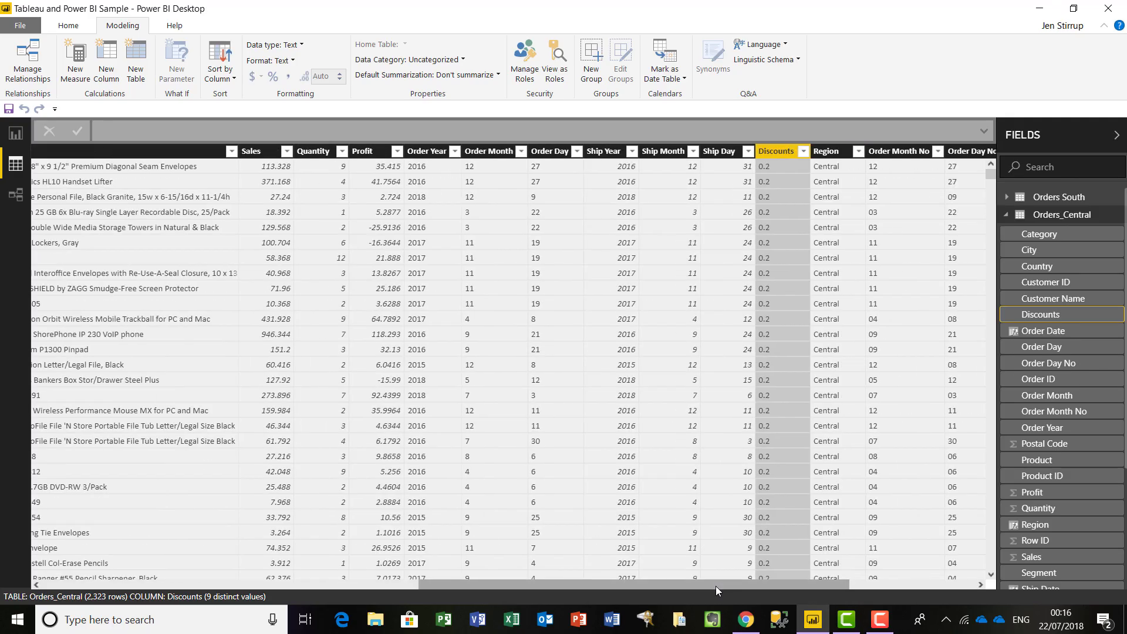
drag(706, 589, 893, 590)
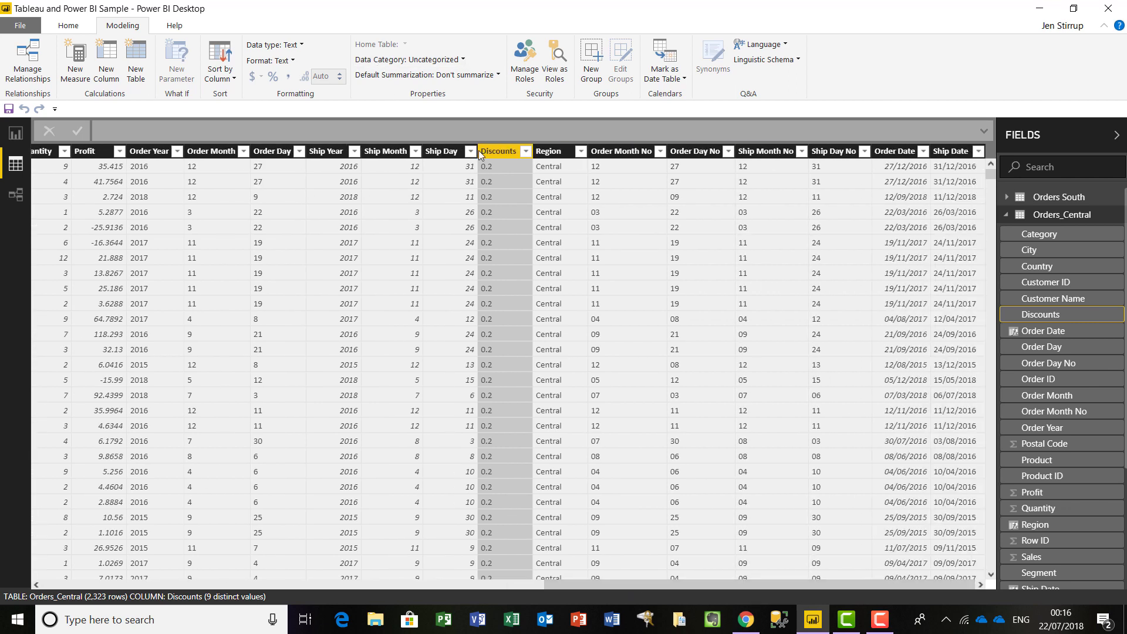
click(302, 45)
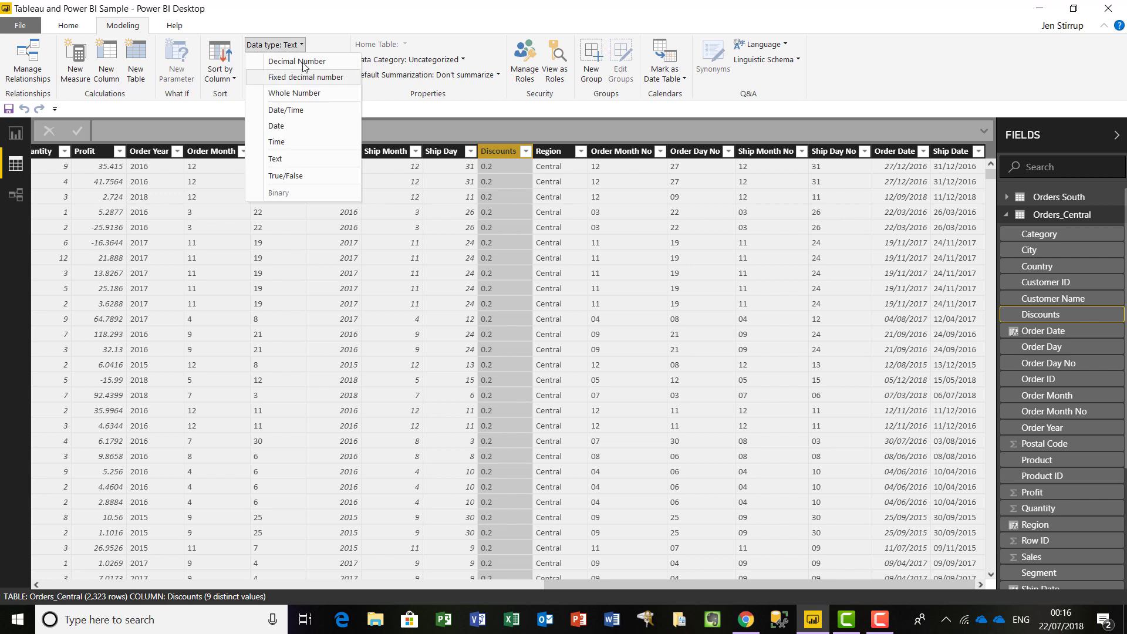
click(304, 62)
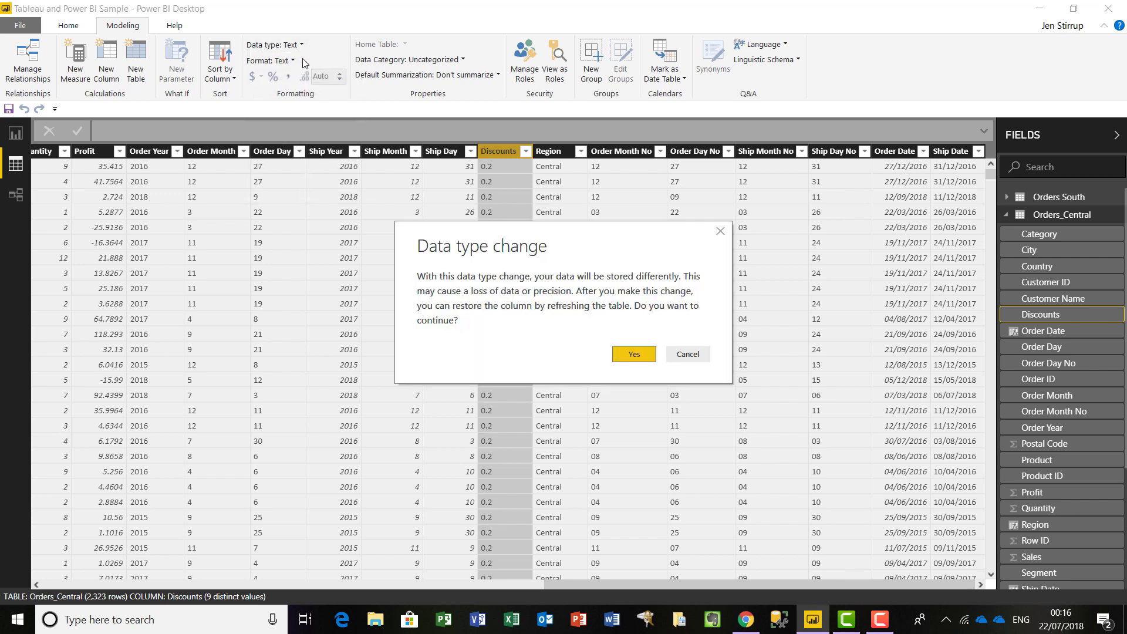
click(626, 354)
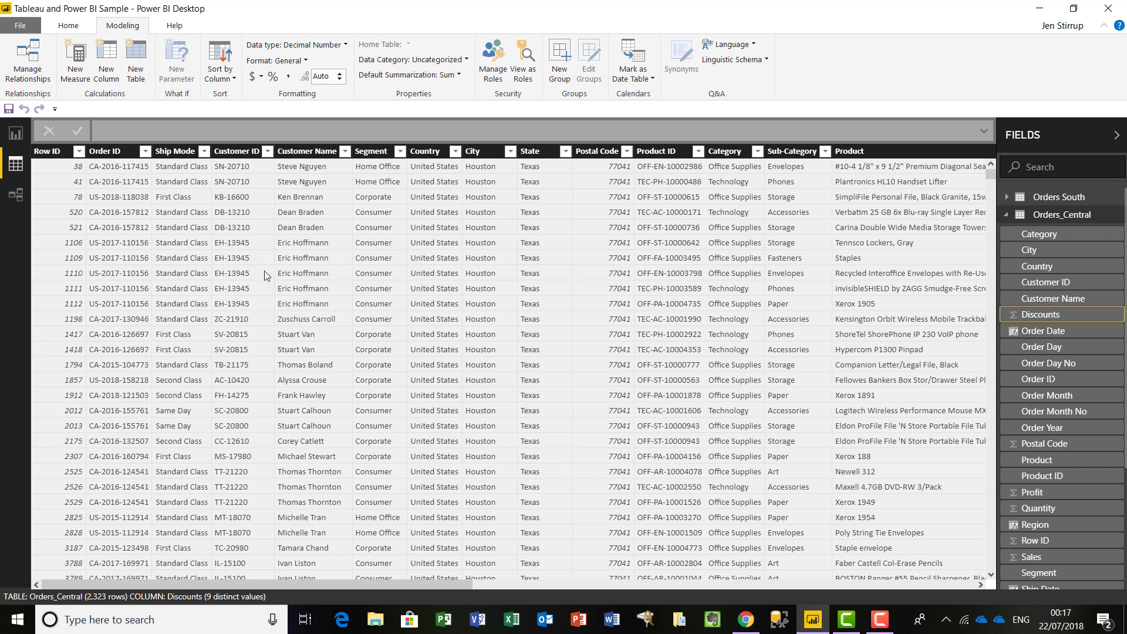
drag(408, 583, 952, 603)
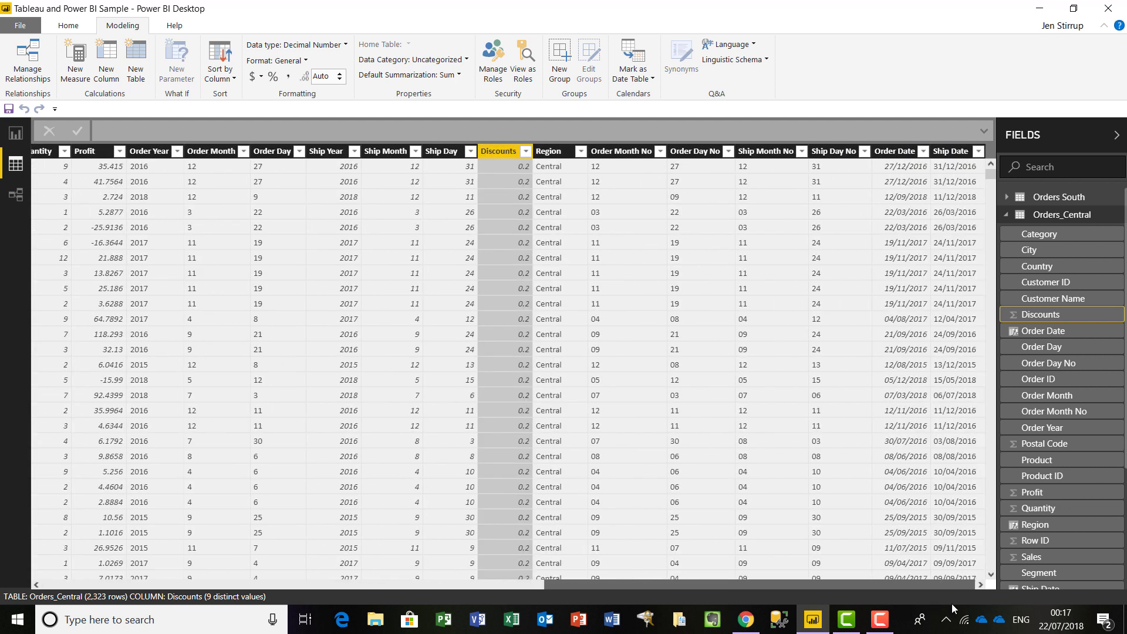
click(296, 60)
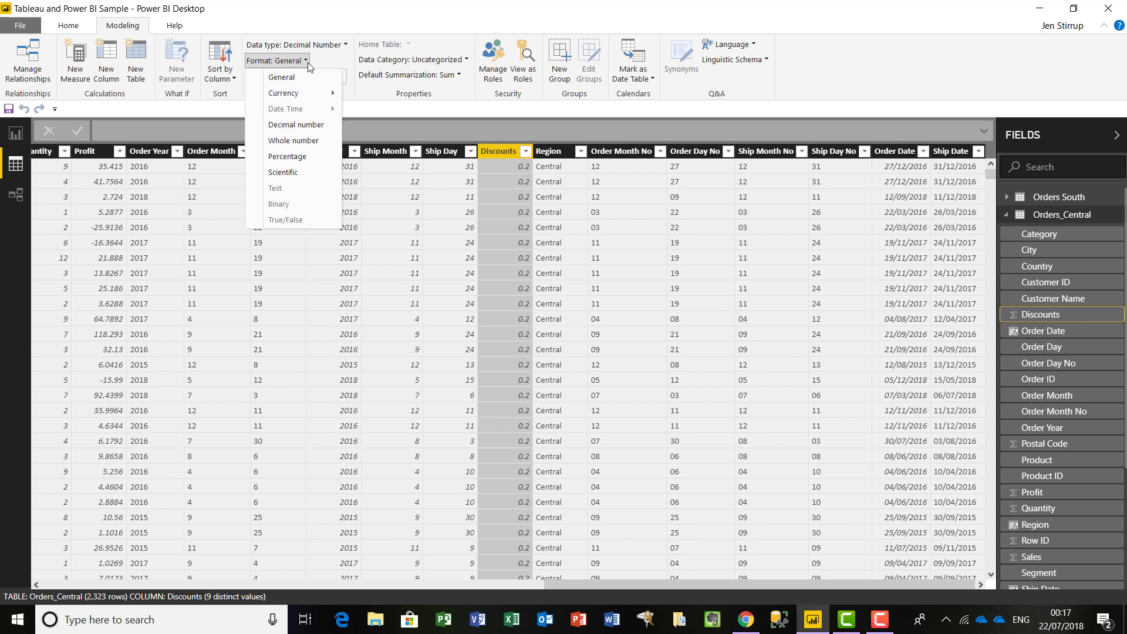
click(305, 126)
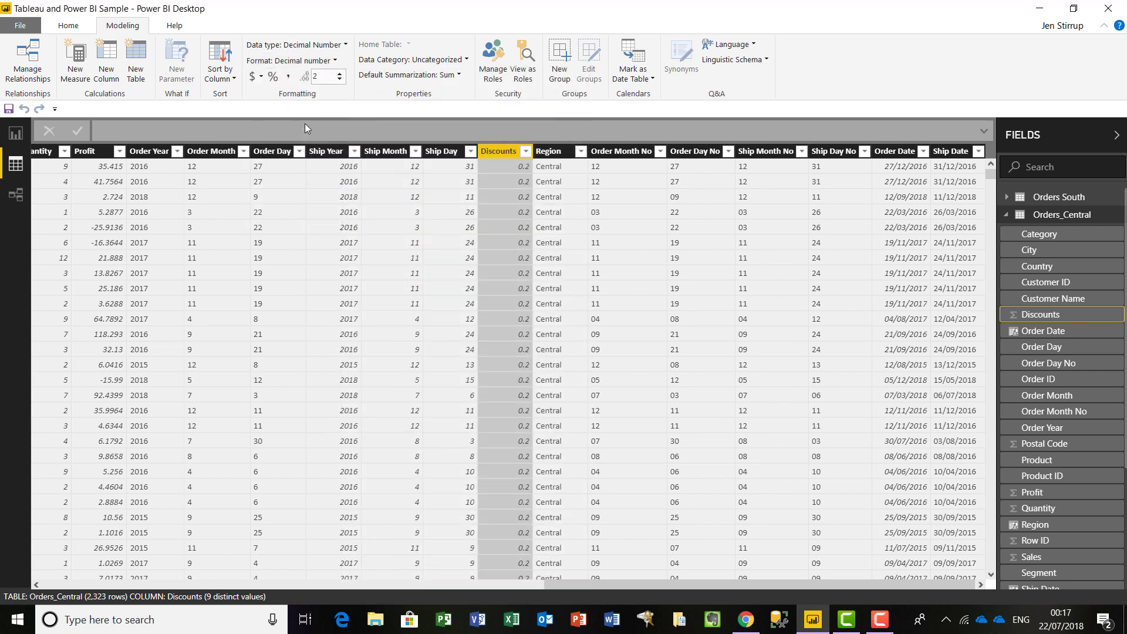
- Save the report file
click(86, 29)
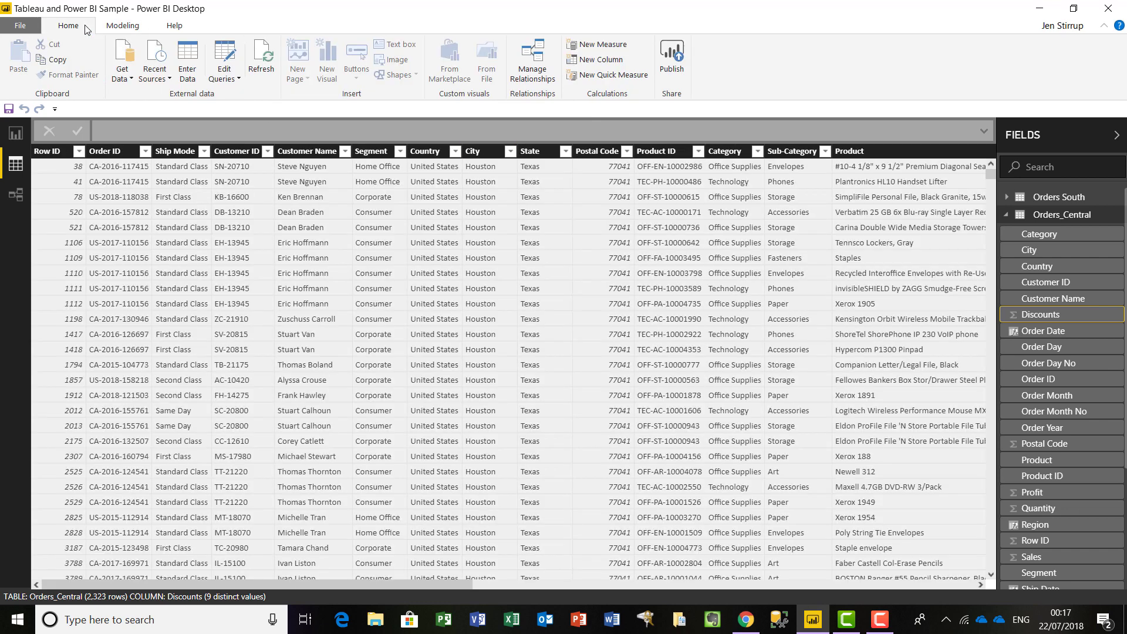
click(11, 31)
click(41, 112)
- Collapse the Orders_Central fields, expand the Orders_East table and select its Sales column
click(1007, 217)
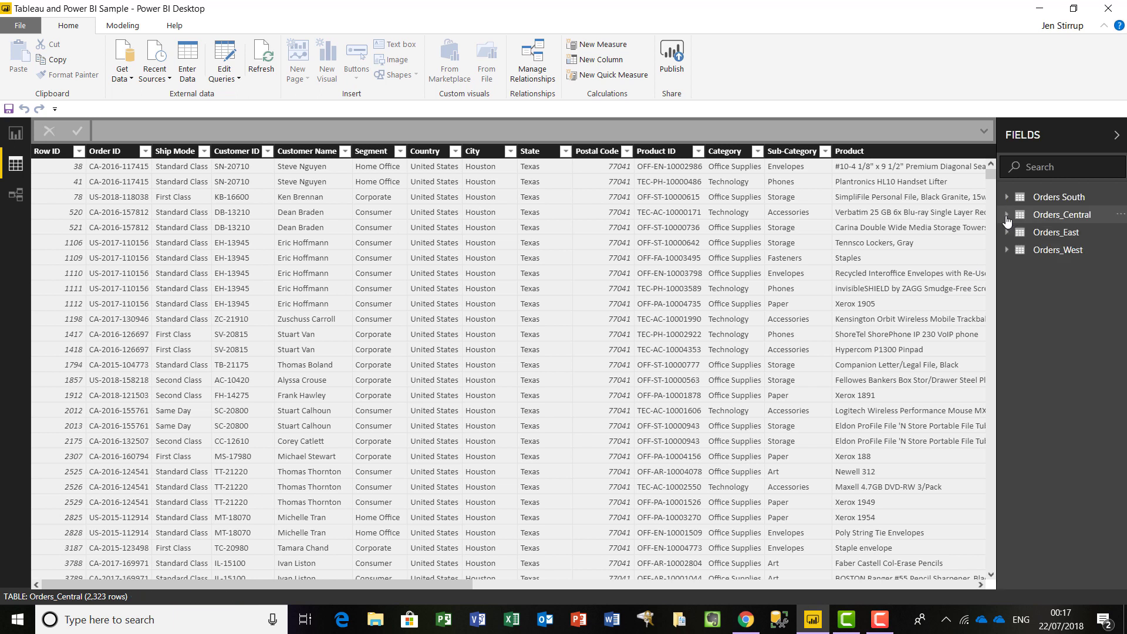
click(1005, 235)
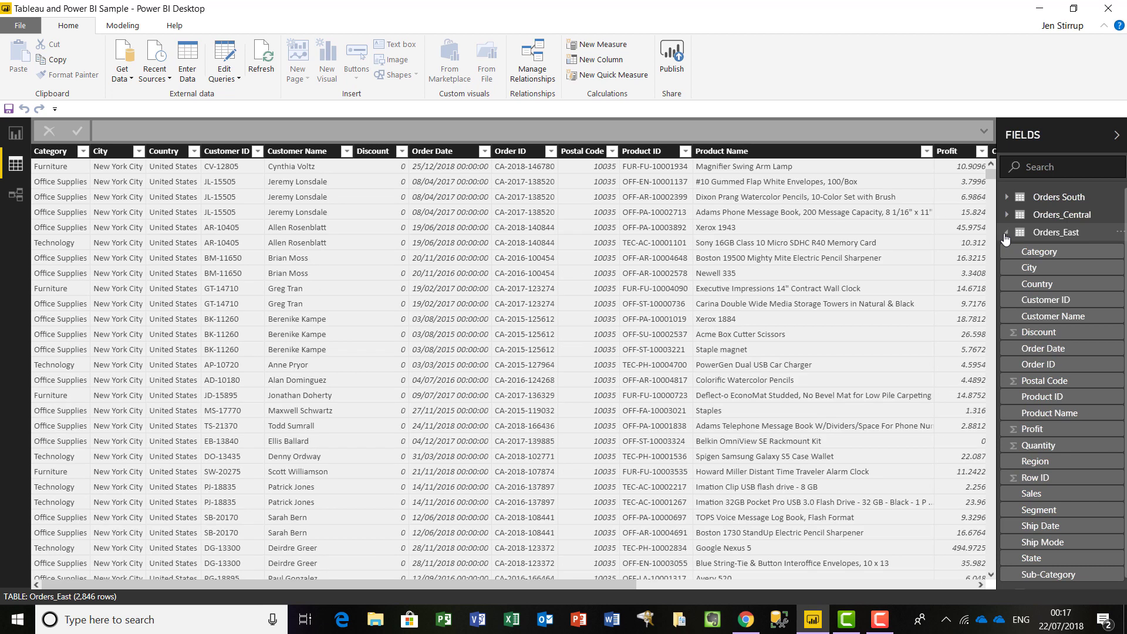
click(1063, 234)
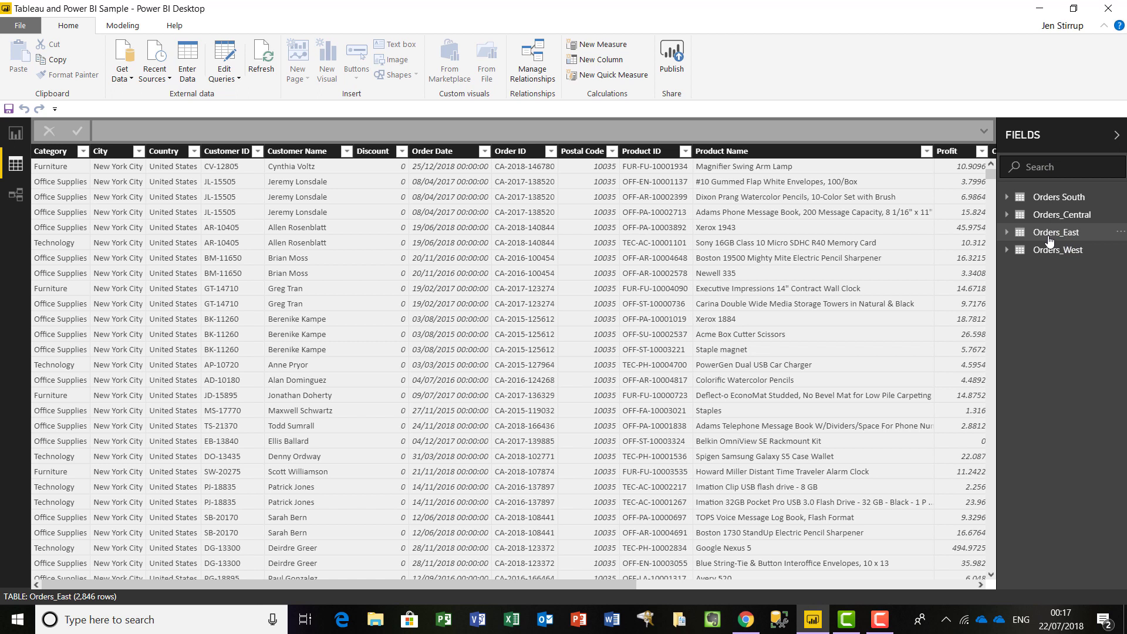
double_click(1049, 233)
click(1025, 233)
click(1024, 234)
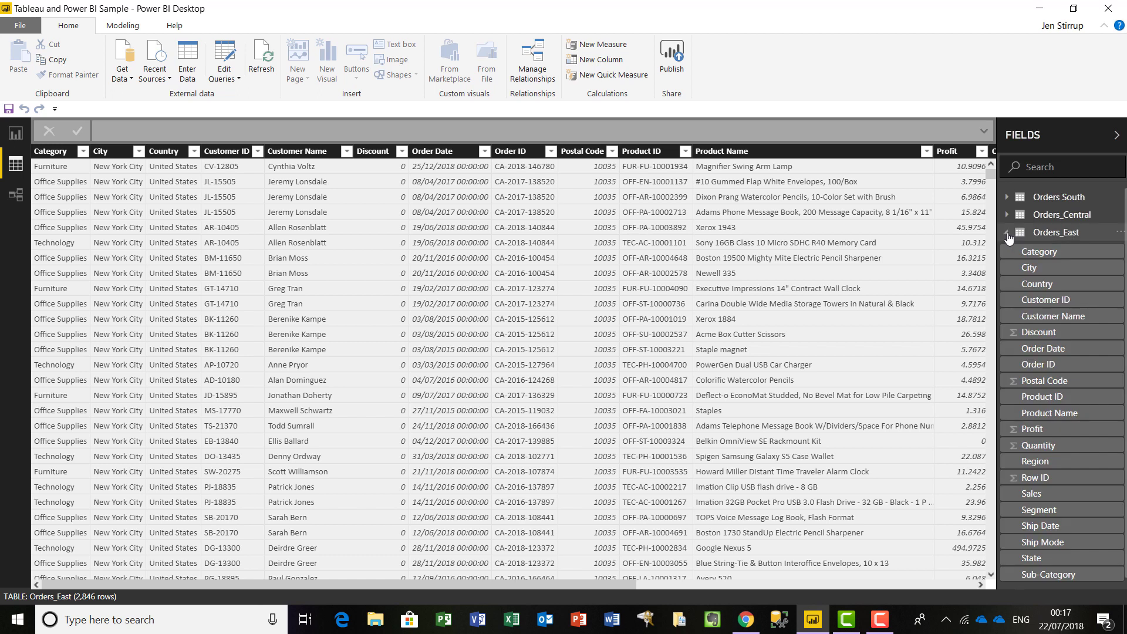
click(1052, 496)
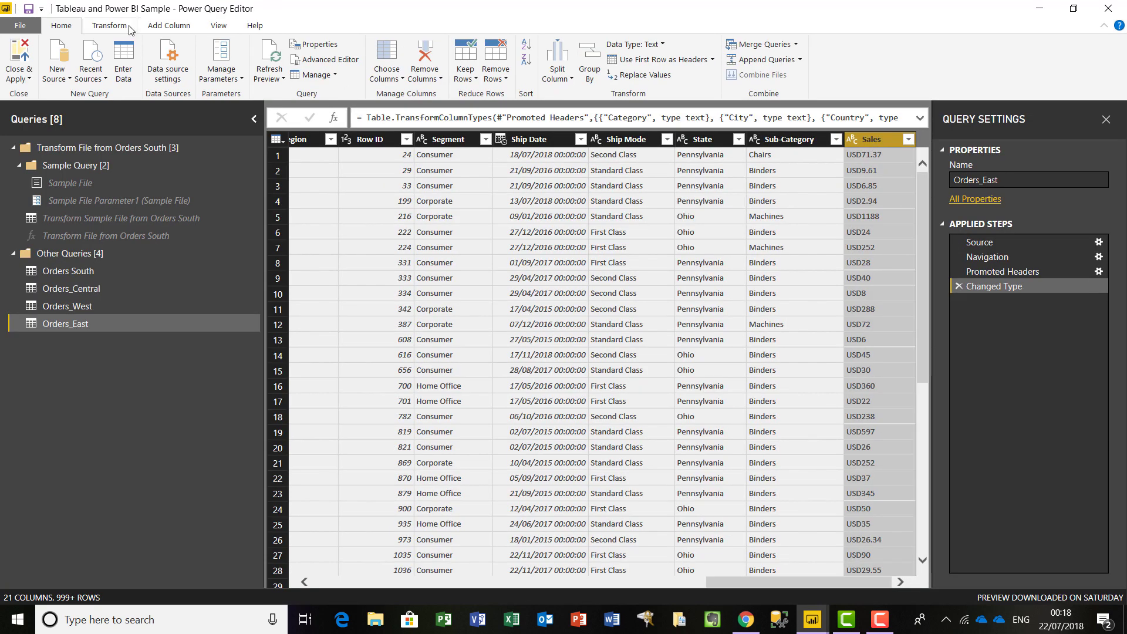
click(110, 26)
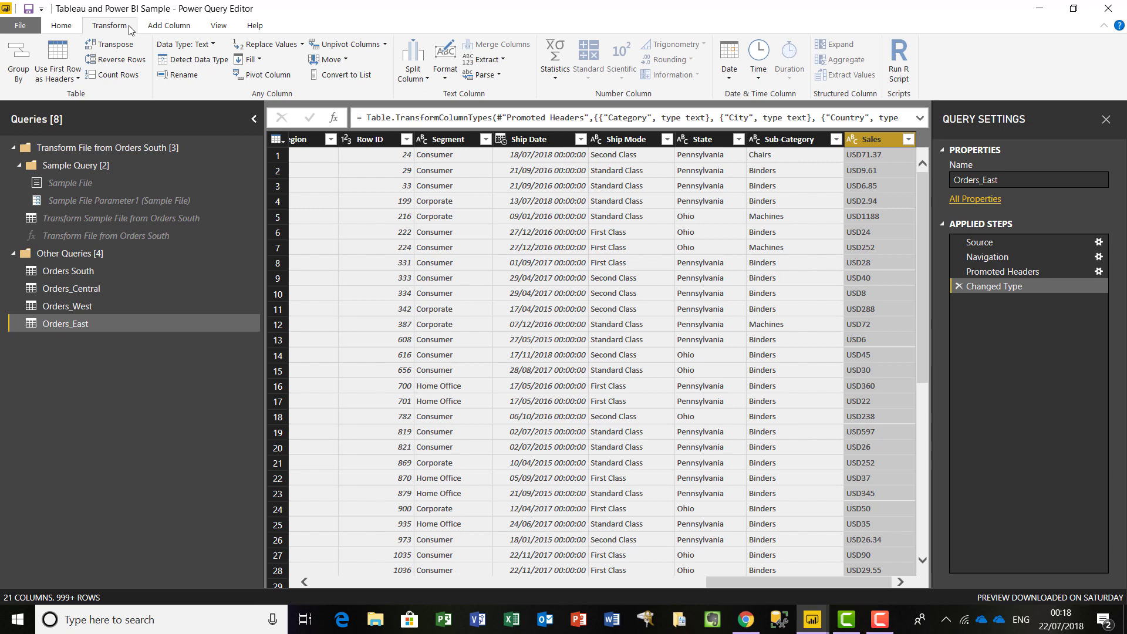
click(425, 79)
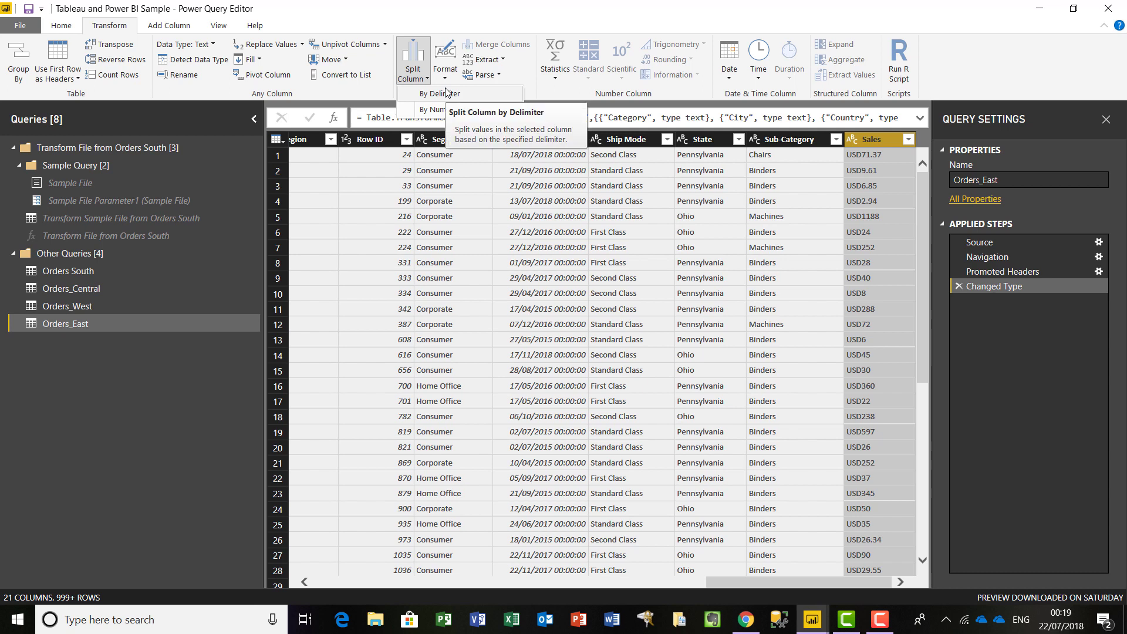
click(493, 12)
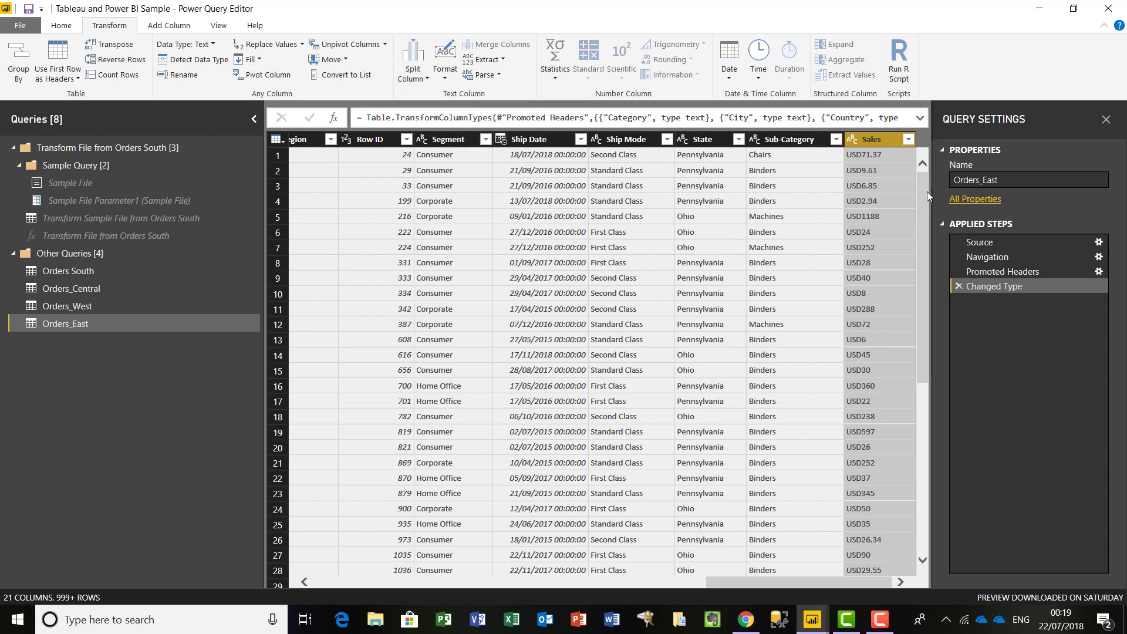
- Check the distinct Sales values of Orders_East in the column filter and leave the column unfiltered
drag(924, 191, 925, 296)
drag(925, 216, 926, 180)
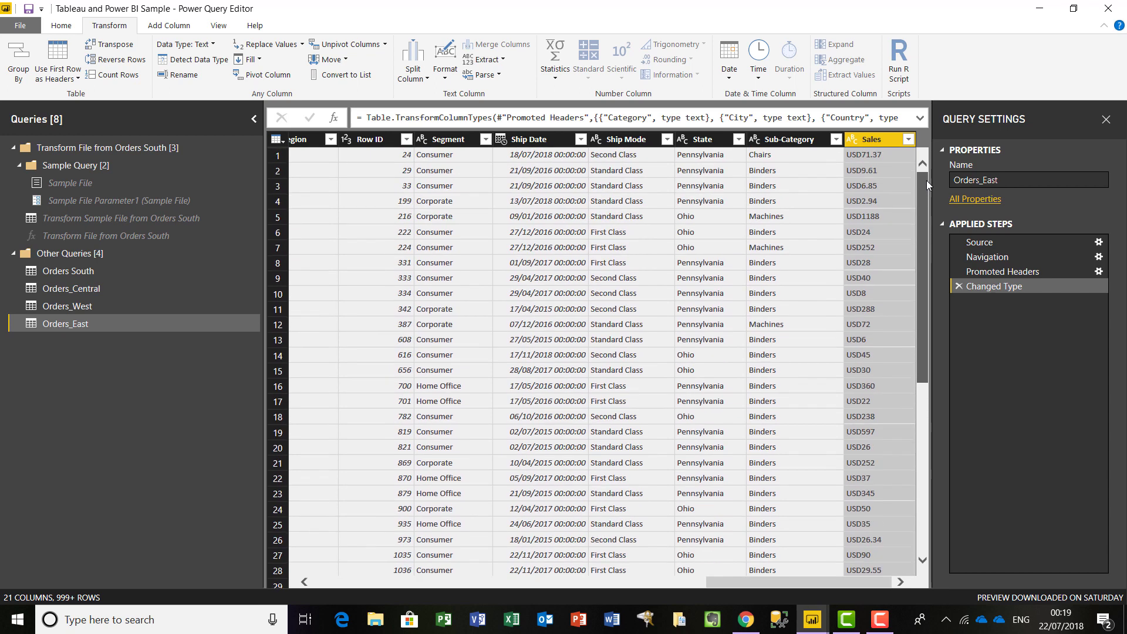
click(909, 140)
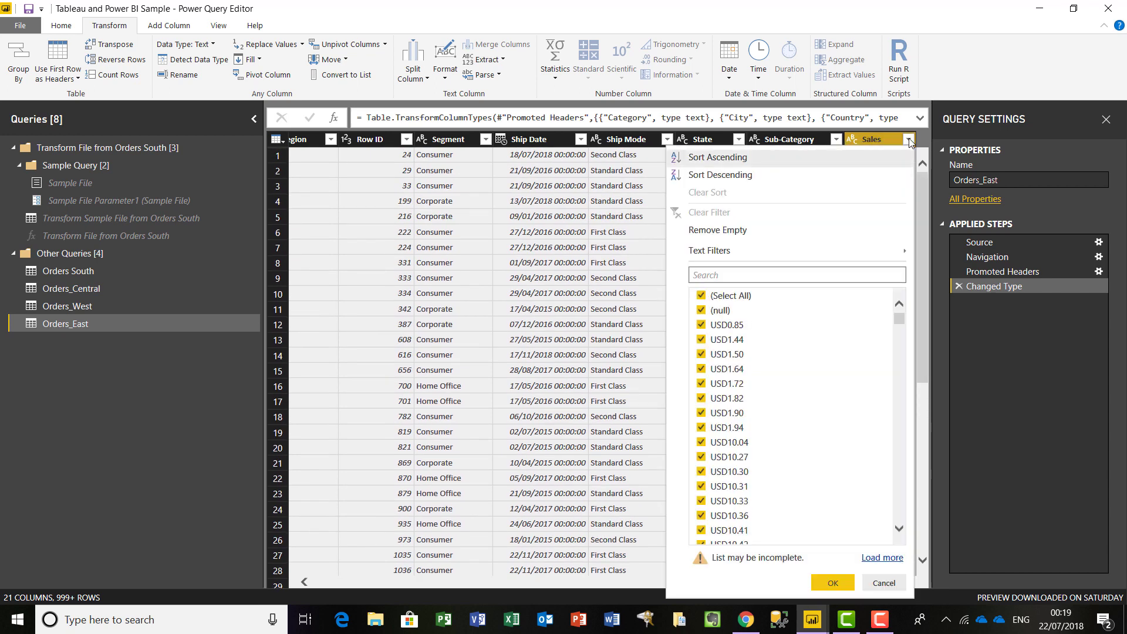
drag(902, 318, 903, 349)
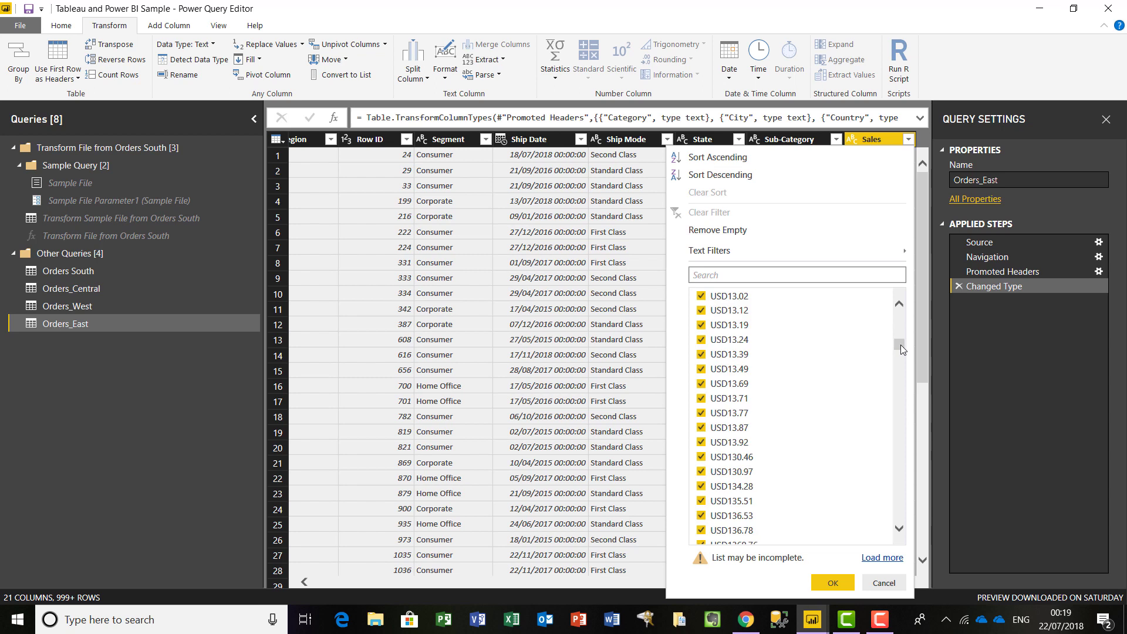
click(883, 581)
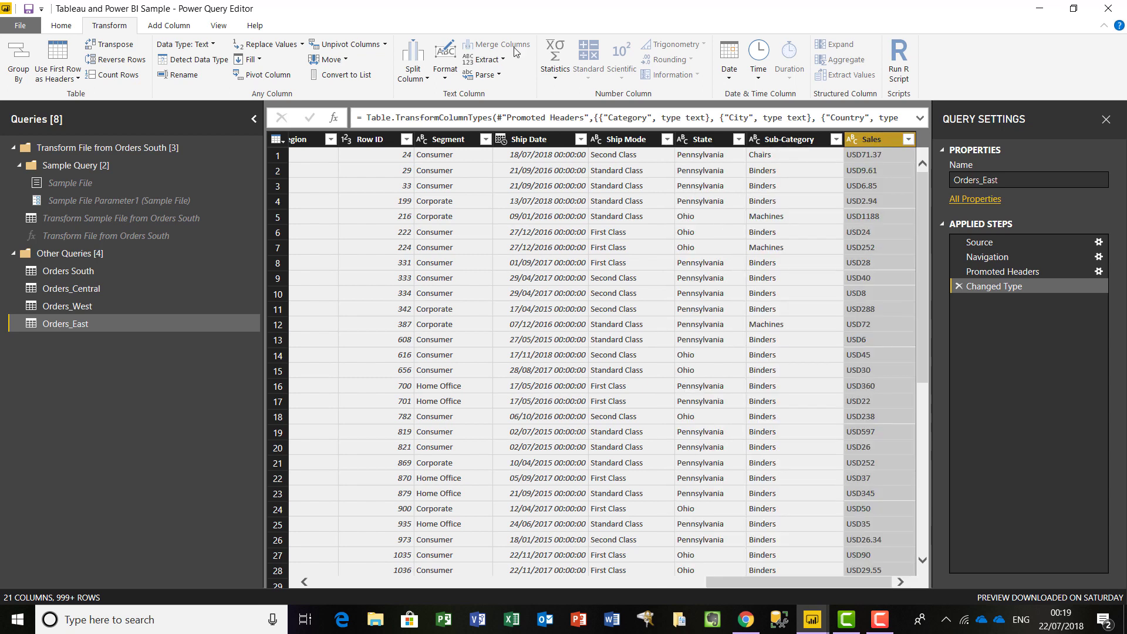
- Split the Sales column of Orders_East into columns by number of characters, using 3 characters, once, as far left as possible
click(427, 78)
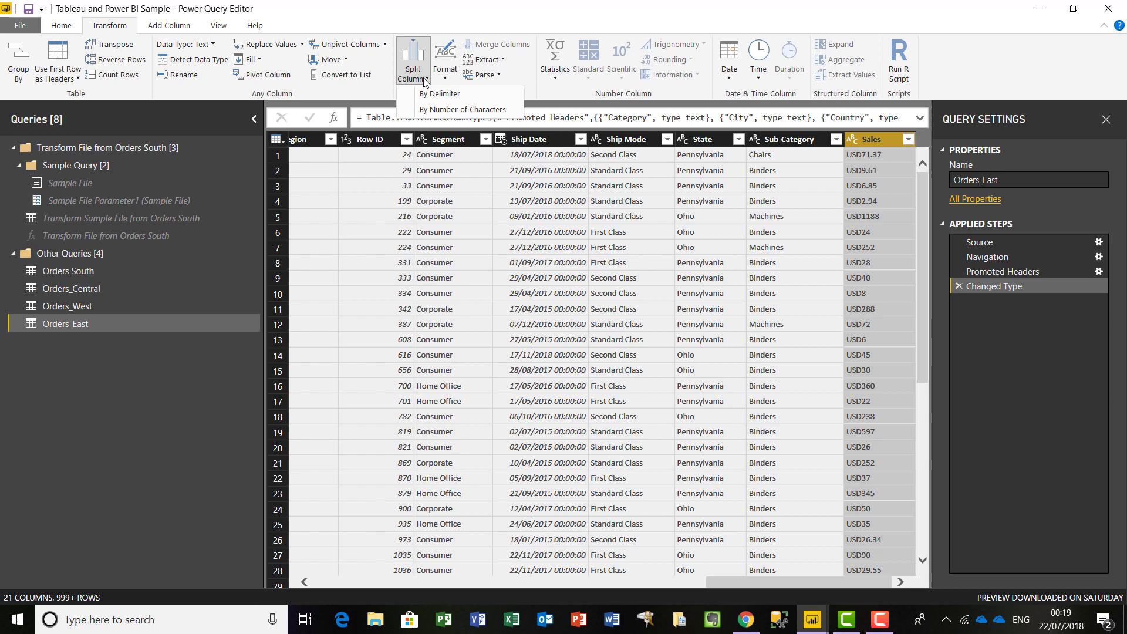
click(430, 108)
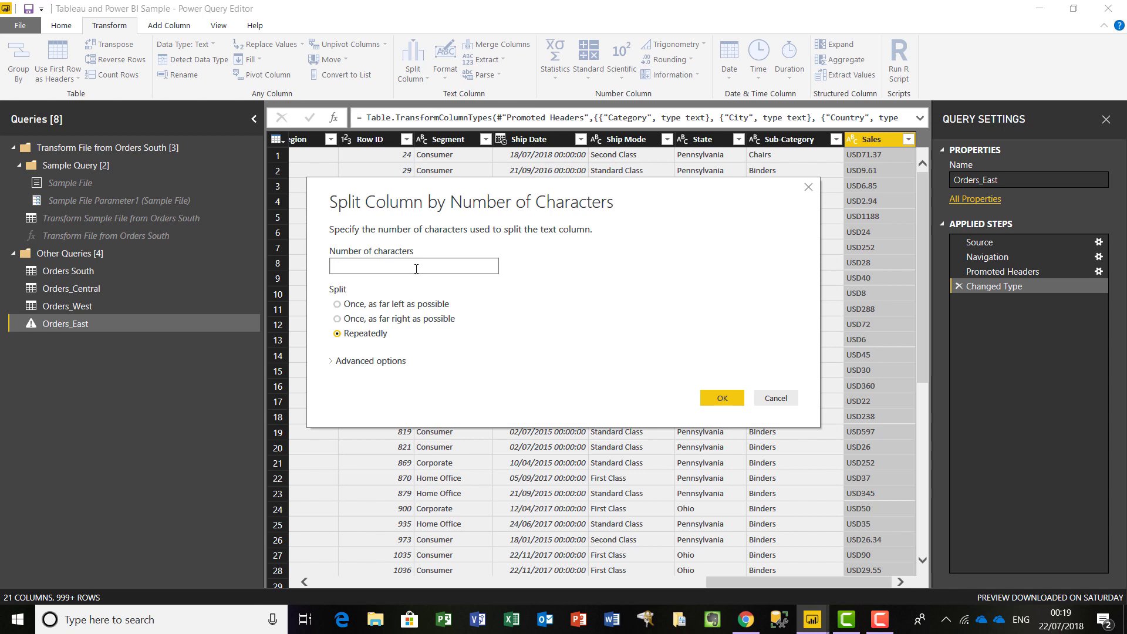
text(3)
click(339, 304)
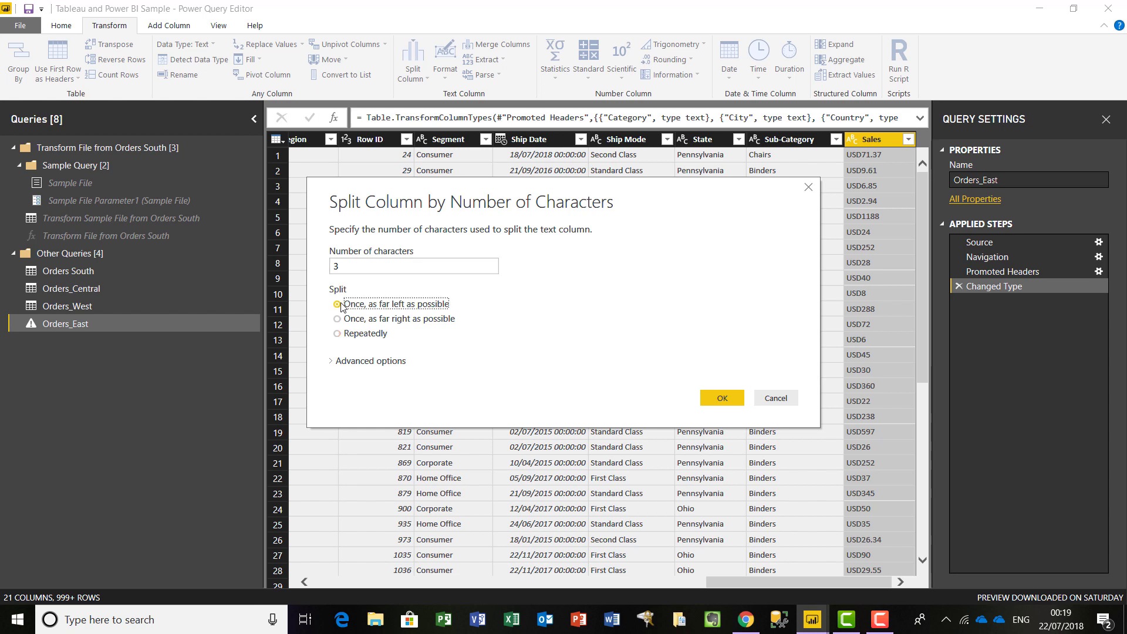
click(332, 361)
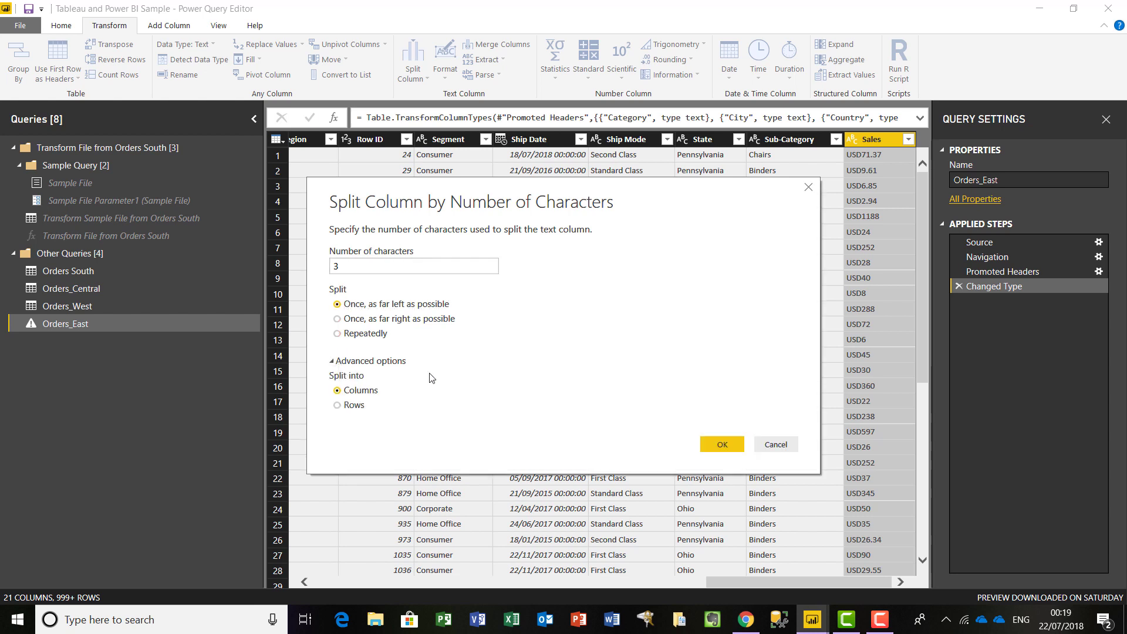
click(709, 450)
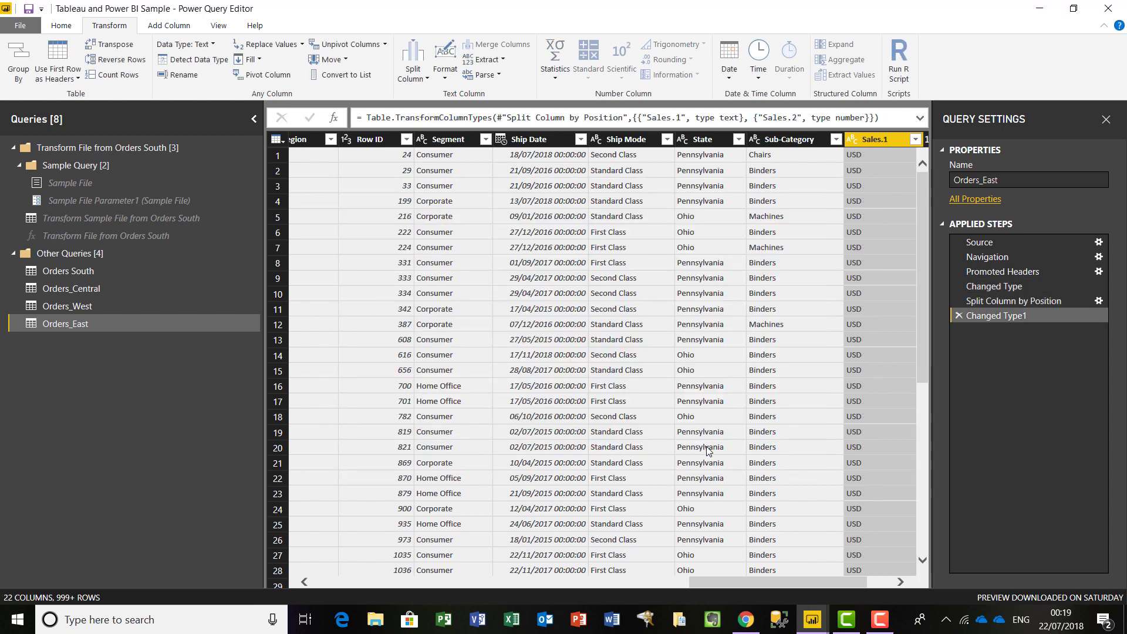
- Remove the Sales.1 column containing the USD prefix from Orders_East
drag(791, 583, 857, 586)
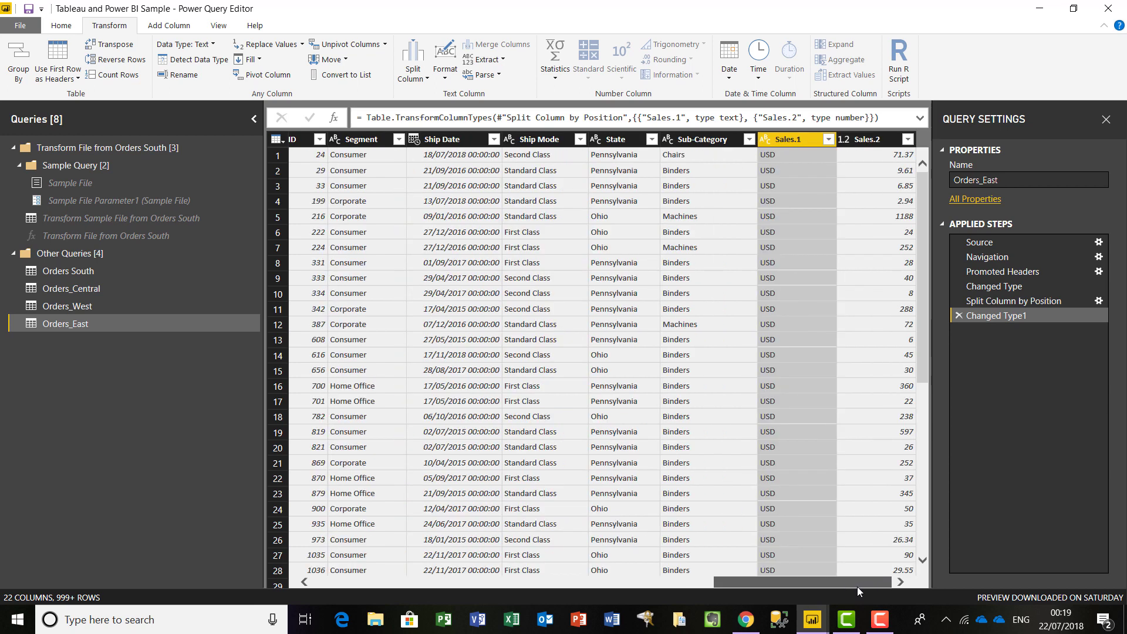
right_click(798, 143)
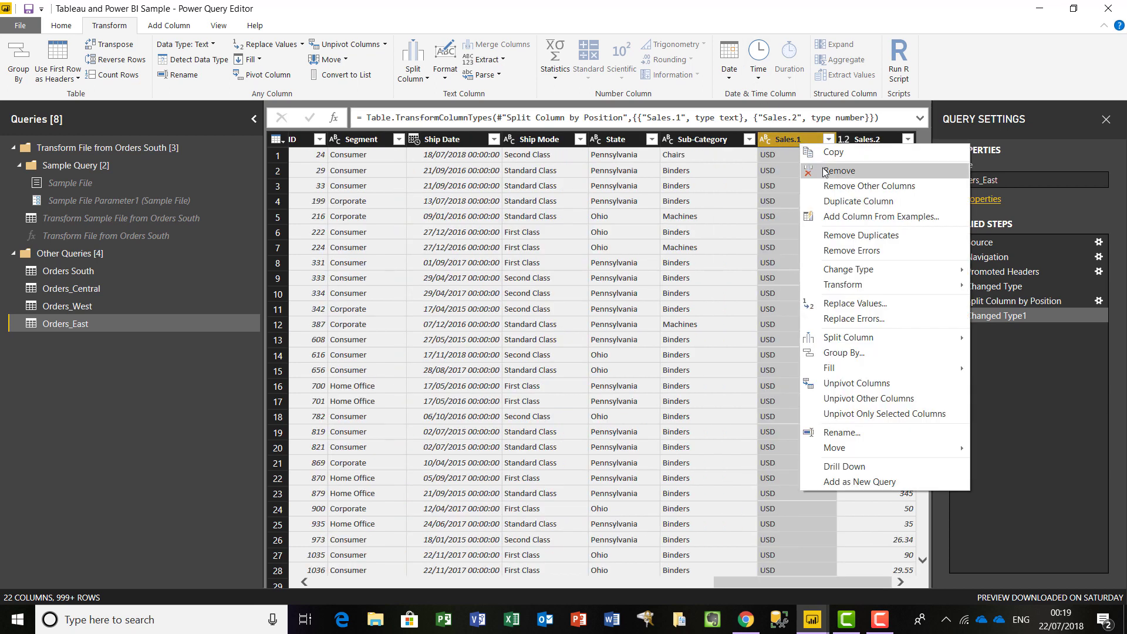
click(823, 167)
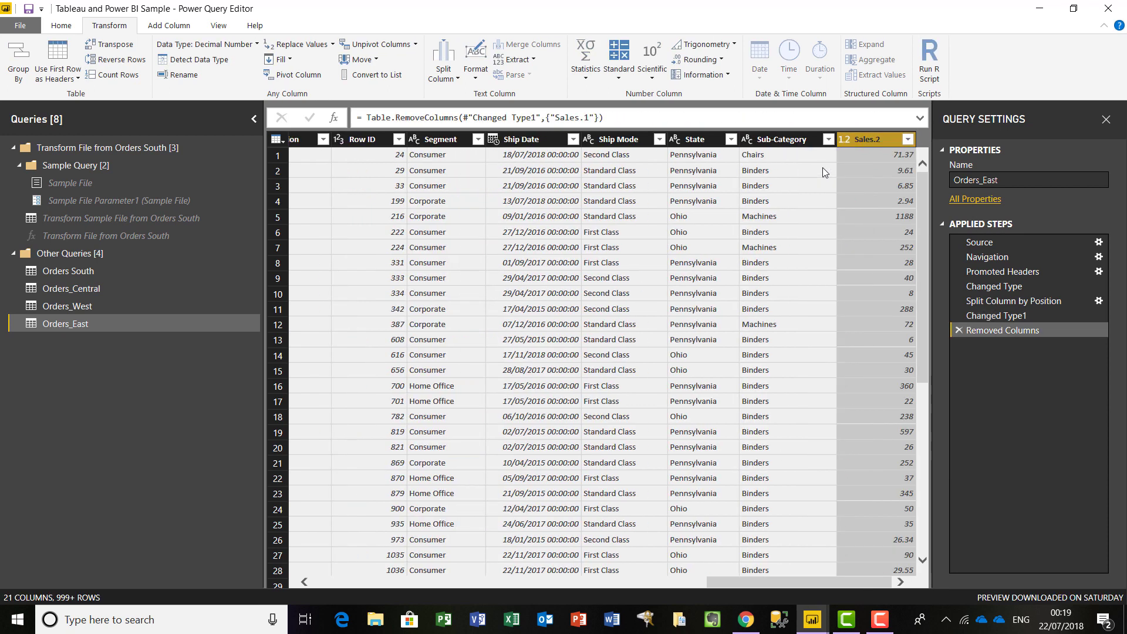
- Rename the Sales.2 column of Orders_East to Sales, keeping its data type as Decimal Number
click(238, 48)
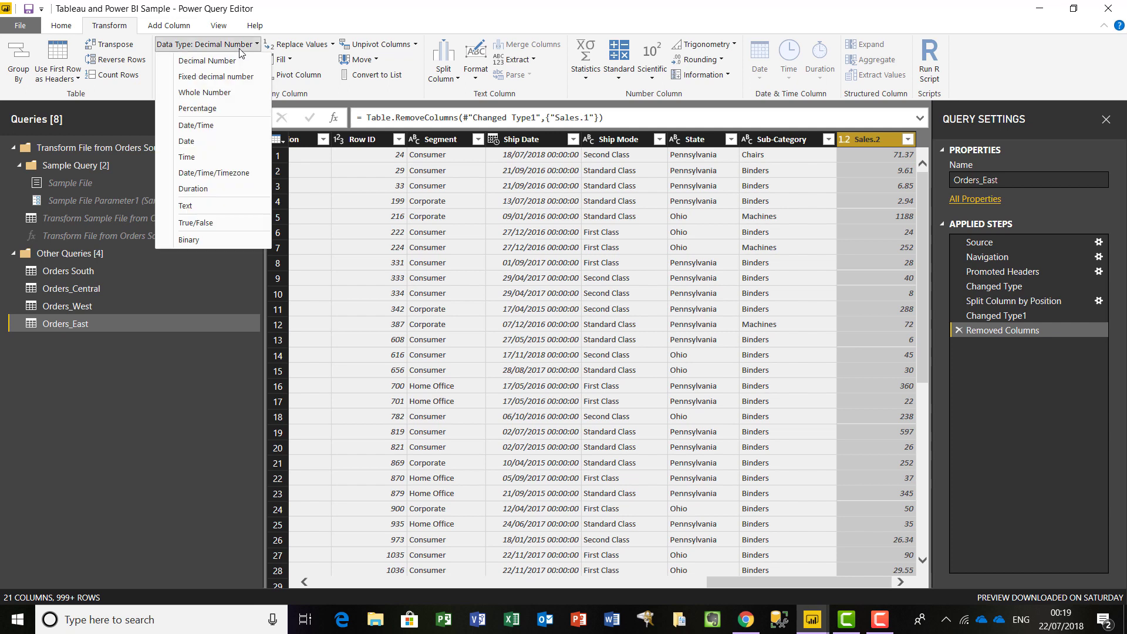
click(379, 10)
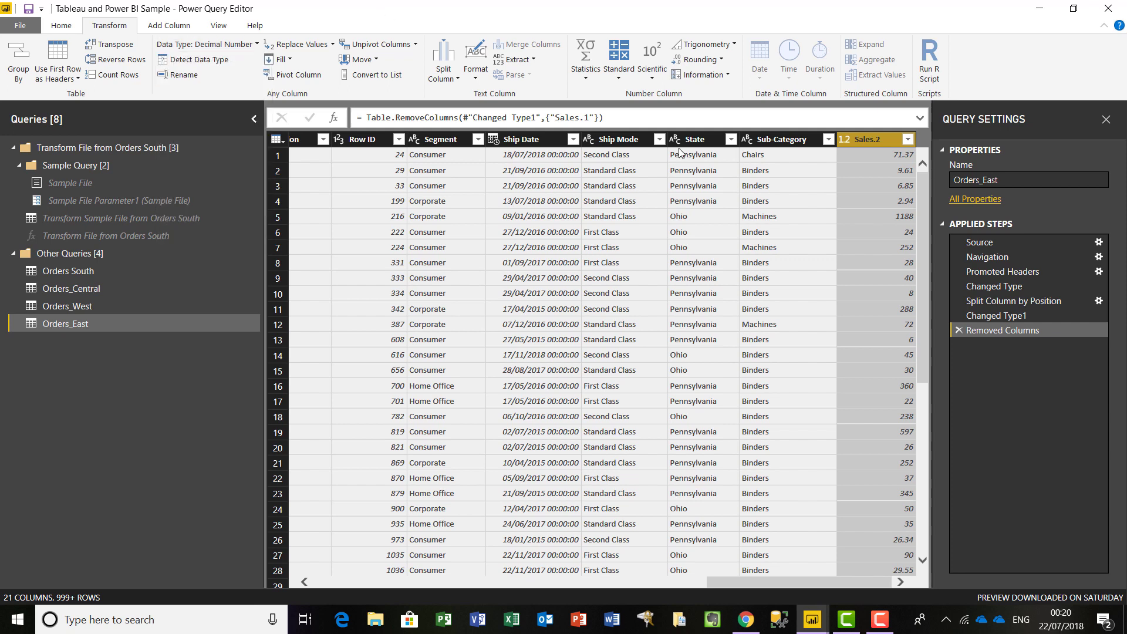
right_click(887, 140)
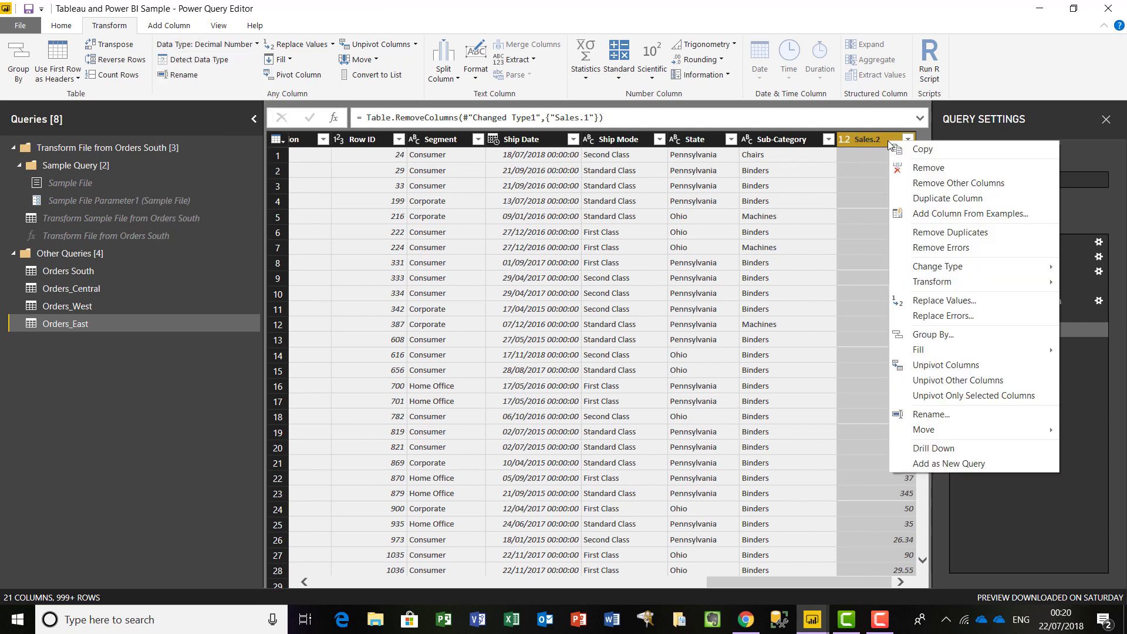
click(952, 417)
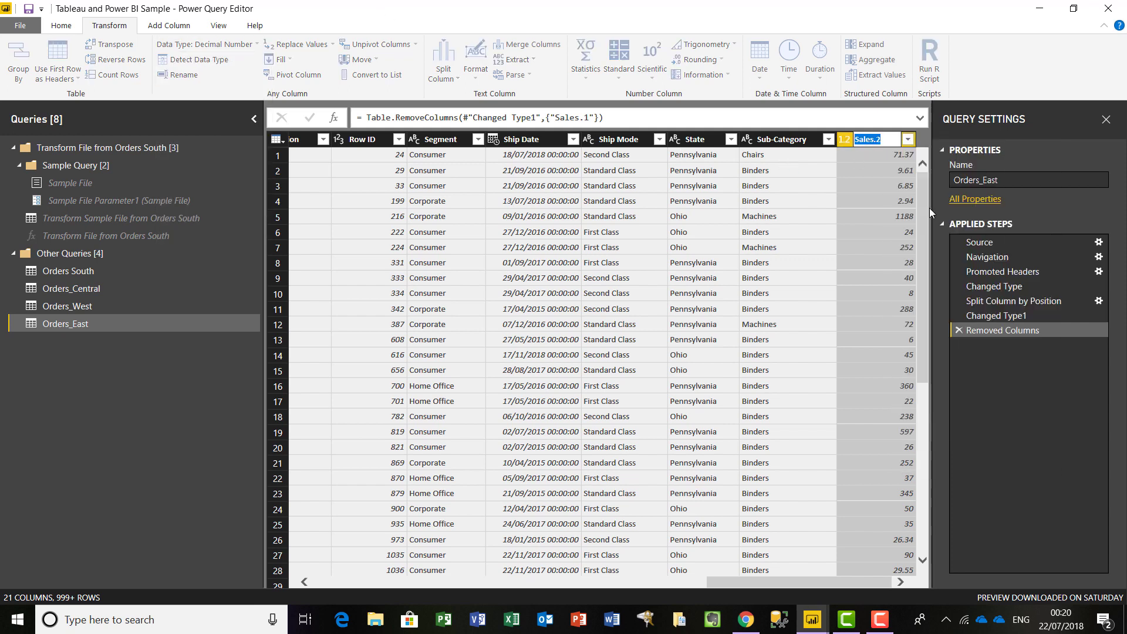
text(Sales)
key(Return)
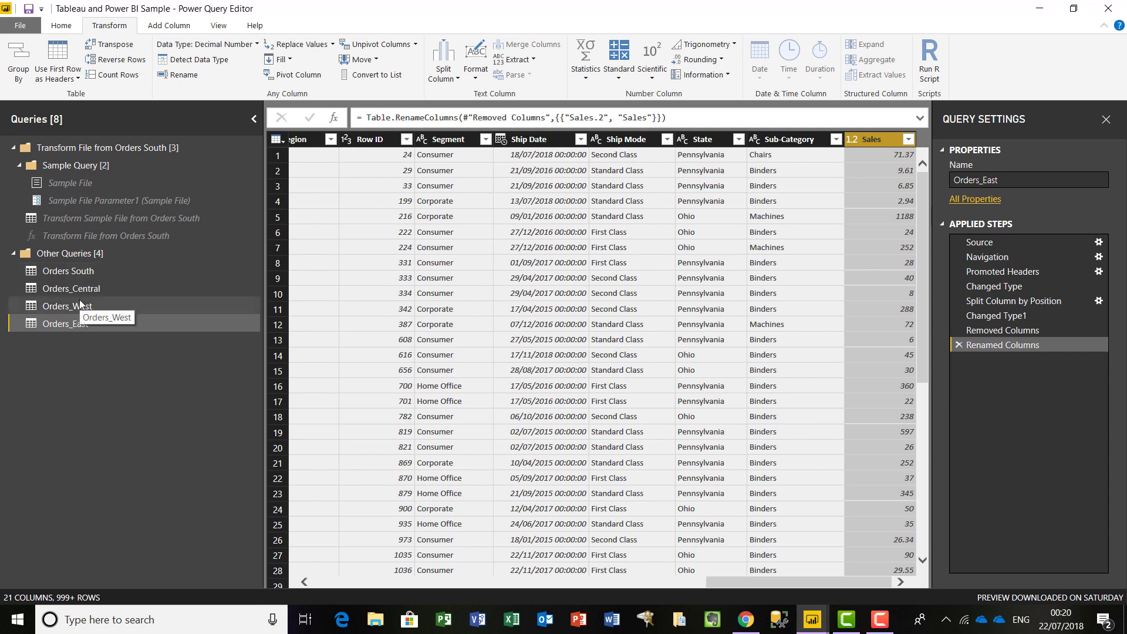
- Apply the pending Orders_East query changes to the data model
click(61, 25)
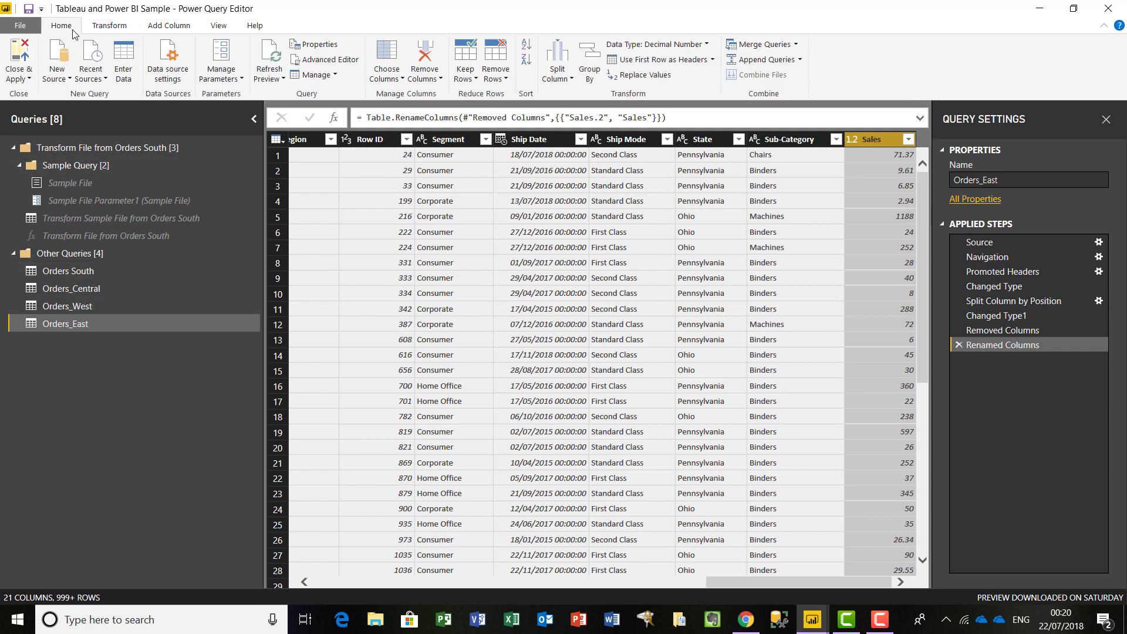
click(19, 76)
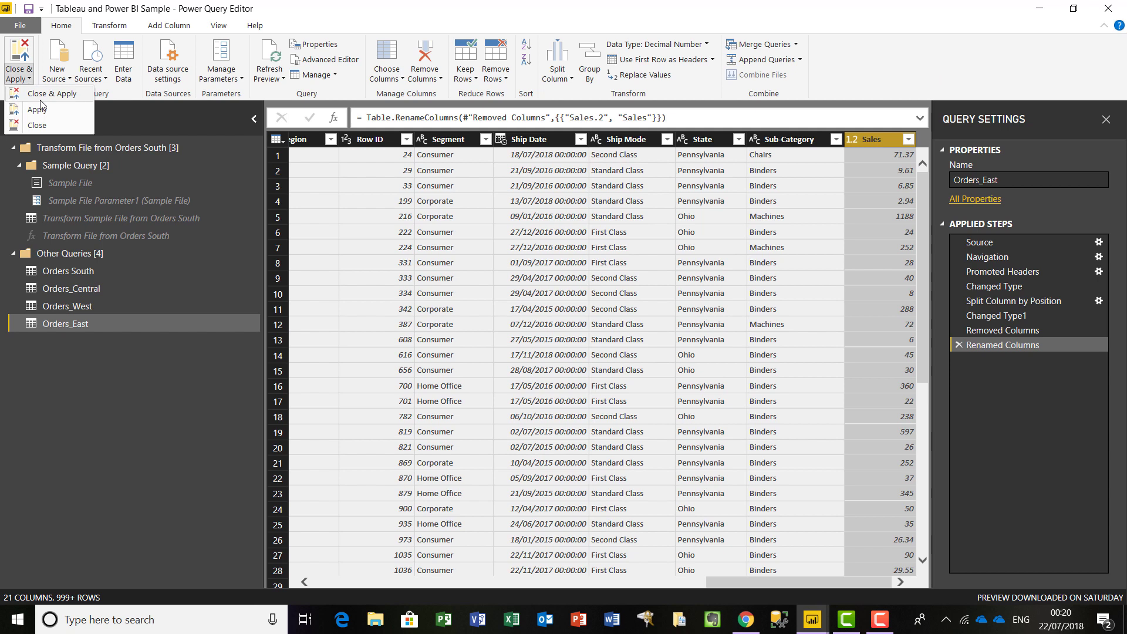
click(40, 100)
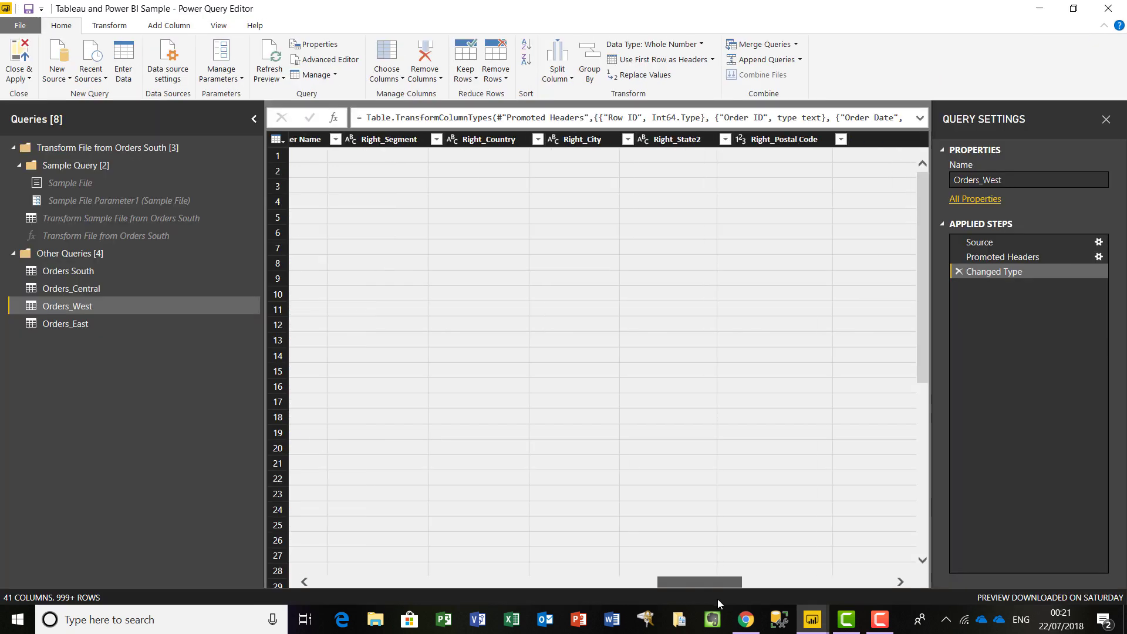
- Load the complete list of distinct State values in the Orders_West column filter and check it without filtering
drag(830, 604, 886, 590)
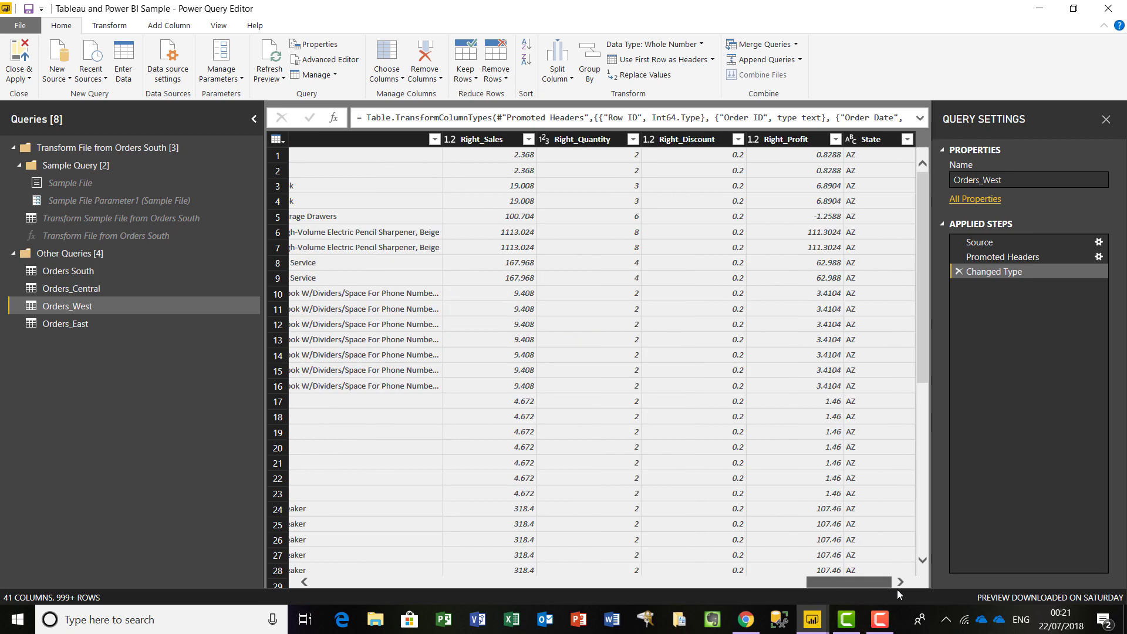
click(907, 140)
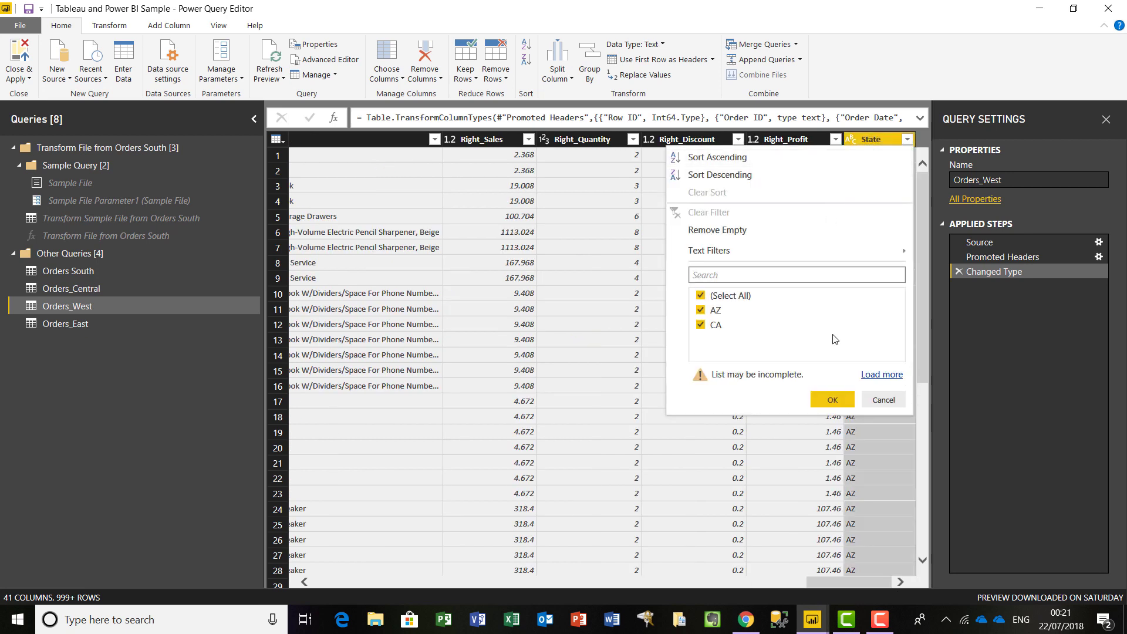
click(872, 375)
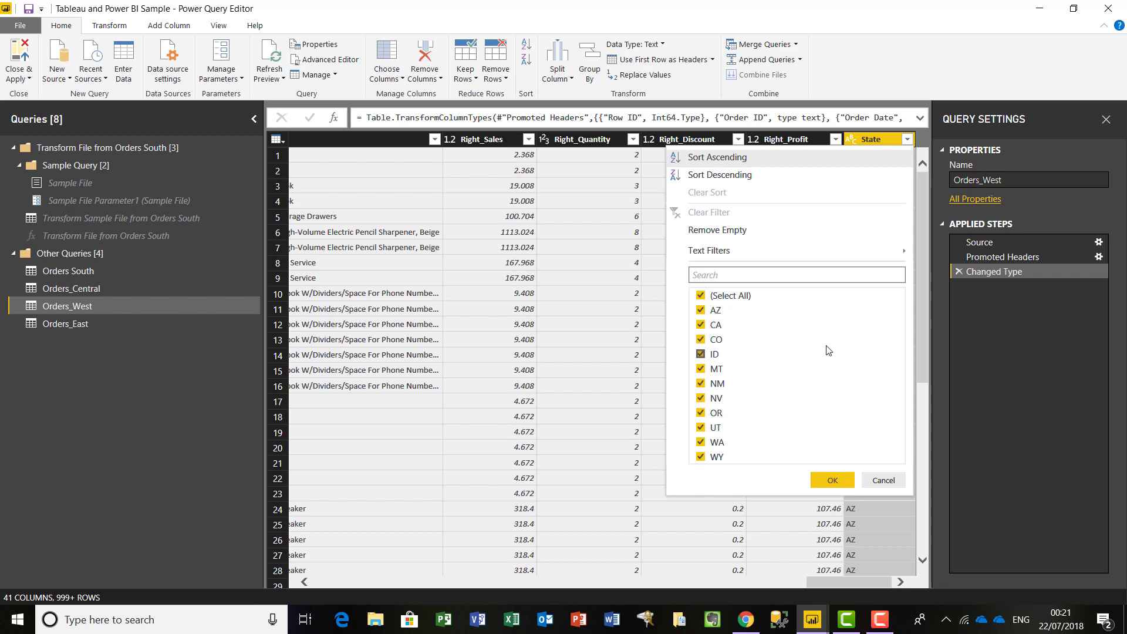
click(876, 481)
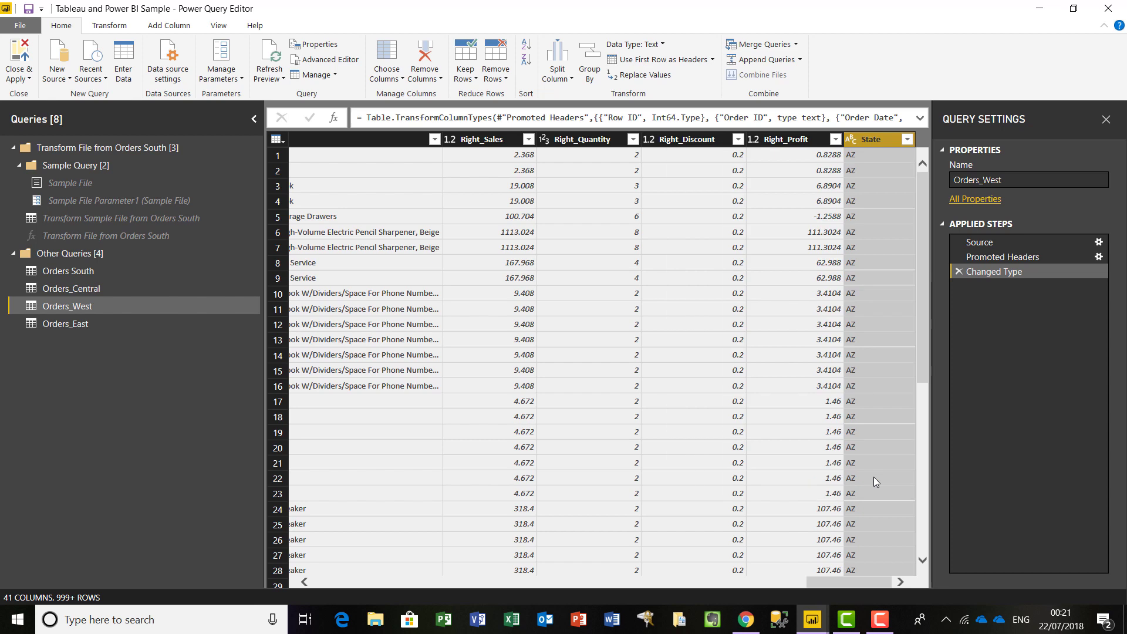
- Replace the value AZ with Arizona in the State column of Orders_West and check the column's value list
click(646, 75)
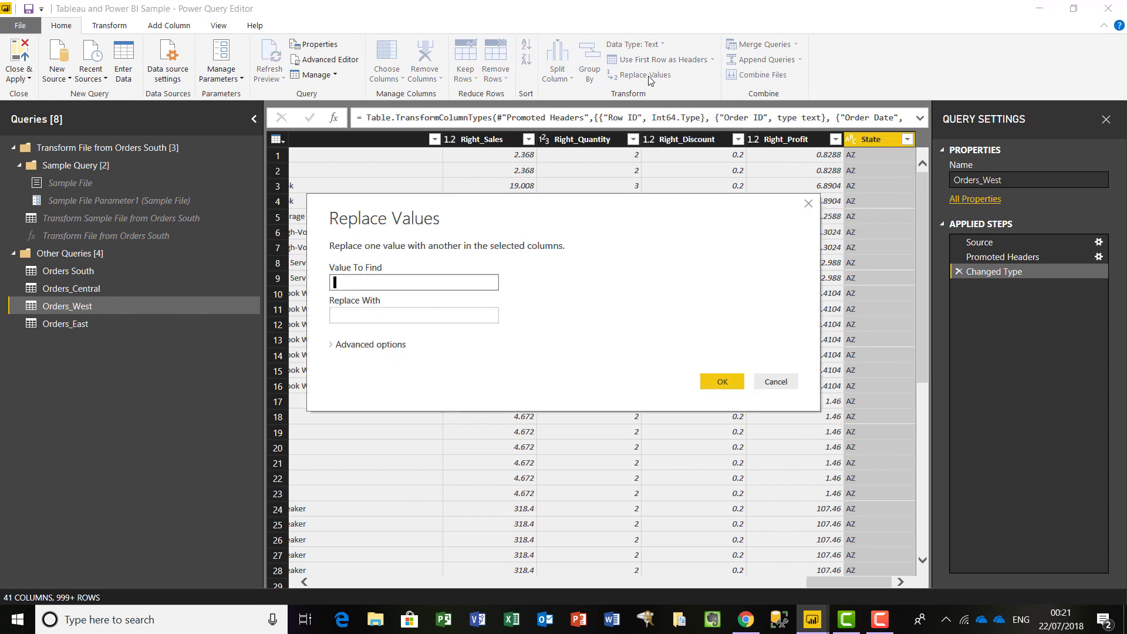
text(AZ)
click(451, 311)
text(Arizona)
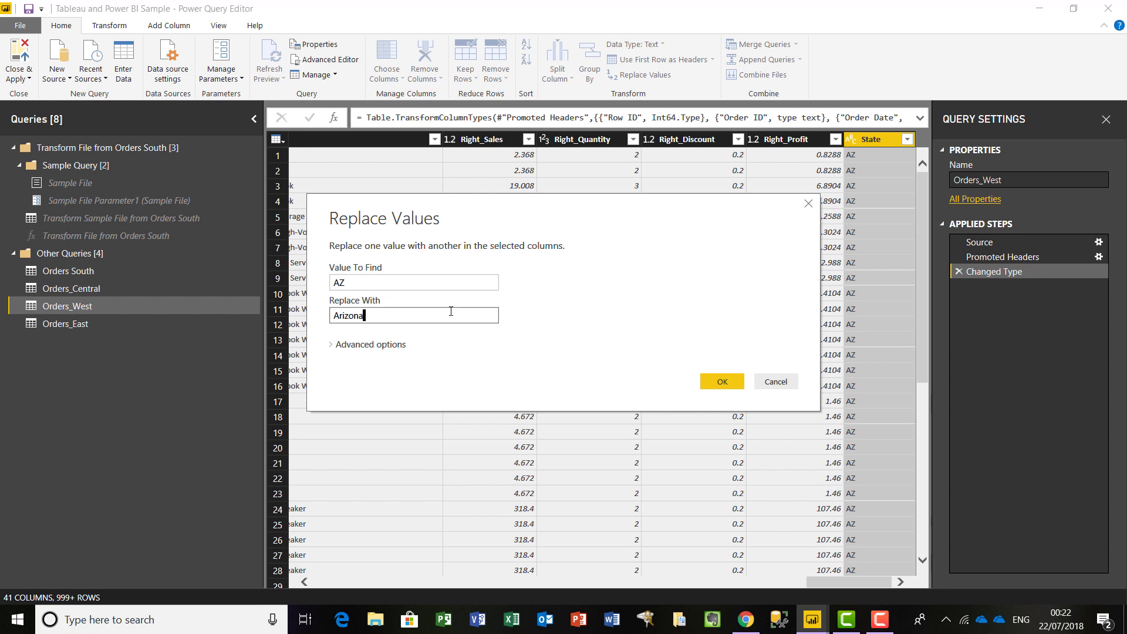
click(723, 387)
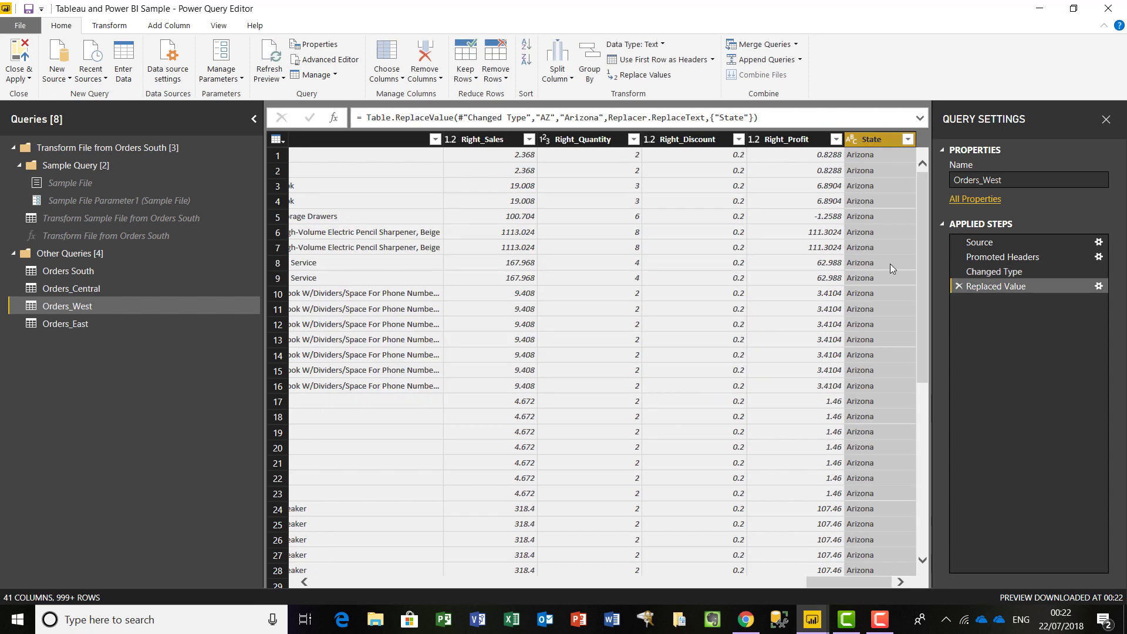
click(908, 140)
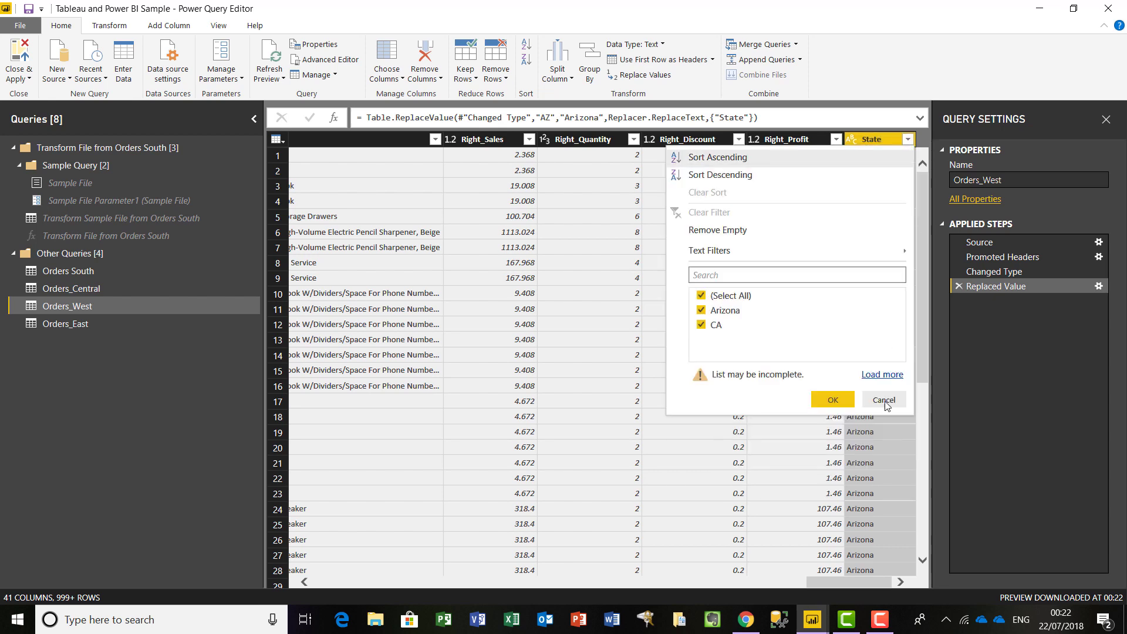
click(879, 398)
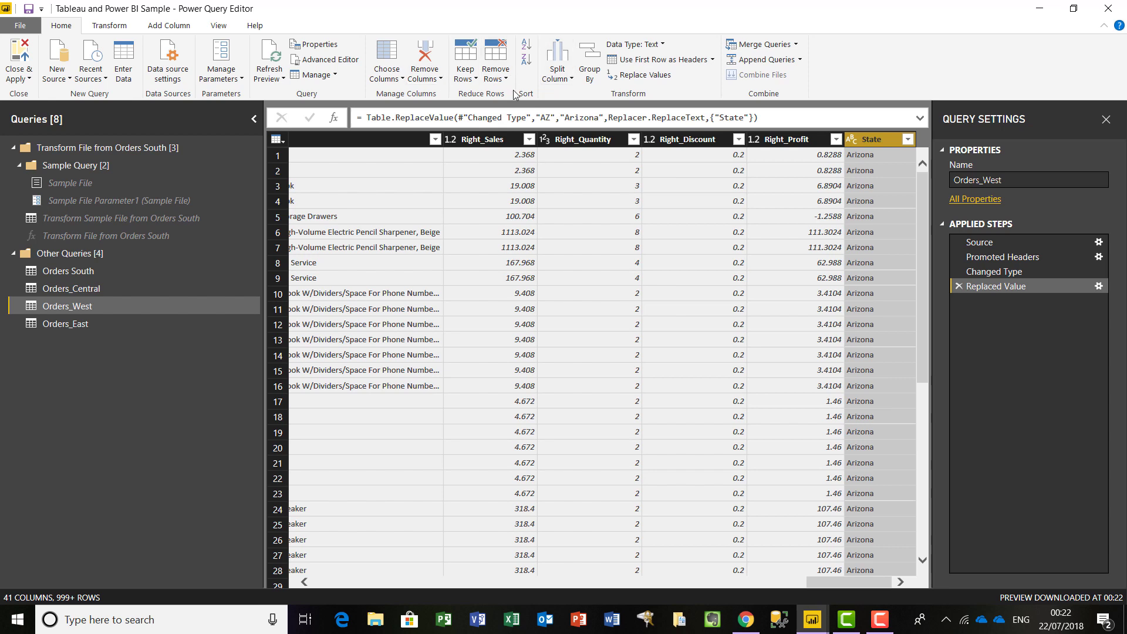
- Replace CA with California in the State column of Orders_West and accept the column filter with all states selected
click(642, 77)
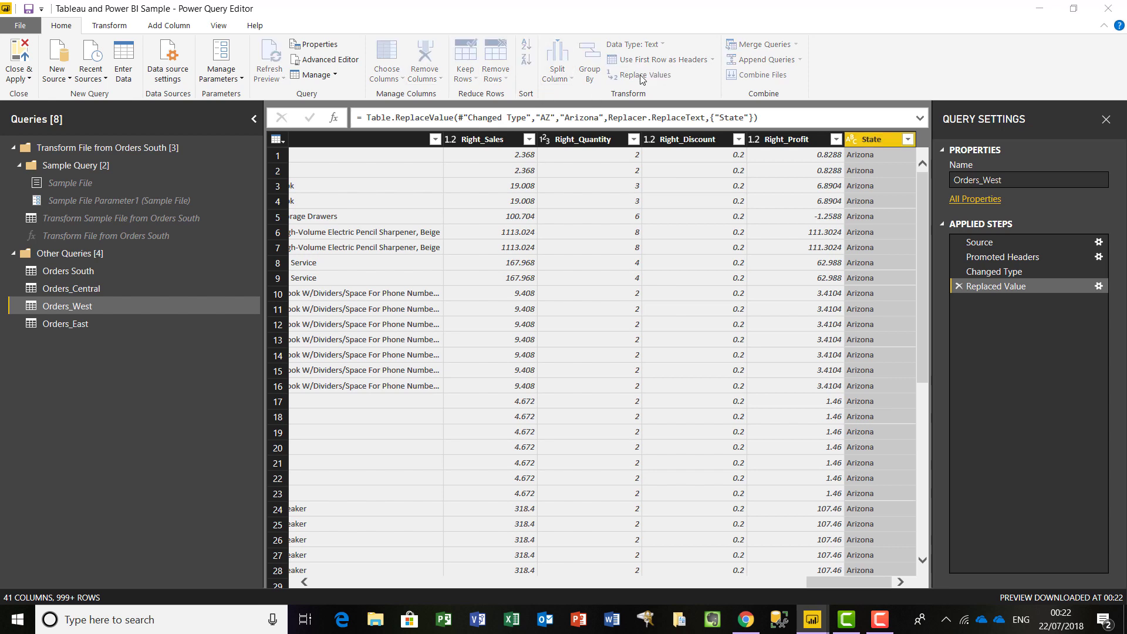
text(CA)
click(425, 314)
text(California)
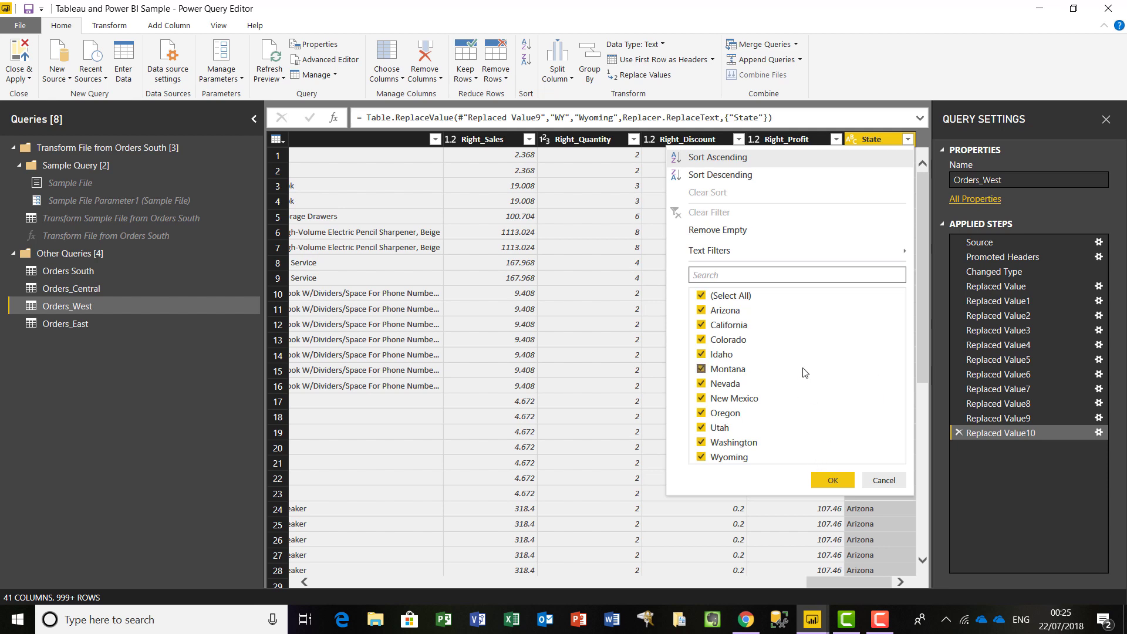
click(824, 485)
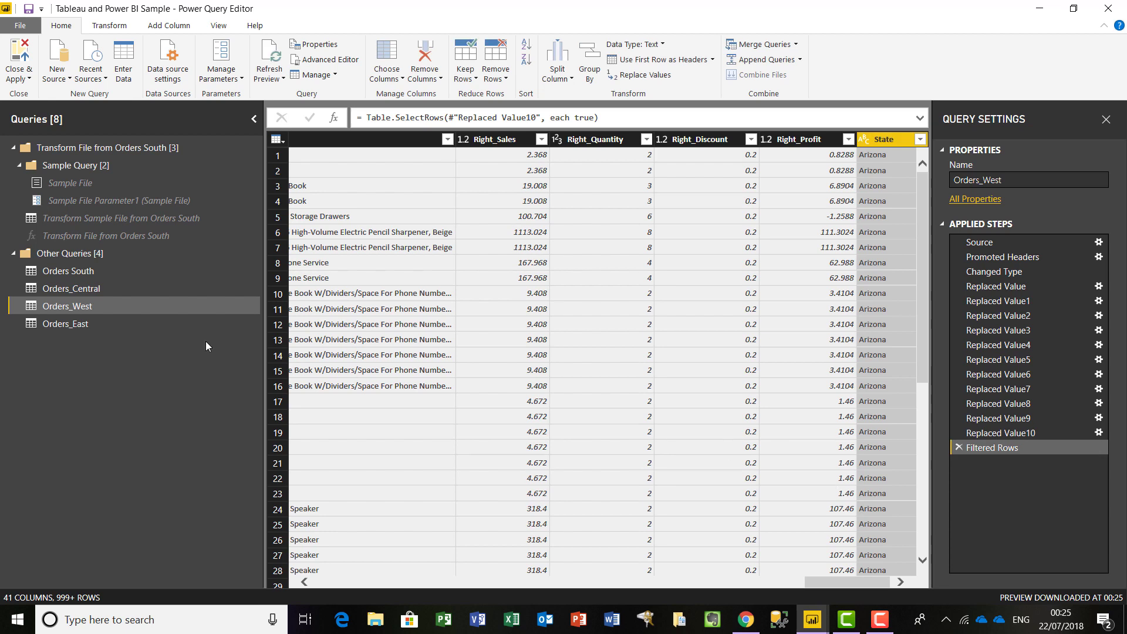
- Close the query editor while applying the changes, and expand the Orders_West table in the field list
click(20, 78)
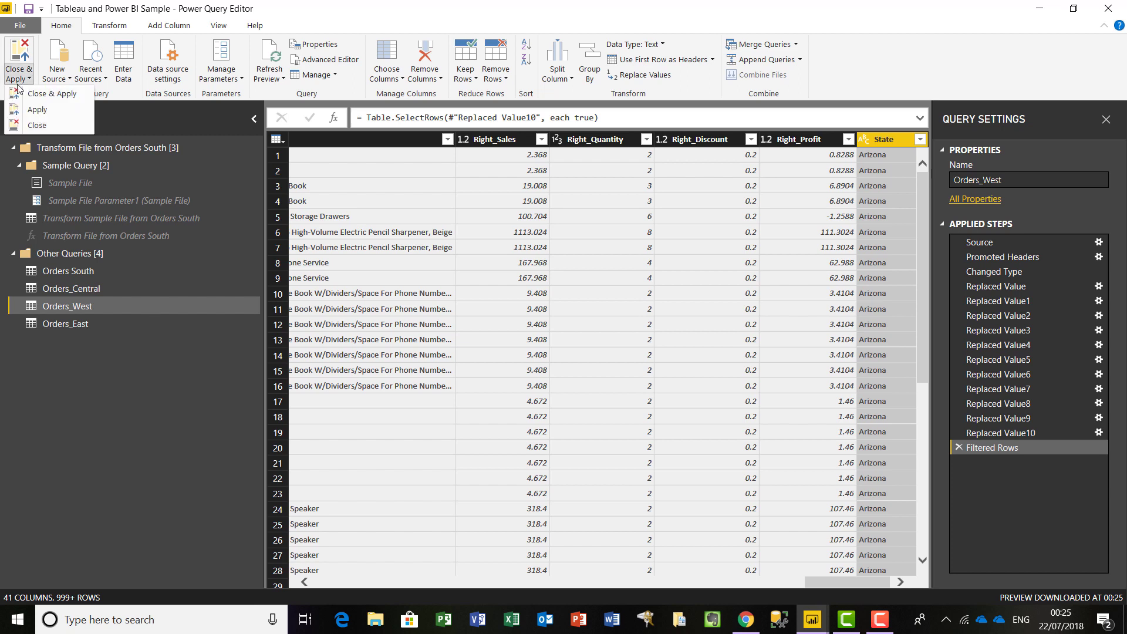
click(56, 96)
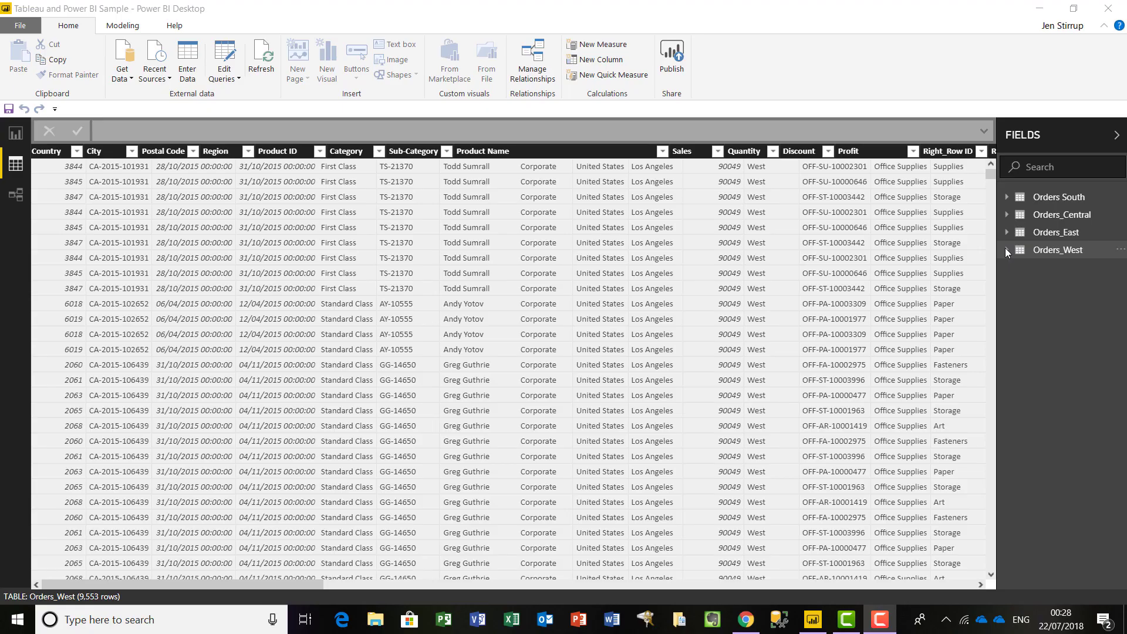
click(1007, 251)
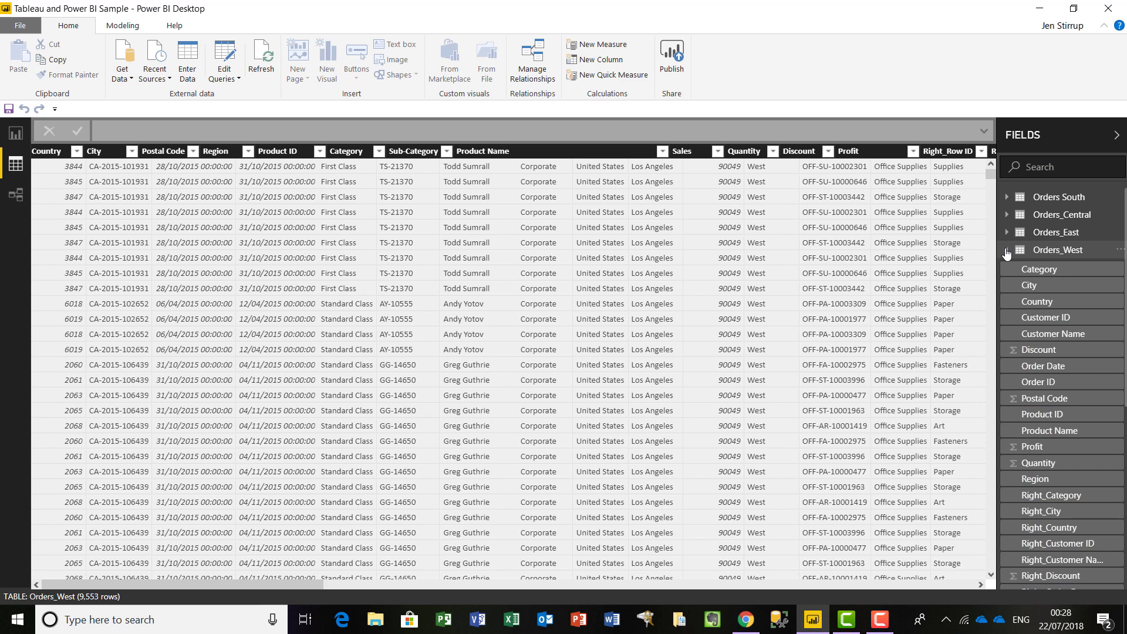
- Rename the Product Name field of the Orders_West table to Product
click(1089, 437)
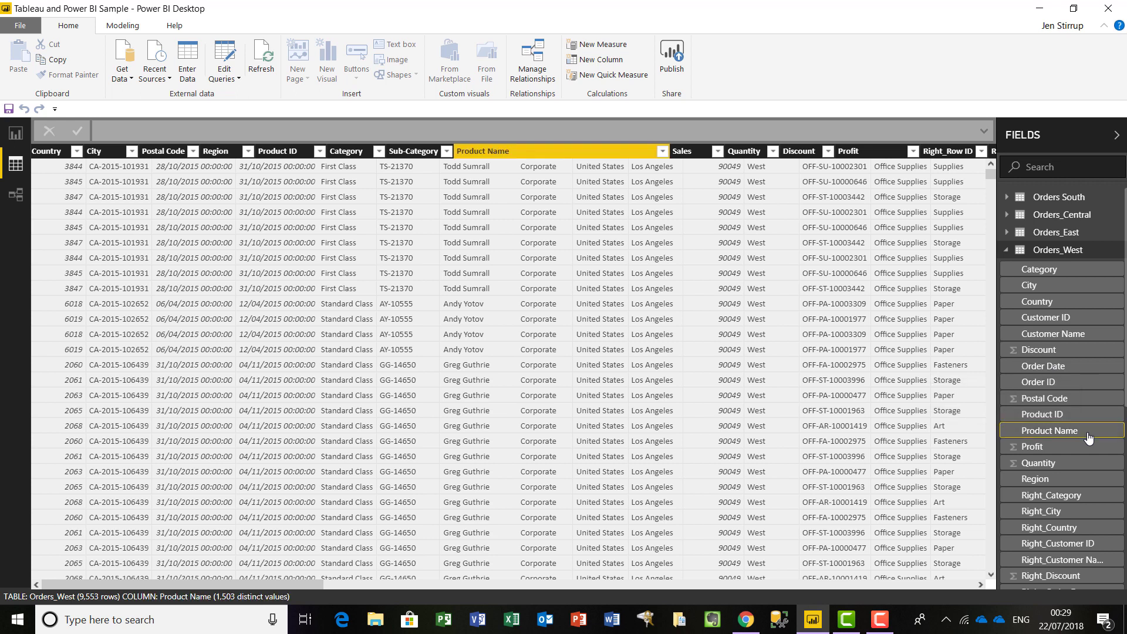
right_click(1089, 437)
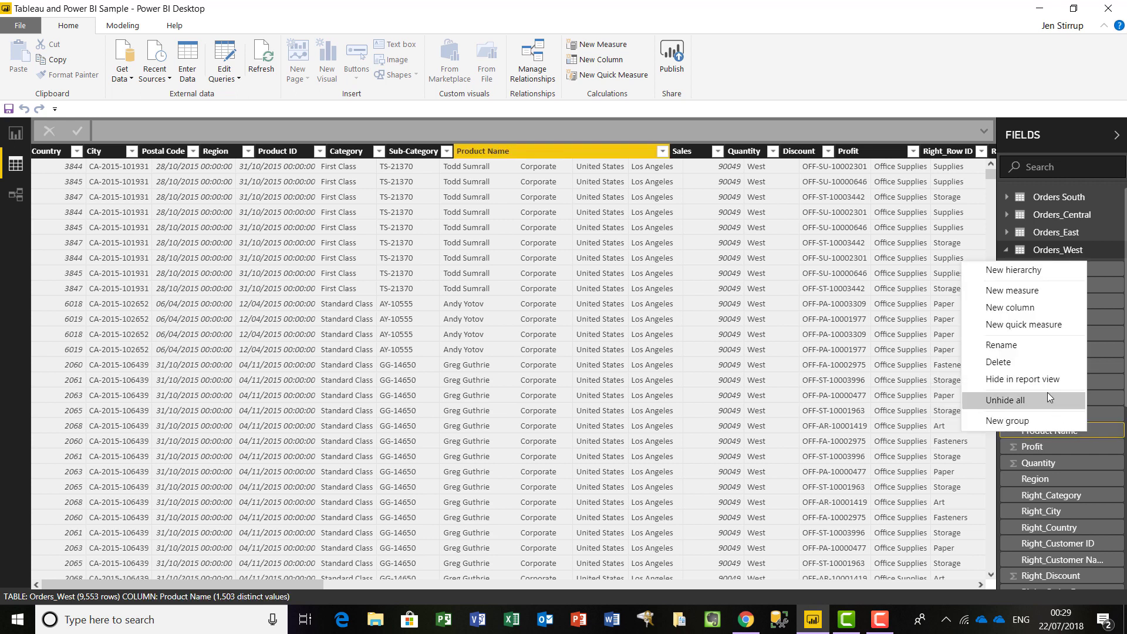
click(1036, 345)
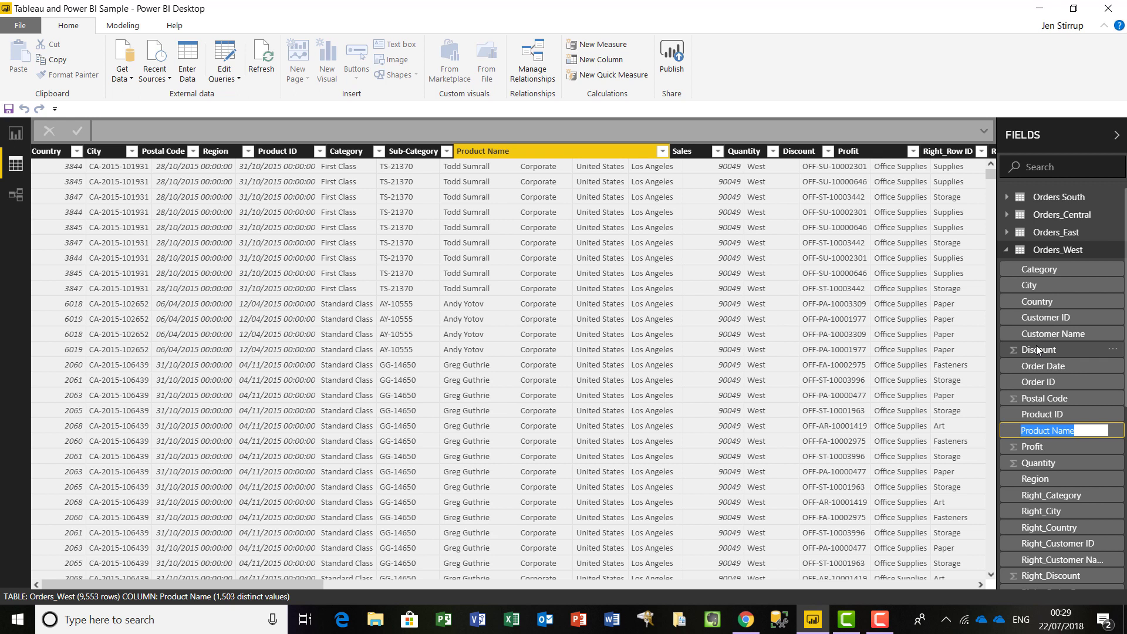
key(End)
key(BackSpace)
key(BackSpace)
key(BackSpace)
key(BackSpace)
key(BackSpace)
text(Name)
key(Return)
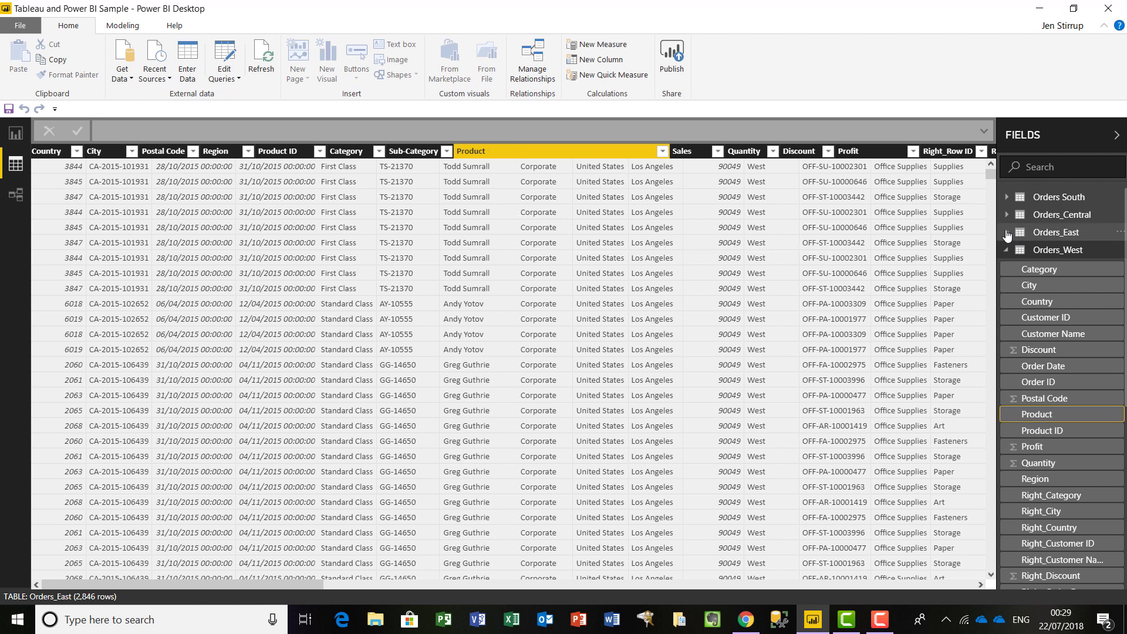
- Review the fields of the Orders South table and show those of Orders_Central instead
click(1039, 197)
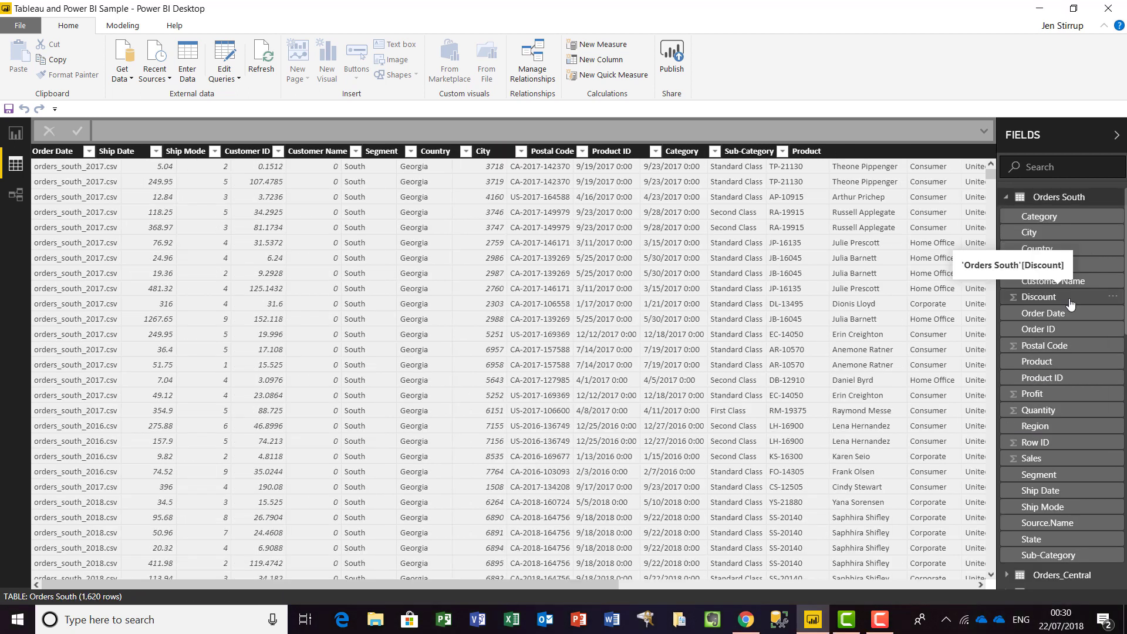
click(1007, 198)
click(1008, 217)
click(1008, 216)
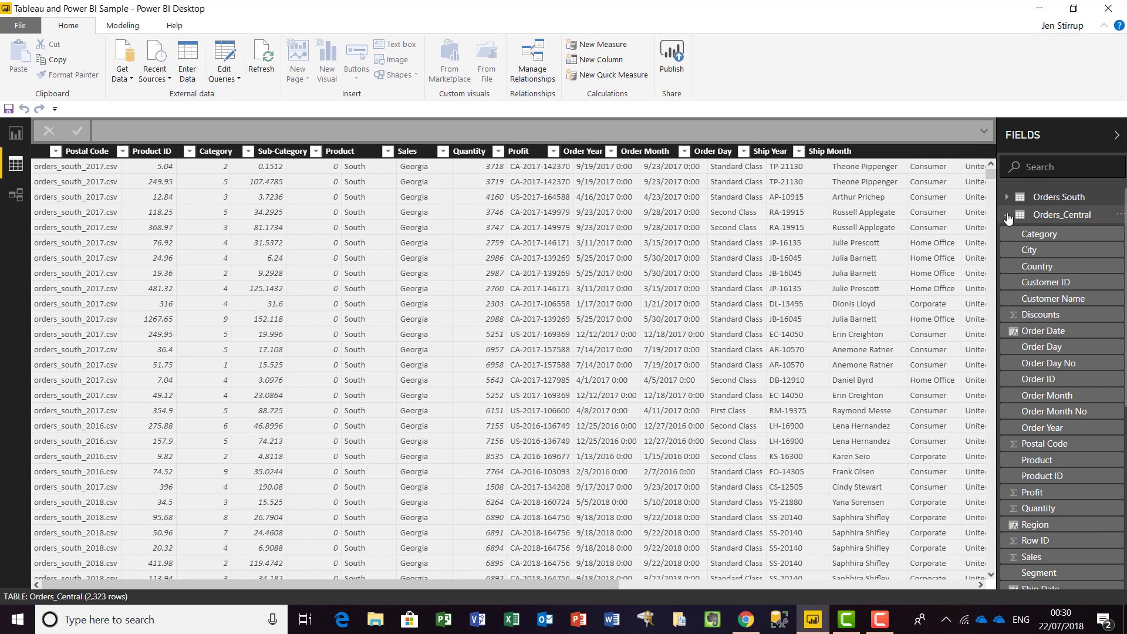
- Try to rename the Discounts field of the Orders_Central table to Discount
right_click(1090, 318)
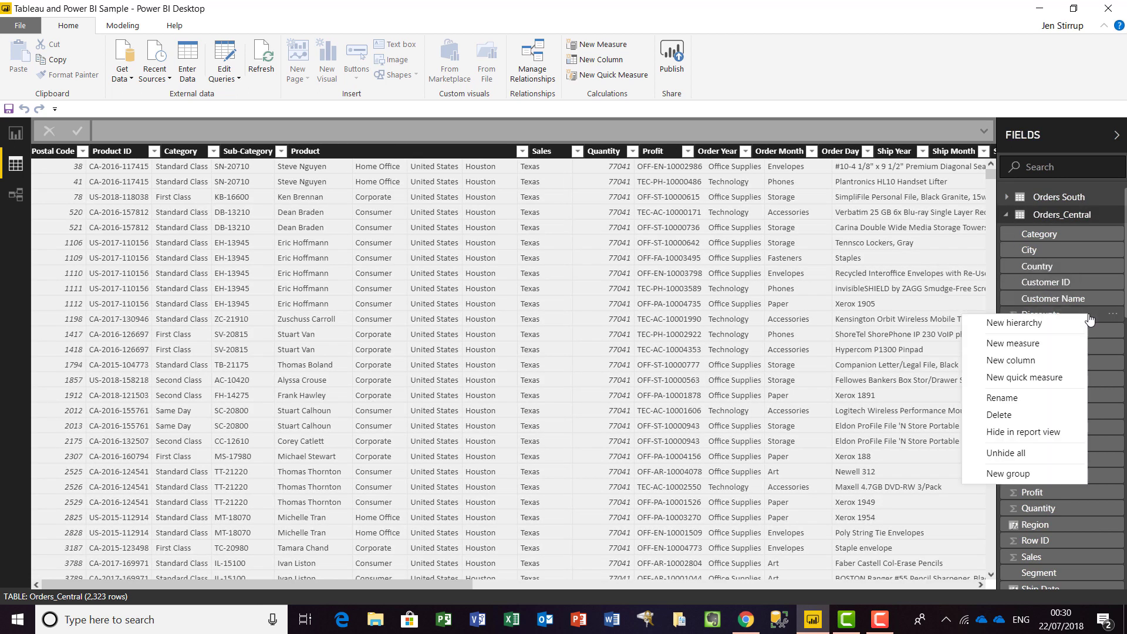
click(1053, 400)
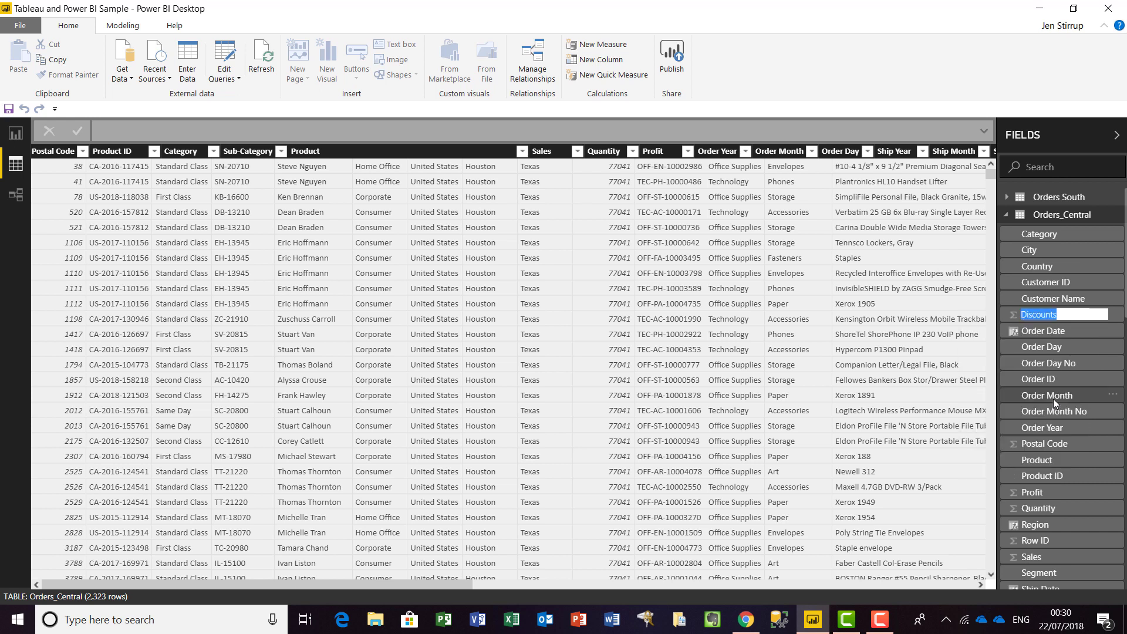
key(End)
key(BackSpace)
key(Escape)
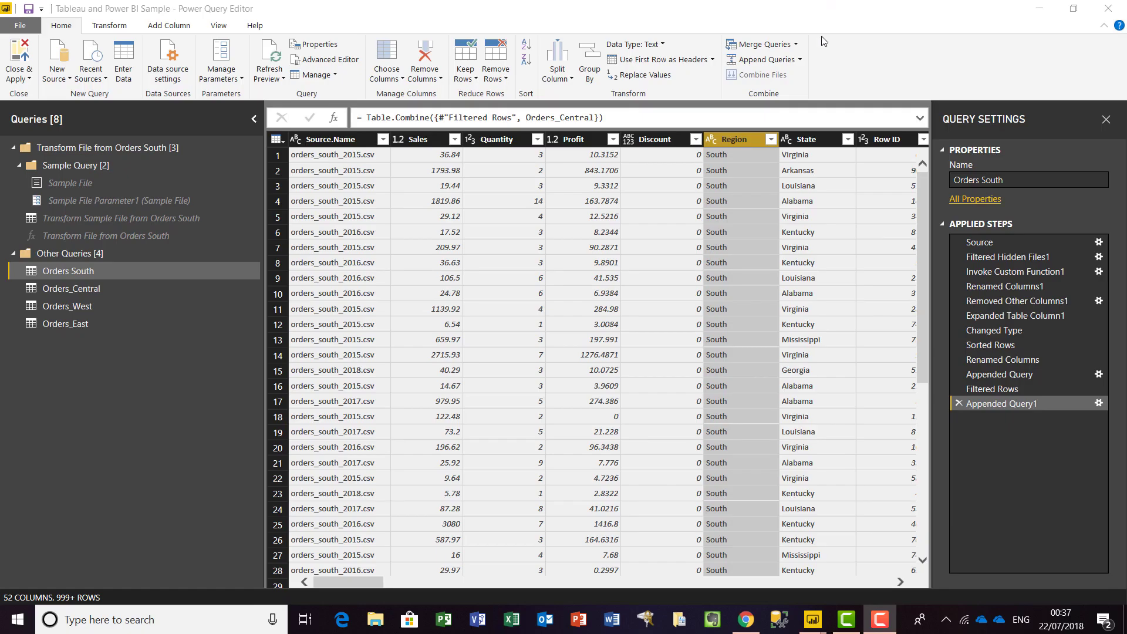
- Append Orders South, Orders_Central, Orders_West and Orders_East as a new query using the three or more tables option
click(801, 61)
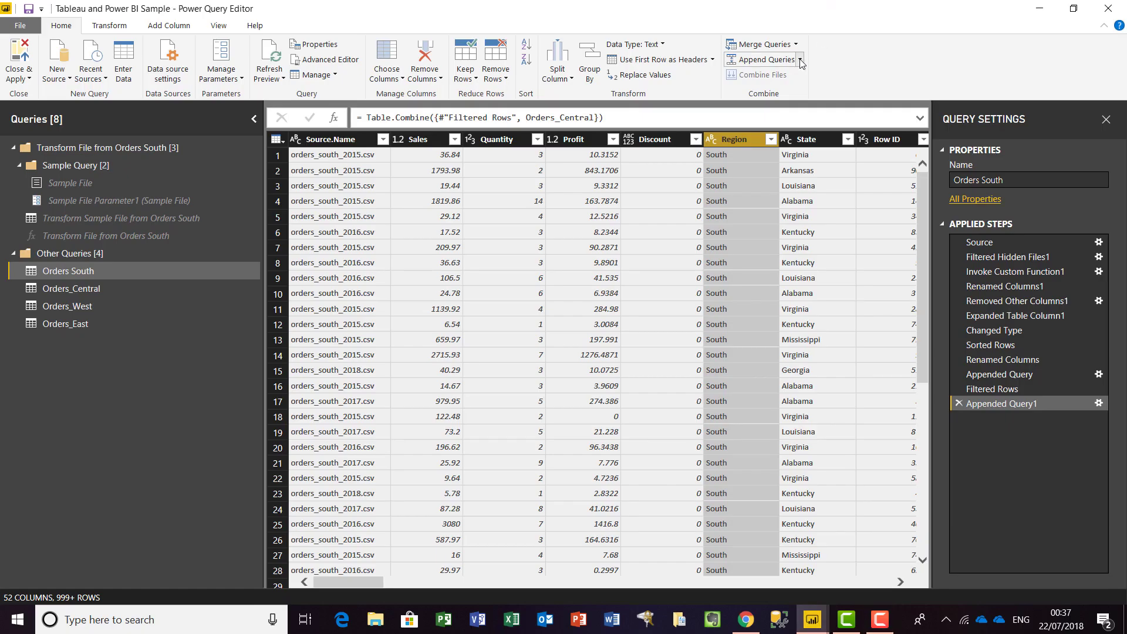
click(801, 61)
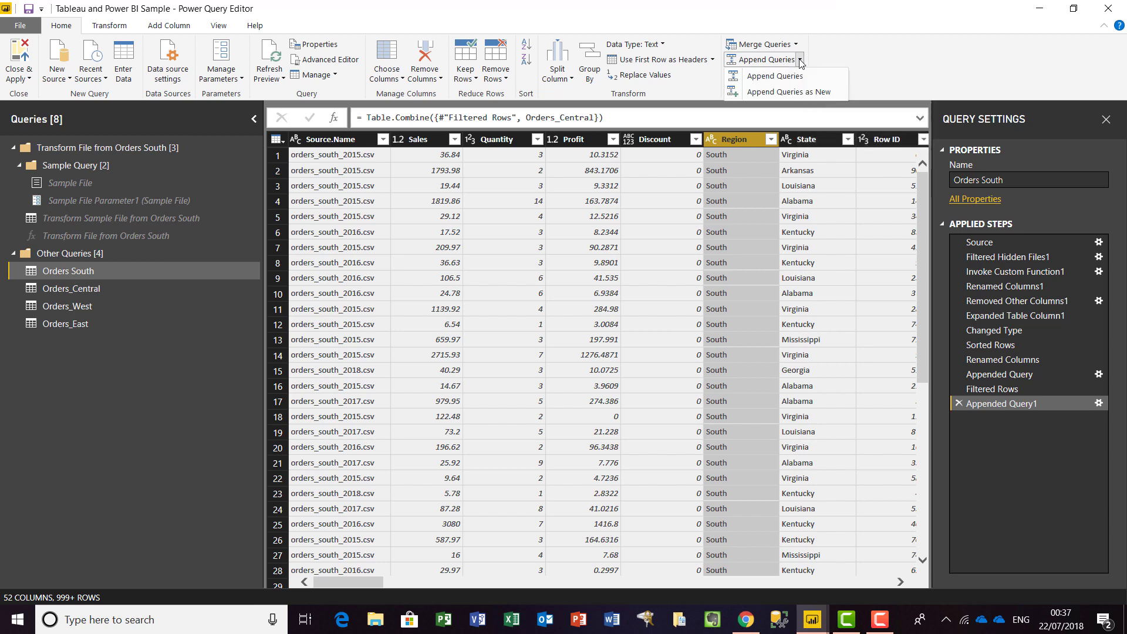
click(798, 92)
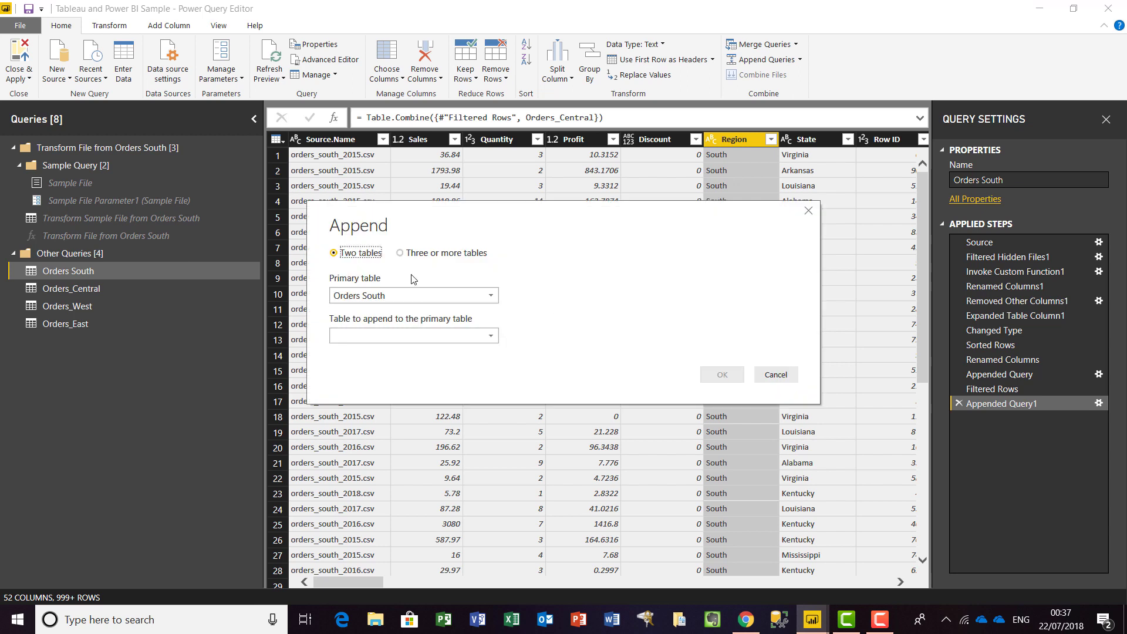
click(403, 258)
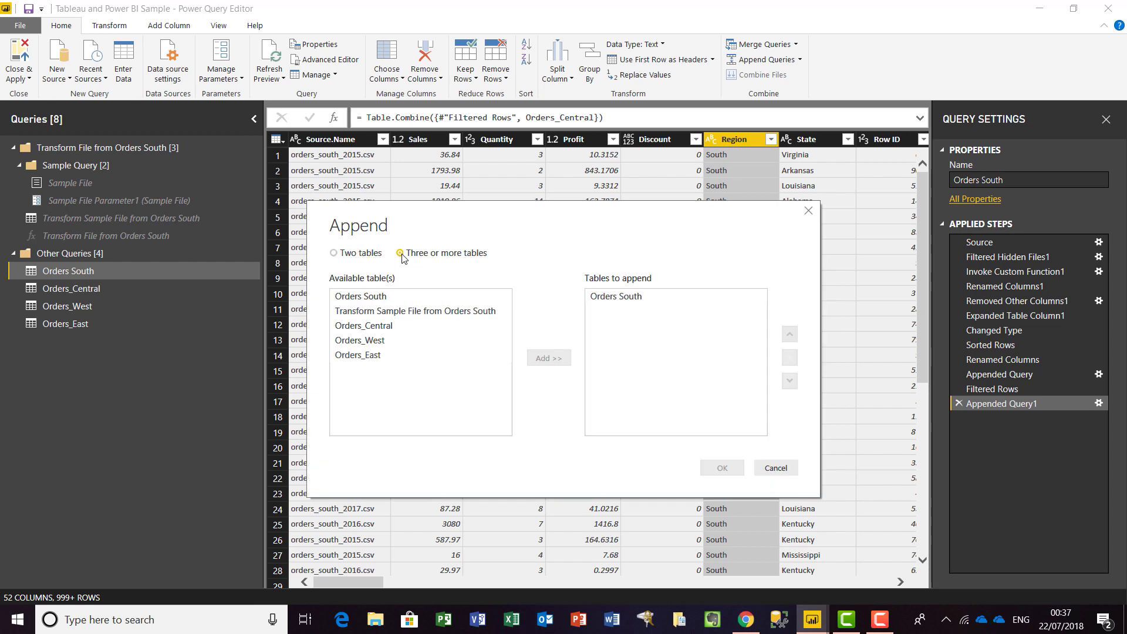
click(383, 324)
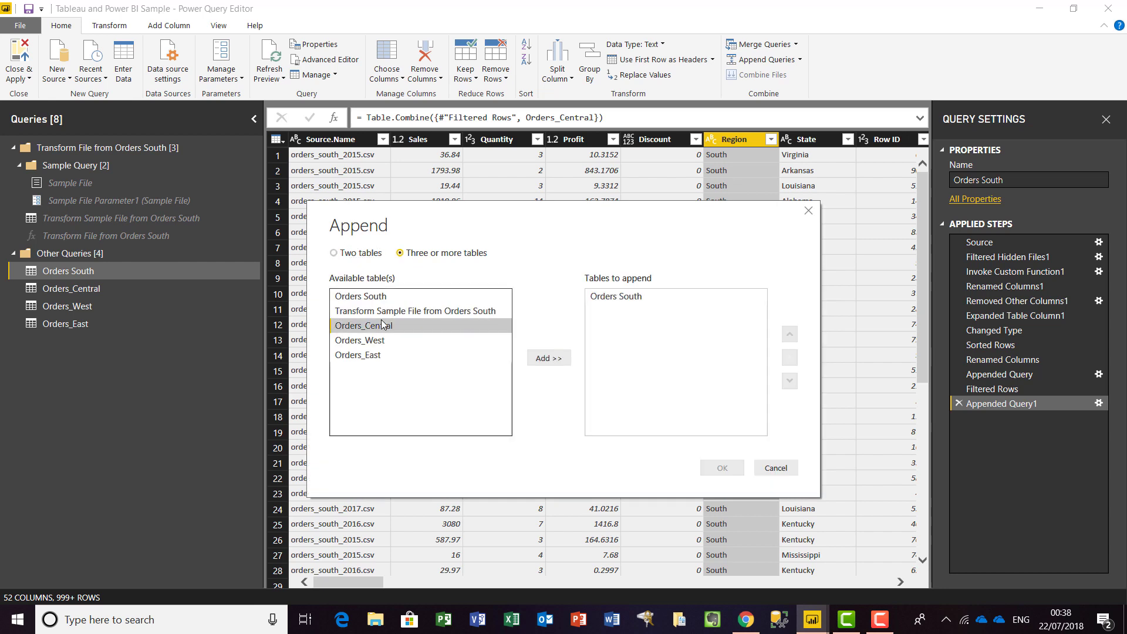
shift+click(373, 360)
click(539, 361)
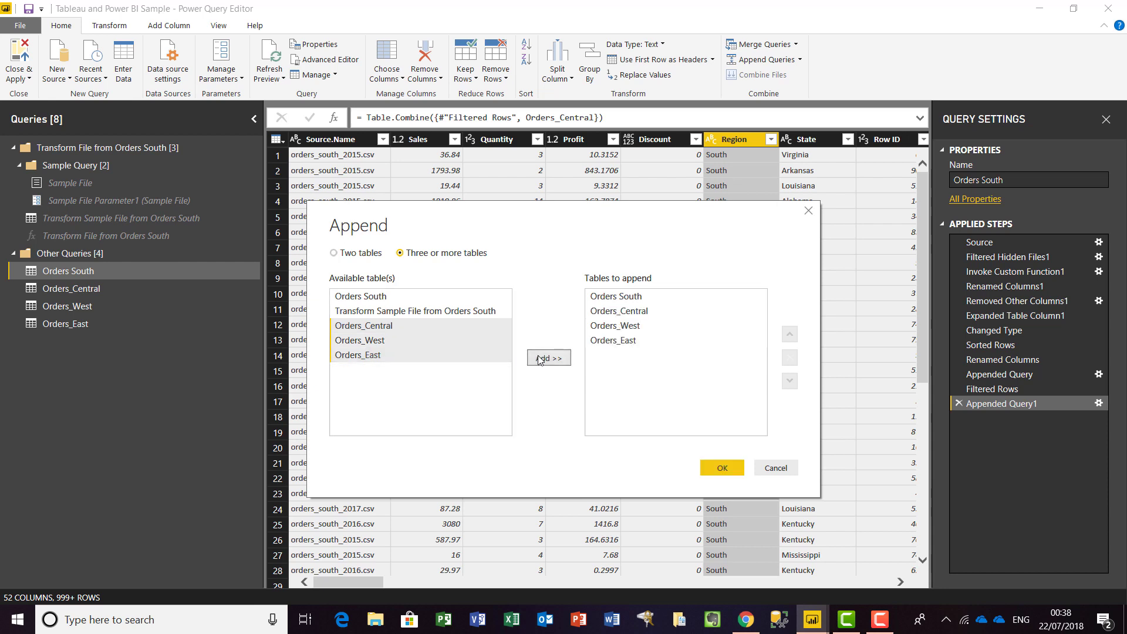
click(729, 470)
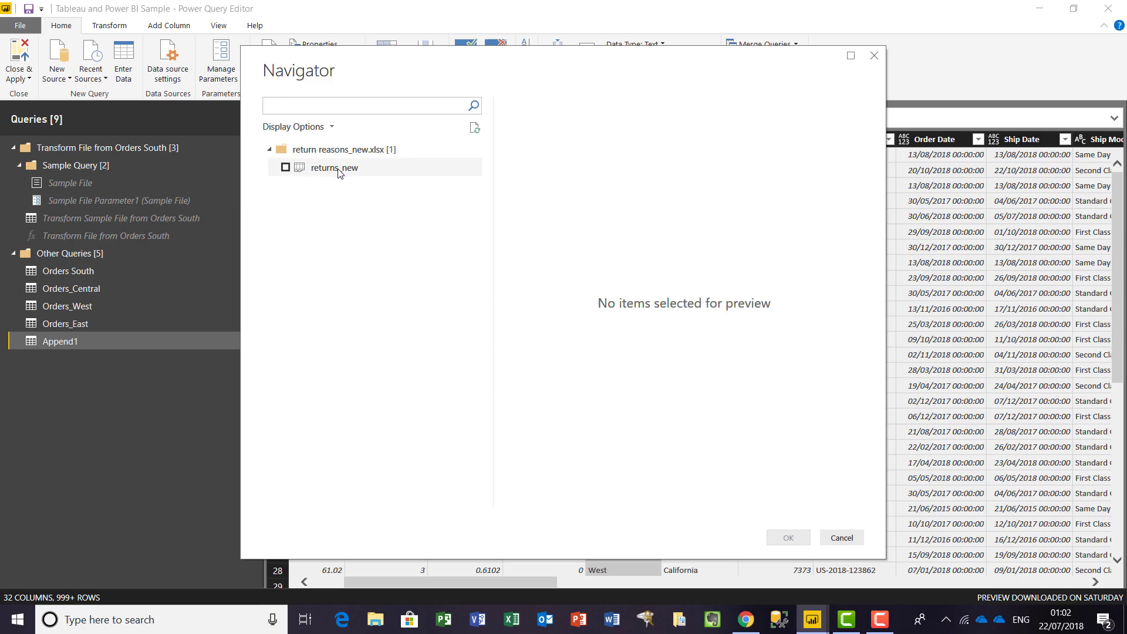
- Preview the returns_new sheet of return reasons_new.xlsx and load it as a new query
click(334, 168)
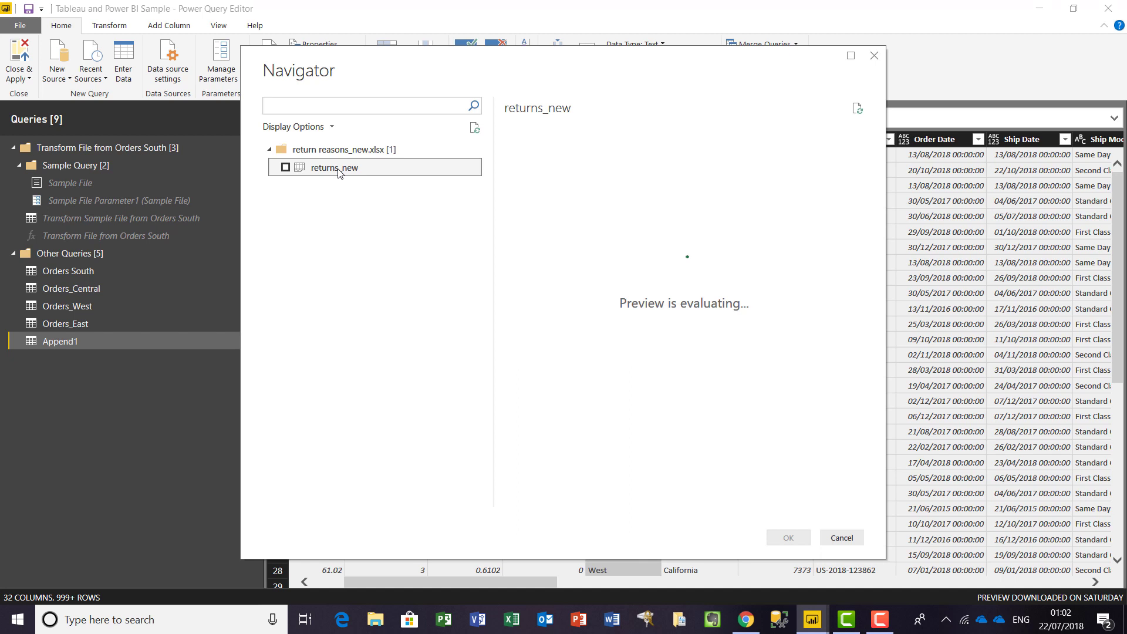
click(286, 168)
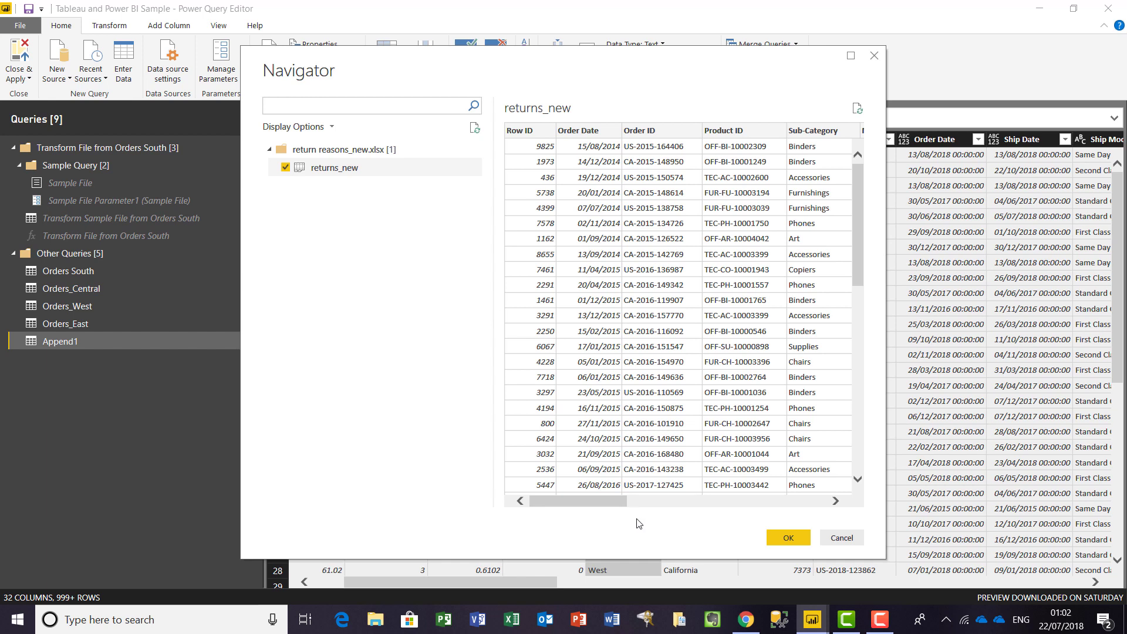
click(785, 539)
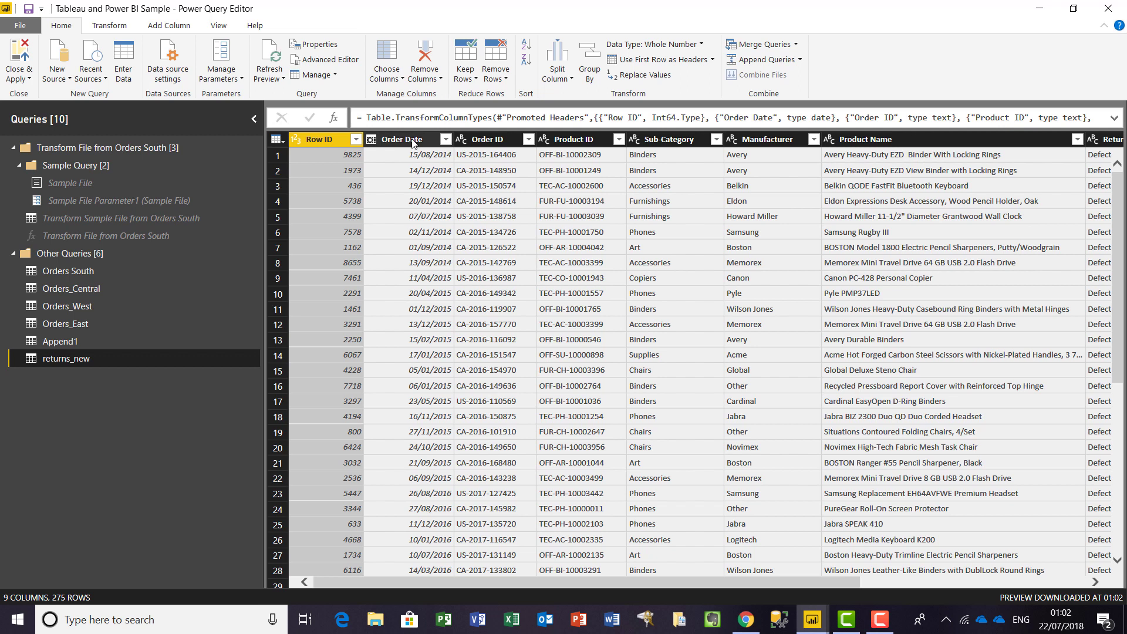
- Remove the Row ID, Order Date, Sub-Category, Manufacturer and Product Name columns from the returns_new query
ctrl+click(412, 141)
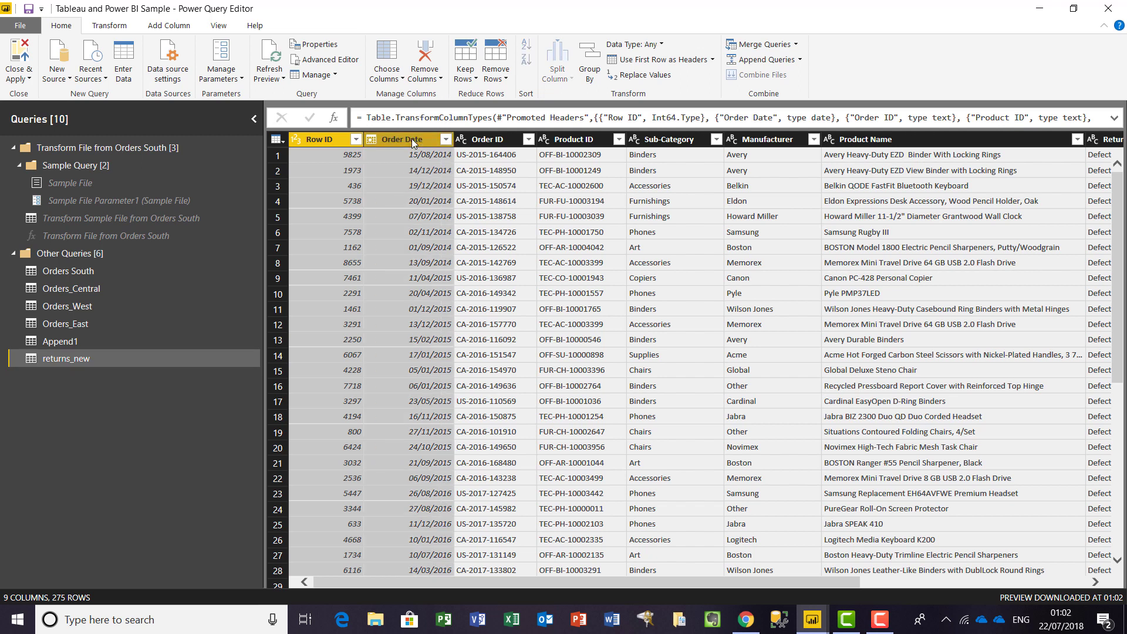
right_click(412, 142)
click(458, 168)
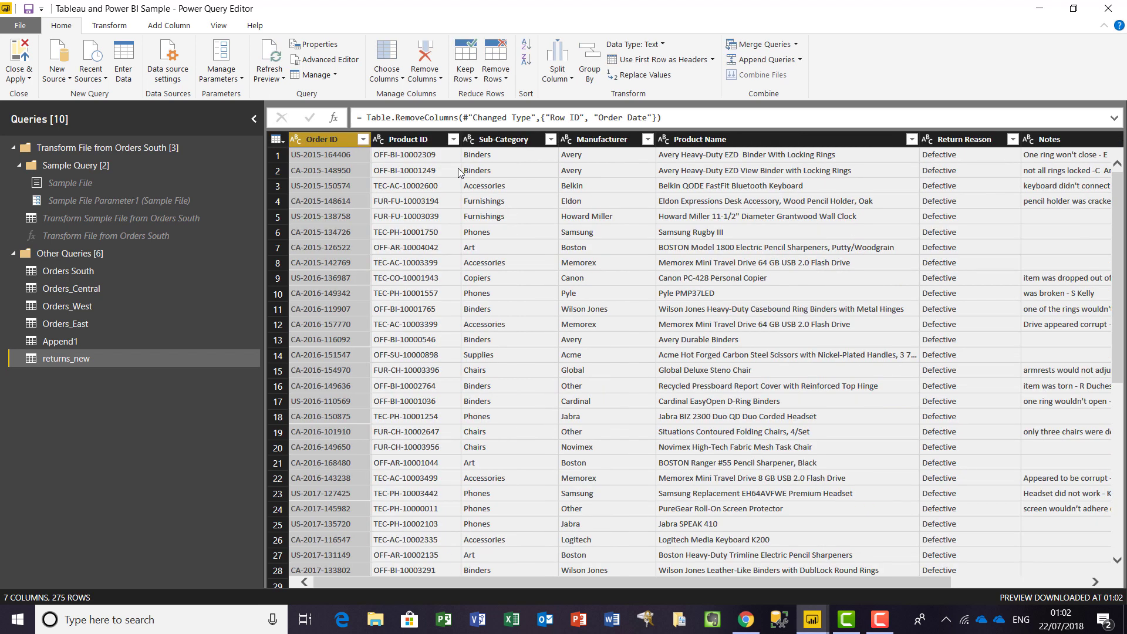
click(503, 139)
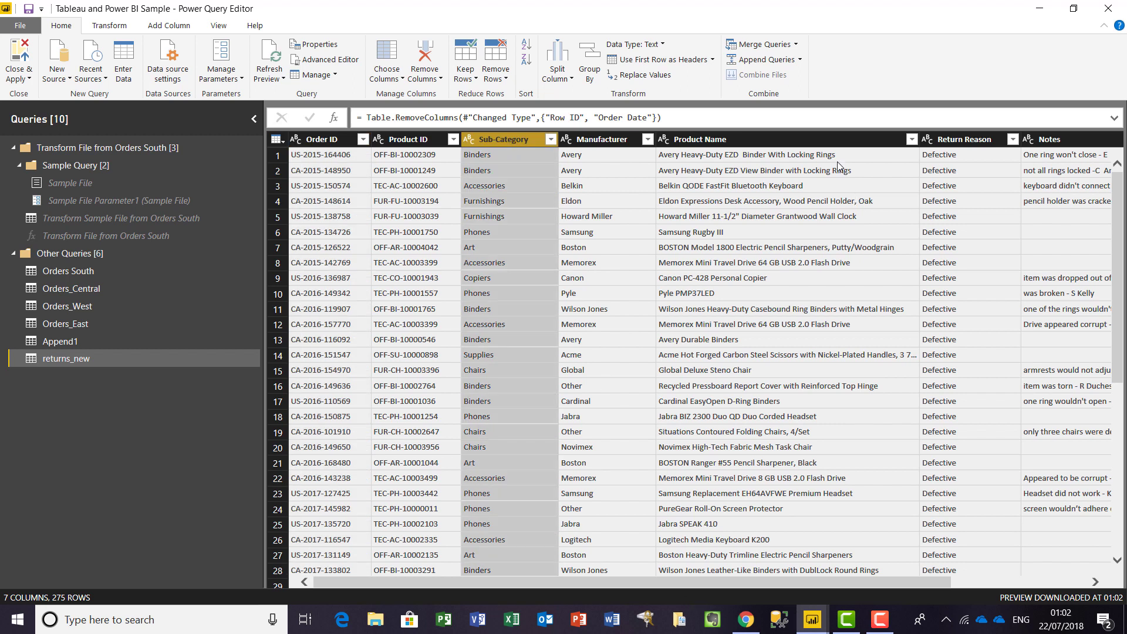
shift+click(833, 141)
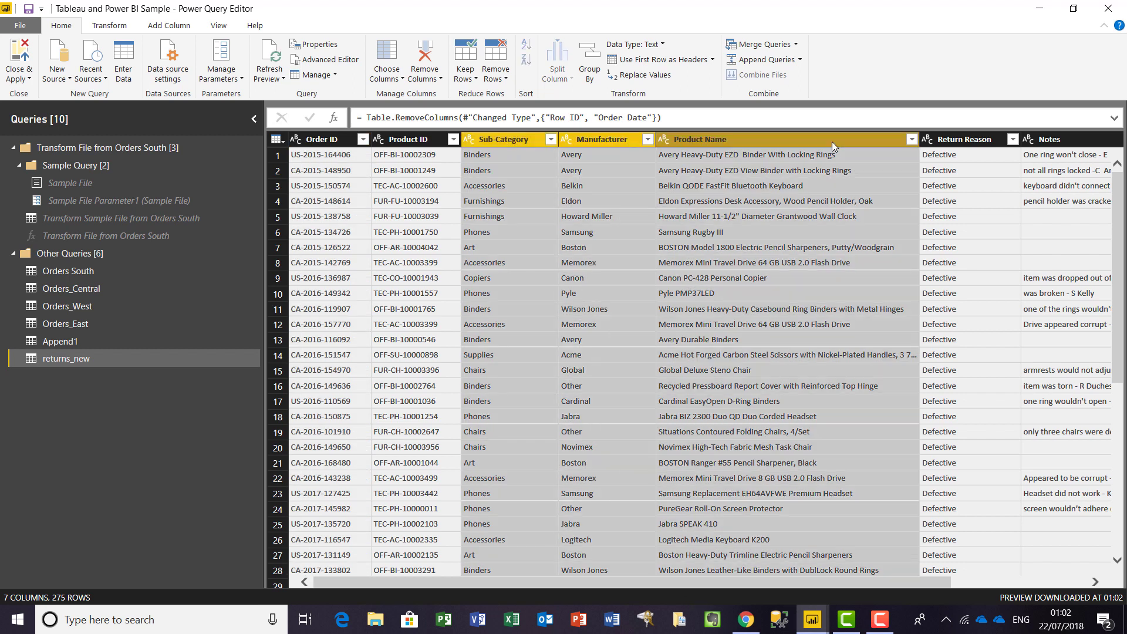
right_click(832, 142)
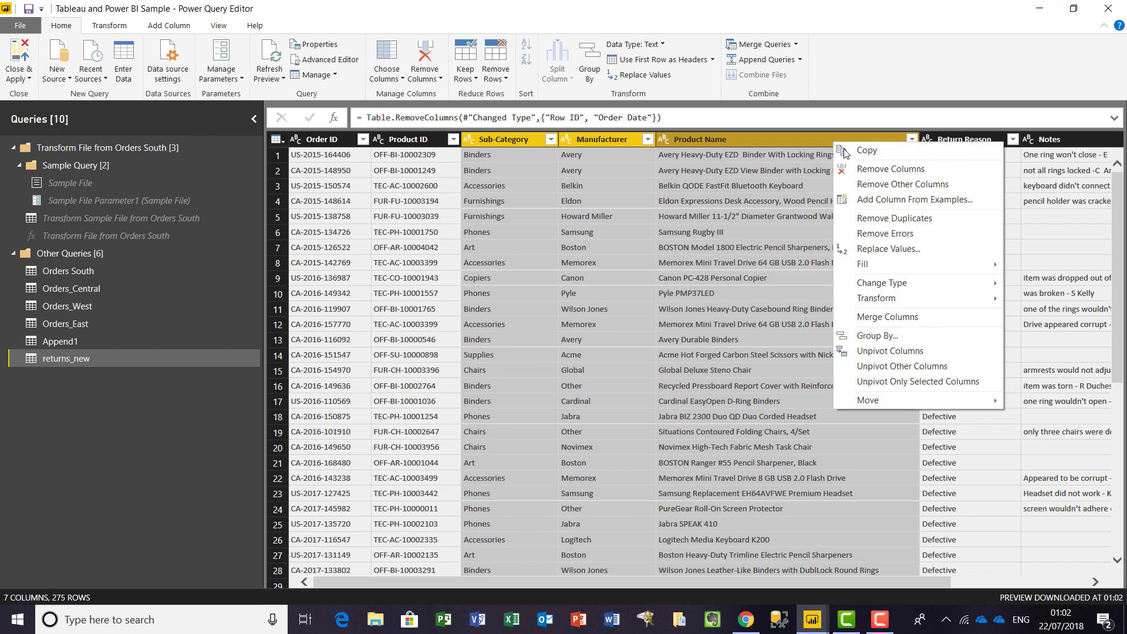
click(877, 168)
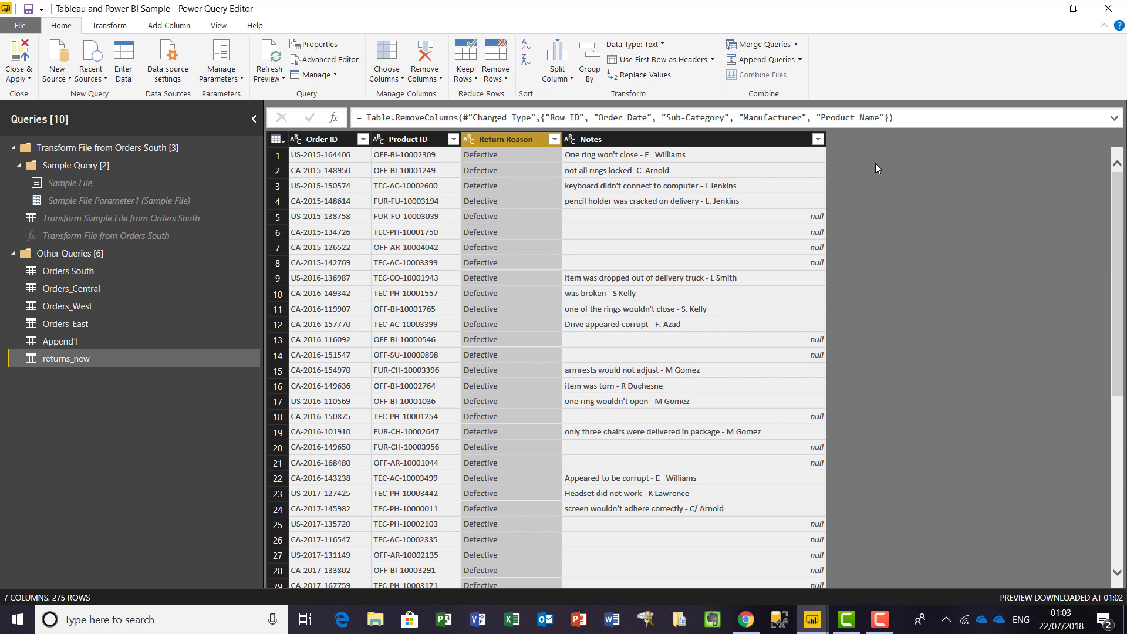
- Trim surrounding whitespace from the text in the Notes column of returns_new
click(731, 142)
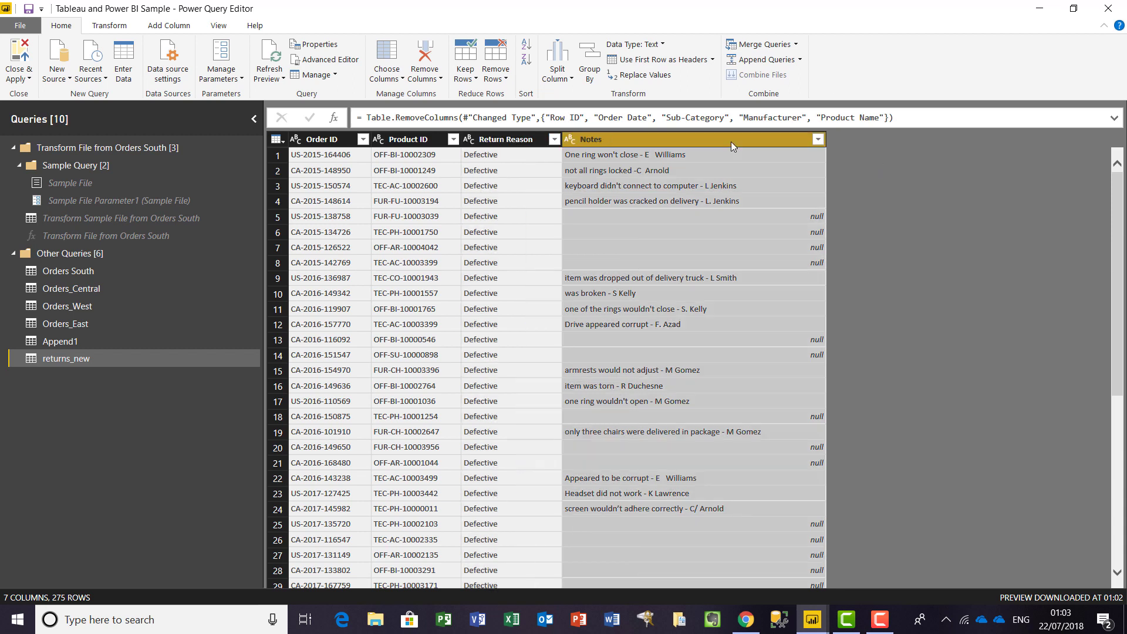
right_click(731, 142)
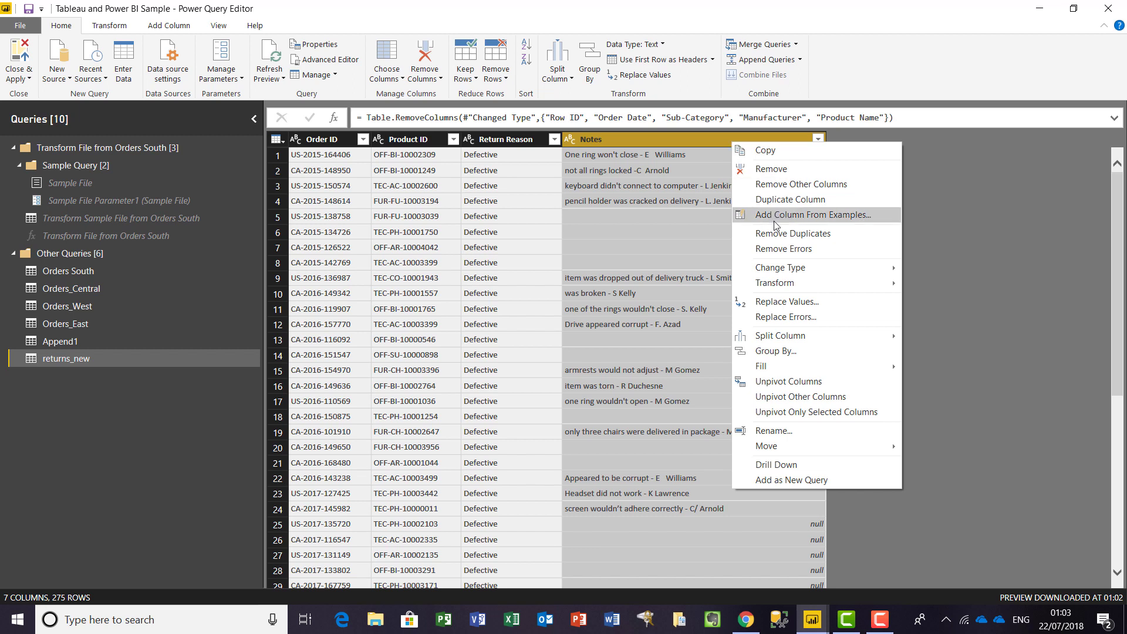
mouse_move(827, 280)
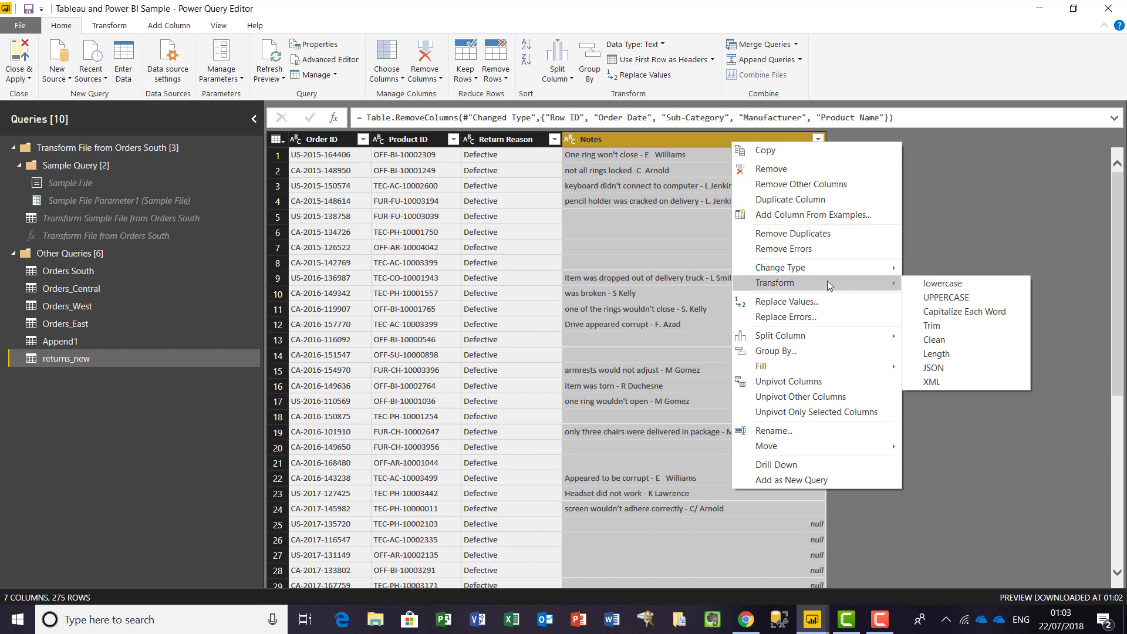
click(926, 327)
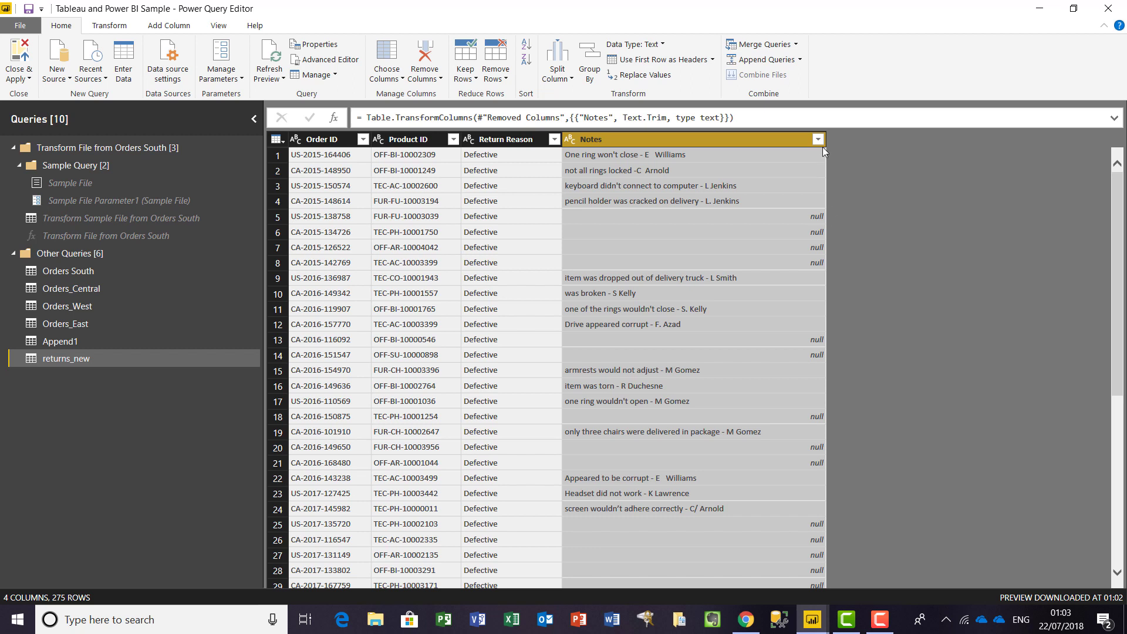
- Split the Notes column of returns_new by the custom delimiter "-", at one outermost occurrence only instead of each occurrence
right_click(735, 139)
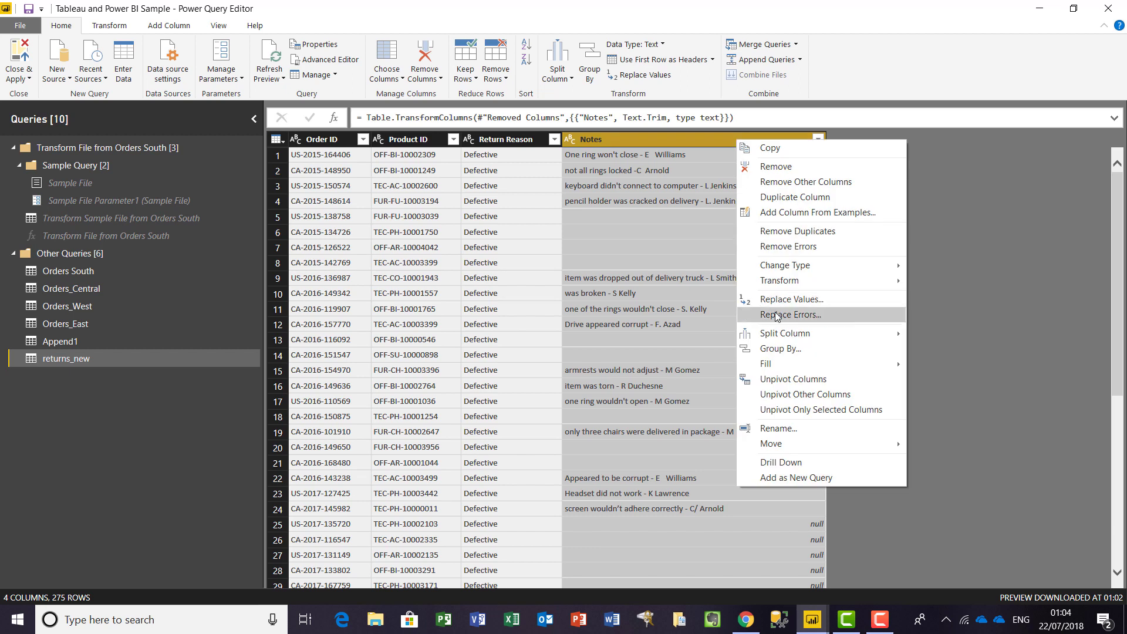
mouse_move(779, 334)
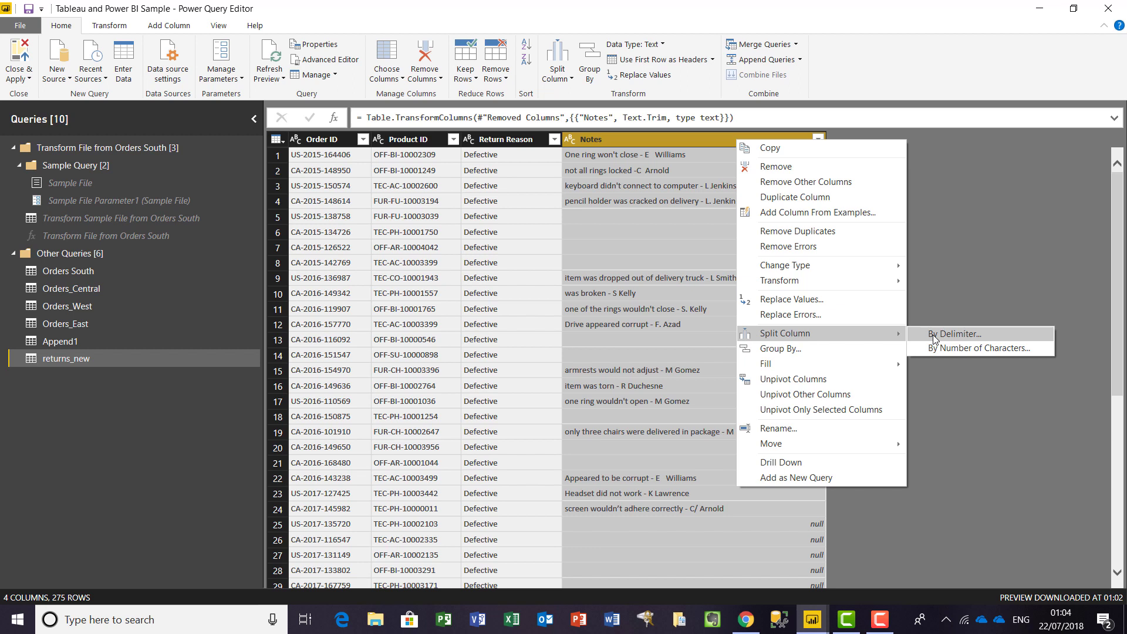
click(962, 336)
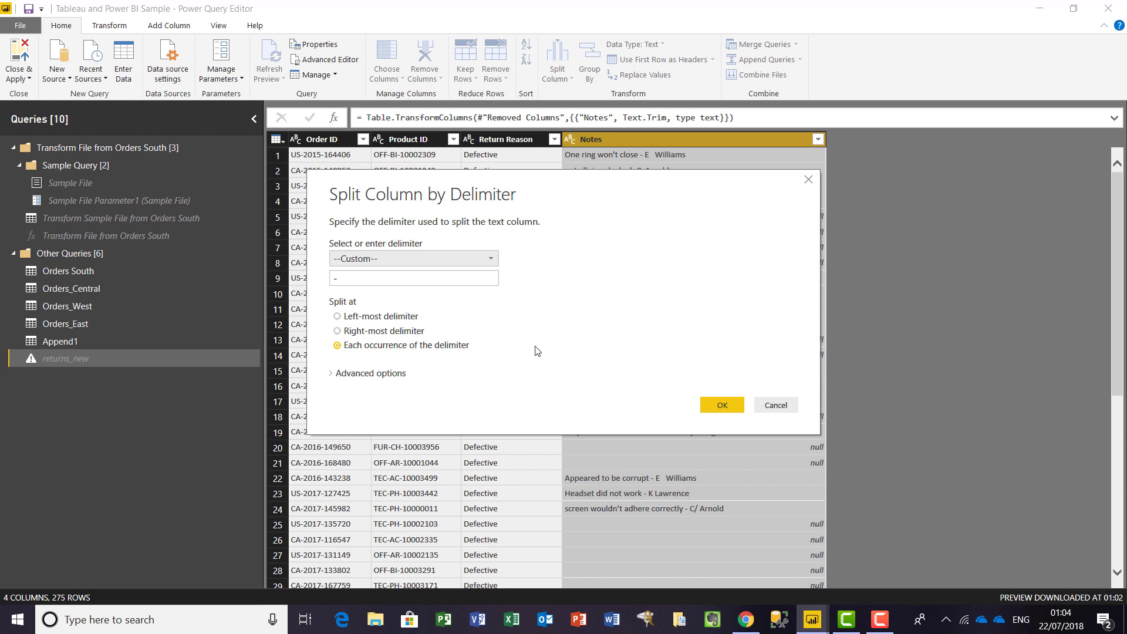
click(411, 320)
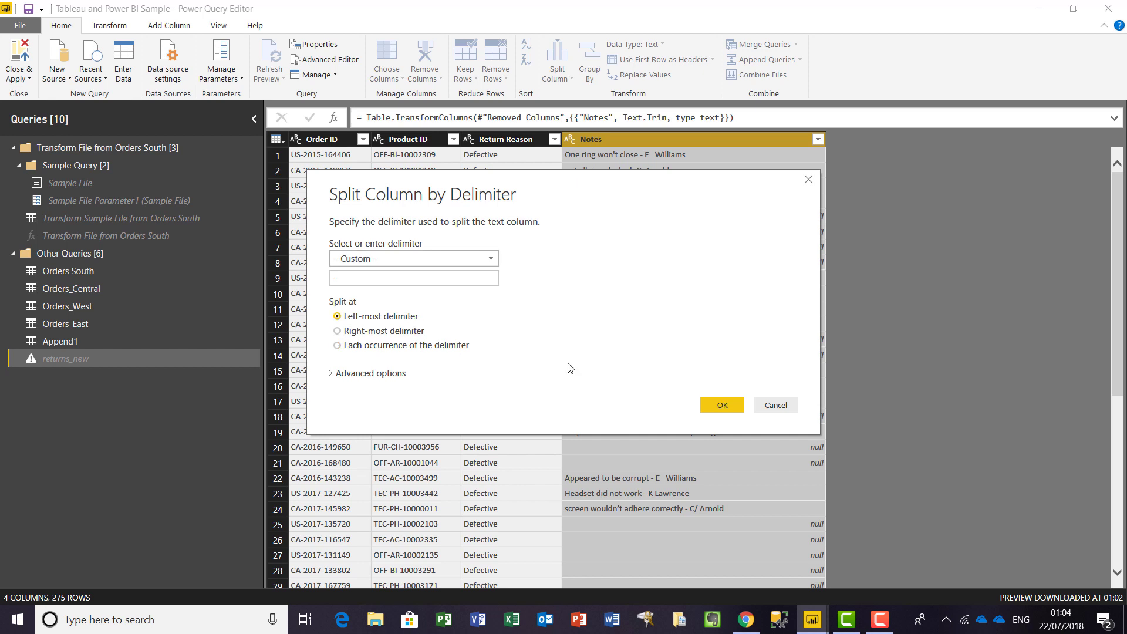
click(338, 331)
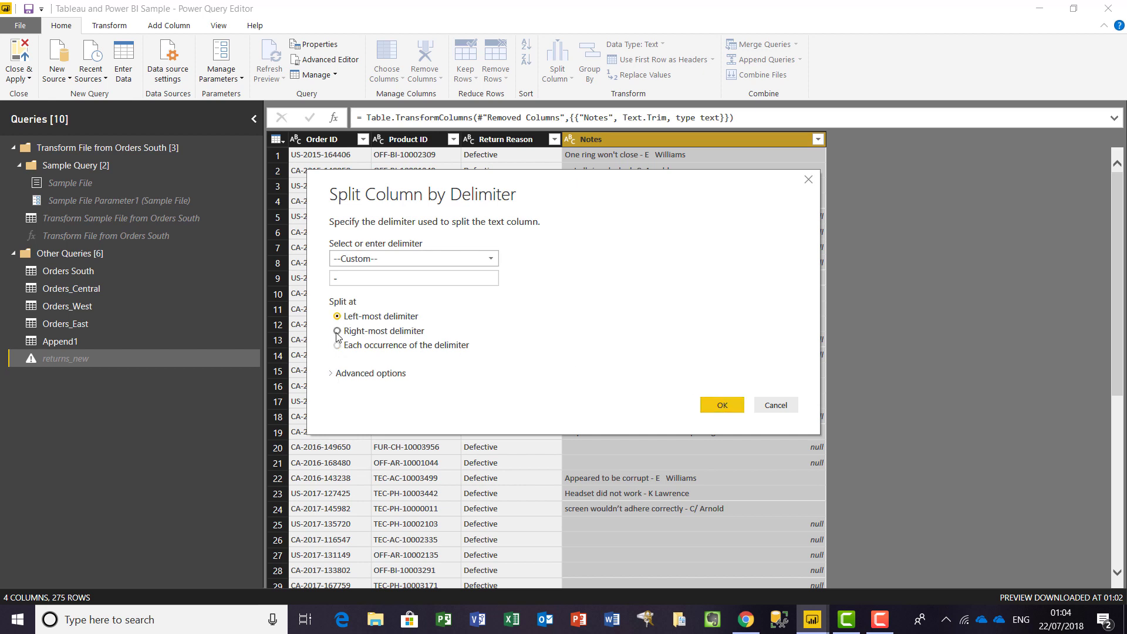
click(726, 404)
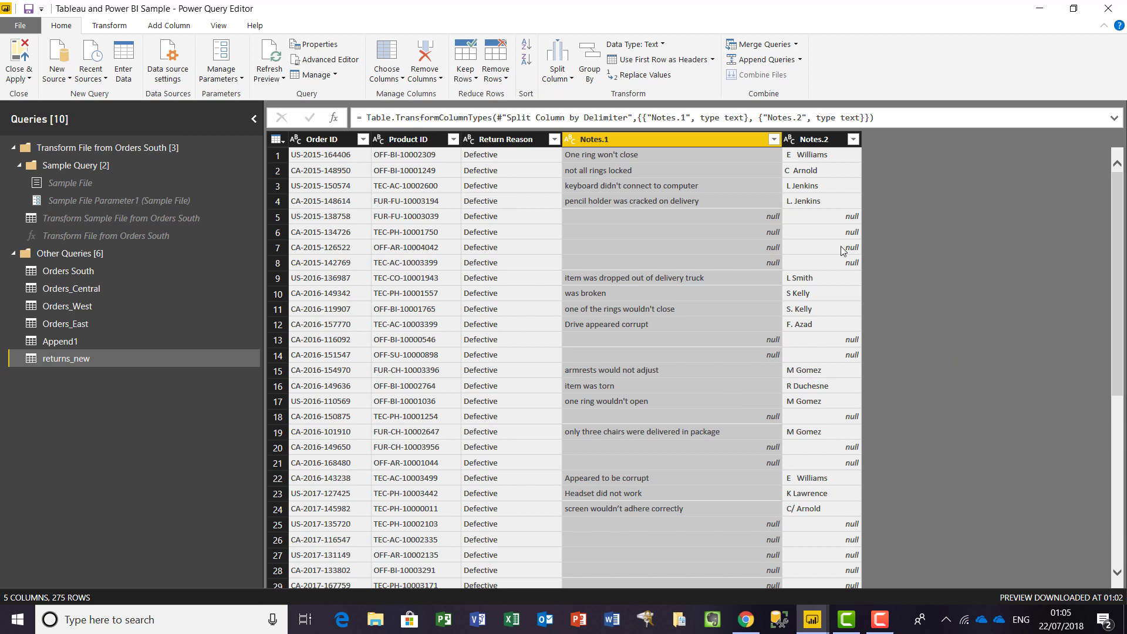
- Trim surrounding whitespace from the text in the Notes.2 column of returns_new
click(829, 139)
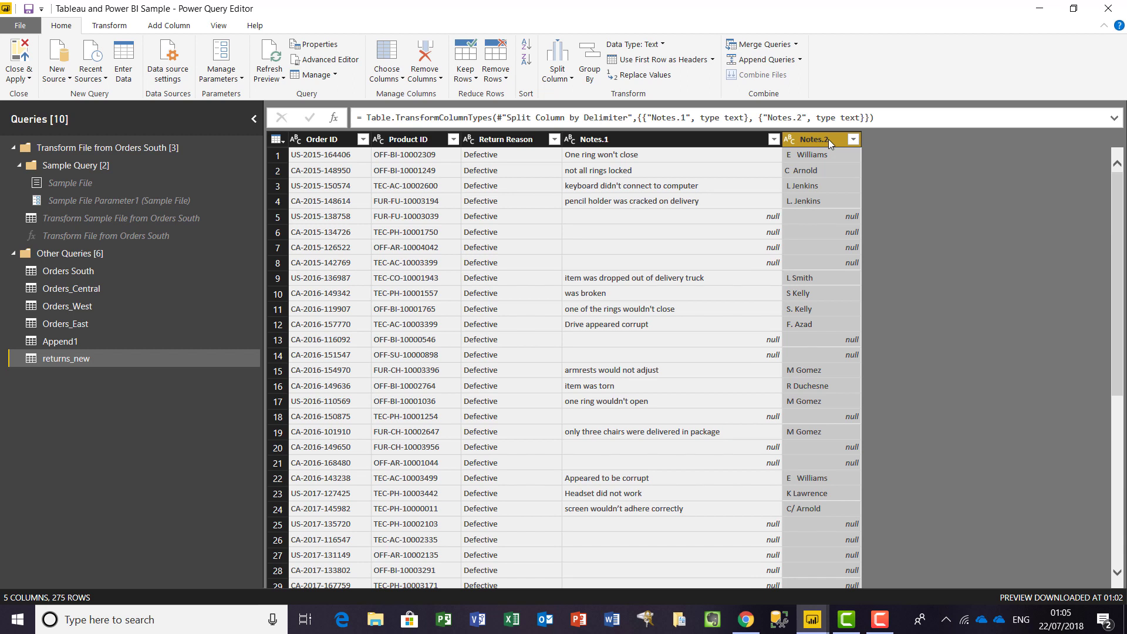
right_click(828, 139)
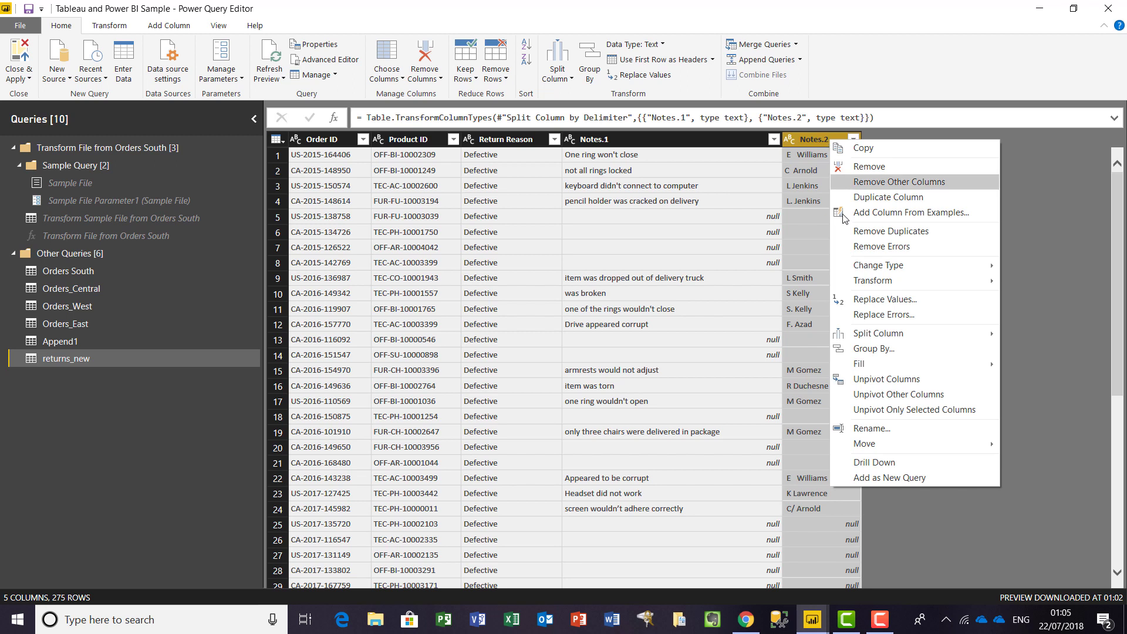
mouse_move(865, 281)
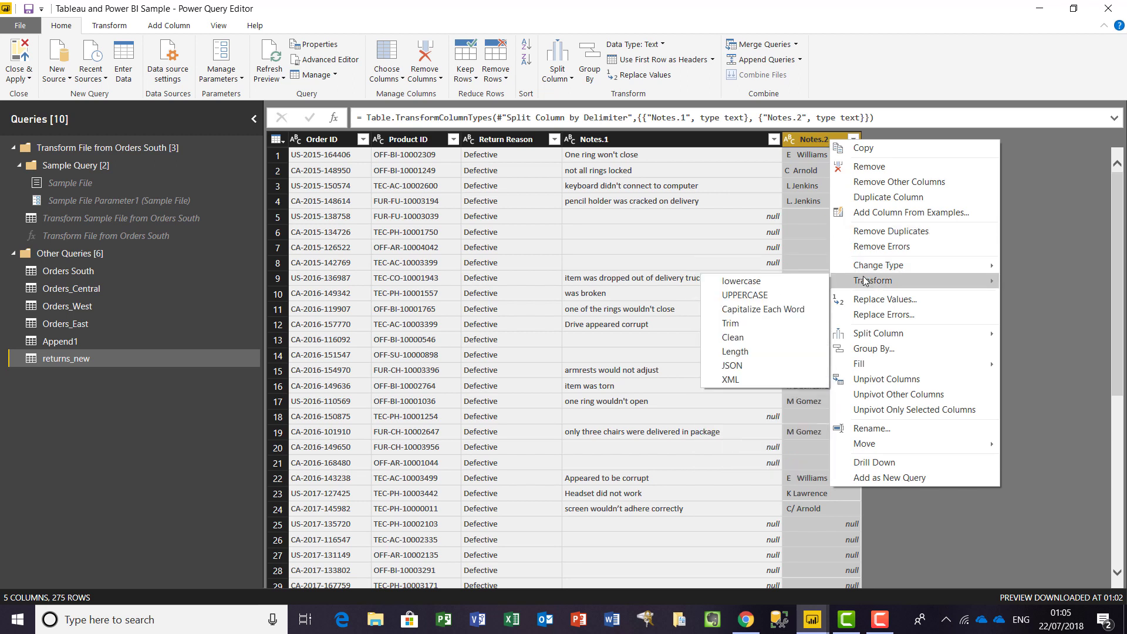
click(769, 323)
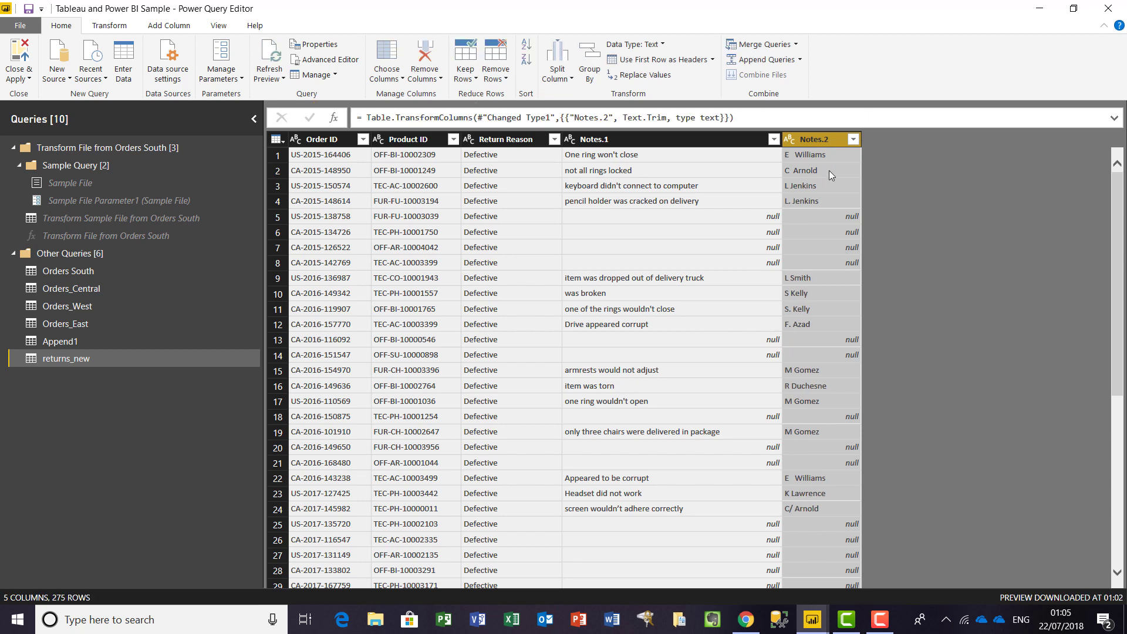
- Remove the periods from the Notes.2 column by replacing "." with an empty value
right_click(821, 142)
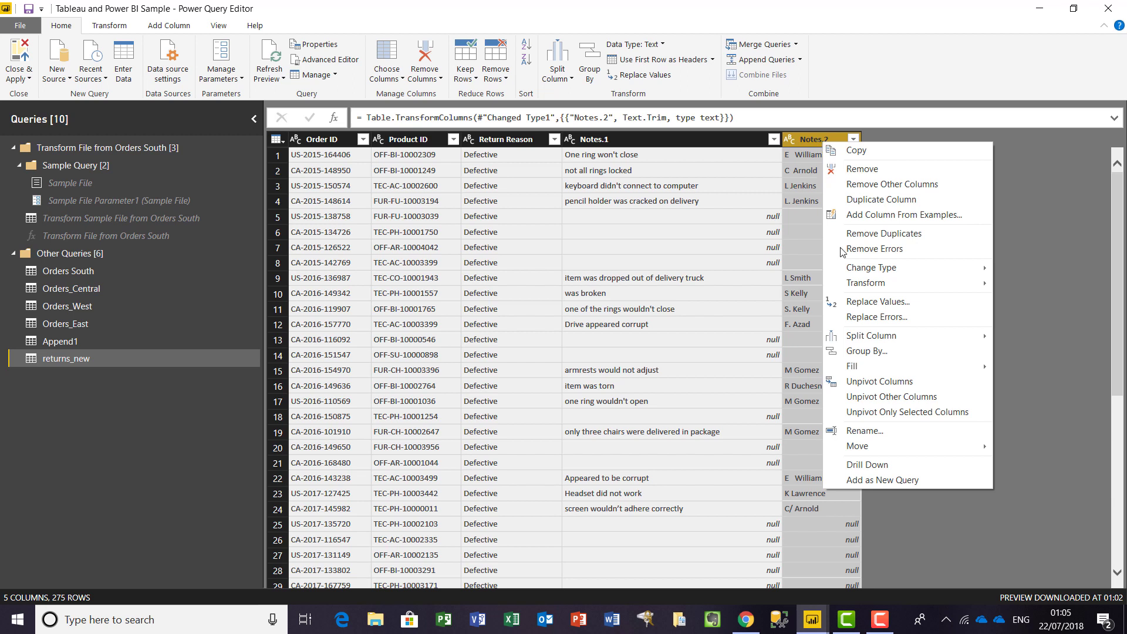
click(900, 306)
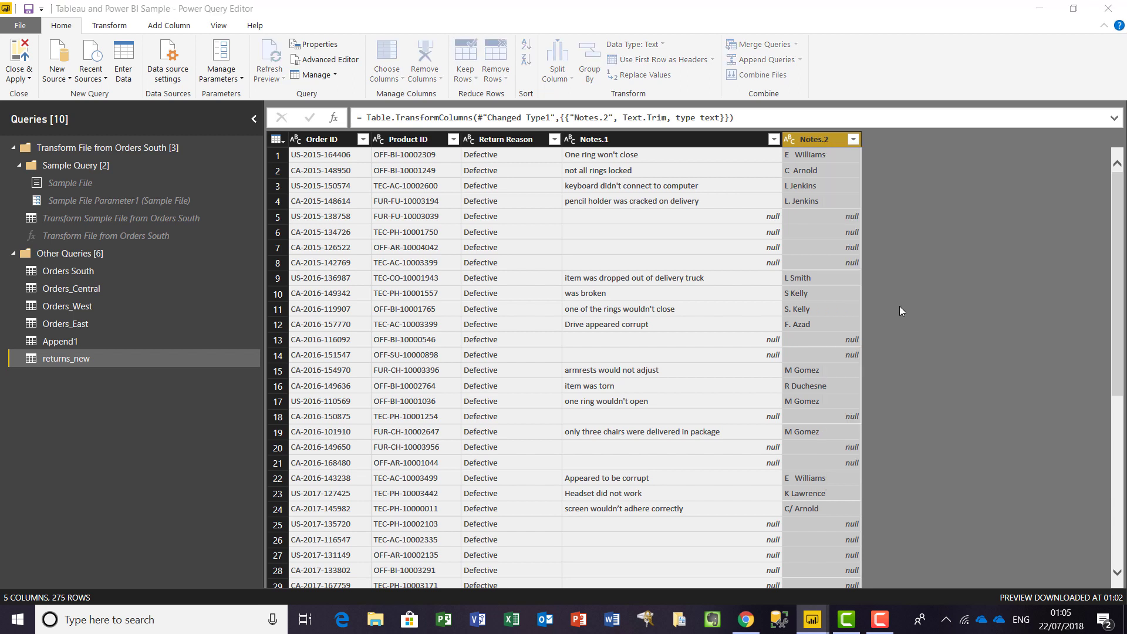
text(.)
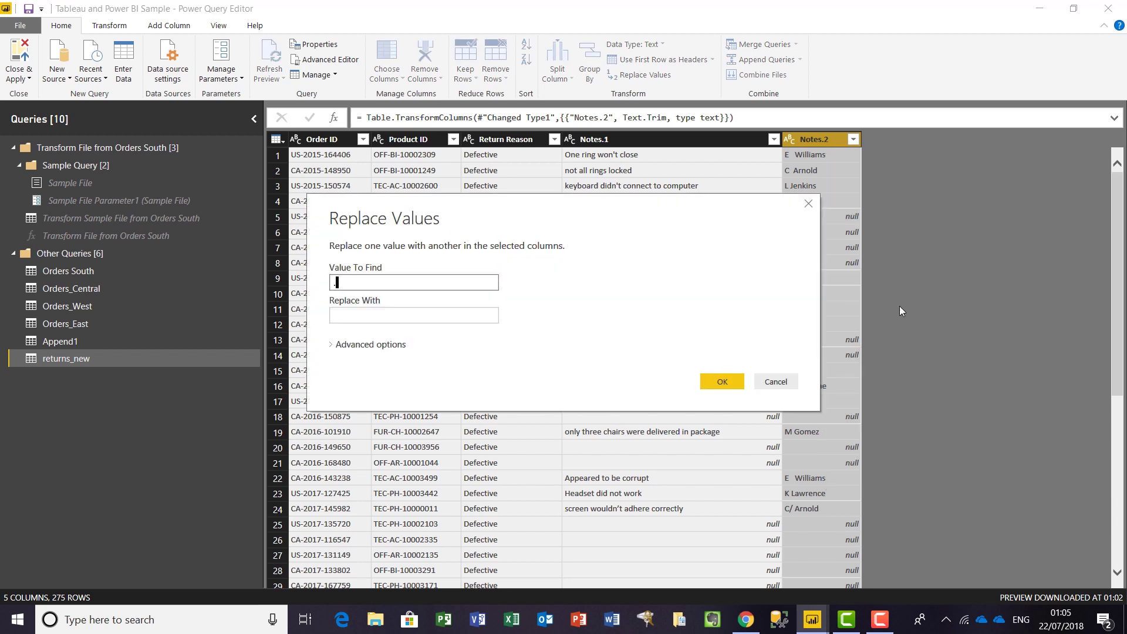
click(732, 380)
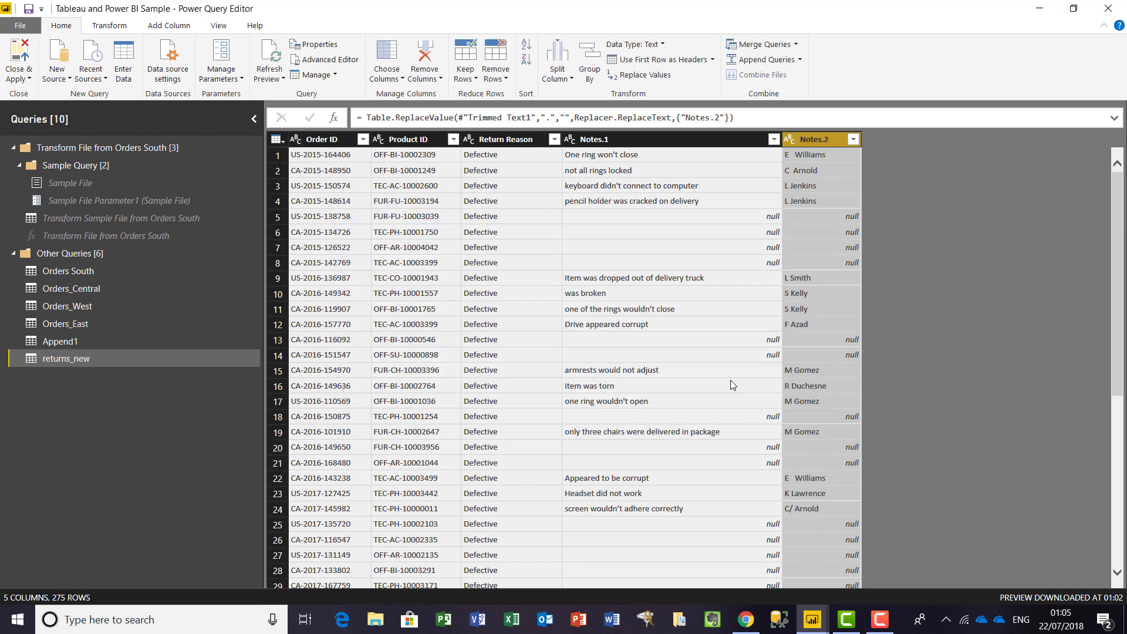
- Remove the slashes from the Notes.2 column by replacing "/" with an empty value
right_click(826, 142)
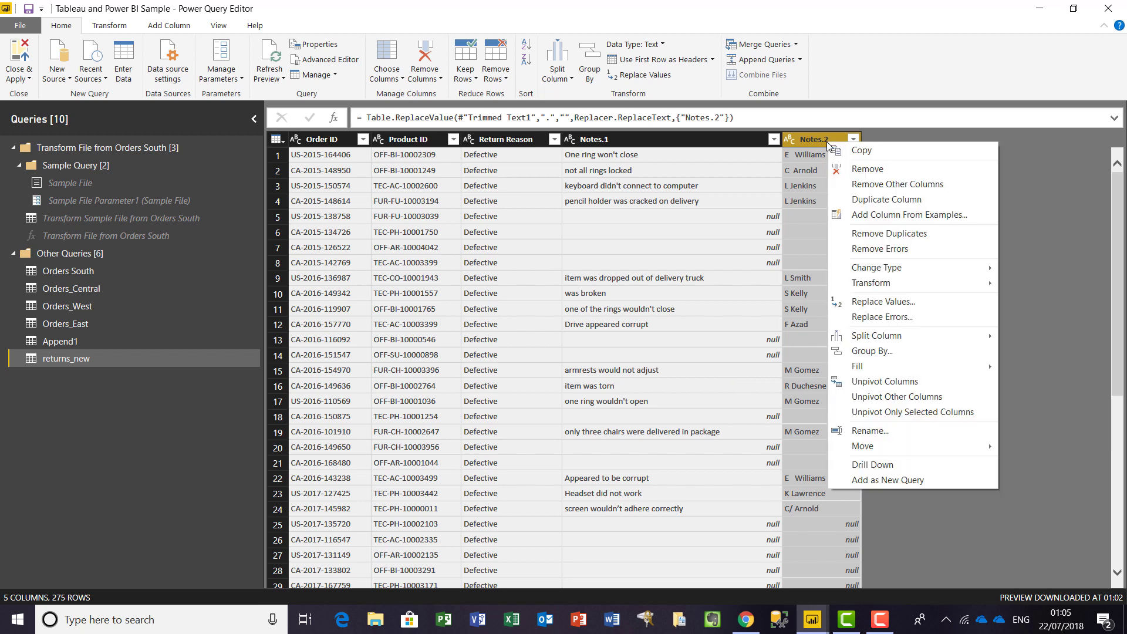
mouse_move(860, 274)
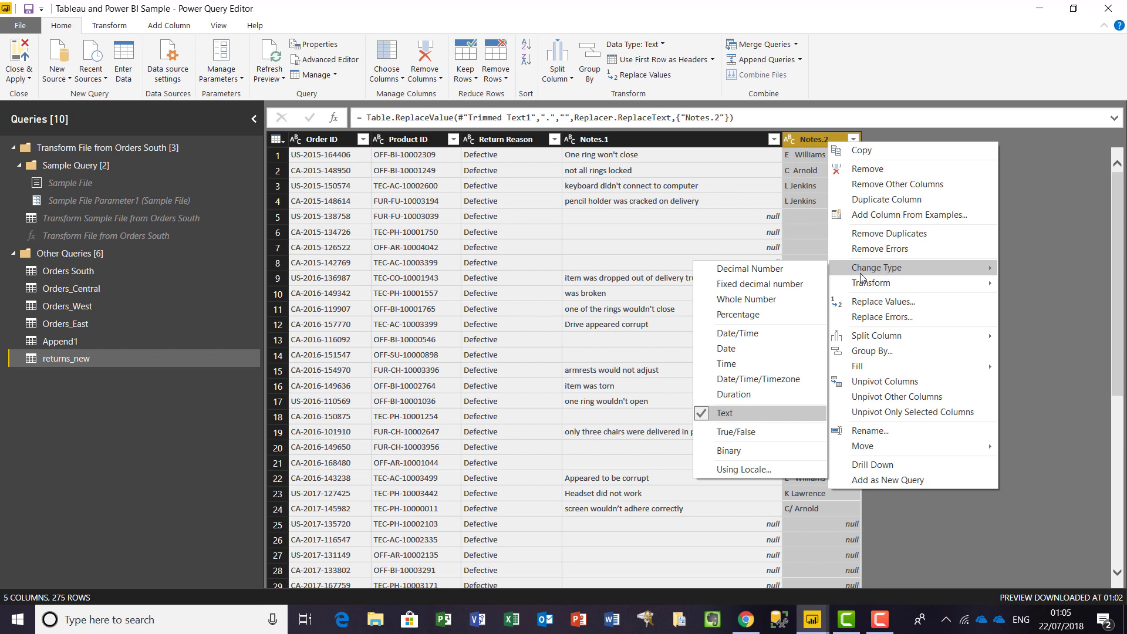
click(869, 302)
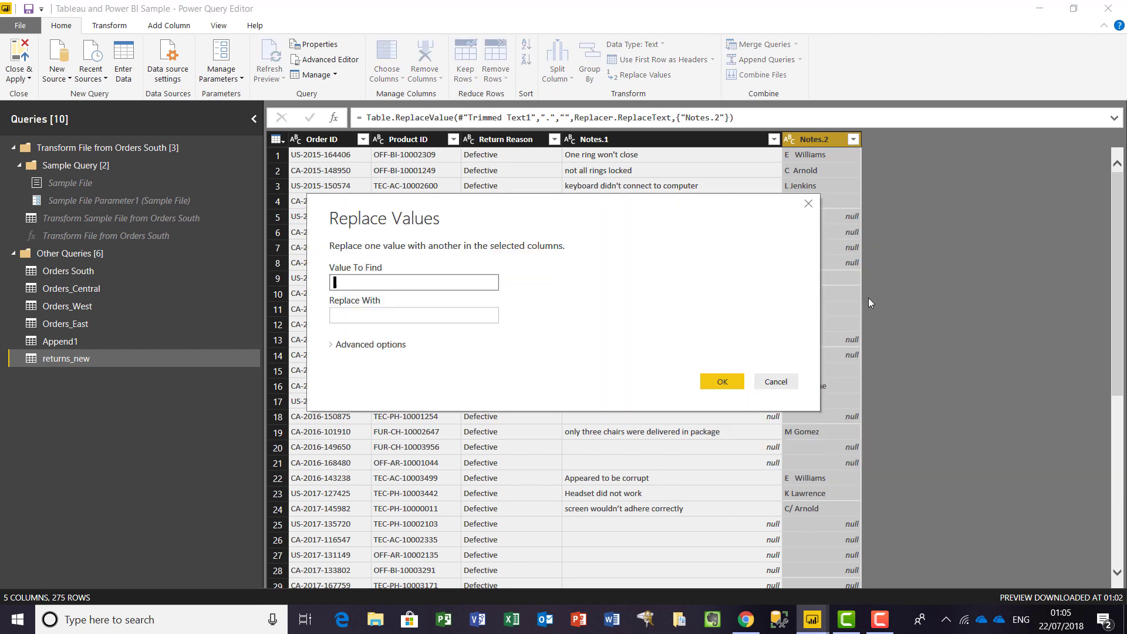
text(/)
click(722, 377)
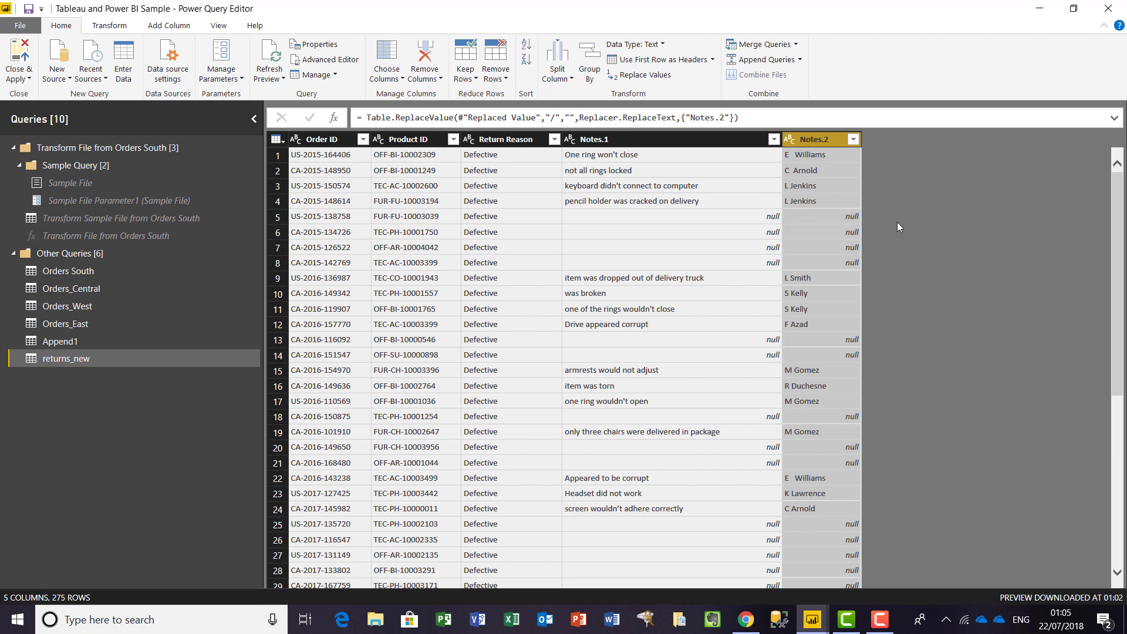
- Review the distinct values of Notes.2, keeping all of them selected, and capitalize each word in the column
click(853, 140)
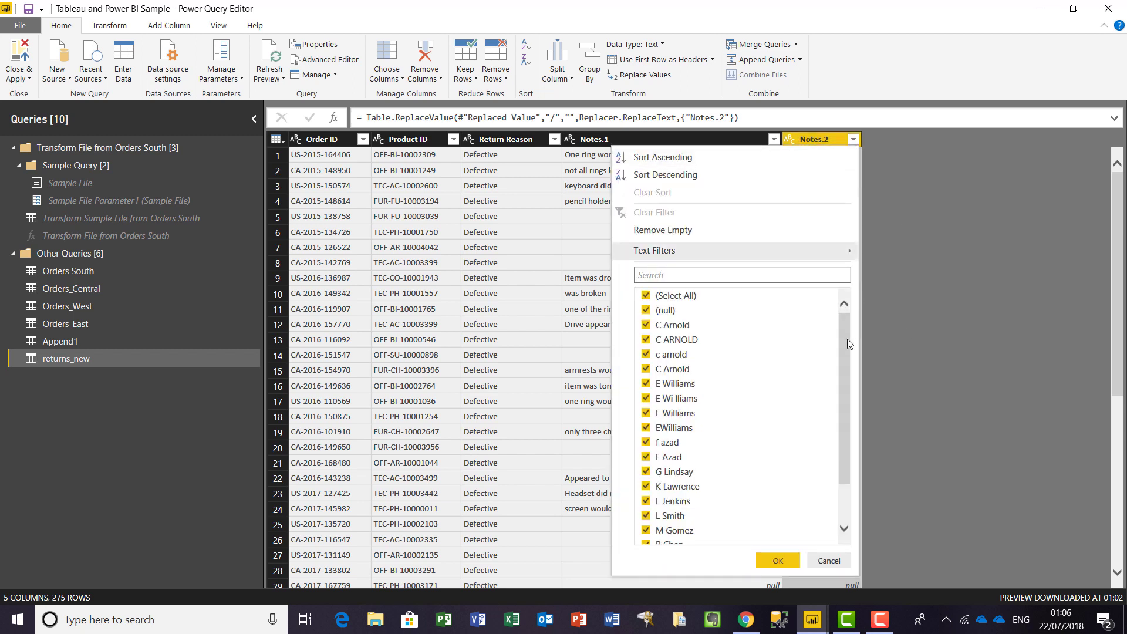
click(778, 560)
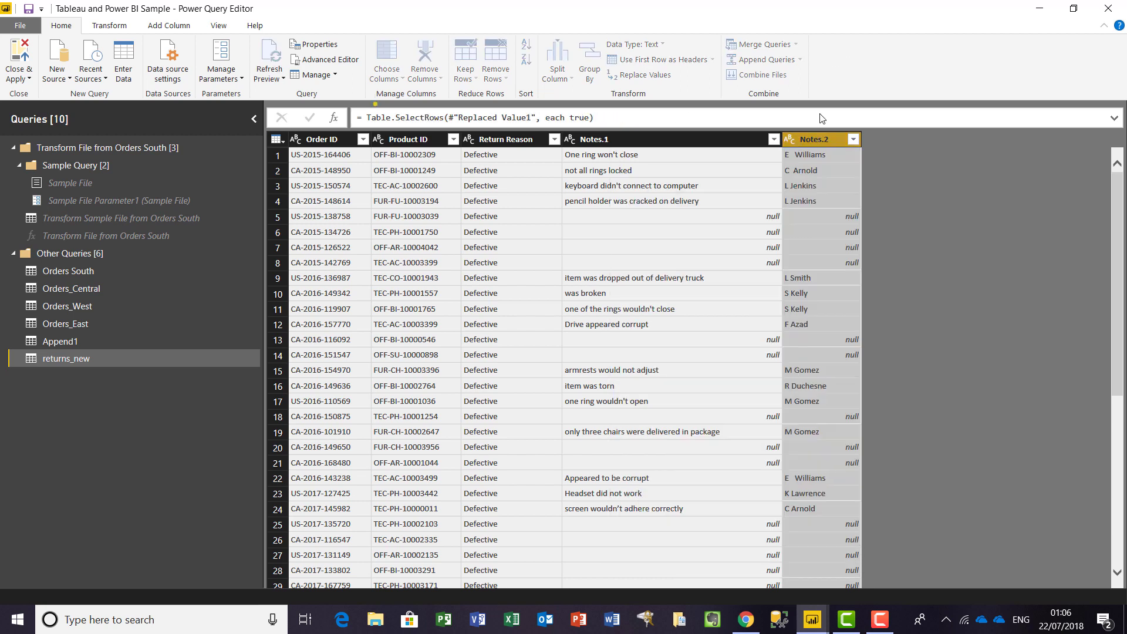
right_click(827, 144)
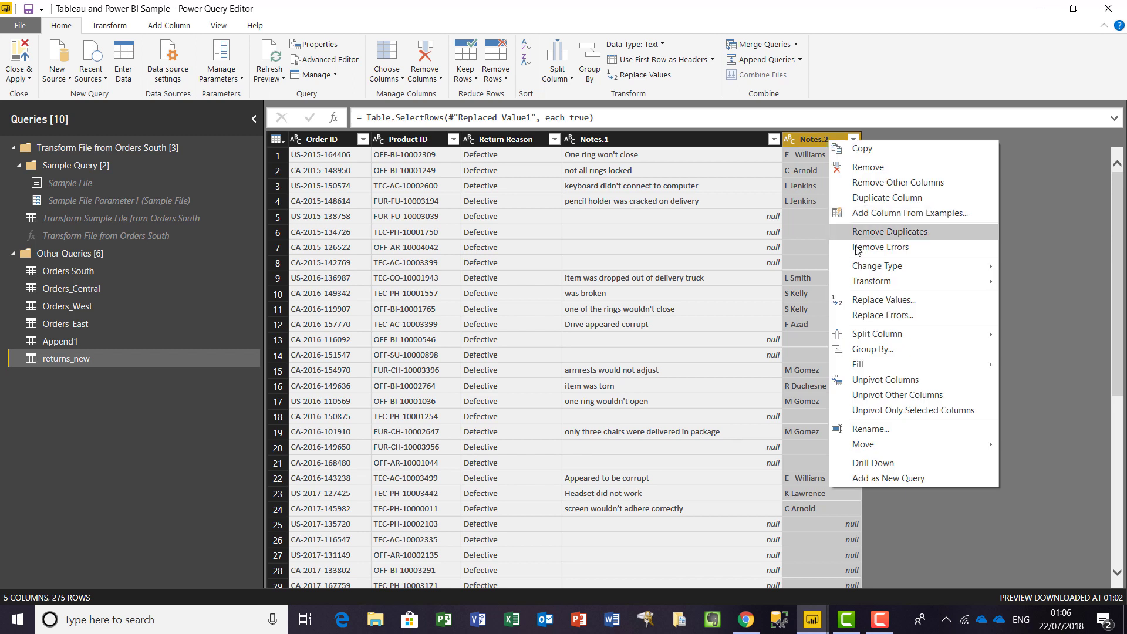
mouse_move(867, 283)
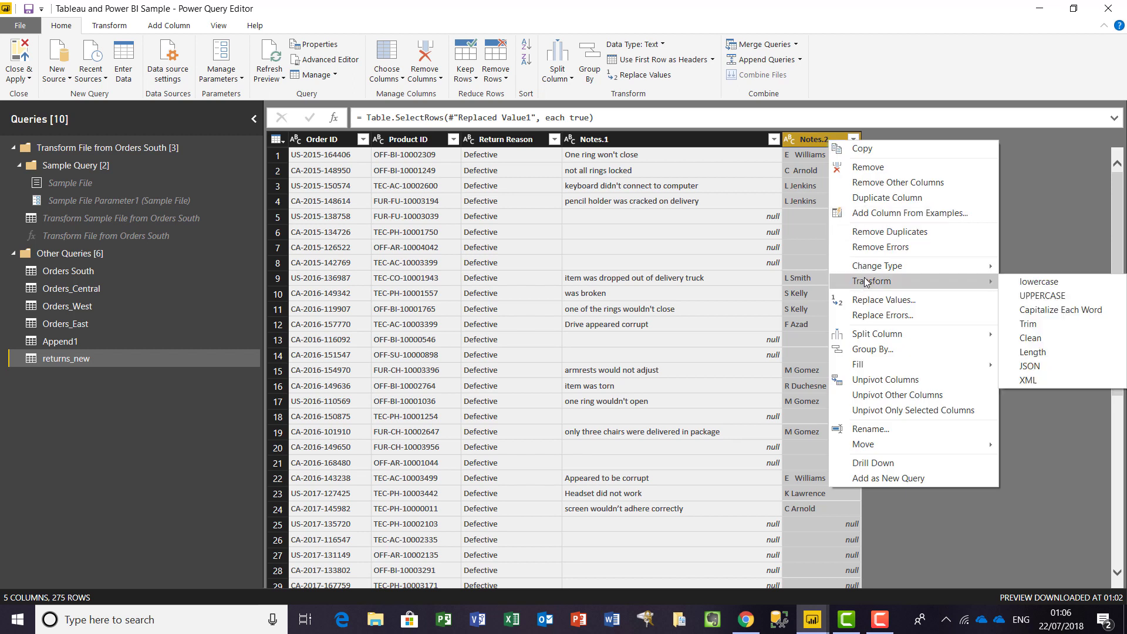
click(1017, 310)
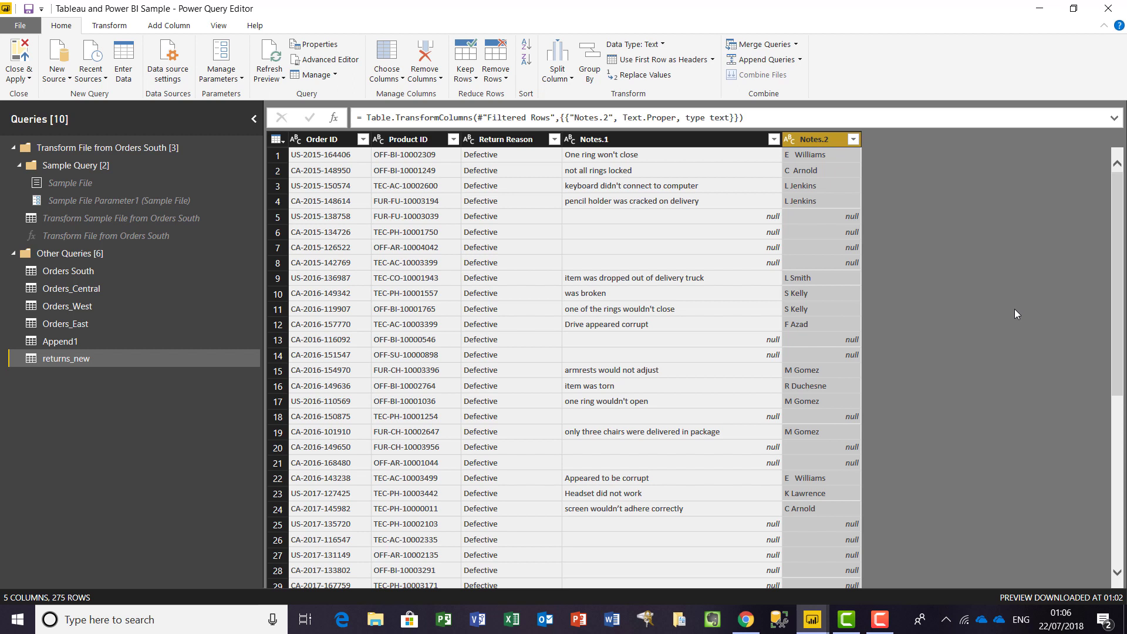
- Trim the capitalized text in the Notes.2 column once more
right_click(828, 147)
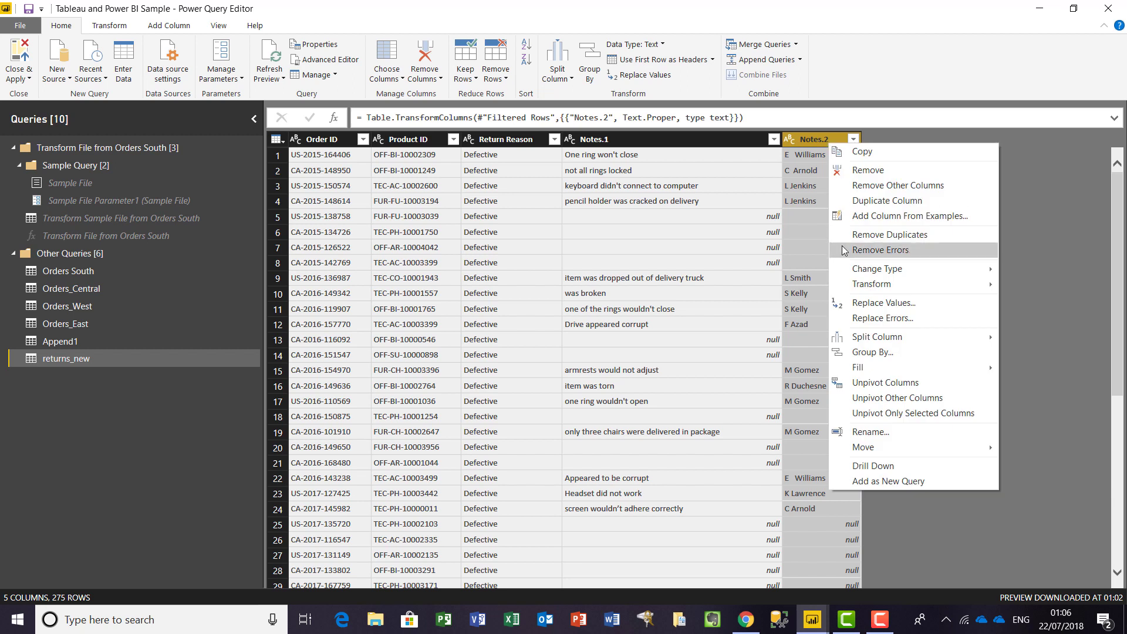
mouse_move(855, 285)
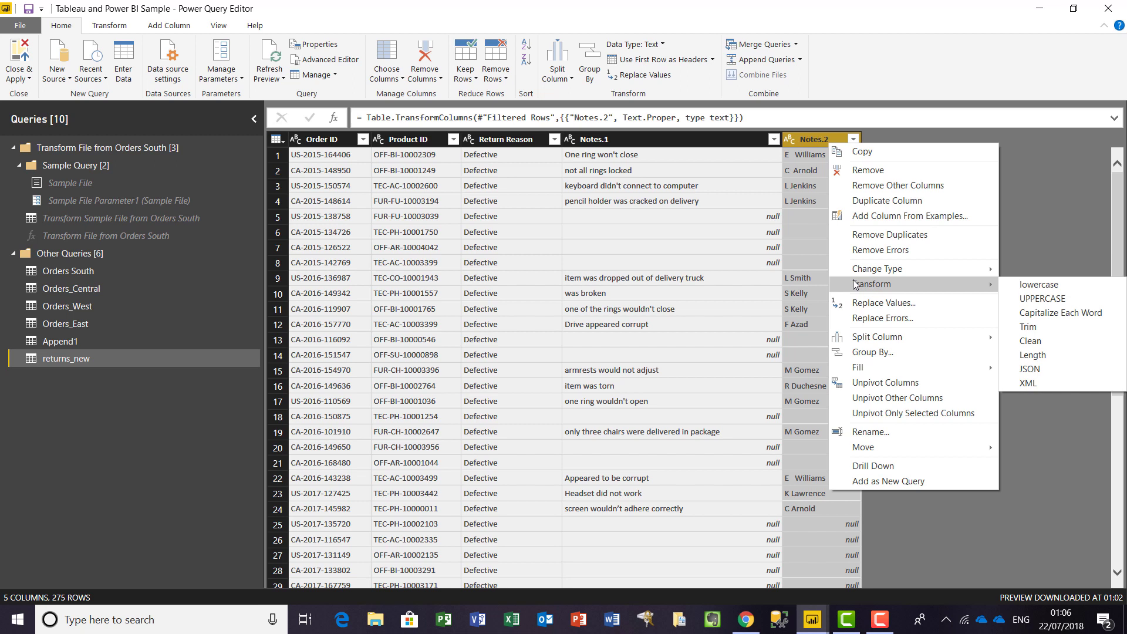
click(1047, 330)
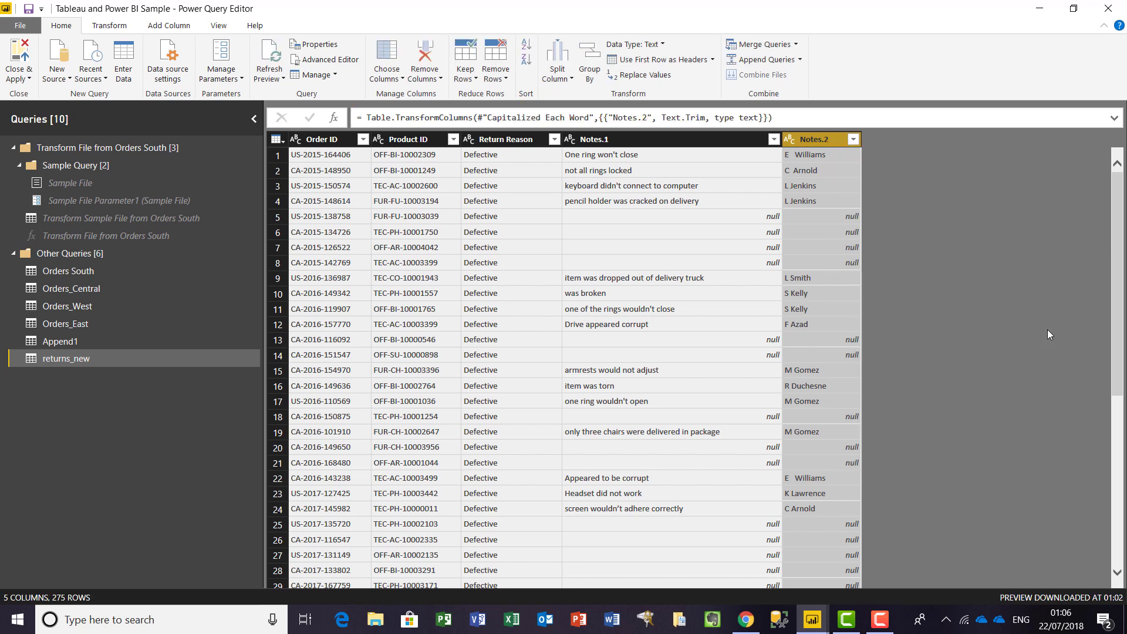
- Replace double spaces with a single space throughout the Notes.2 column
right_click(822, 139)
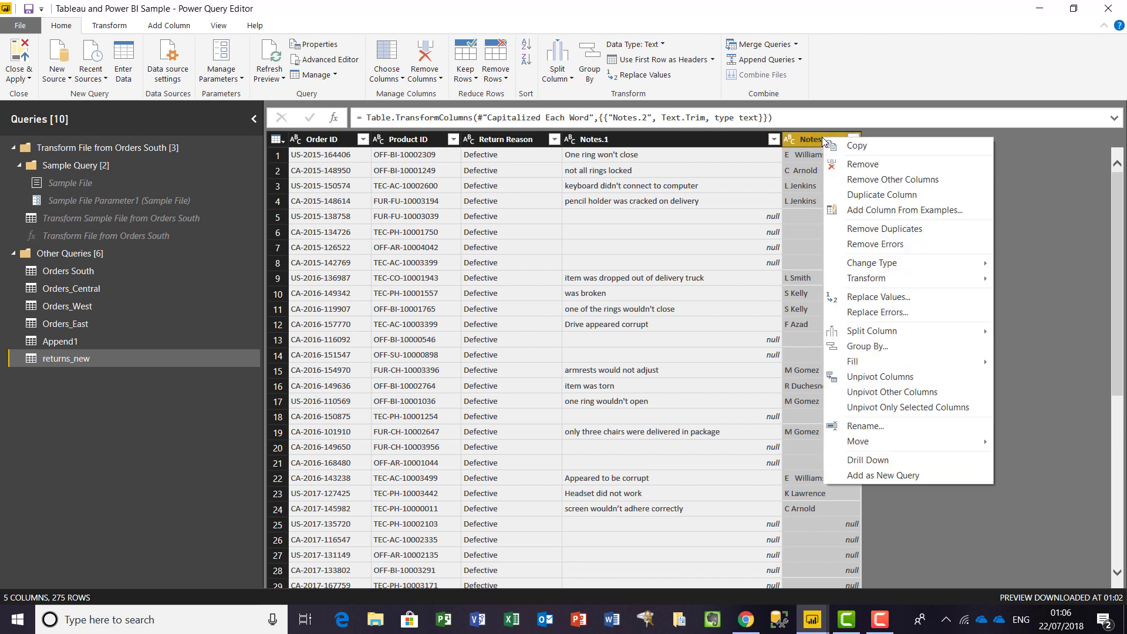
click(874, 297)
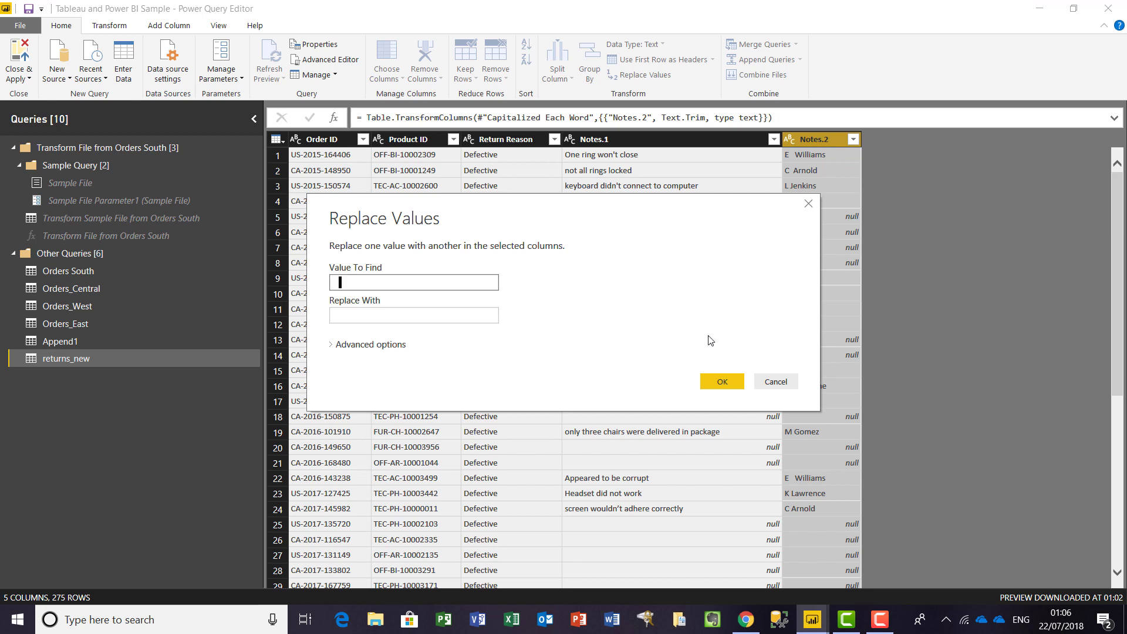
click(439, 315)
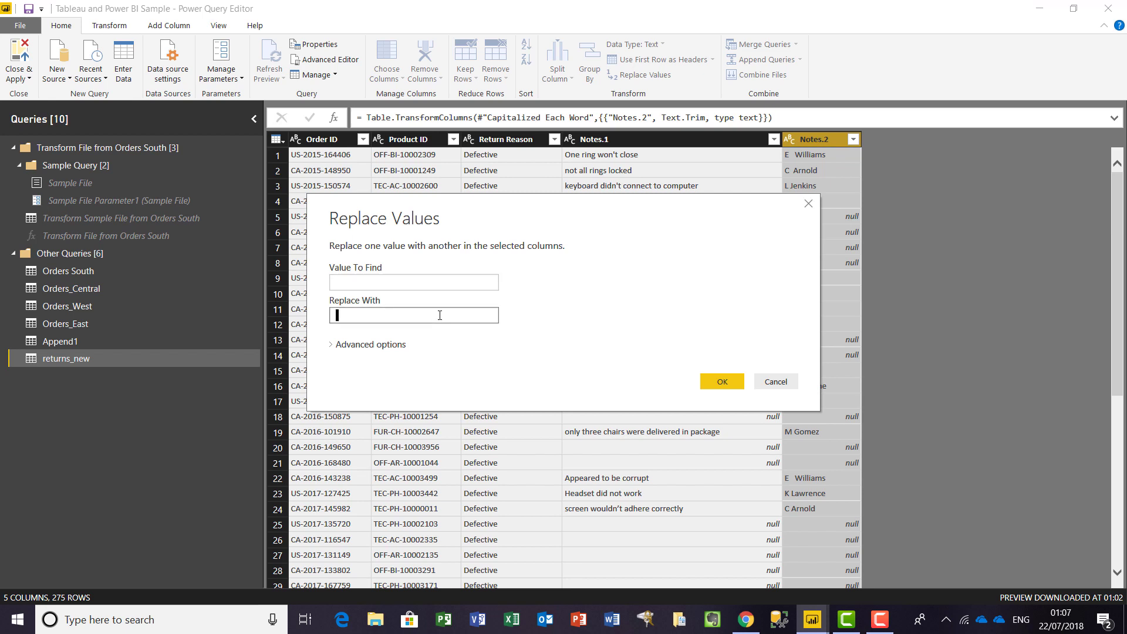
click(332, 348)
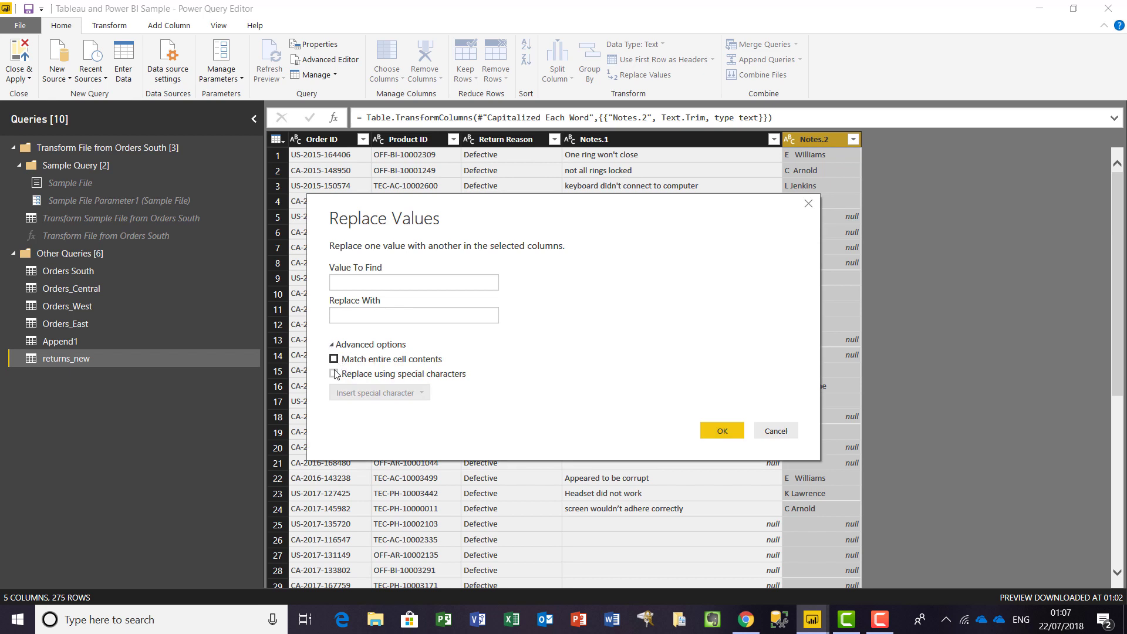
click(721, 431)
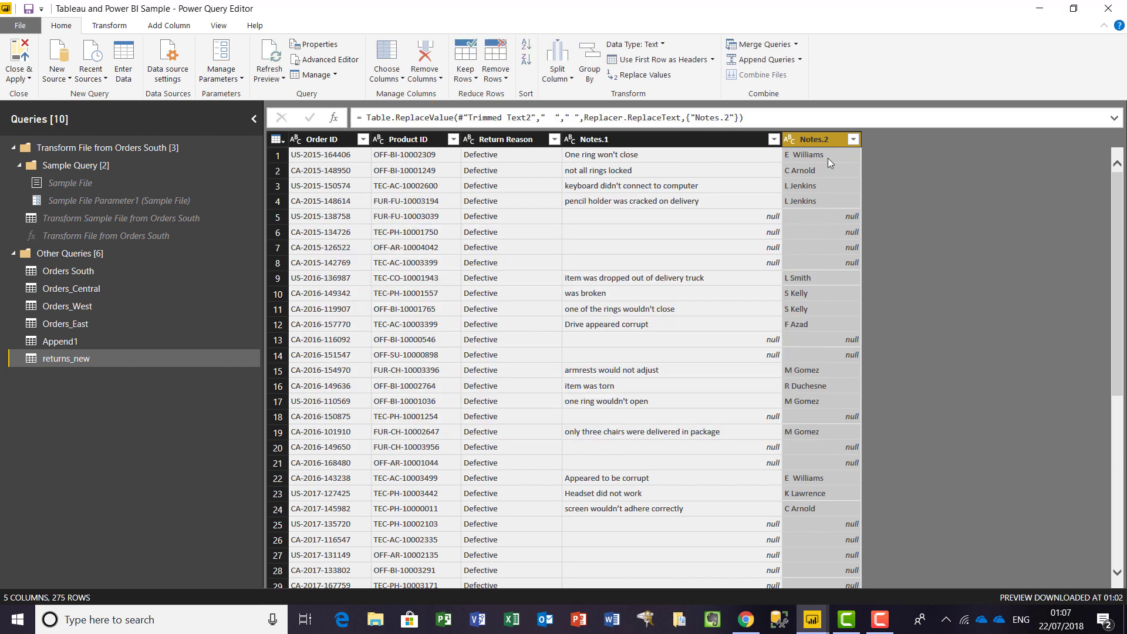
- Sort the rows by Notes.2 in ascending order and look through the sorted names for inconsistent spellings
click(853, 140)
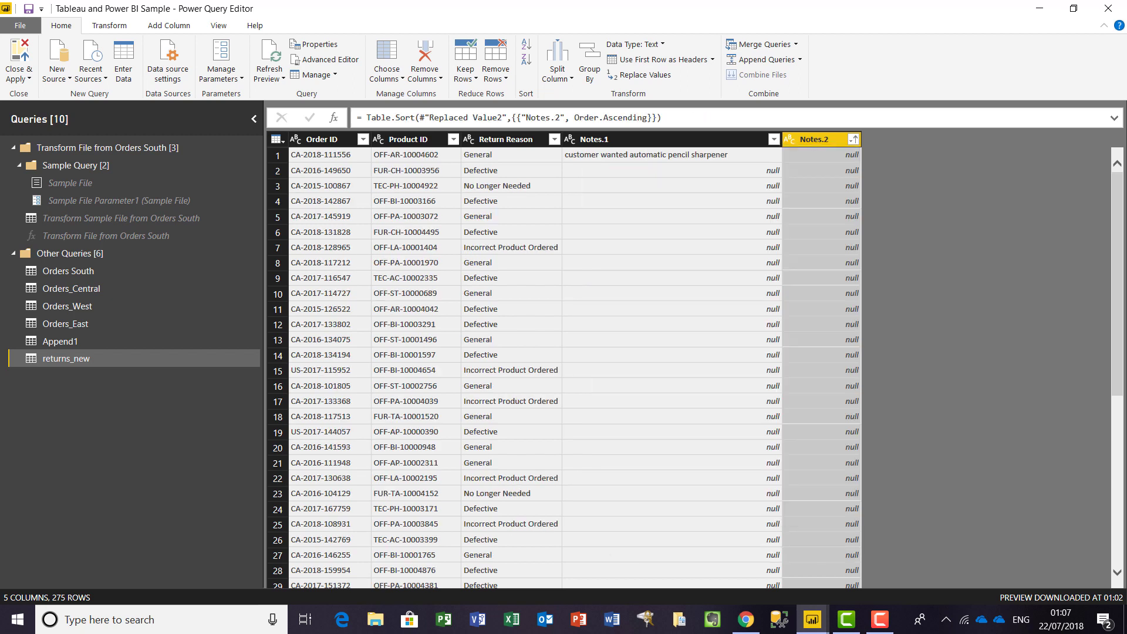
click(829, 539)
scroll(1119, 550, down, 15)
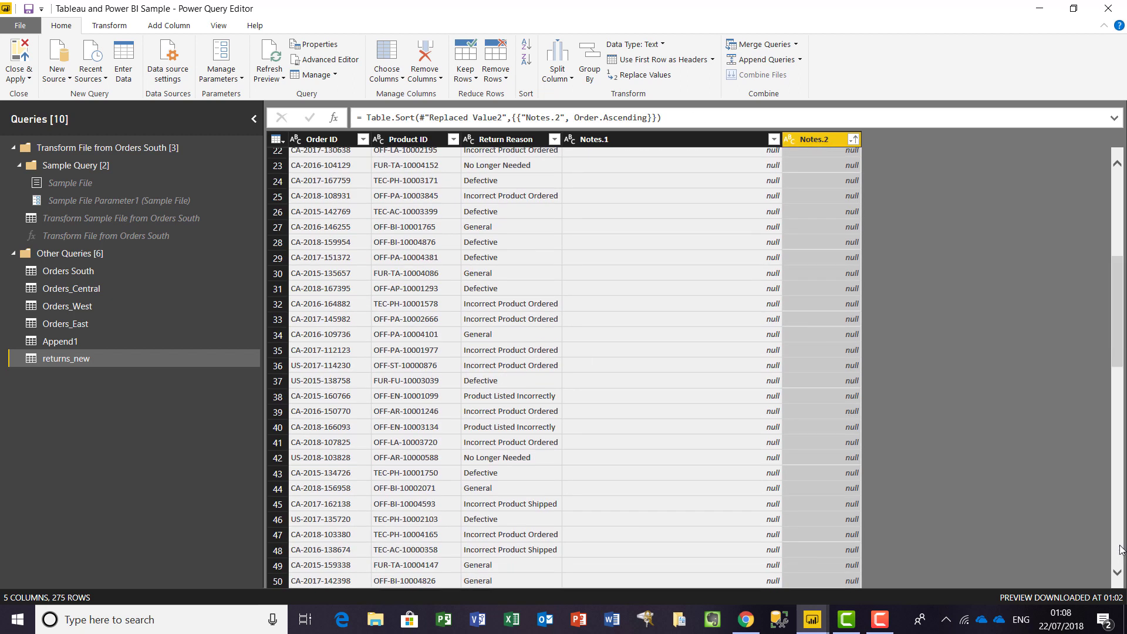
scroll(1120, 550, down, 17)
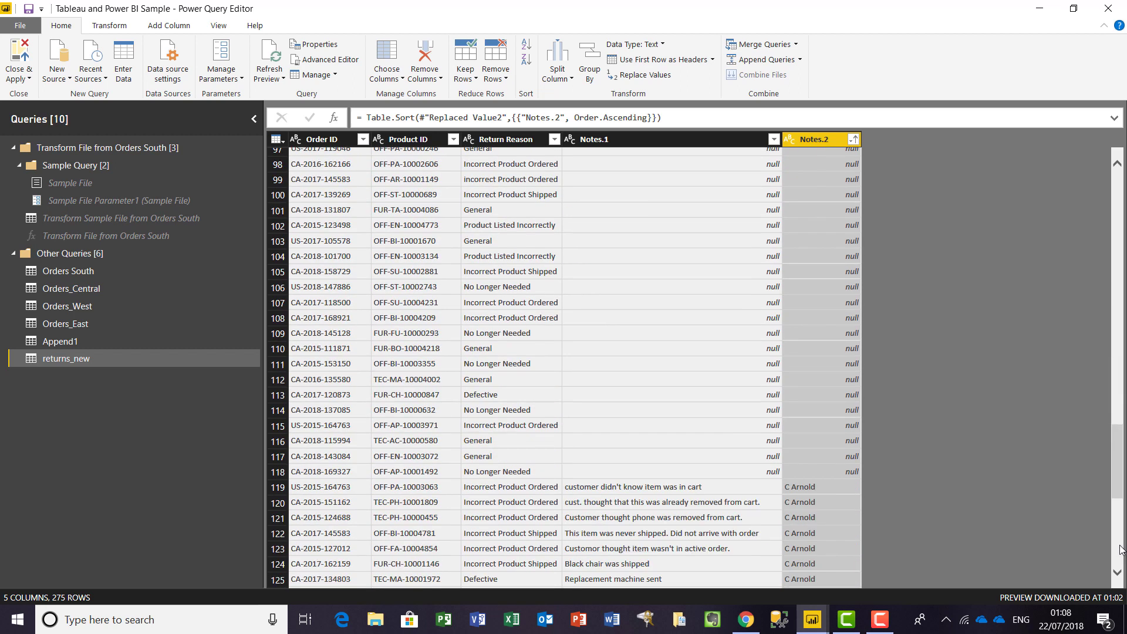
scroll(1119, 549, down, 8)
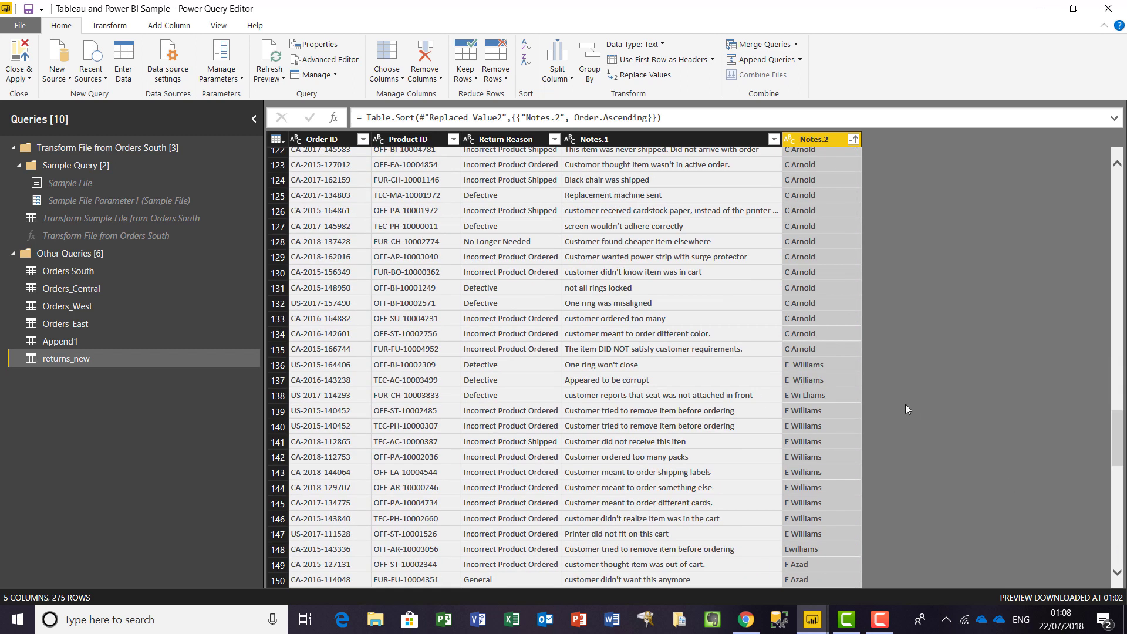
- Replace the double-spaced name from row 136 of Notes.2 with the same name containing only one space after the initial
click(827, 364)
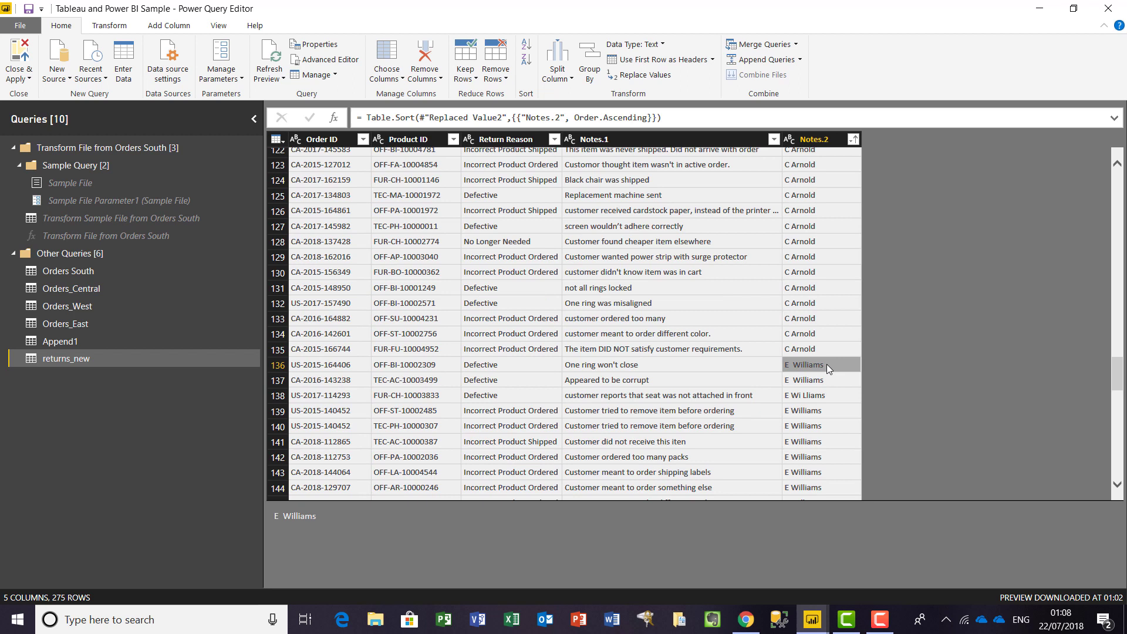
right_click(826, 364)
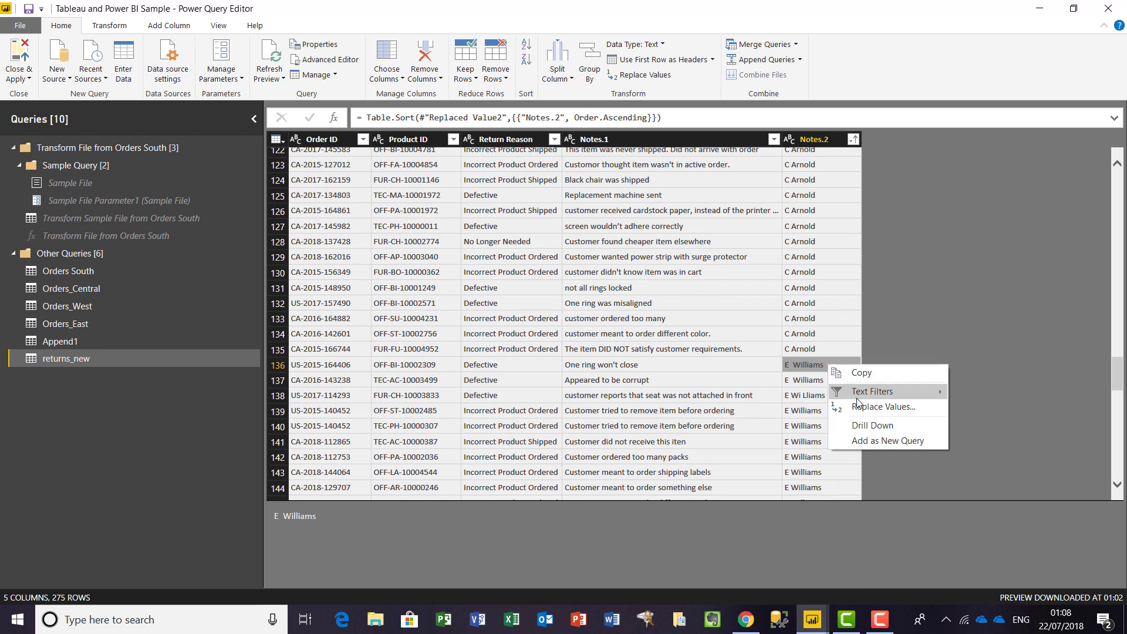
click(732, 283)
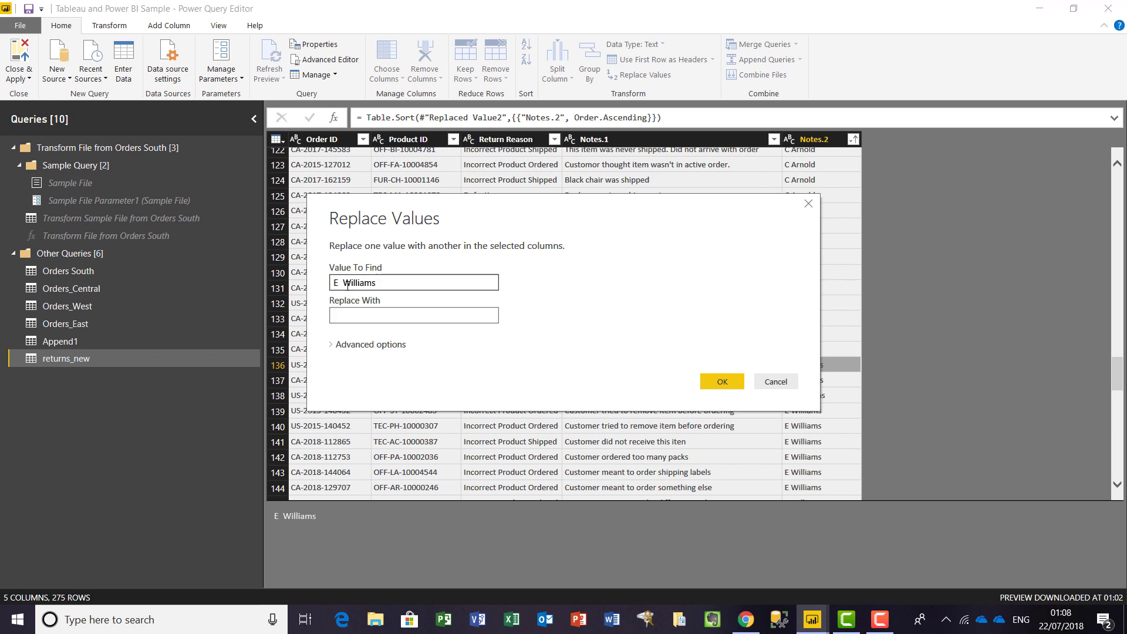
click(329, 279)
triple_click(327, 277)
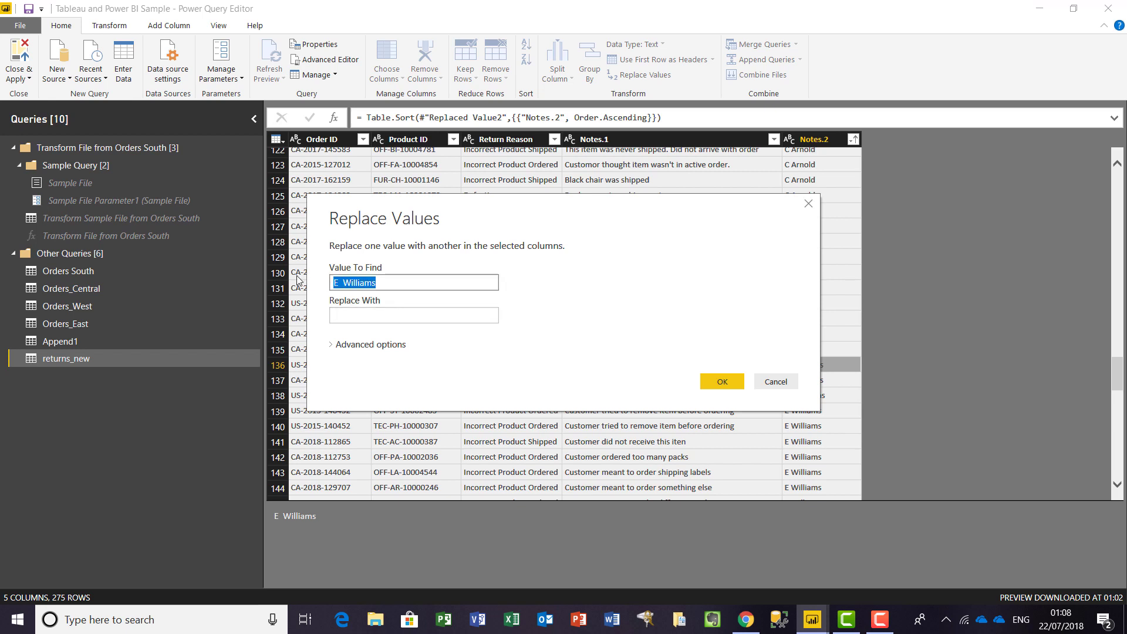
click(345, 316)
text(E Williams)
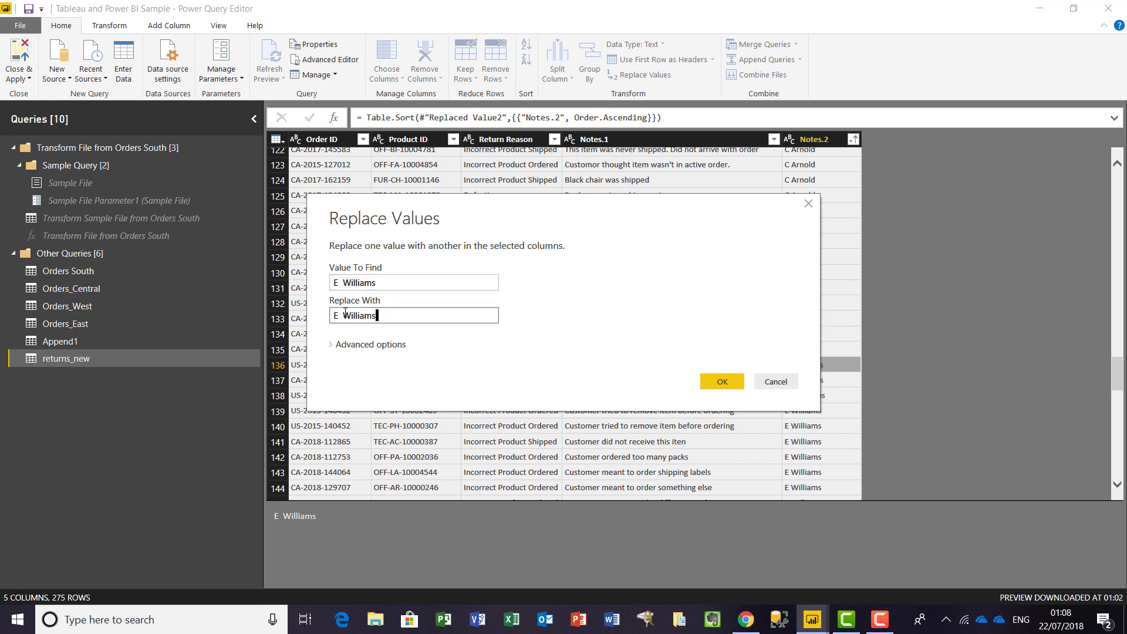
click(342, 316)
key(BackSpace)
key(BackSpace)
click(713, 383)
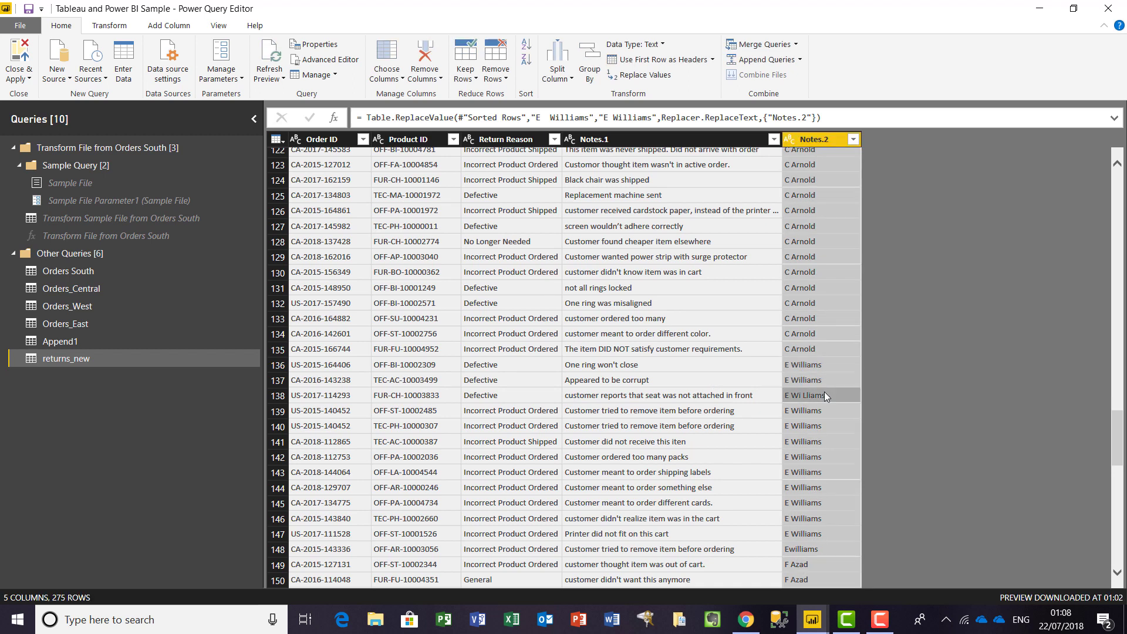
- Replace the two inconsistently spelled names in rows 138 and 148 of Notes.2 with the spelling used in row 137
right_click(824, 394)
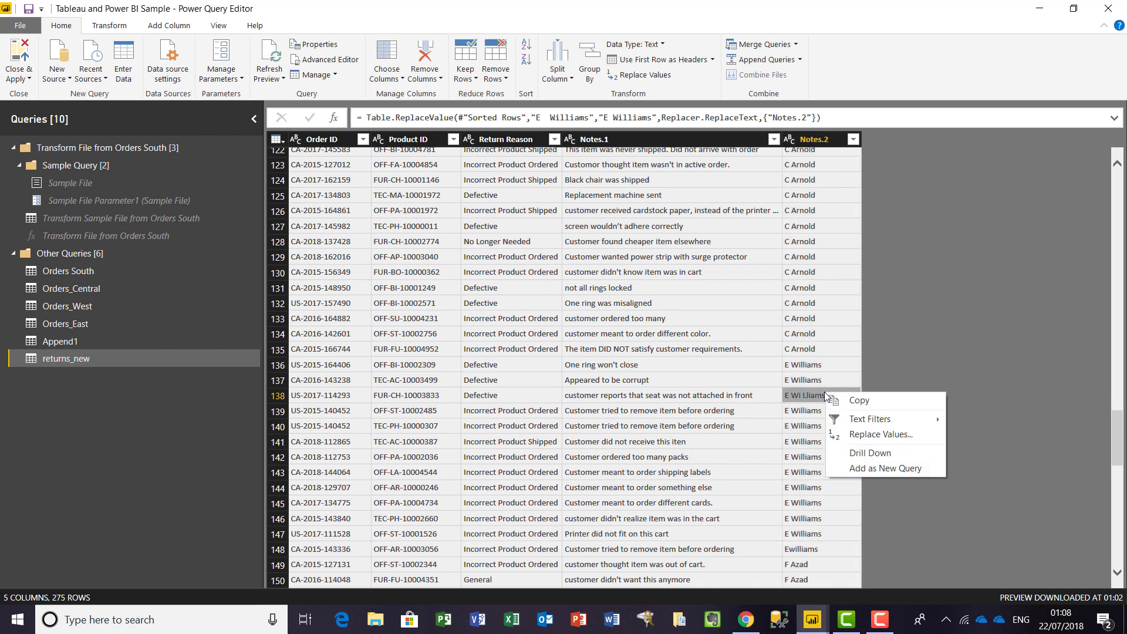
click(869, 434)
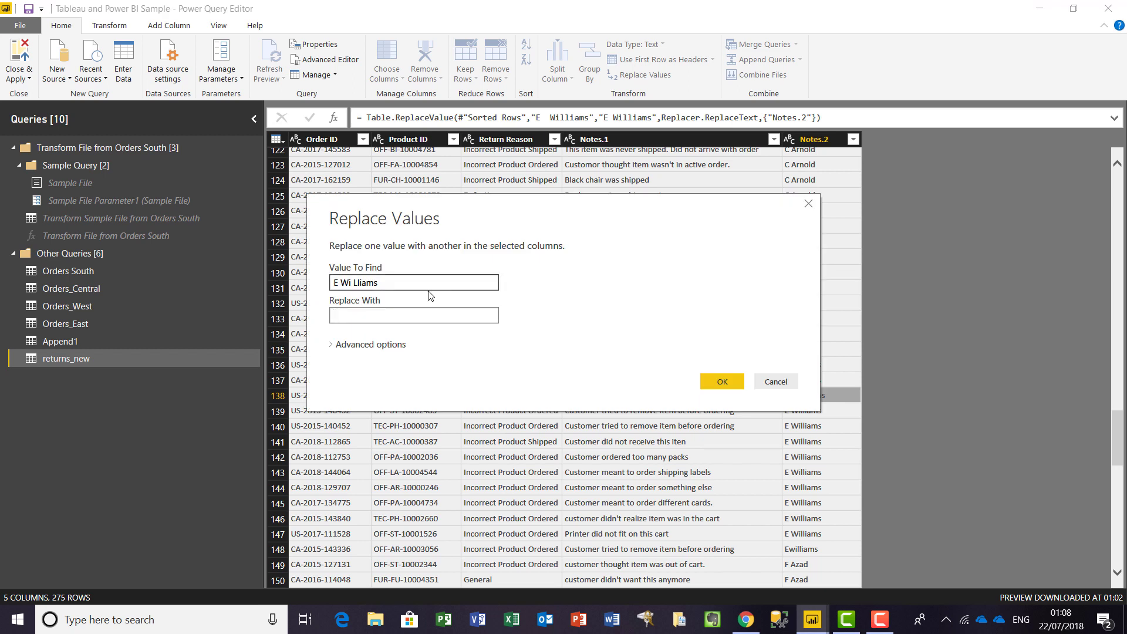
text(E)
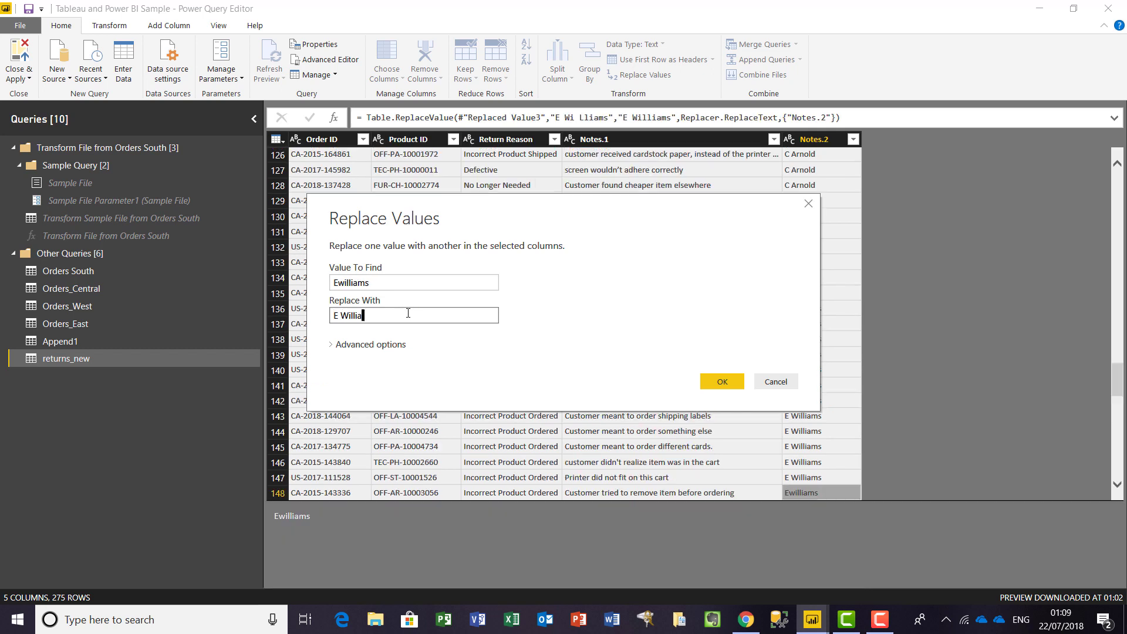
text(ams)
click(720, 385)
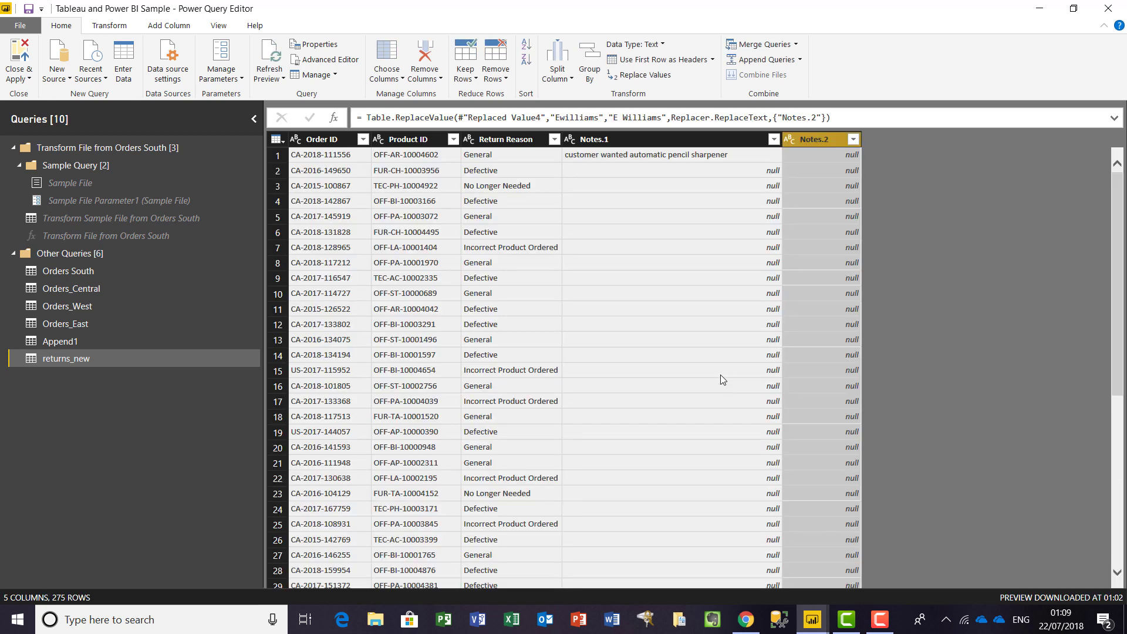
- Check the distinct names in the Notes.2 filter with all values kept, and rename the column to Approver
click(854, 140)
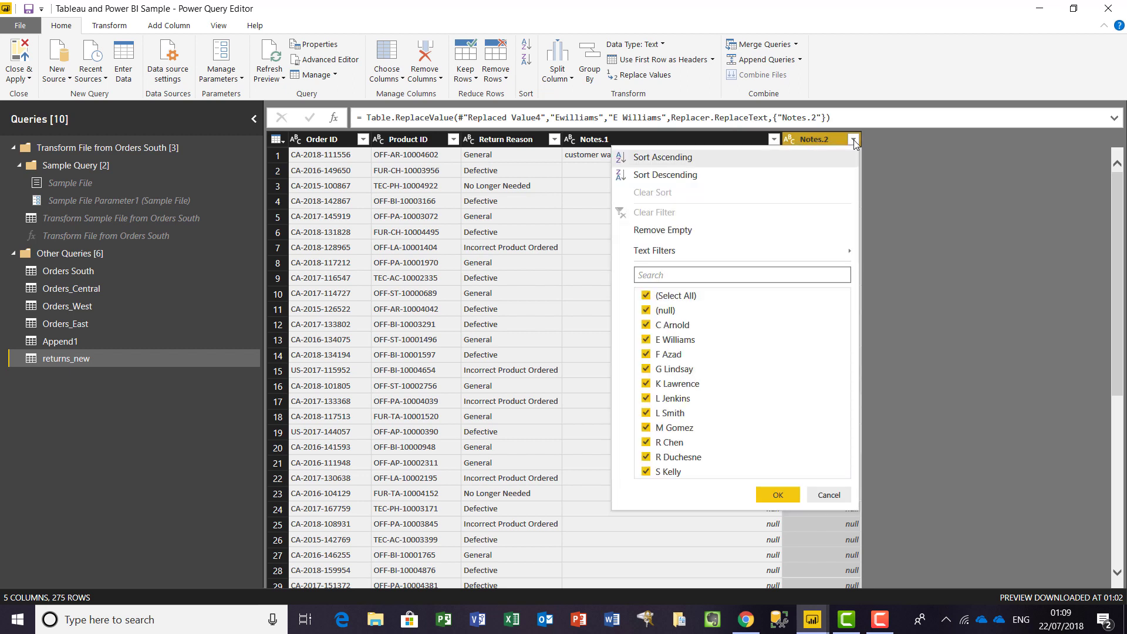
click(778, 495)
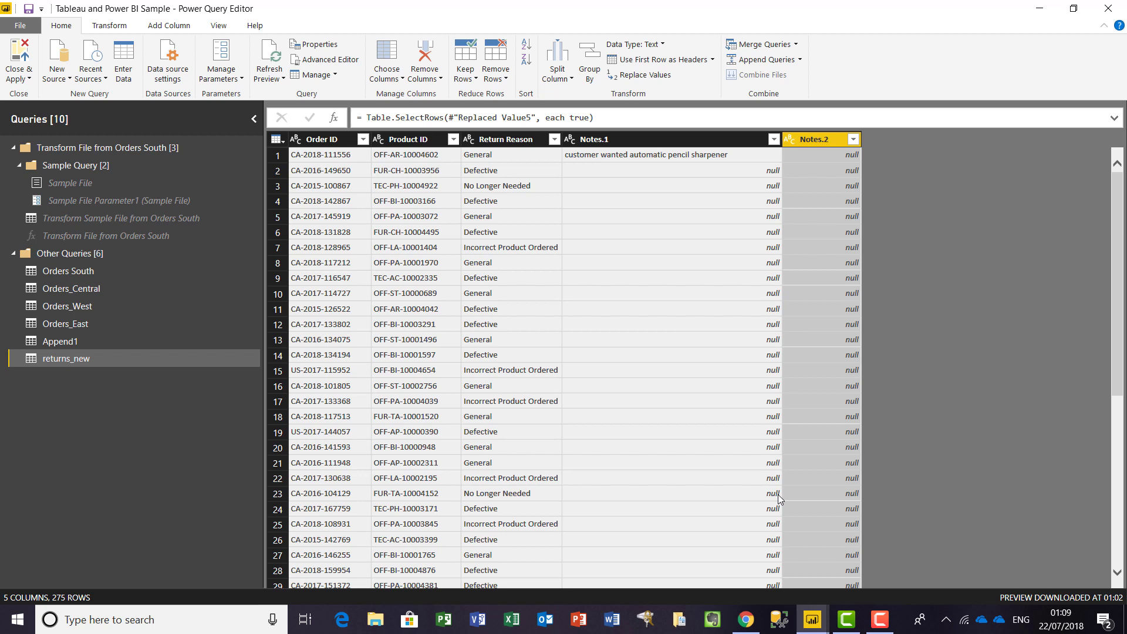
right_click(824, 141)
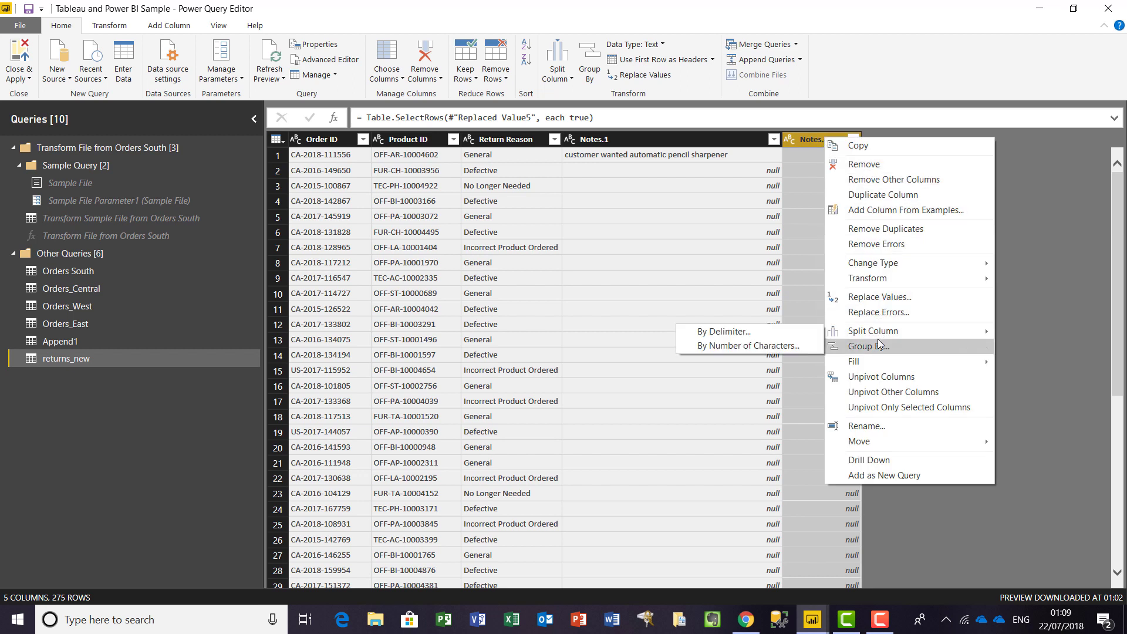
click(877, 426)
text(Approver)
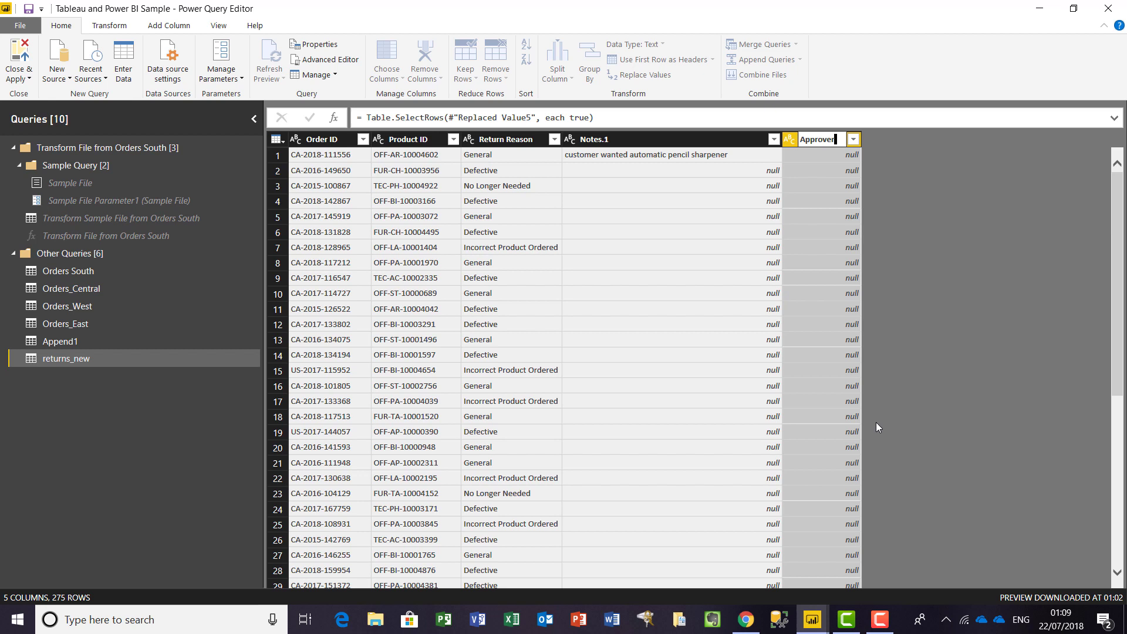
key(Return)
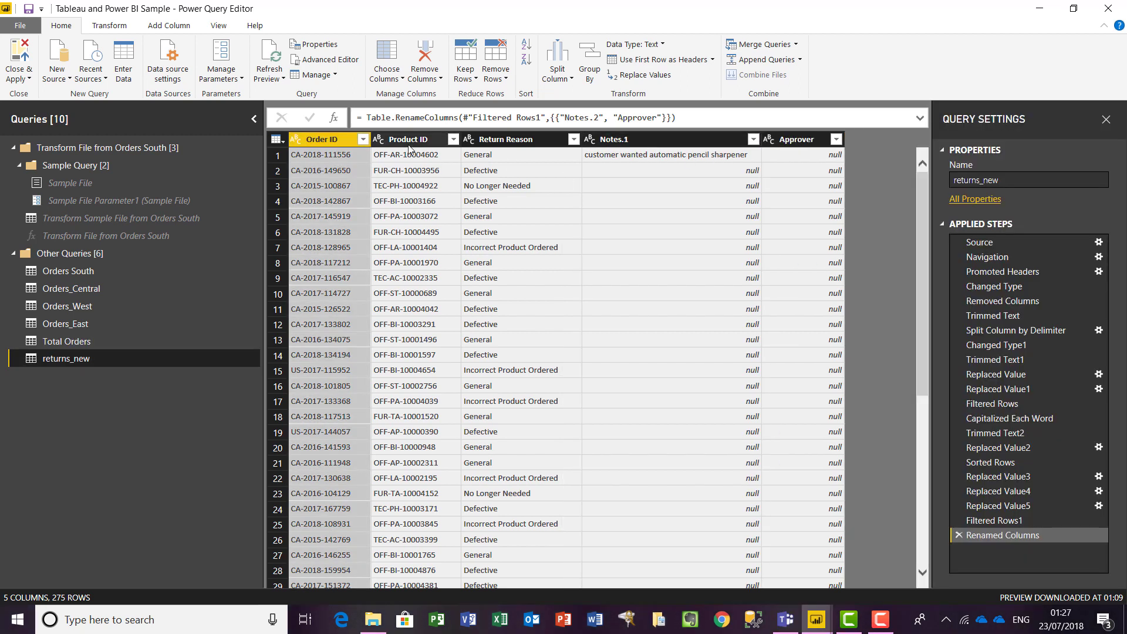
- Duplicate the Order ID and Product ID columns in the returns_new query
right_click(336, 142)
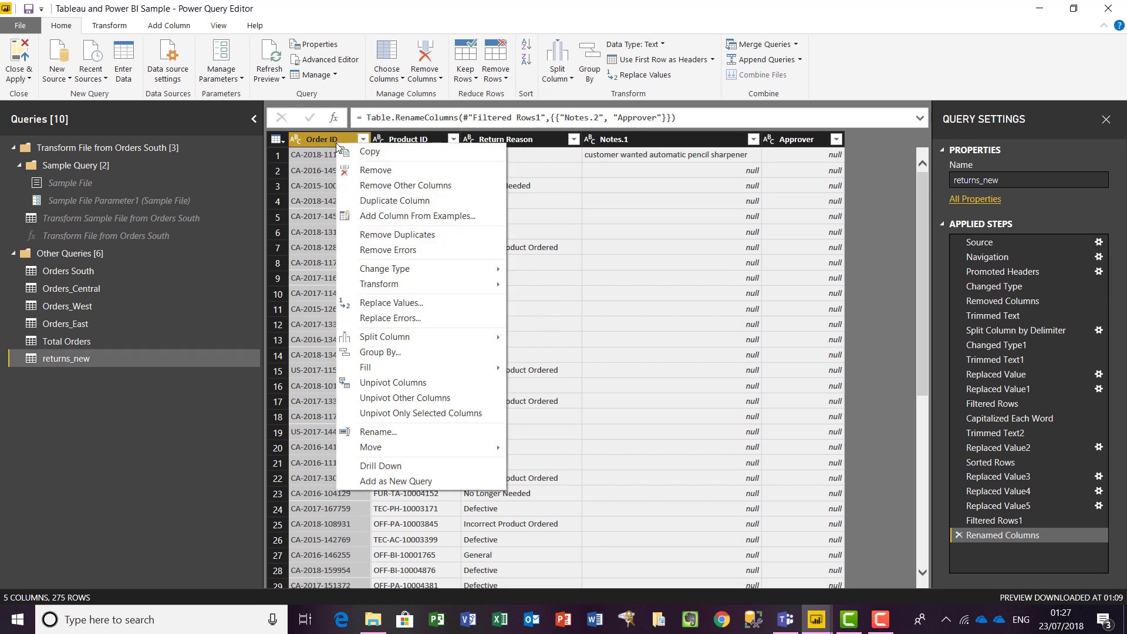
click(392, 200)
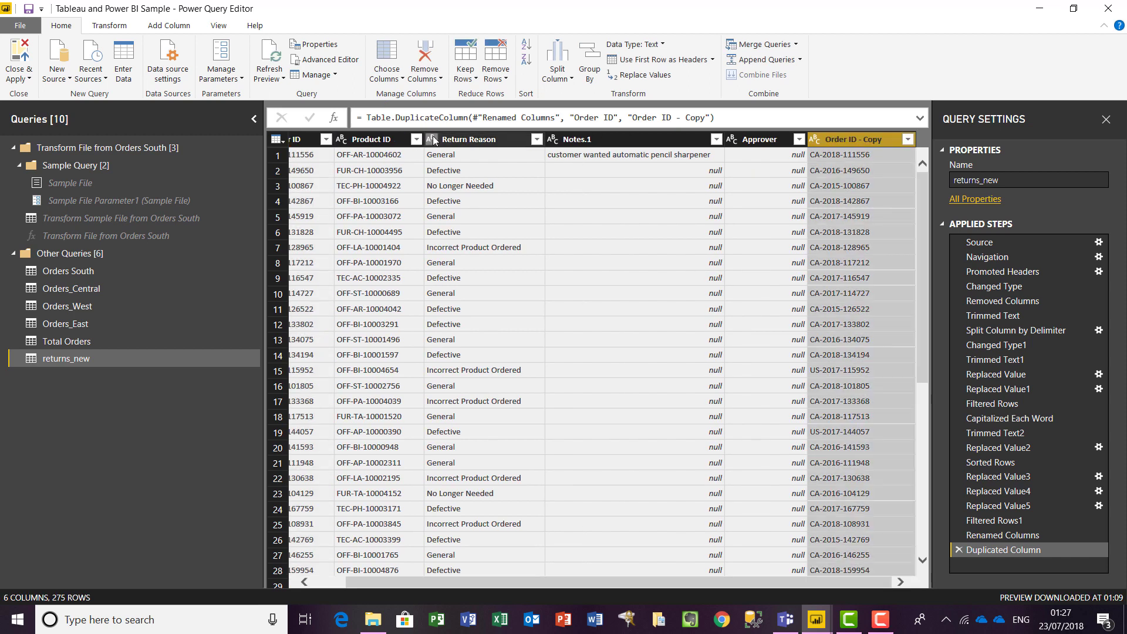
drag(427, 587, 342, 583)
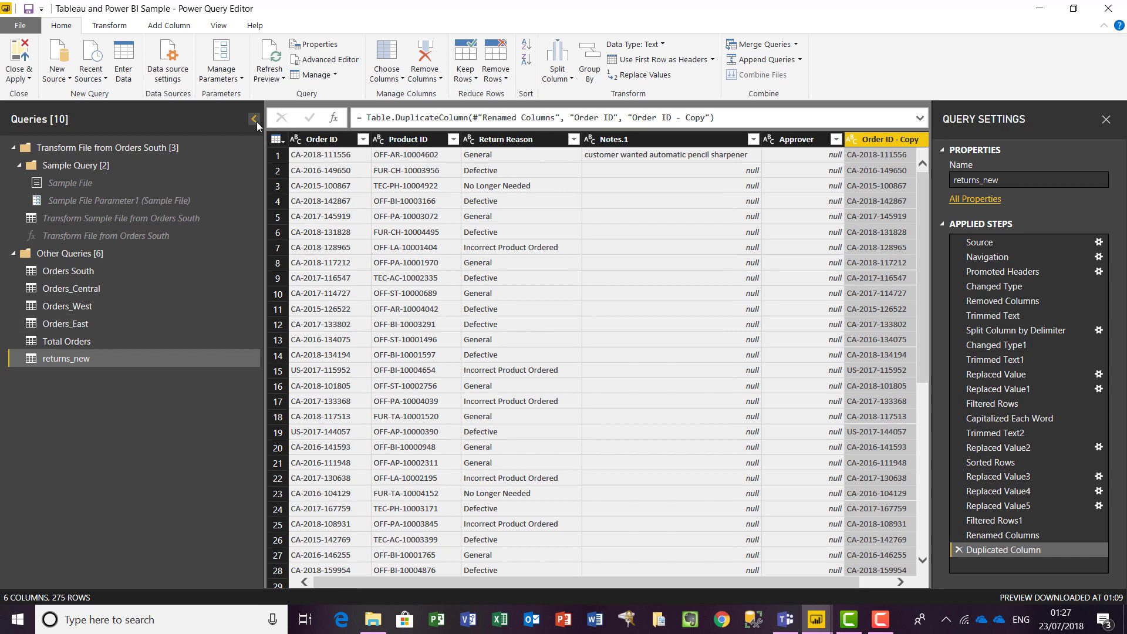
right_click(397, 145)
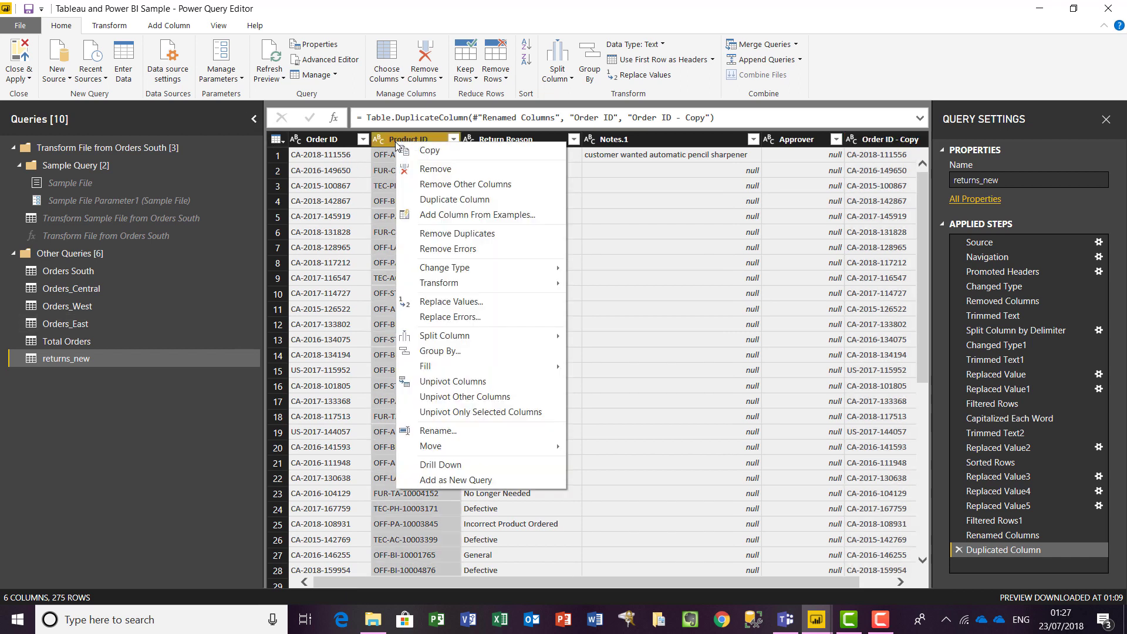
click(533, 200)
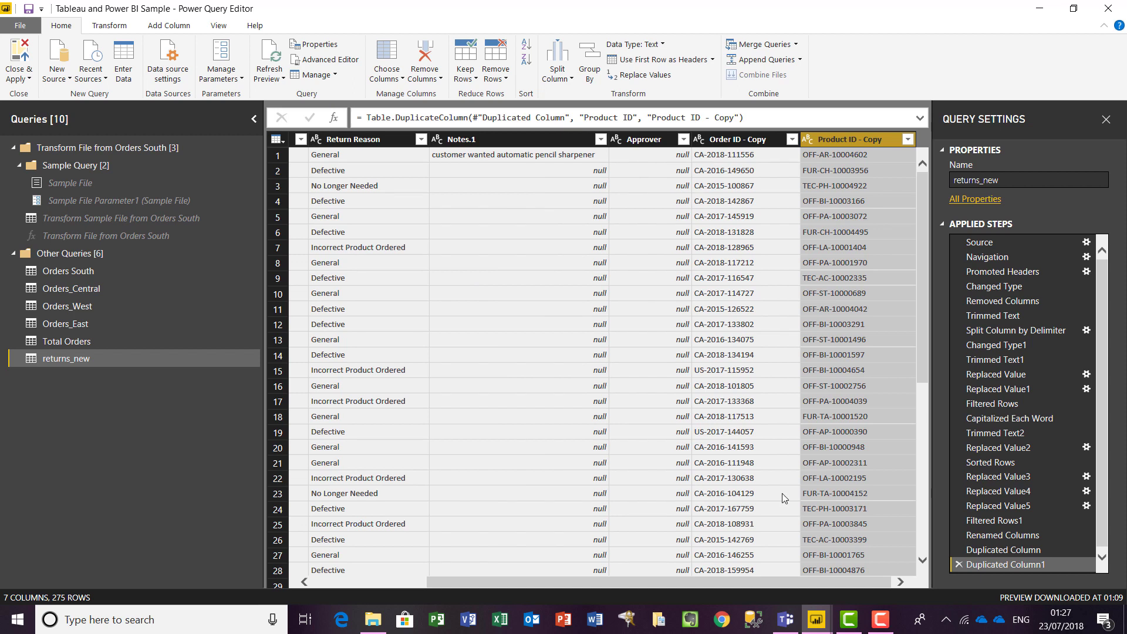
- Merge the Order ID - Copy and Product ID - Copy columns of returns_new without a separator into a column named Merged
shift+click(737, 141)
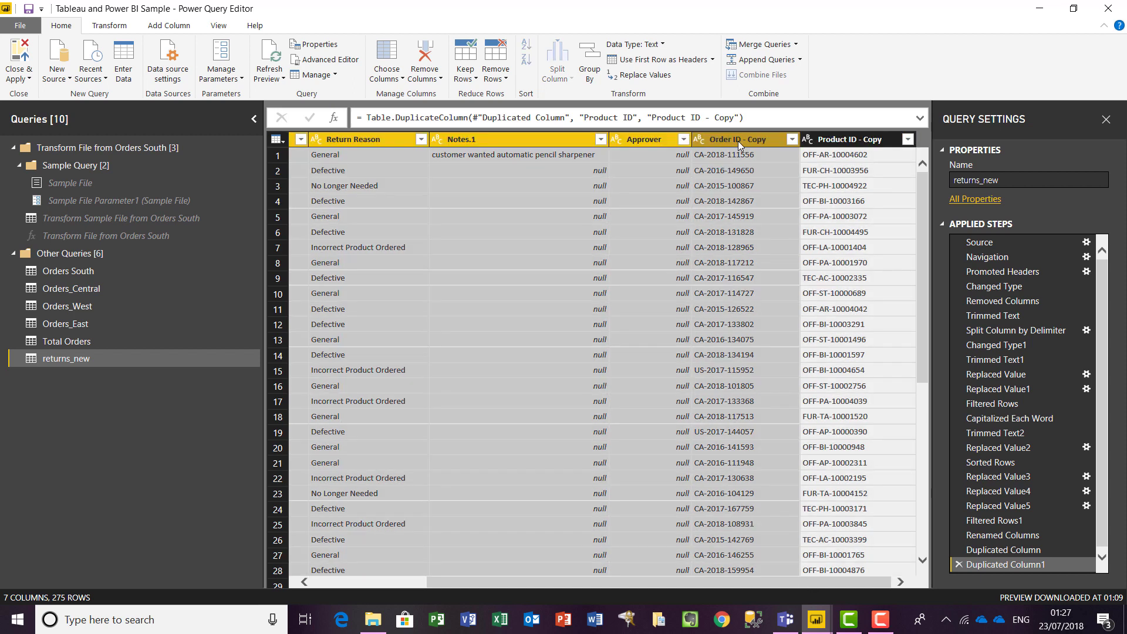
click(738, 141)
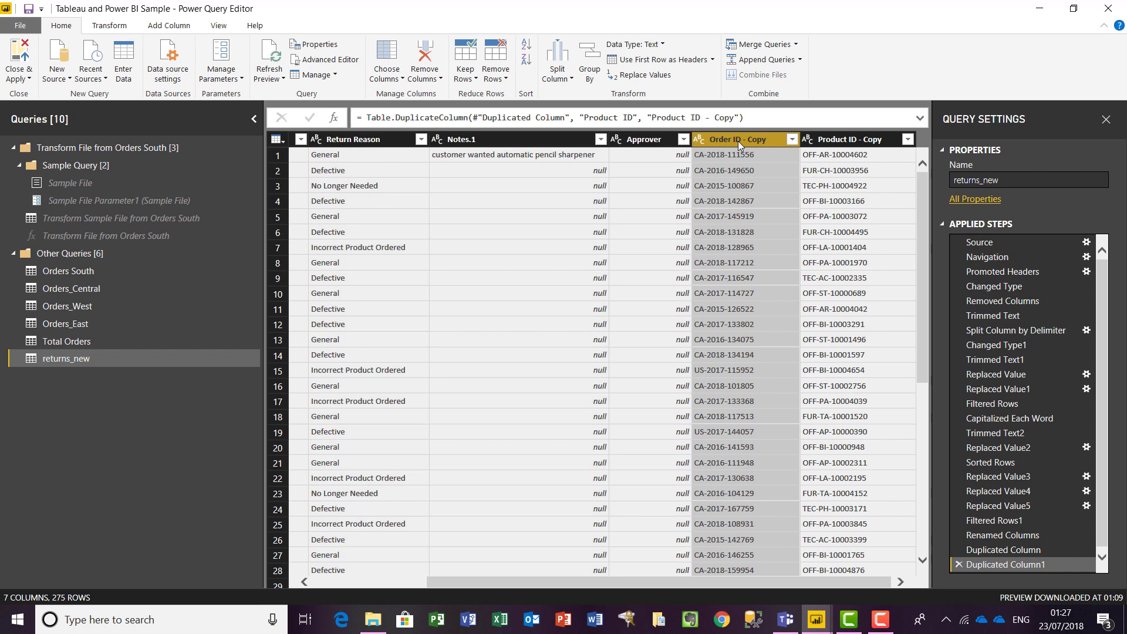
ctrl+click(845, 141)
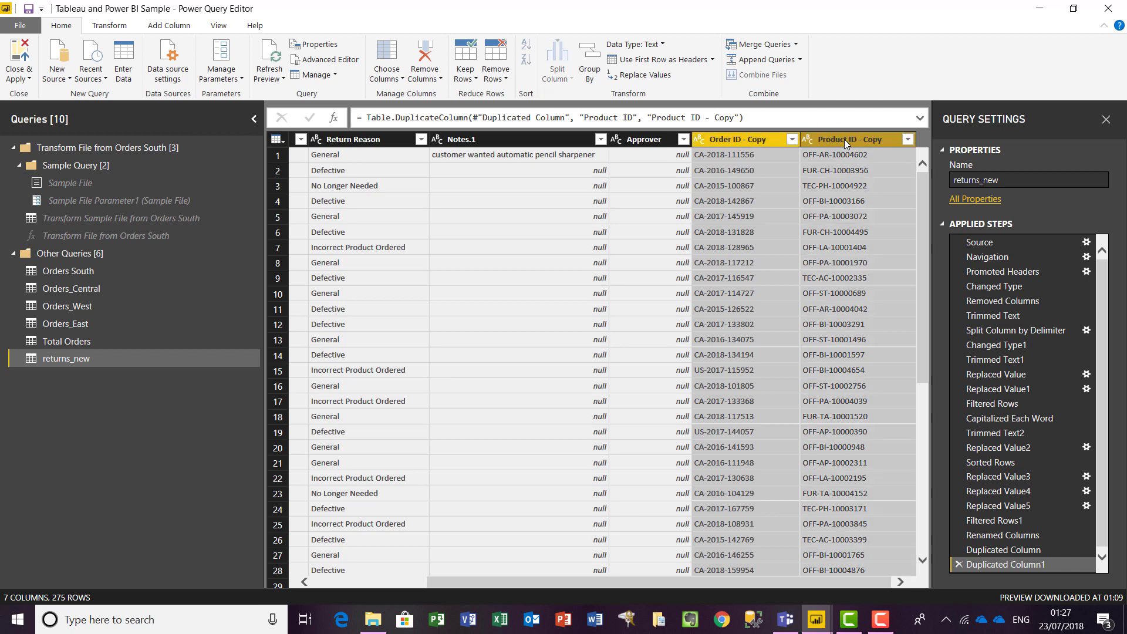
right_click(844, 139)
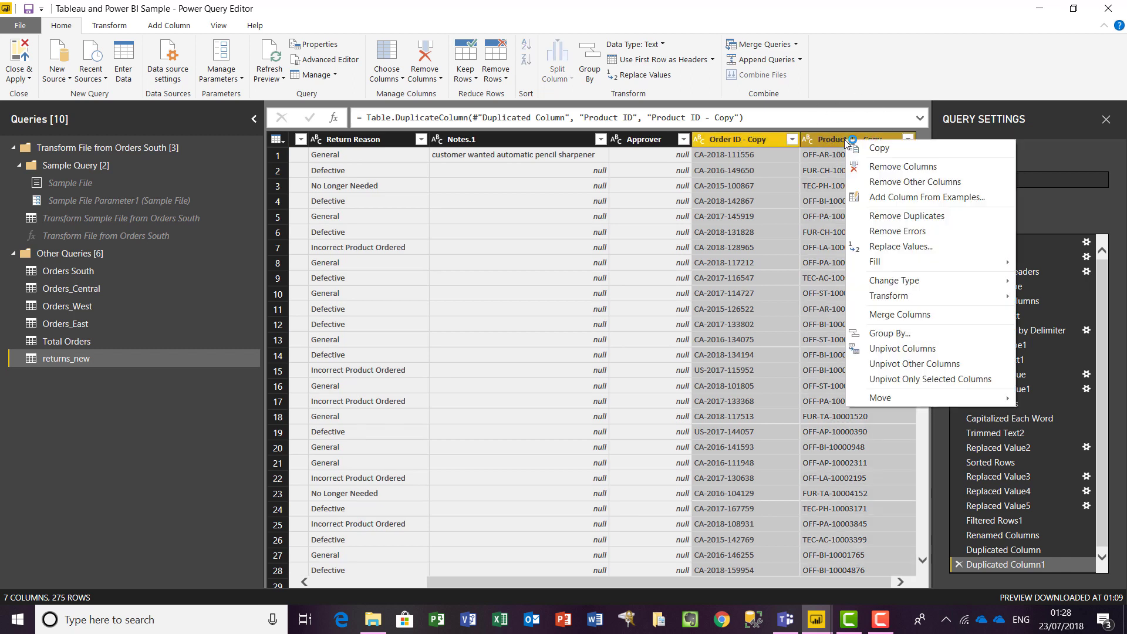
click(992, 320)
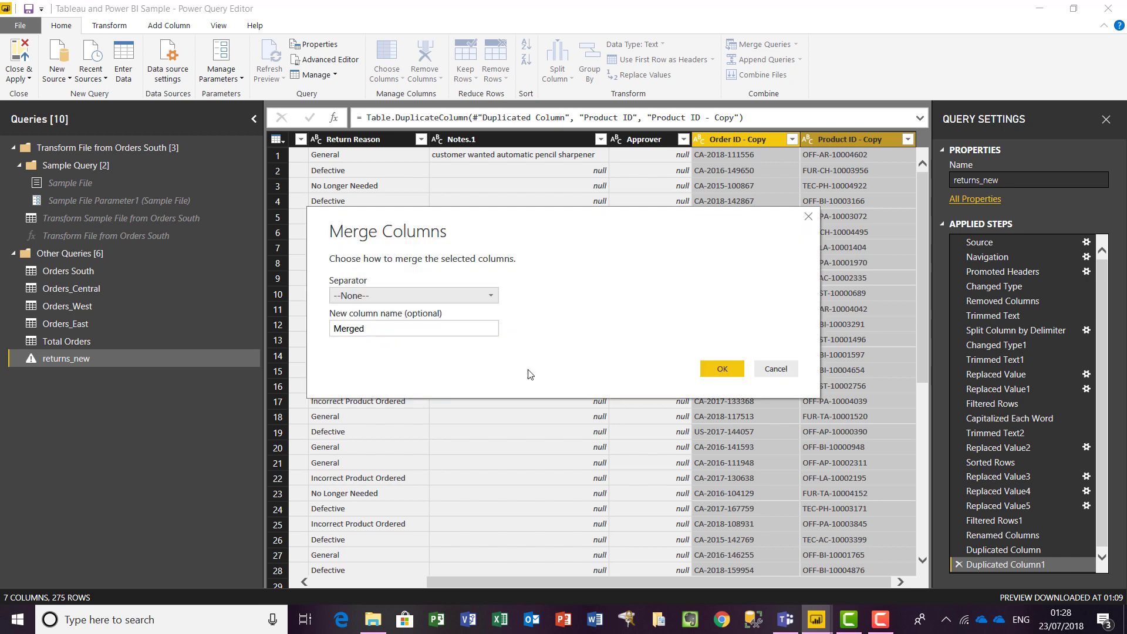
click(494, 301)
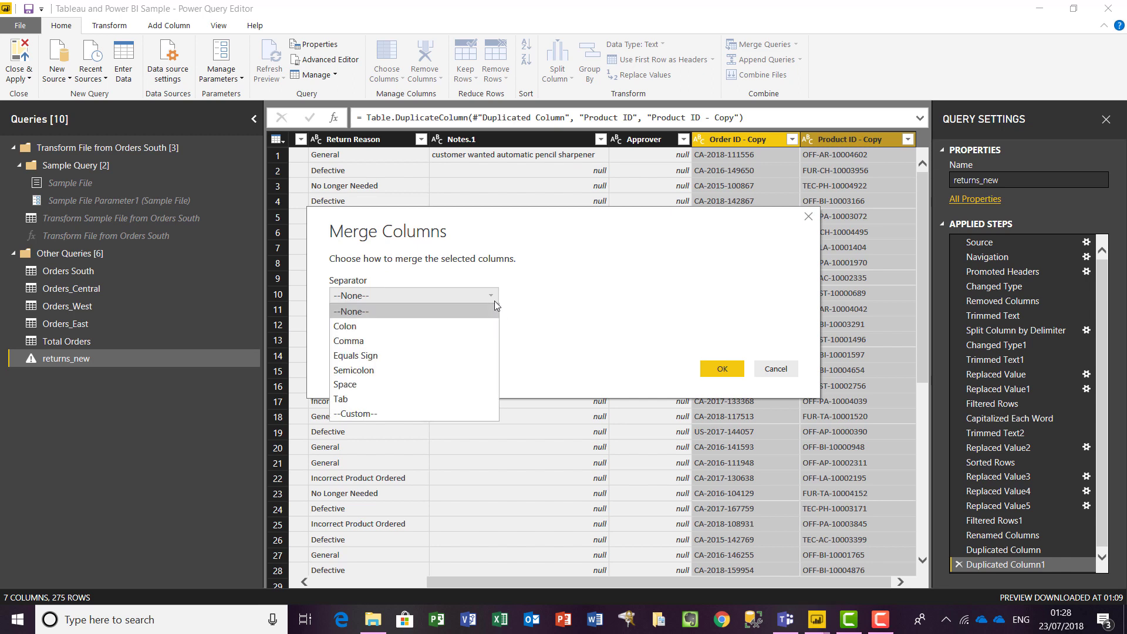
click(533, 304)
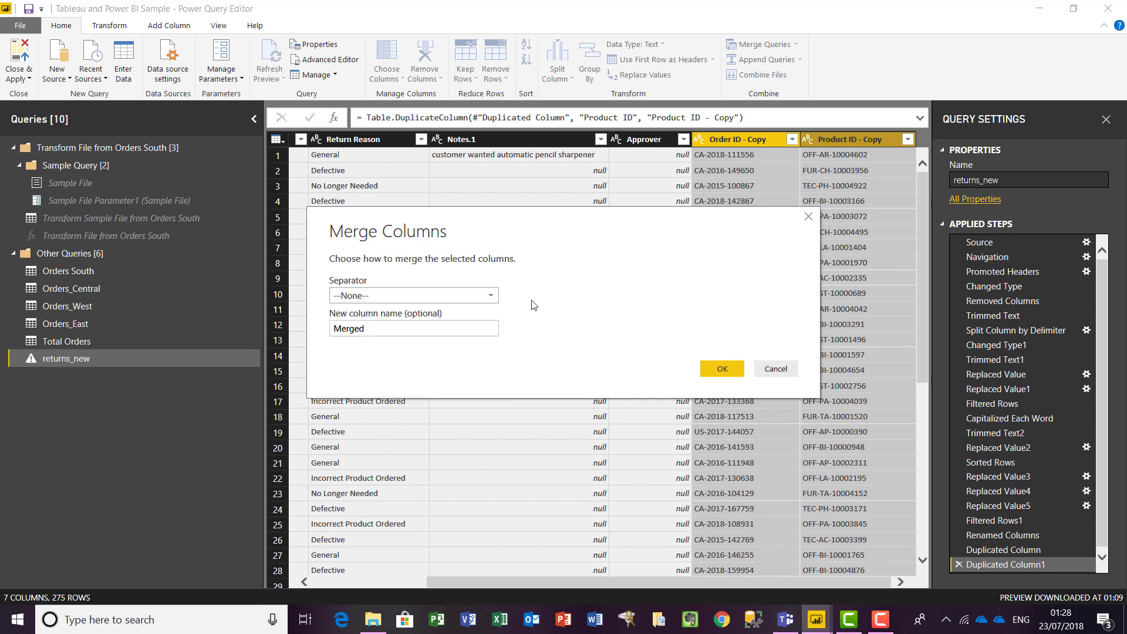
click(722, 369)
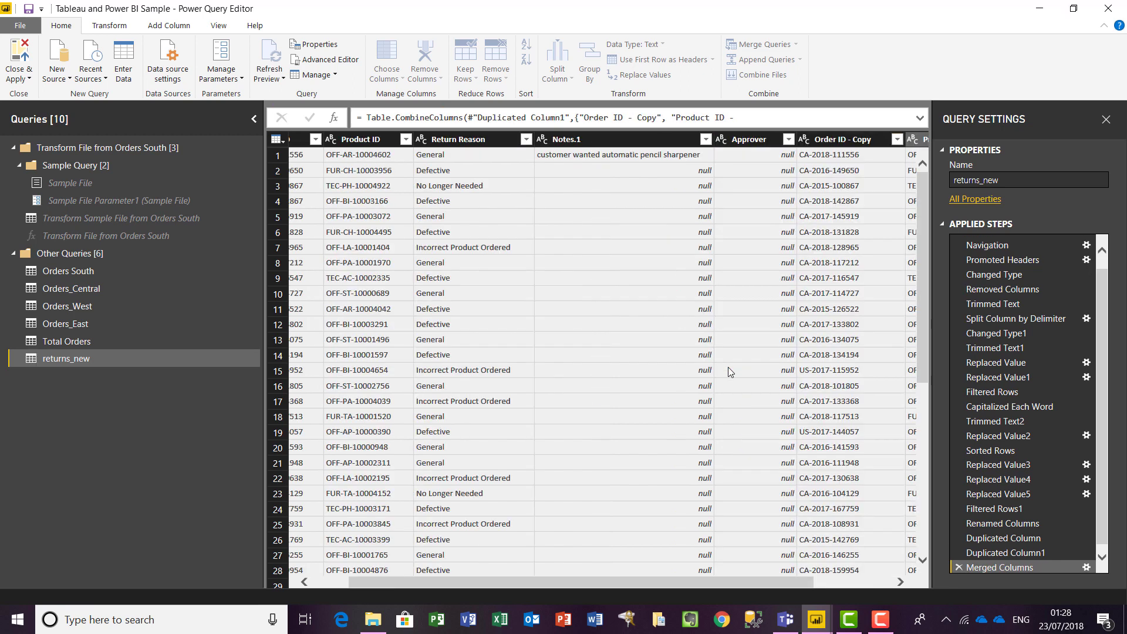
- Duplicate the Order ID and Product ID columns in the Total Orders query
click(72, 346)
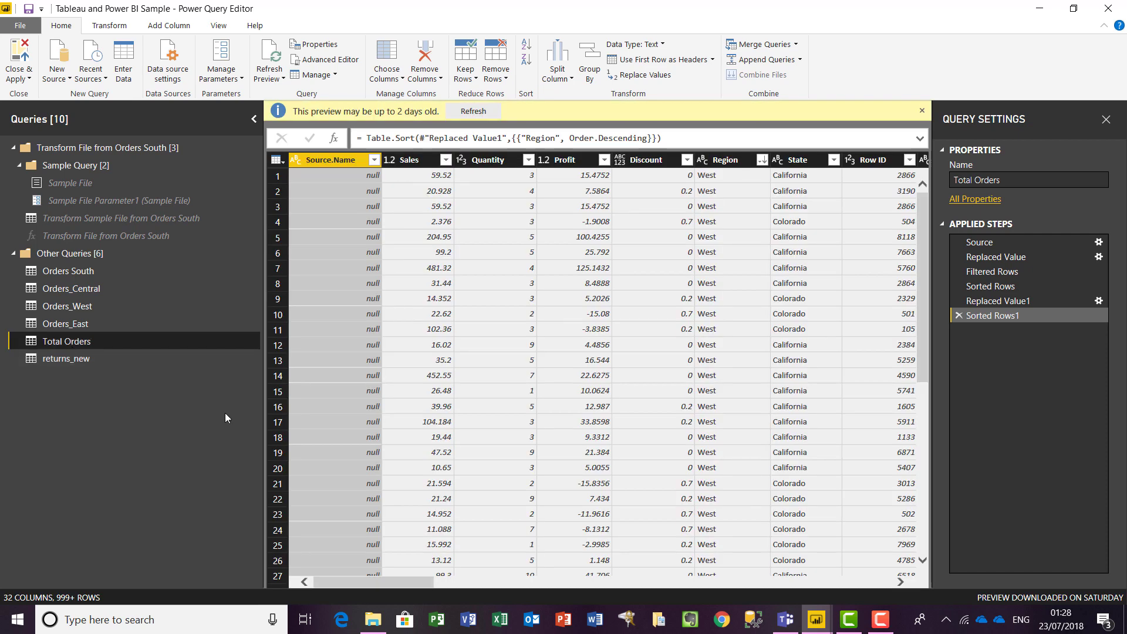
click(582, 584)
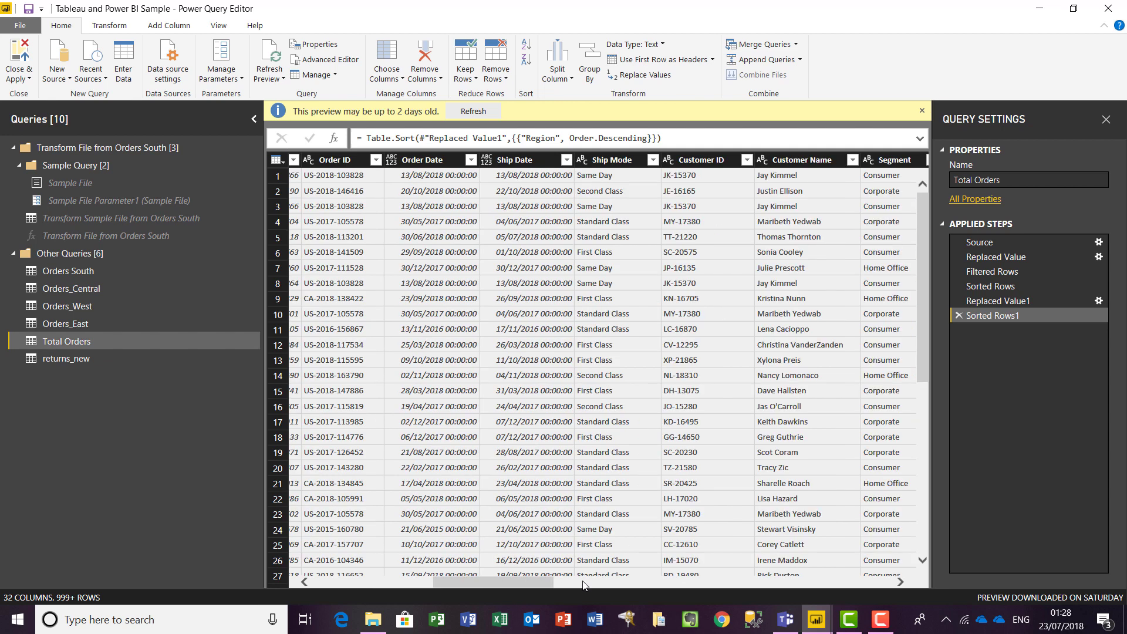
right_click(352, 160)
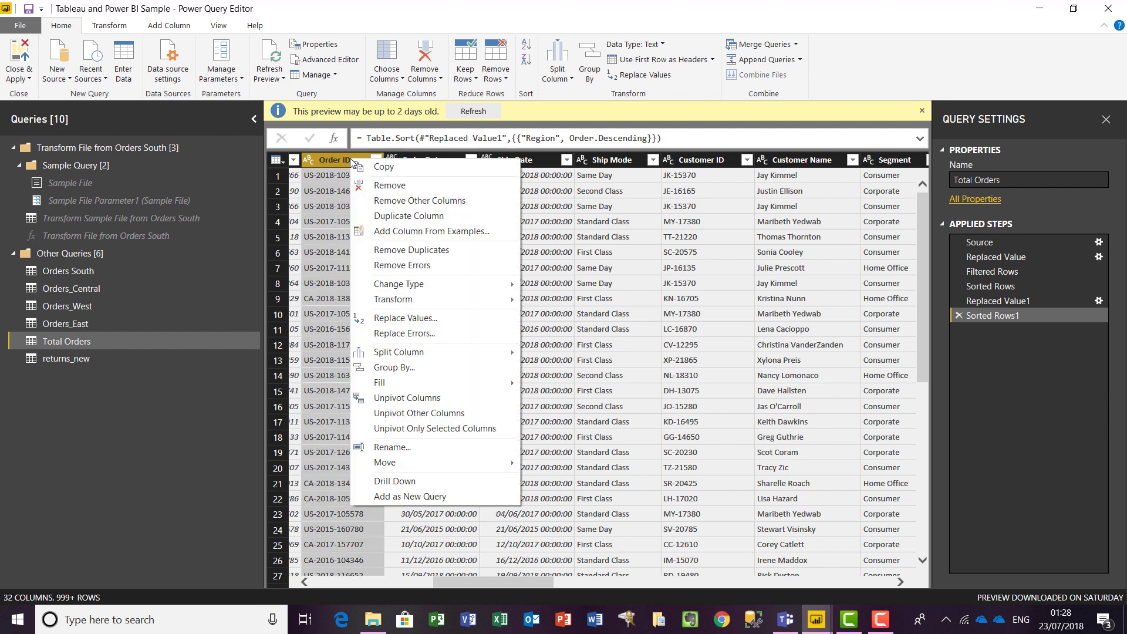
click(478, 216)
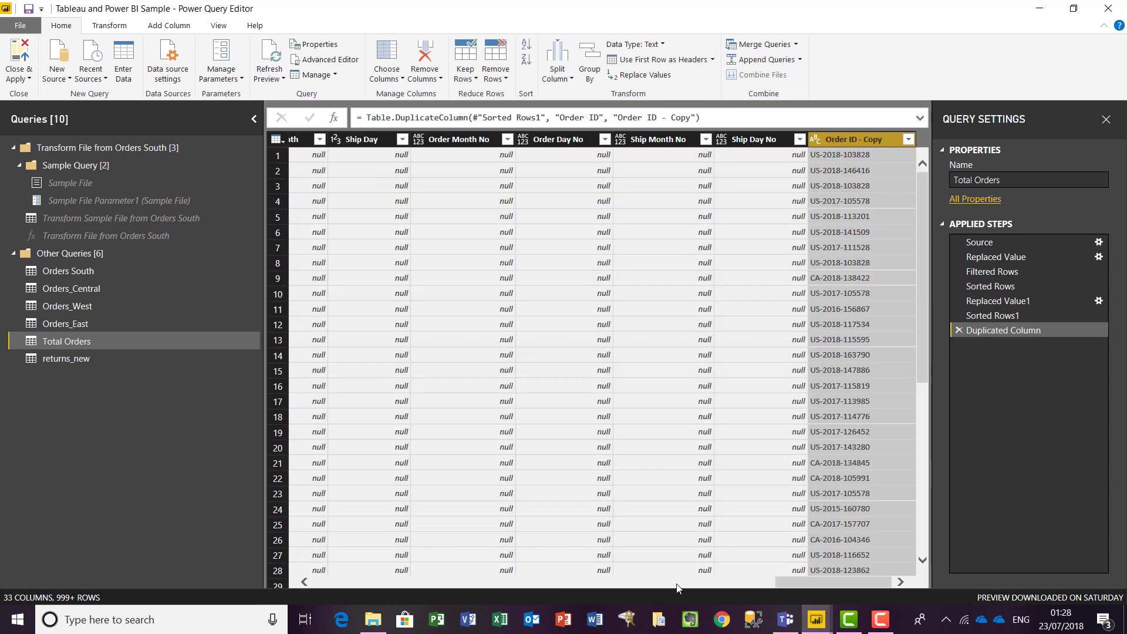
click(418, 582)
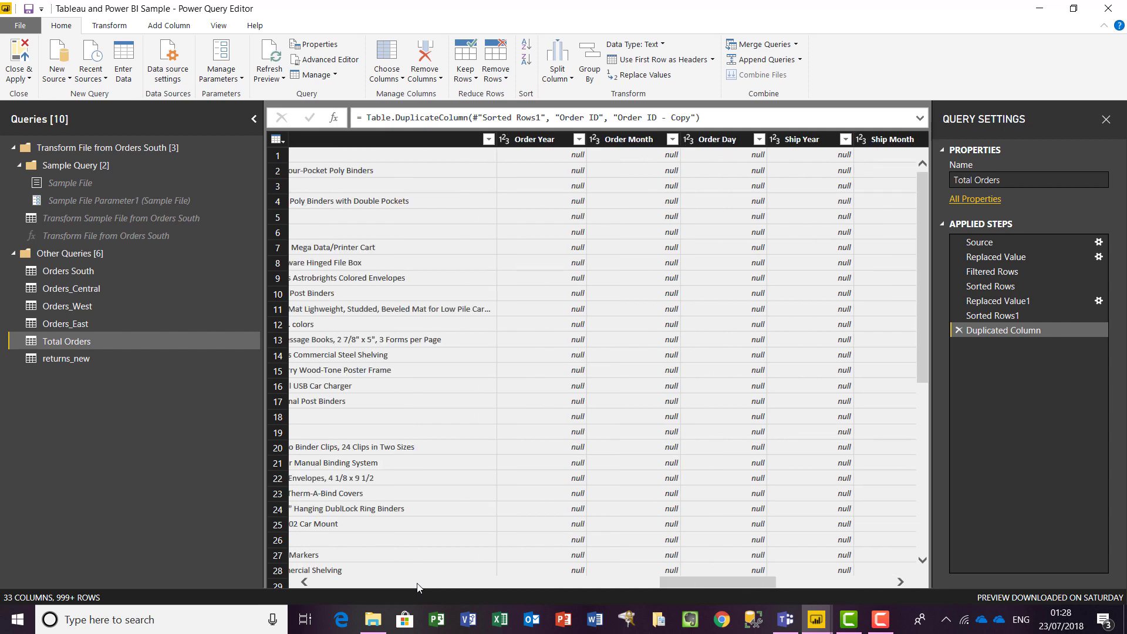
click(418, 583)
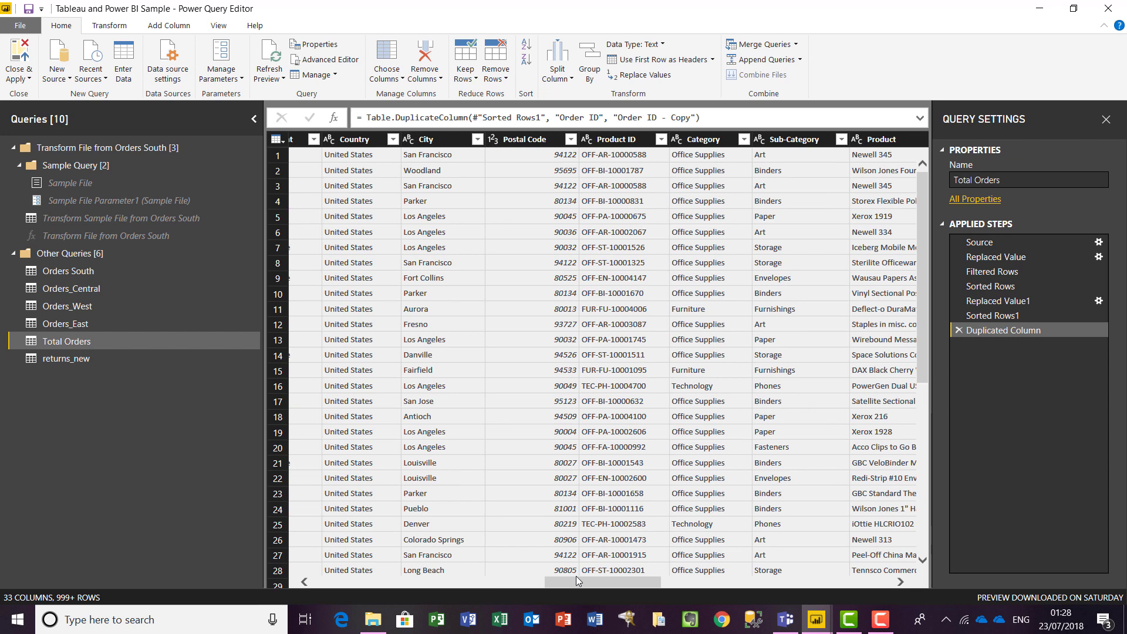
drag(576, 576, 554, 583)
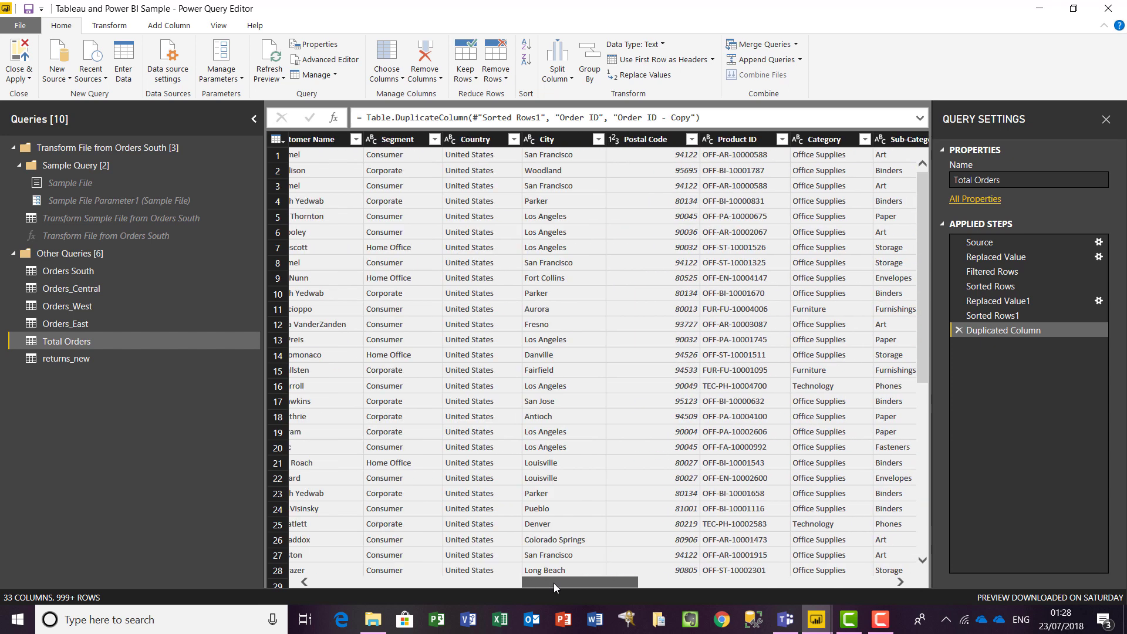
right_click(745, 140)
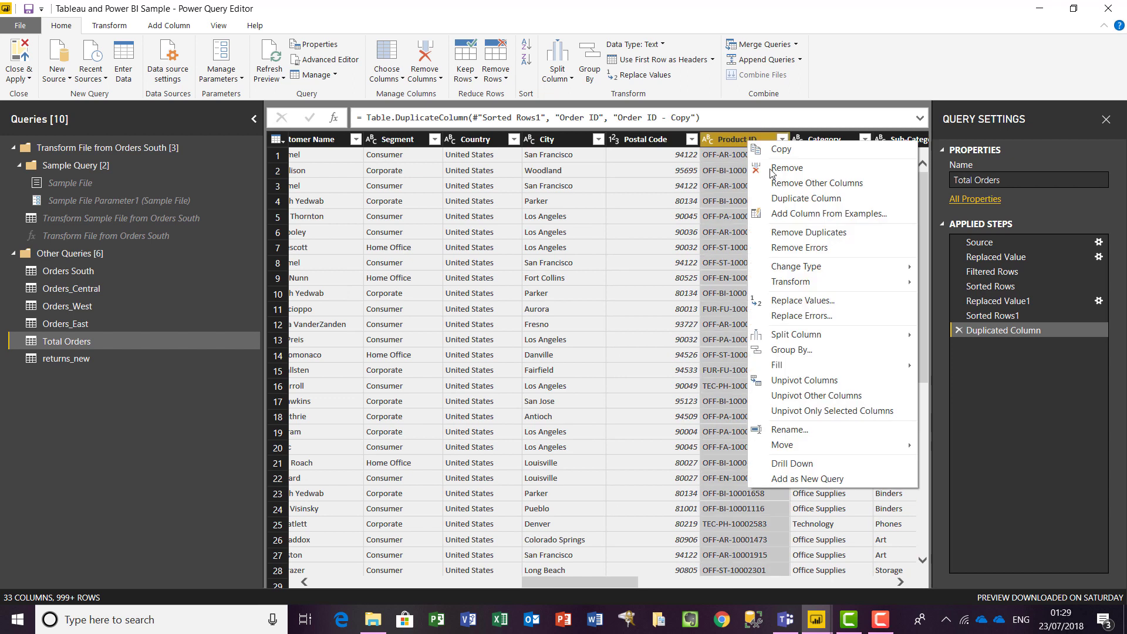
click(877, 200)
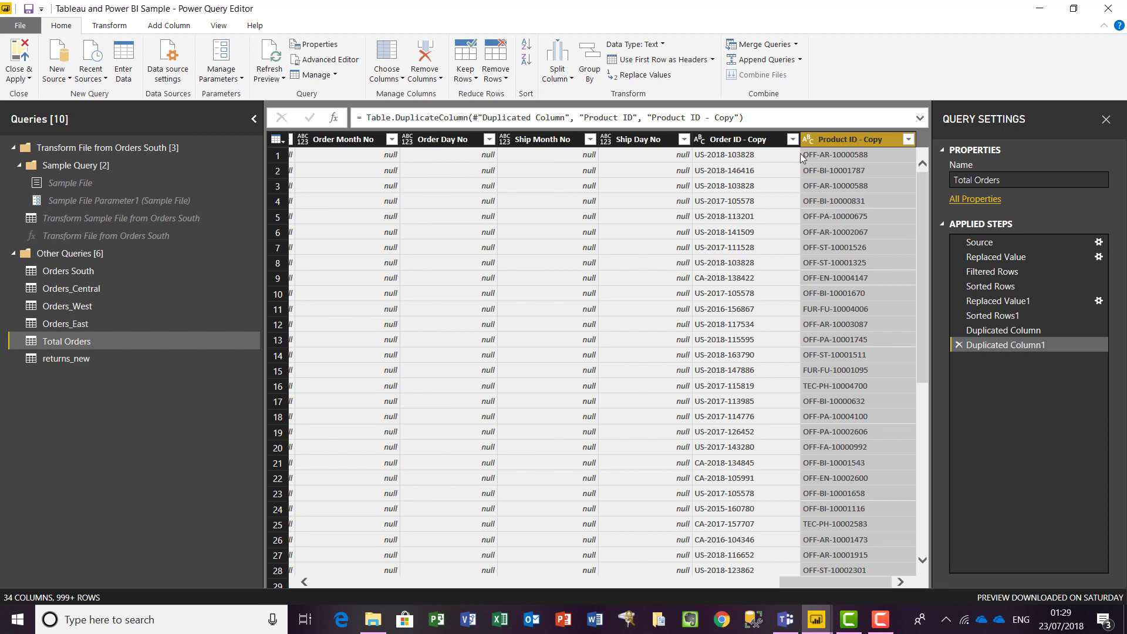
- Merge the Order ID - Copy and Product ID - Copy columns of Total Orders without a separator into Merged, and apply the query changes
shift+click(726, 142)
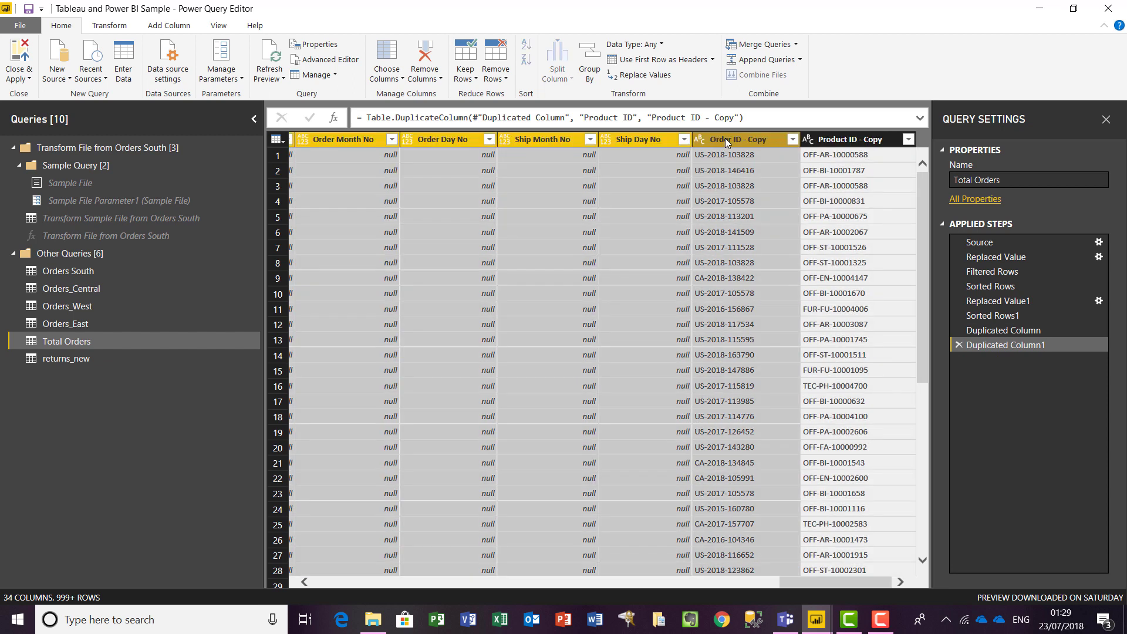
click(744, 140)
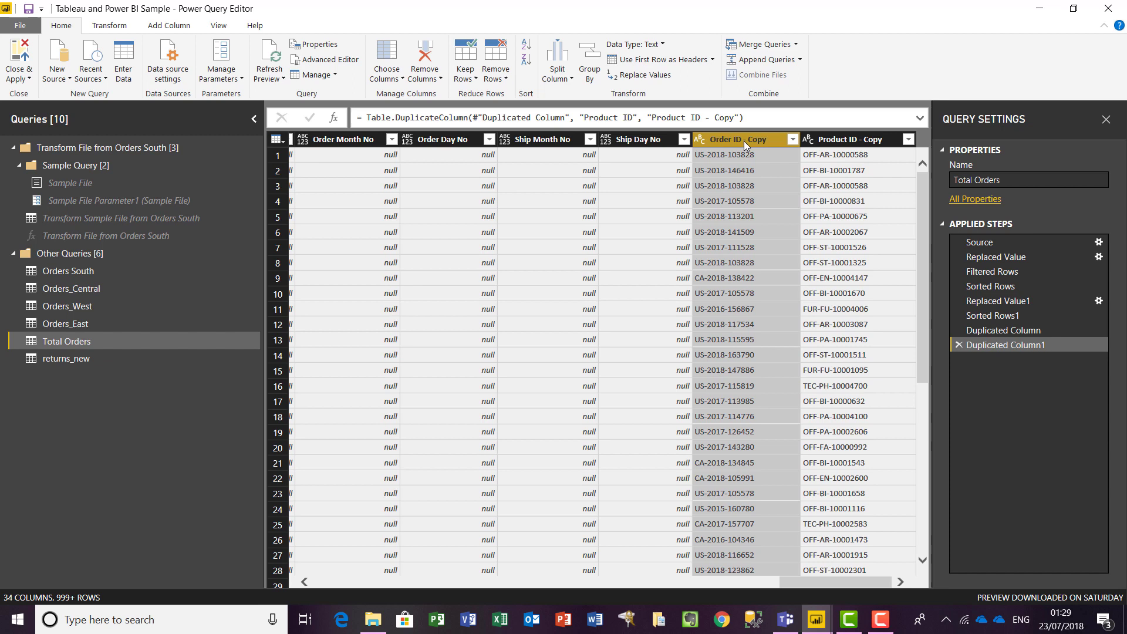
ctrl+click(837, 140)
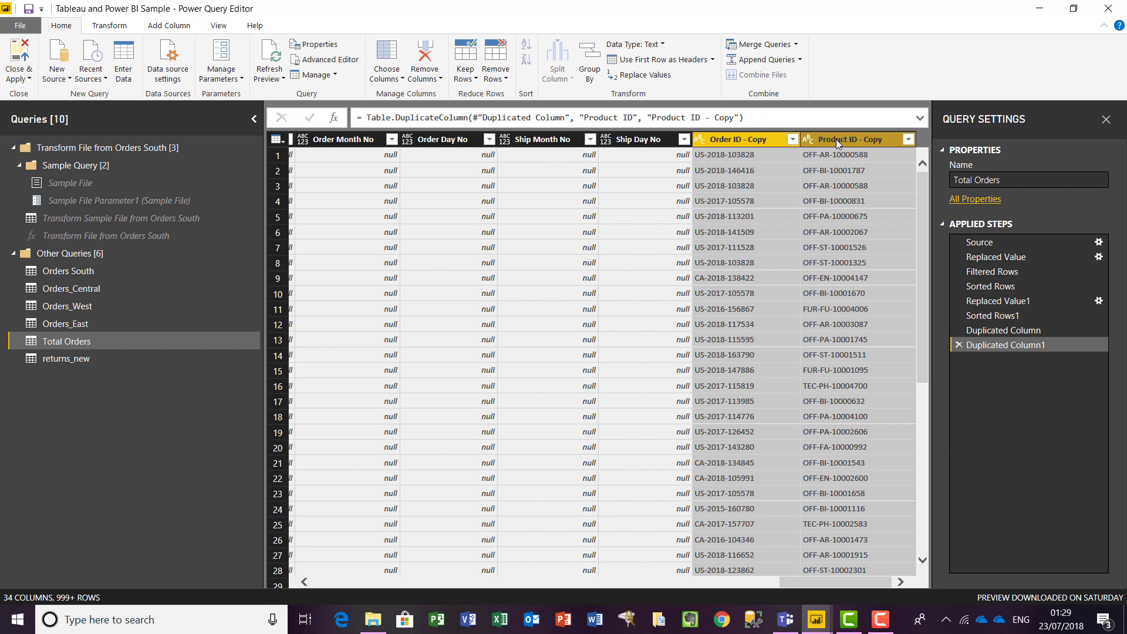
right_click(836, 139)
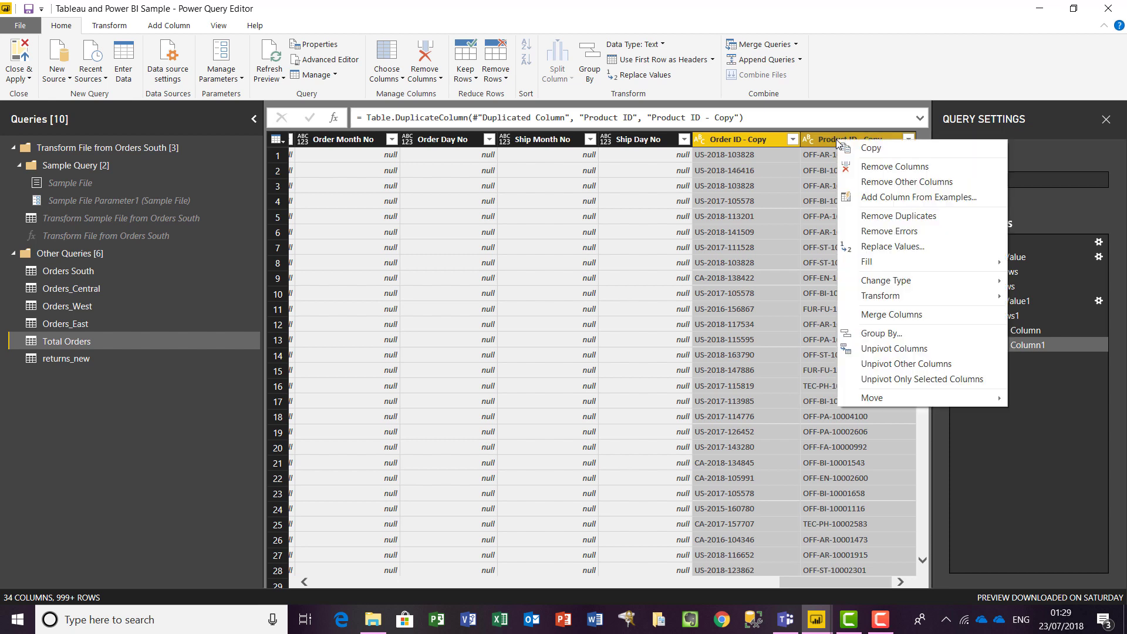
click(918, 312)
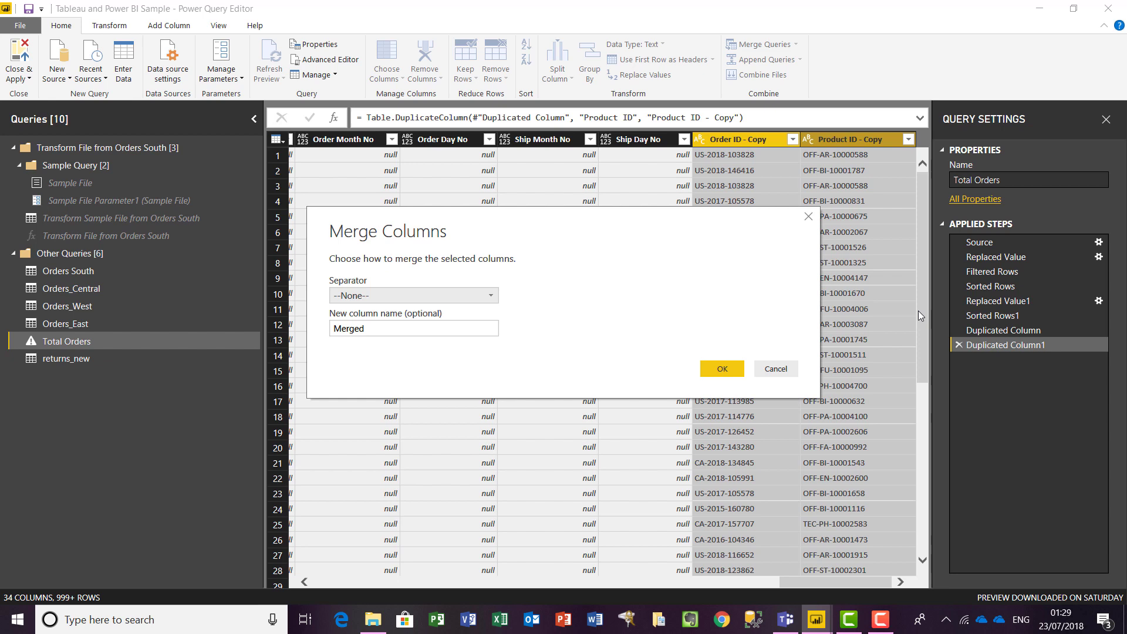
click(720, 370)
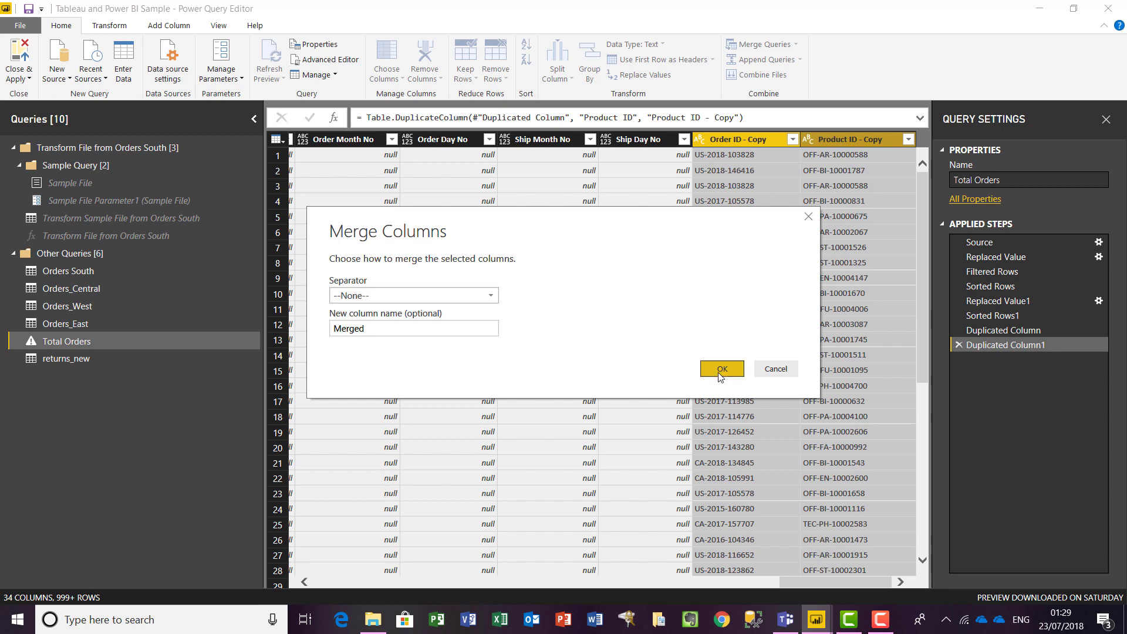
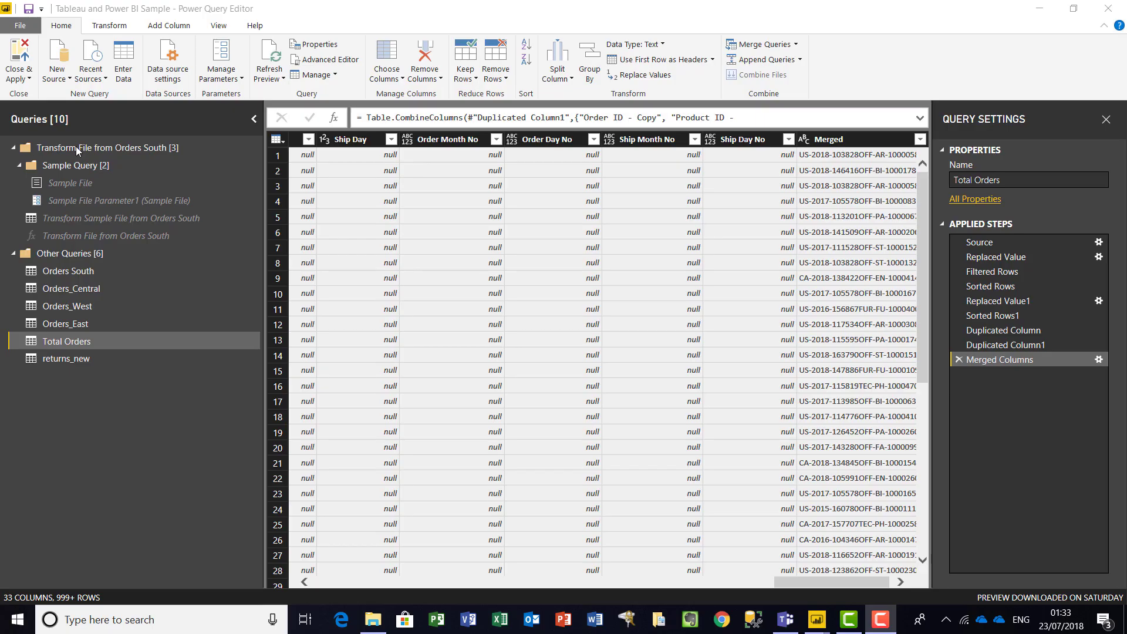
click(25, 83)
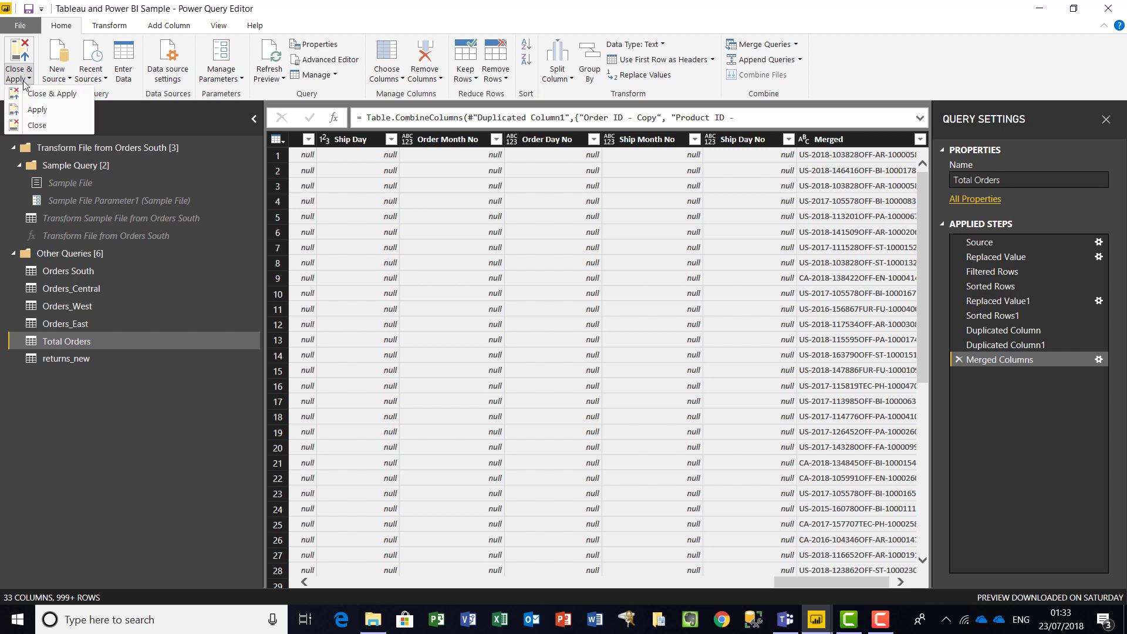
click(56, 96)
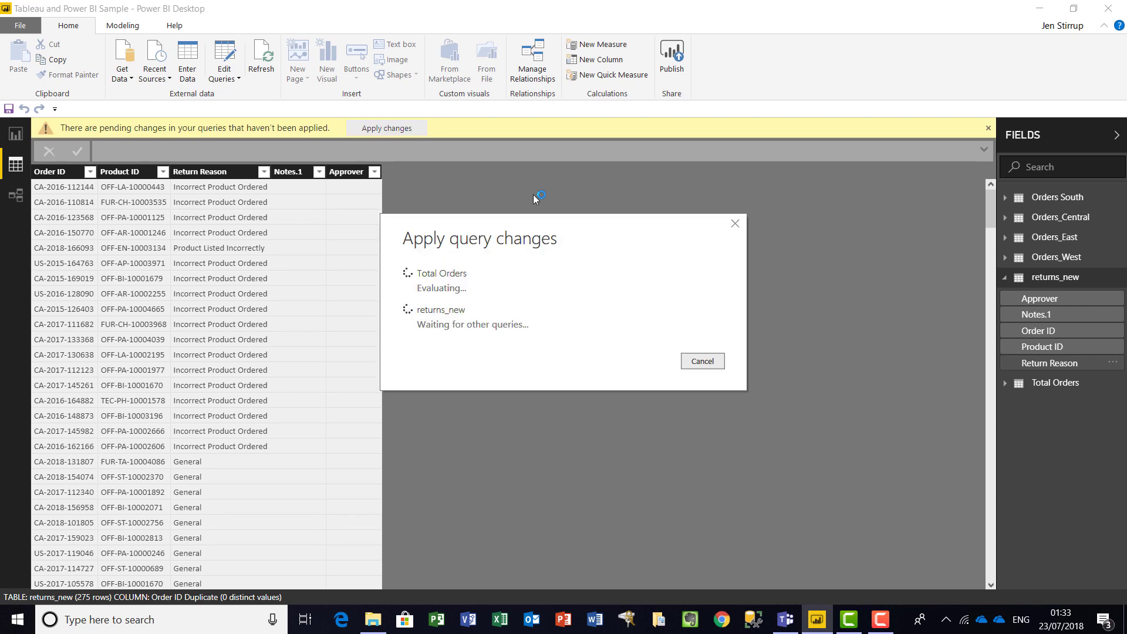
- Create an active many-to-one relationship with single cross filter direction from Total Orders (Merged) to returns_new (Merged)
click(533, 70)
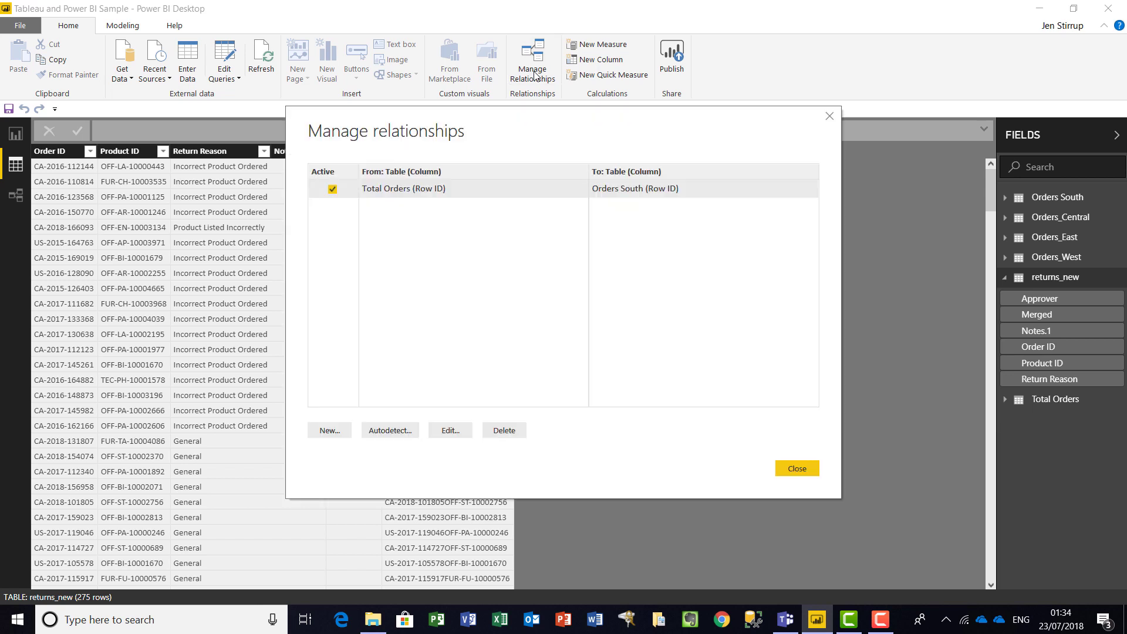
click(341, 430)
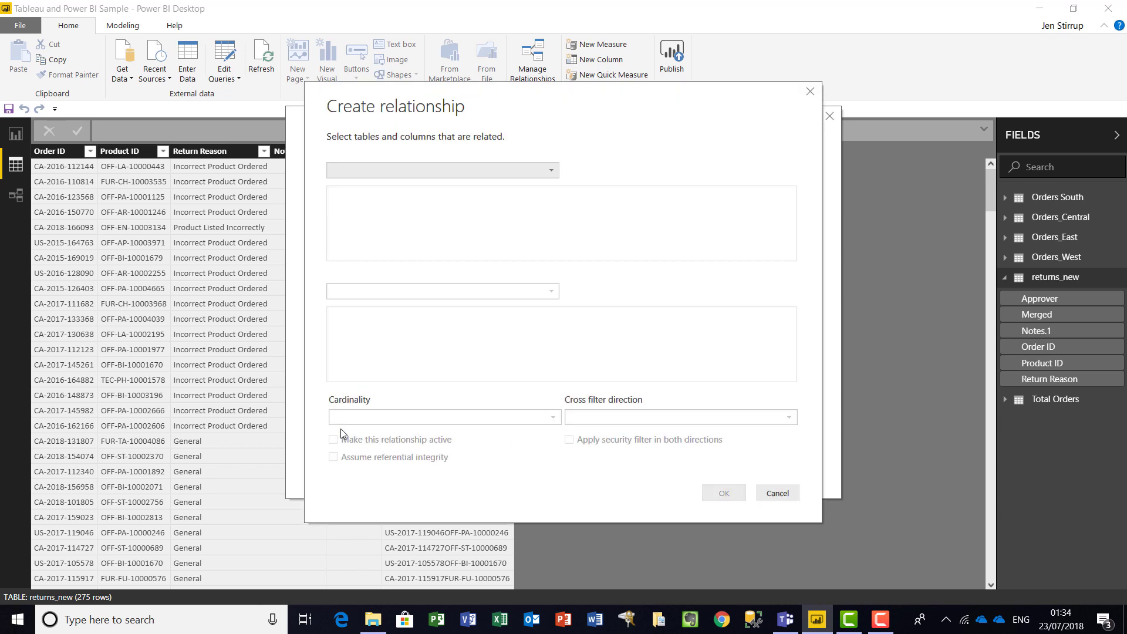
click(547, 173)
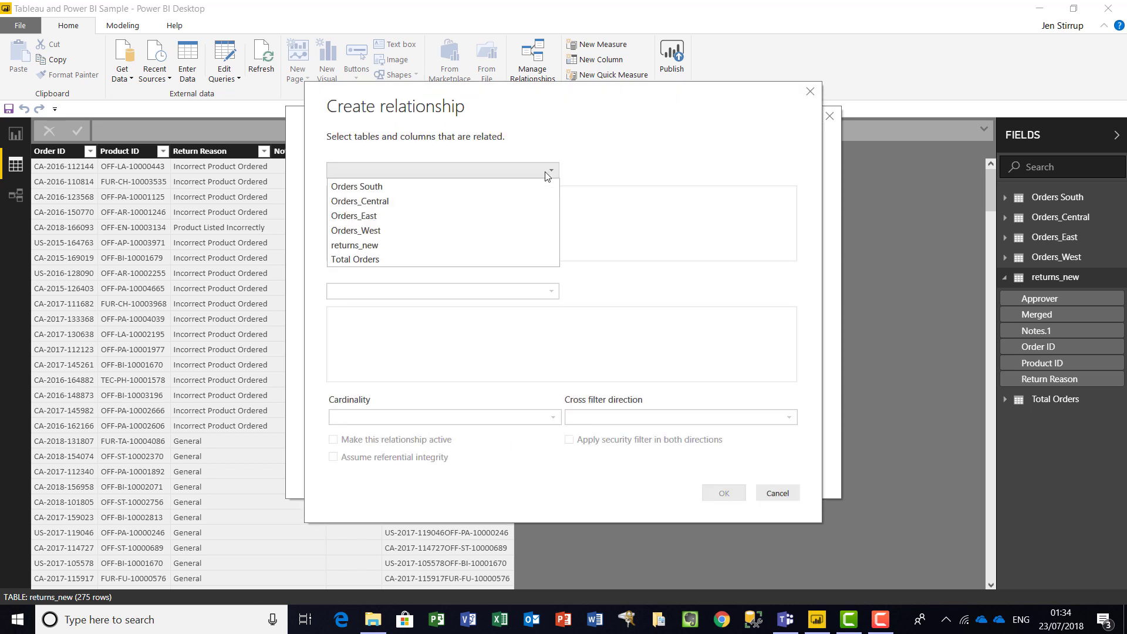
click(486, 259)
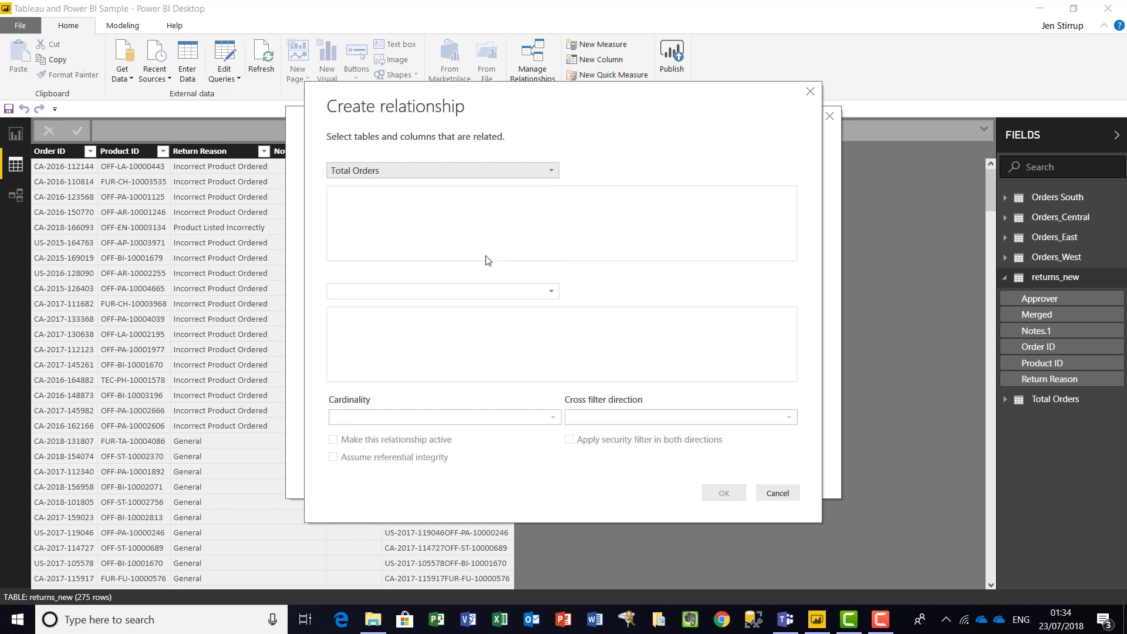
click(552, 291)
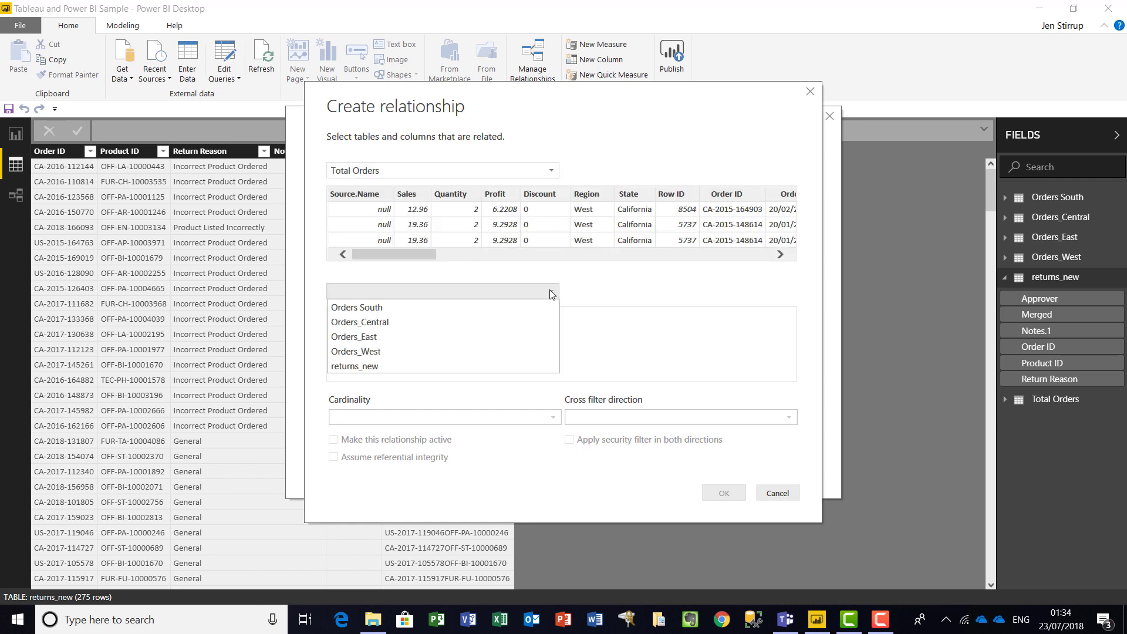
click(498, 367)
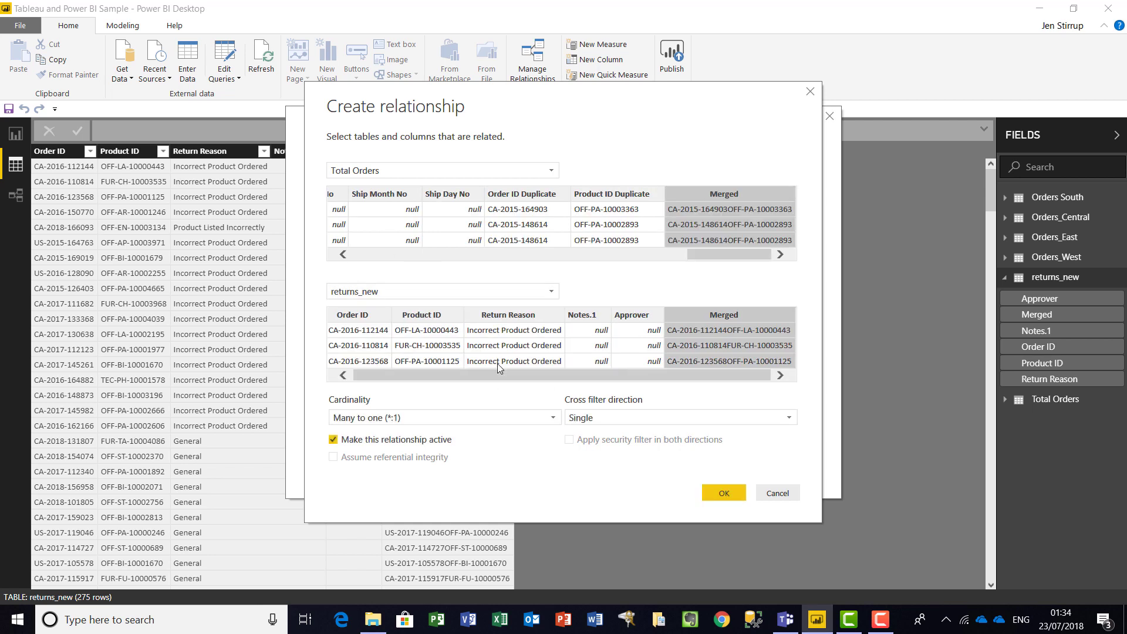
click(722, 493)
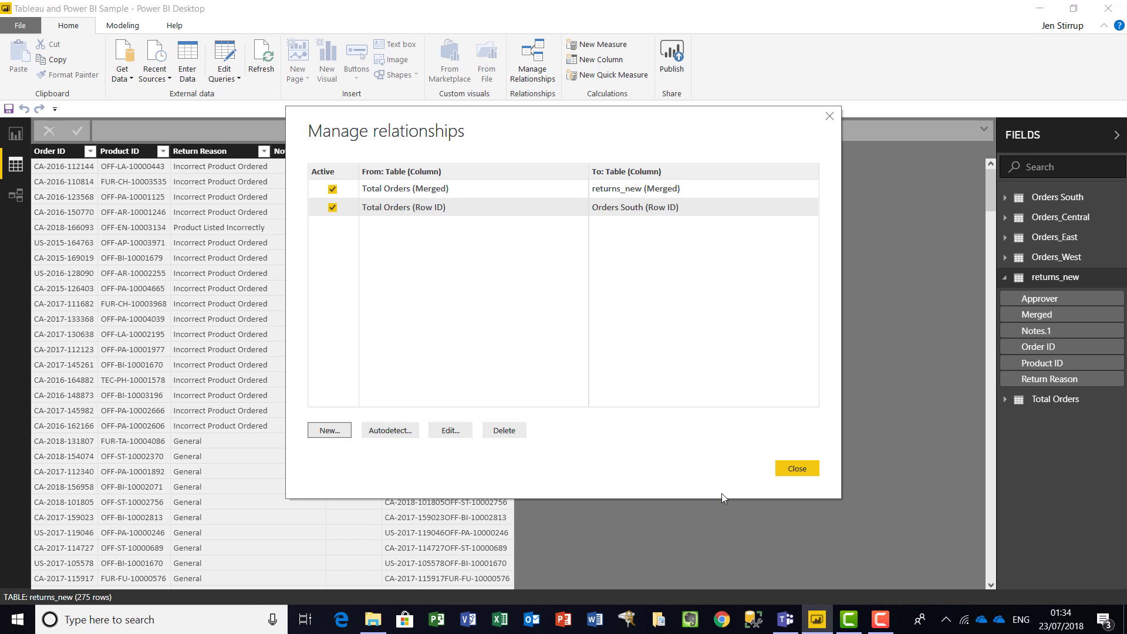
- Review the cardinality options of the Total Orders to returns_new relationship, keeping Many to one (*:1), and finish managing relationships
click(477, 191)
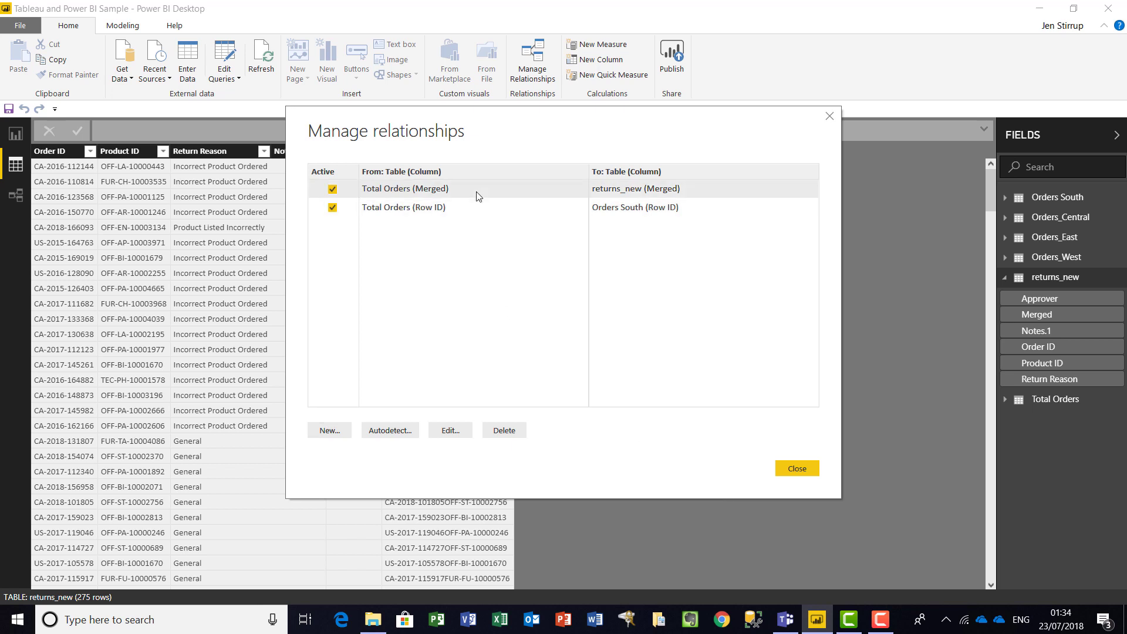
click(450, 431)
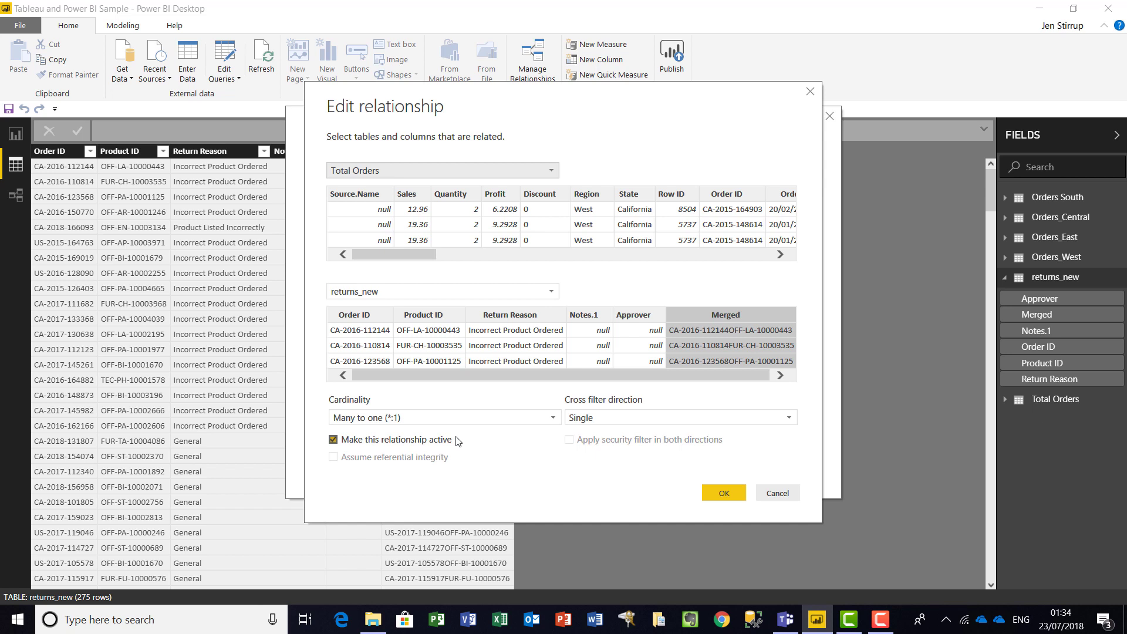
click(554, 421)
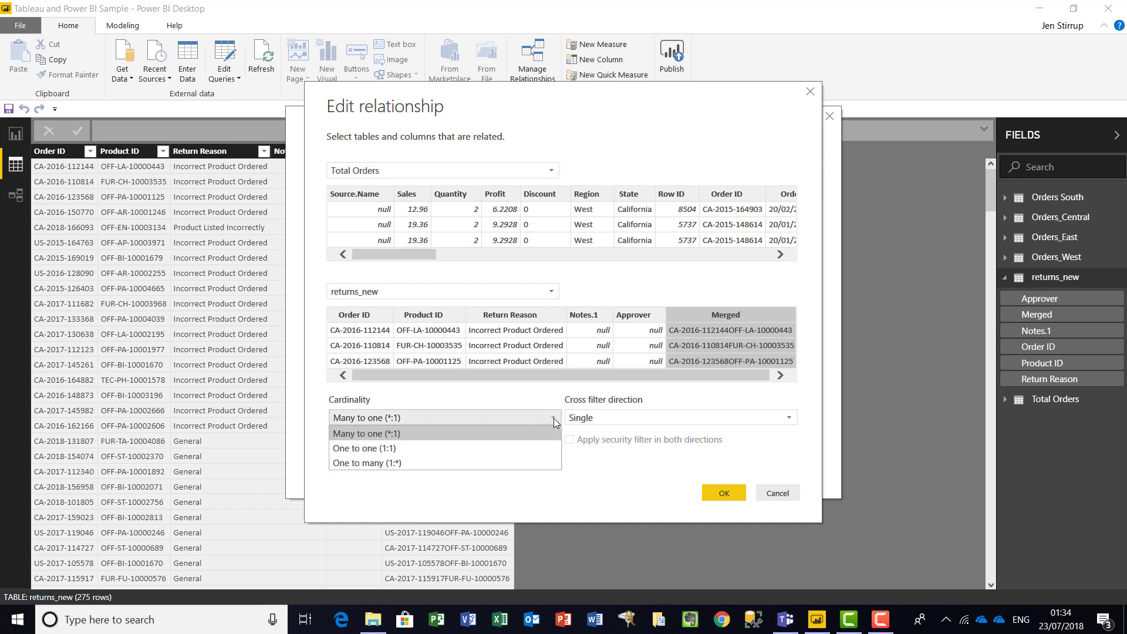
click(606, 473)
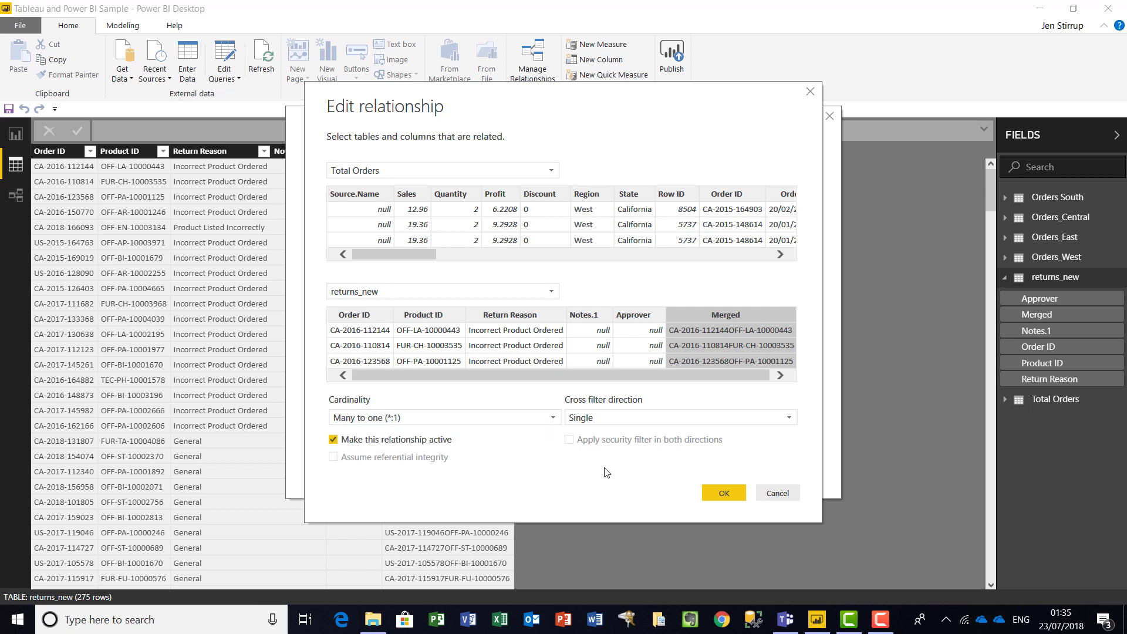
click(716, 492)
click(800, 468)
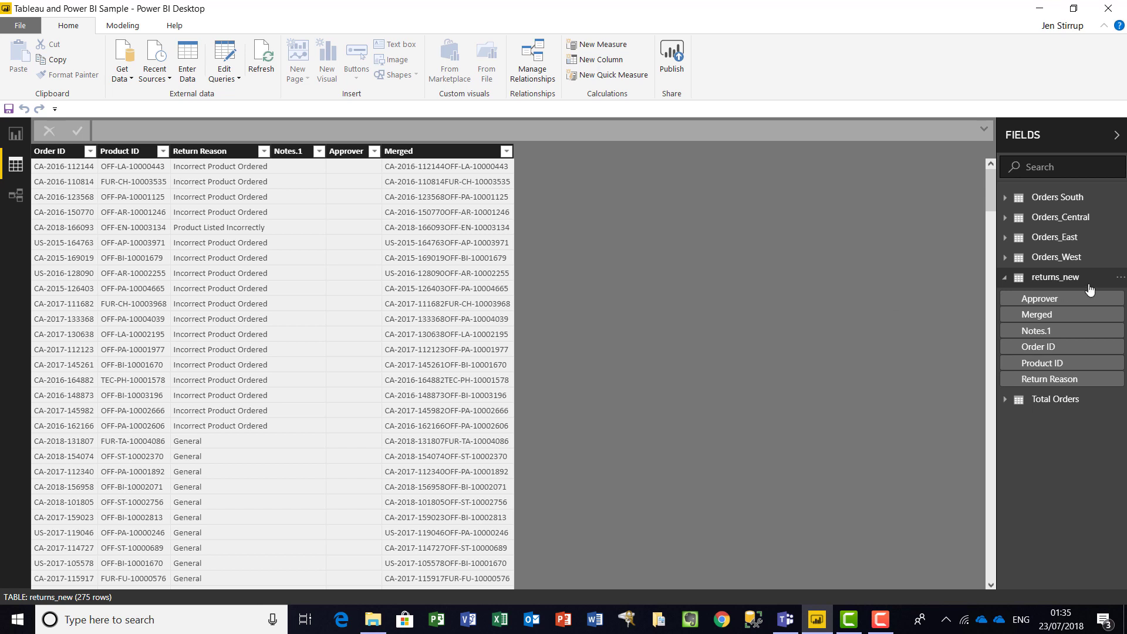
- Examine the Total Orders table data across to its duplicate ID and Merged columns
click(1051, 400)
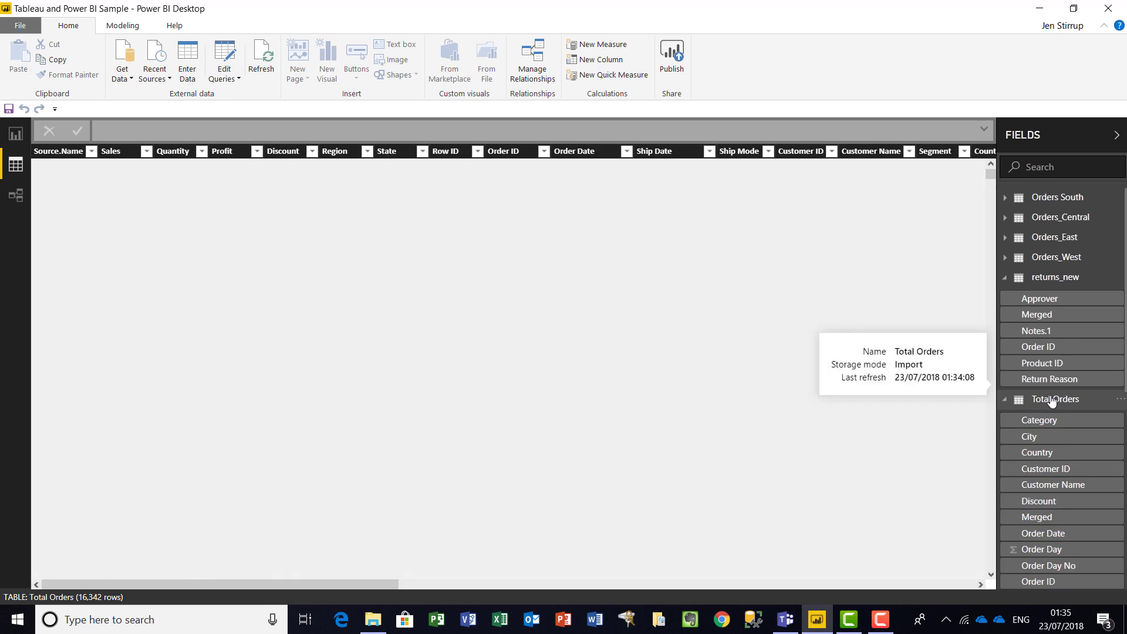
click(867, 584)
click(868, 584)
scroll(867, 583, right, 2)
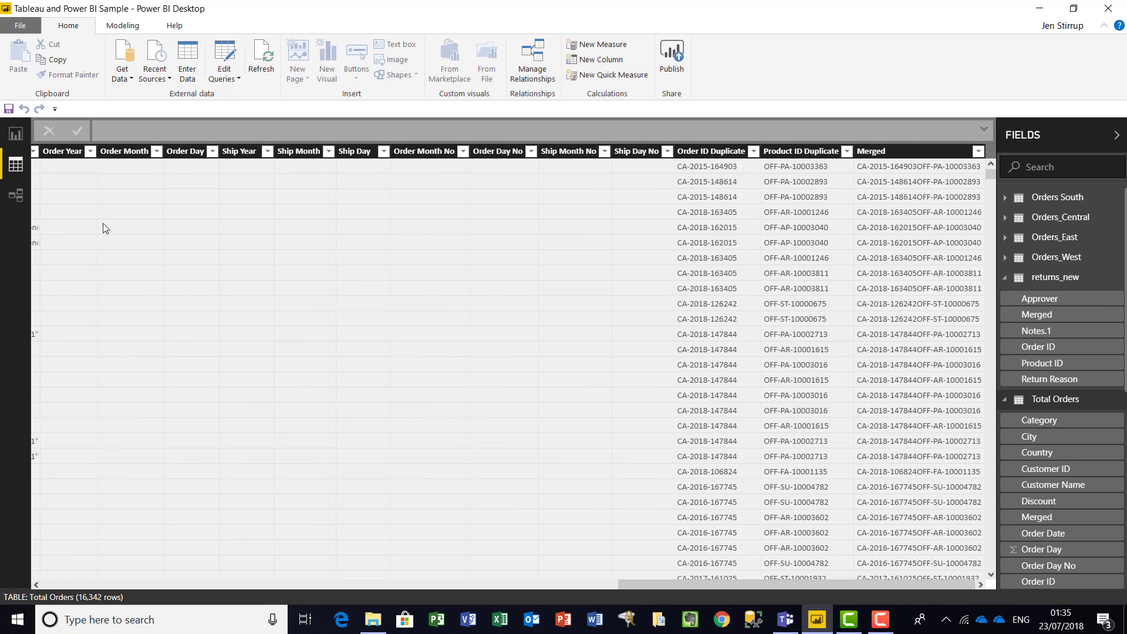
- Add a table visual of Return Reason from returns_new to the report page and move it toward the page's interior
click(16, 133)
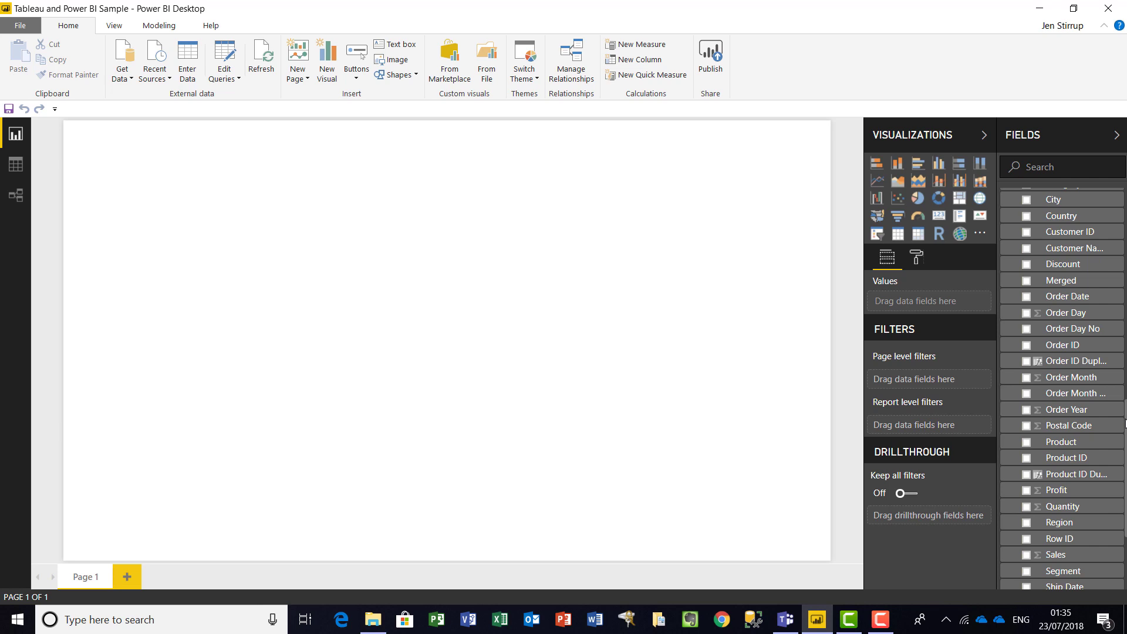
scroll(1123, 458, down, 3)
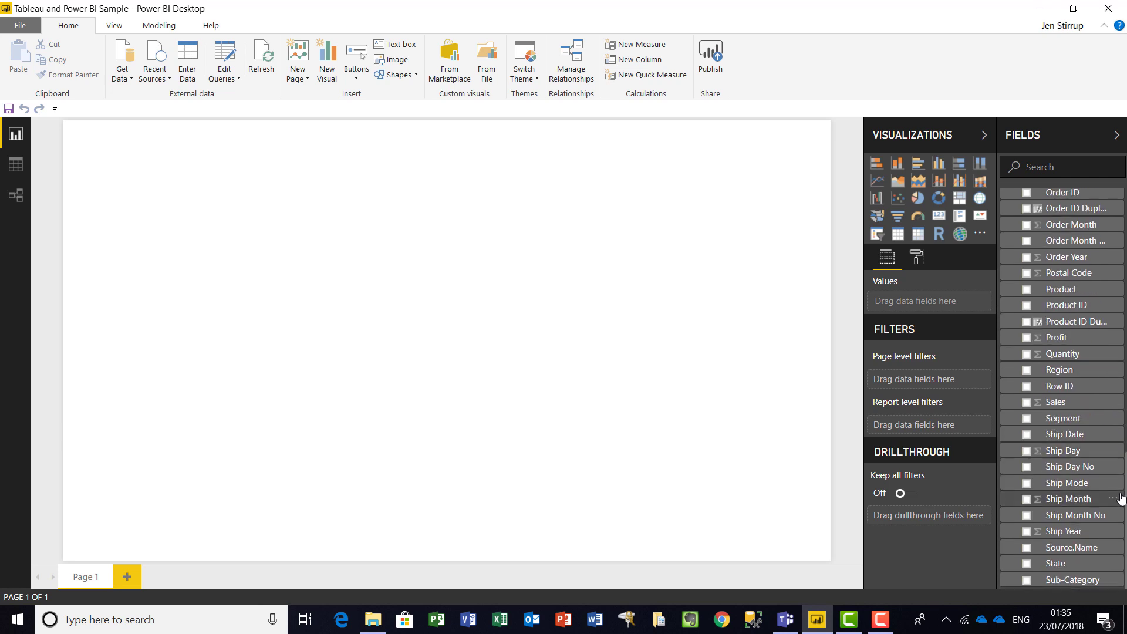
scroll(1124, 481, up, 7)
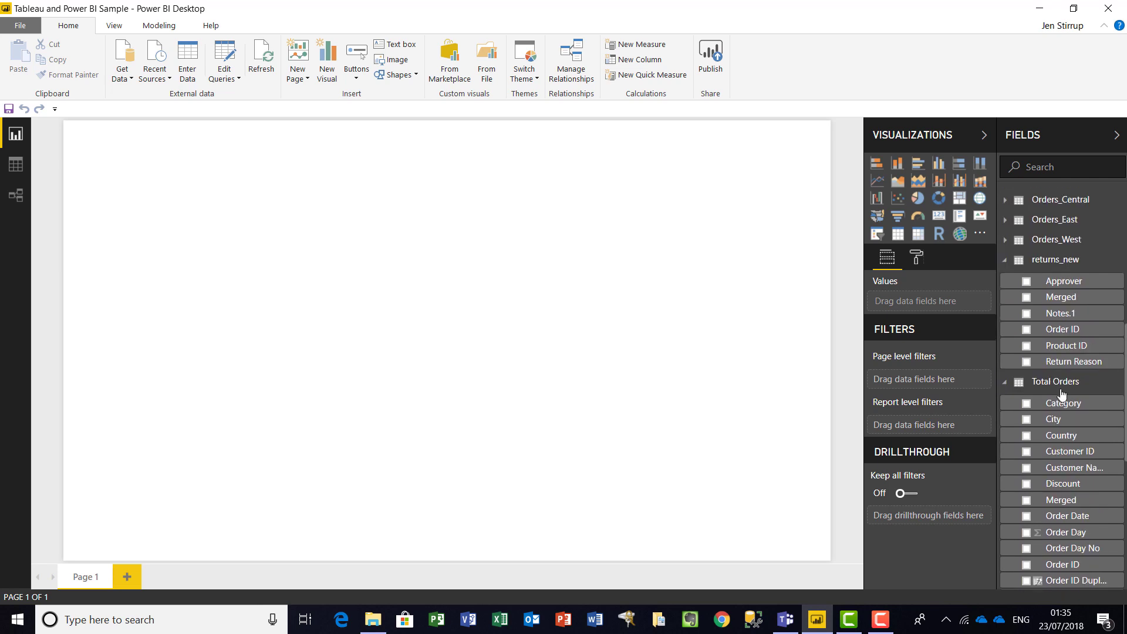
click(1026, 362)
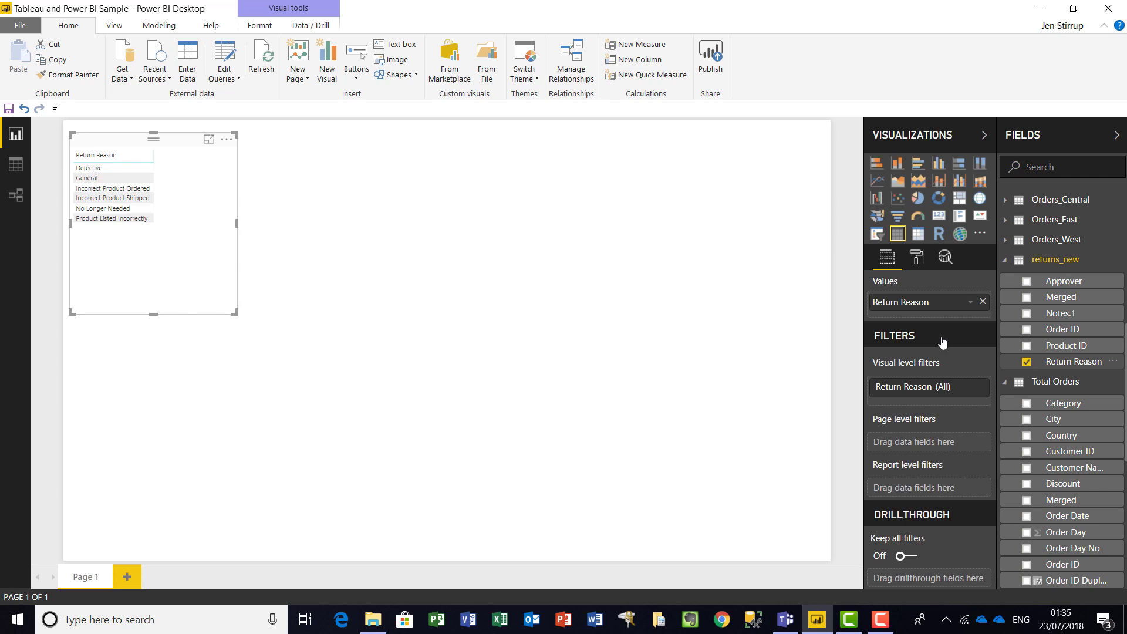
drag(135, 144, 276, 214)
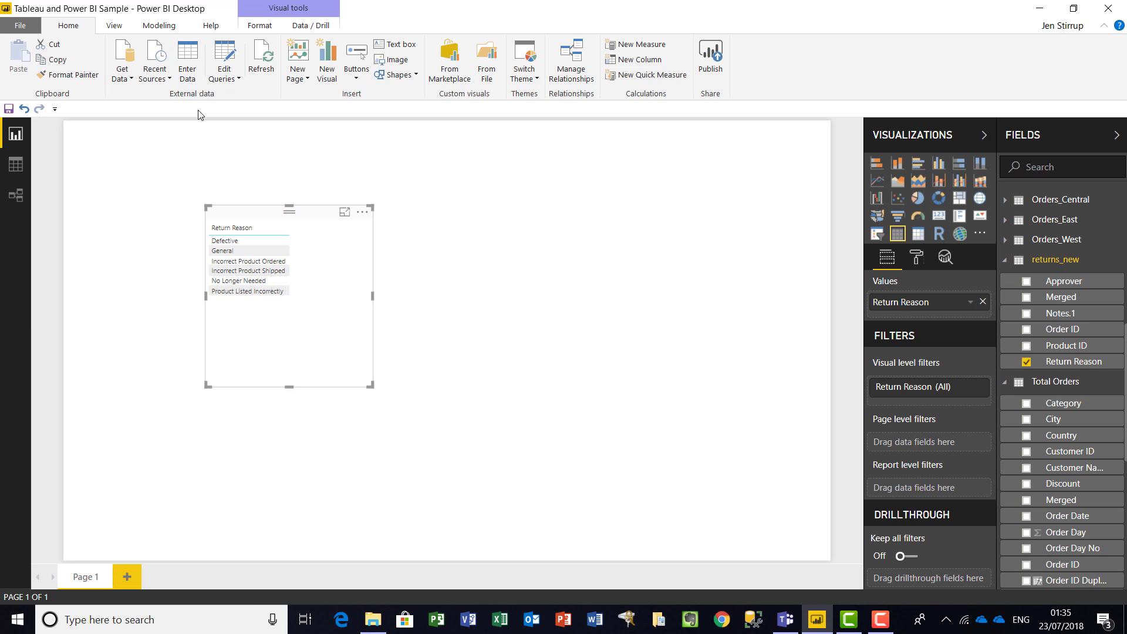
- Insert a text box on the report page with the text "What are my return reasons?"
click(388, 45)
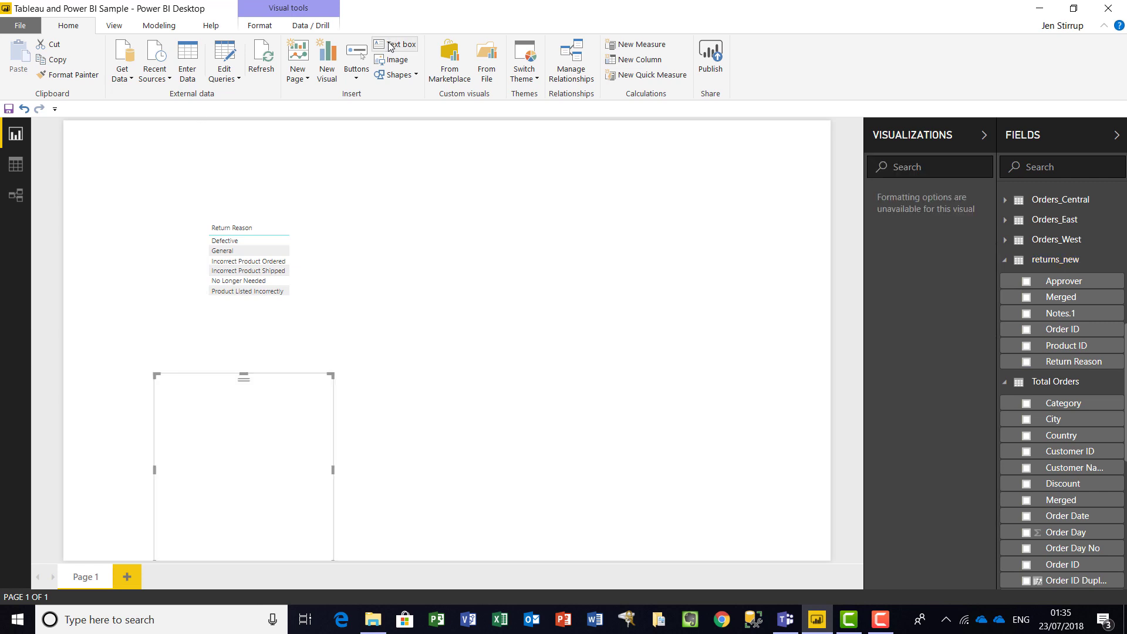
click(229, 402)
text(What are my return reasons)
text(?)
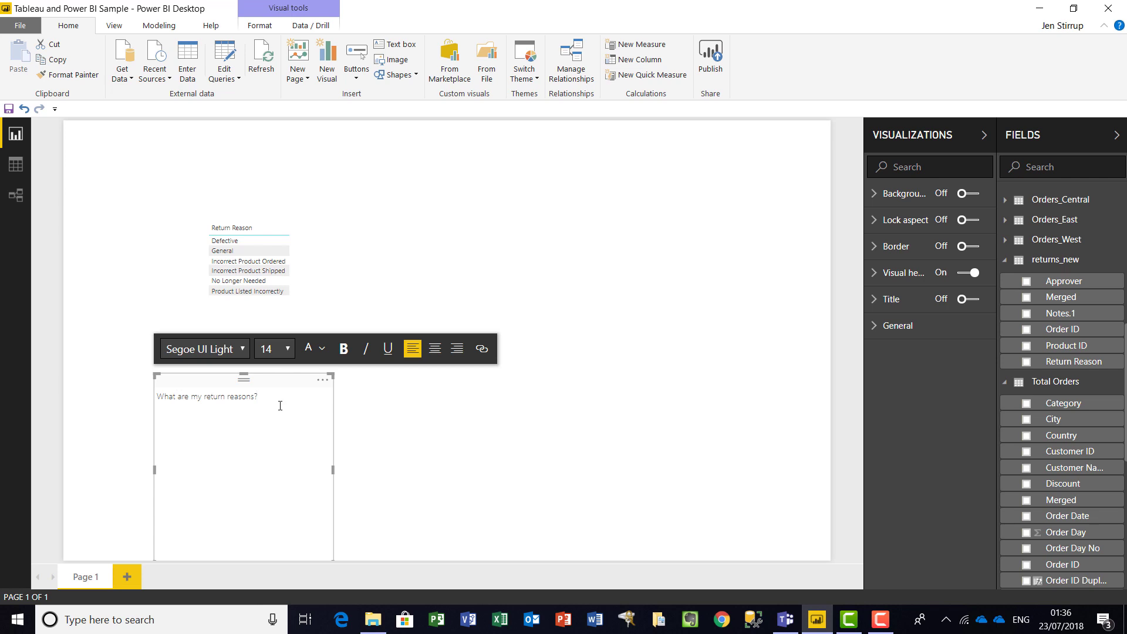
- Set the font size of the "What are my return reasons?" text to 28 and widen its text box
drag(268, 395, 159, 397)
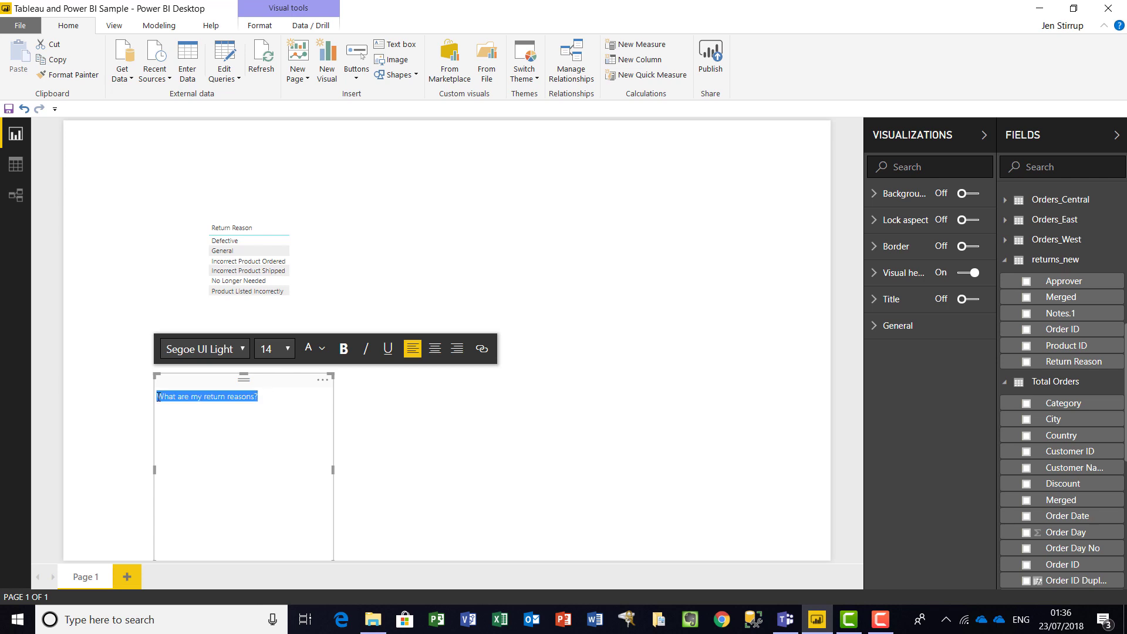
click(287, 349)
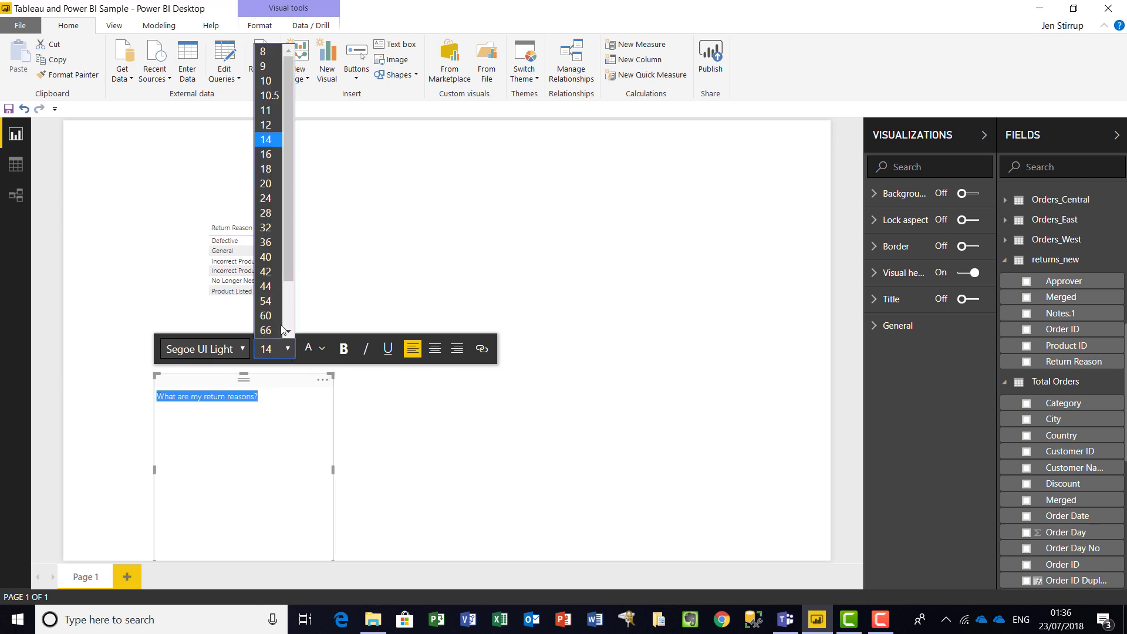
click(271, 183)
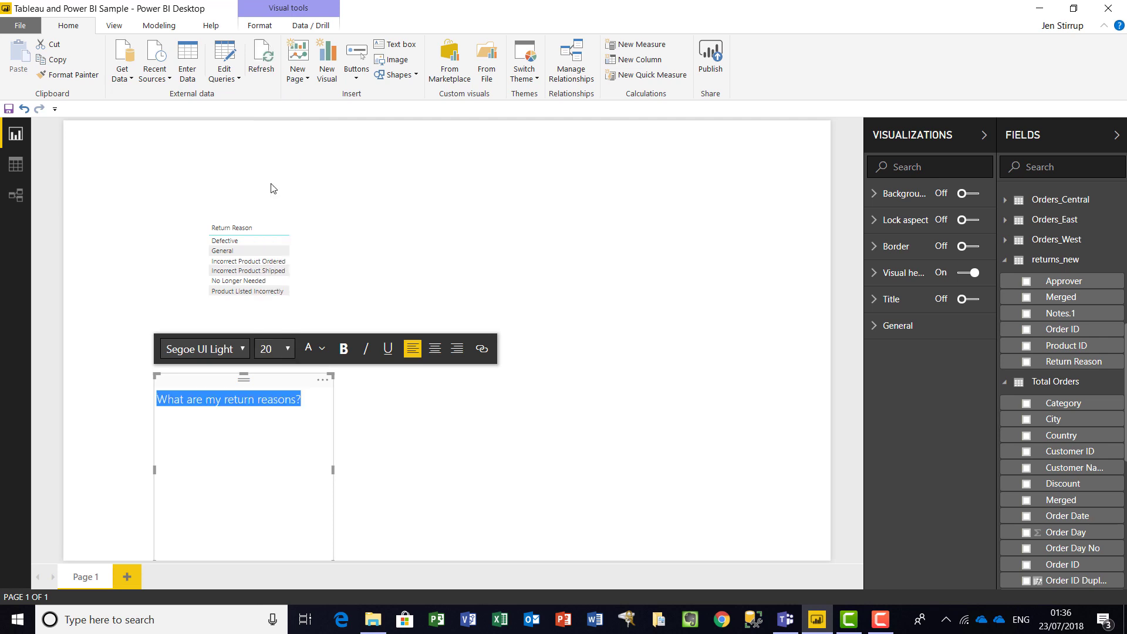
click(287, 348)
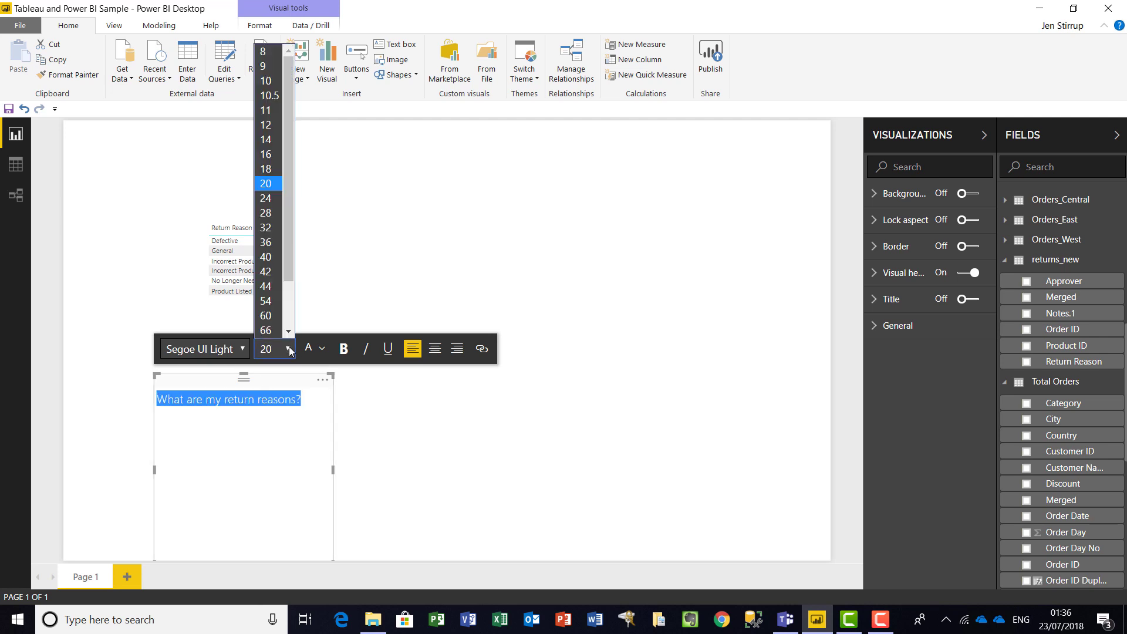
click(276, 213)
drag(334, 469, 426, 470)
click(333, 397)
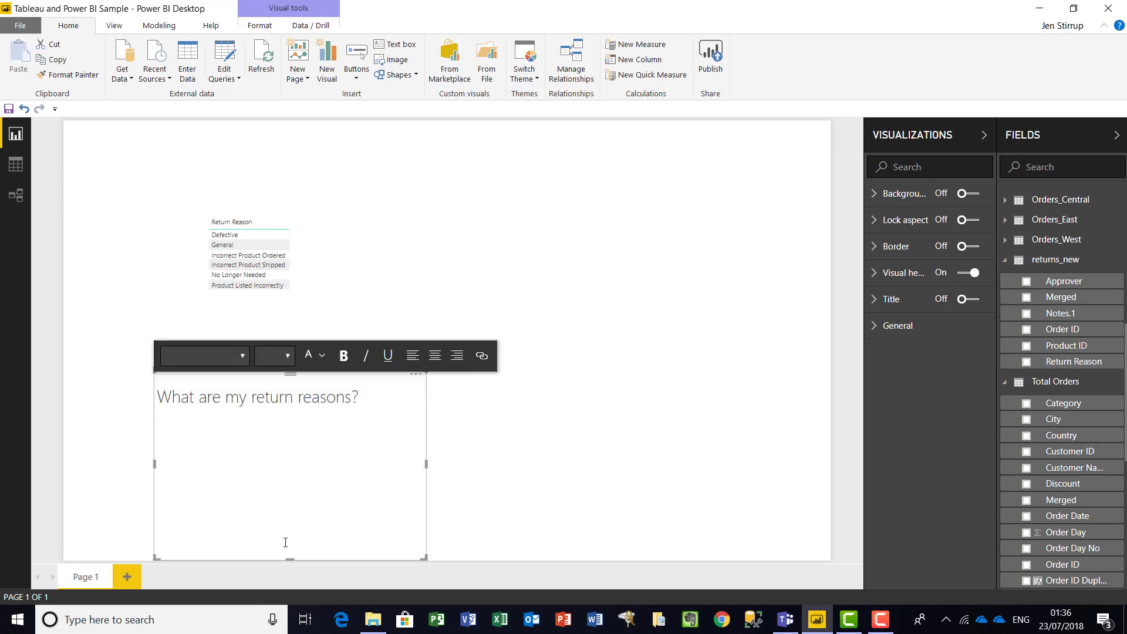
- Shorten the "What are my return reasons?" text box and move it to the report page's upper-left corner
drag(284, 561, 290, 433)
click(251, 392)
drag(250, 387, 171, 143)
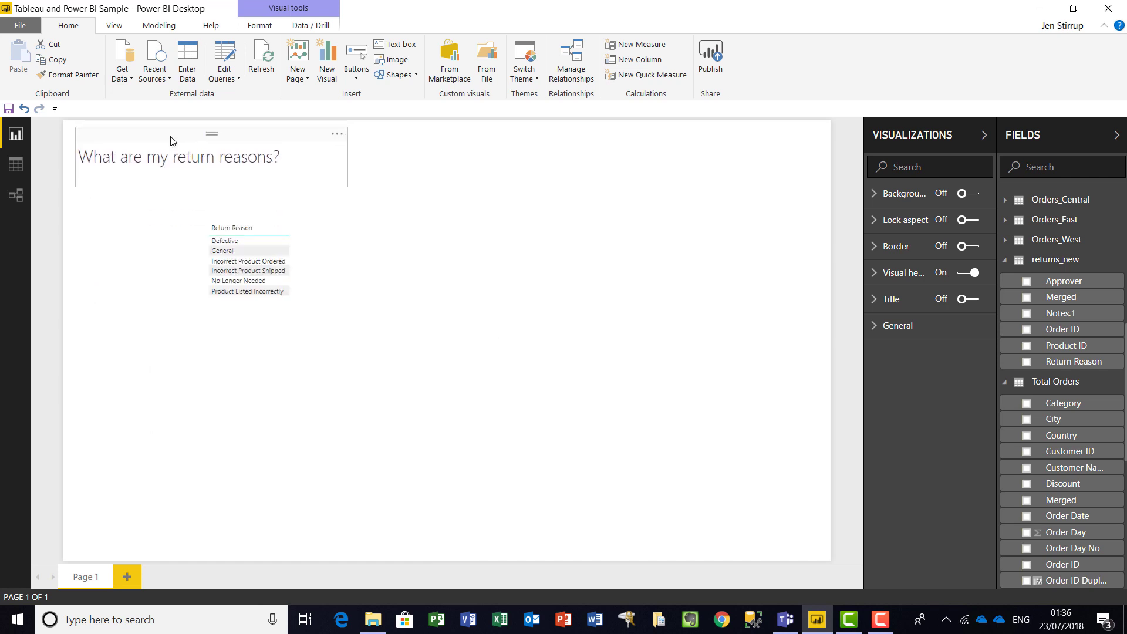
- Add Country and City from Total Orders to the Return Reason table and enlarge the table to show more rows
click(296, 245)
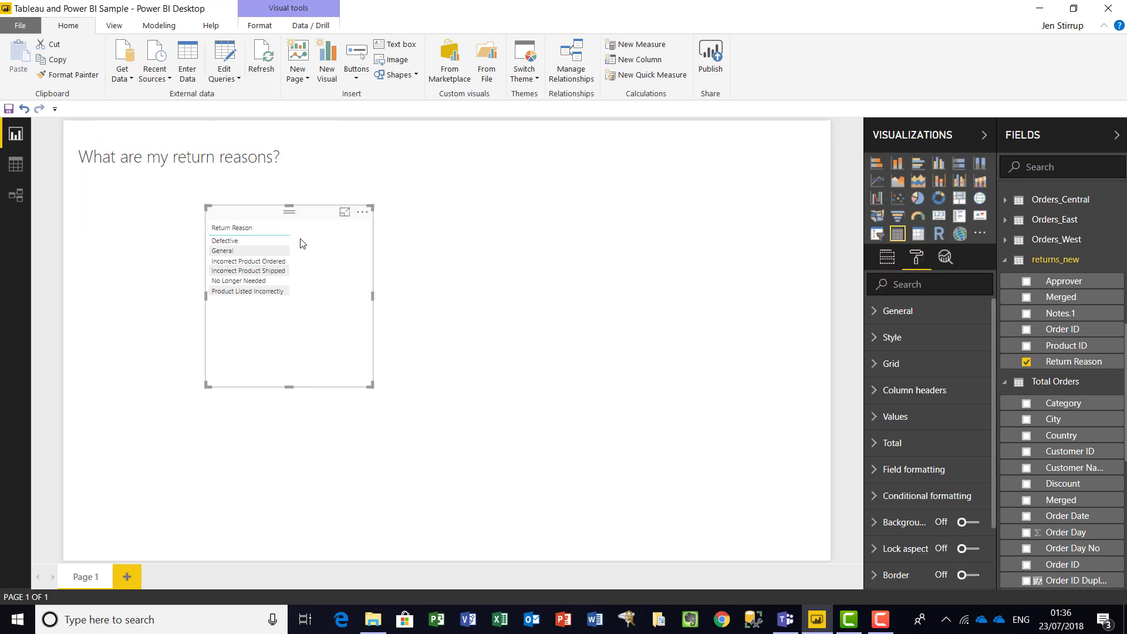
drag(291, 386, 295, 317)
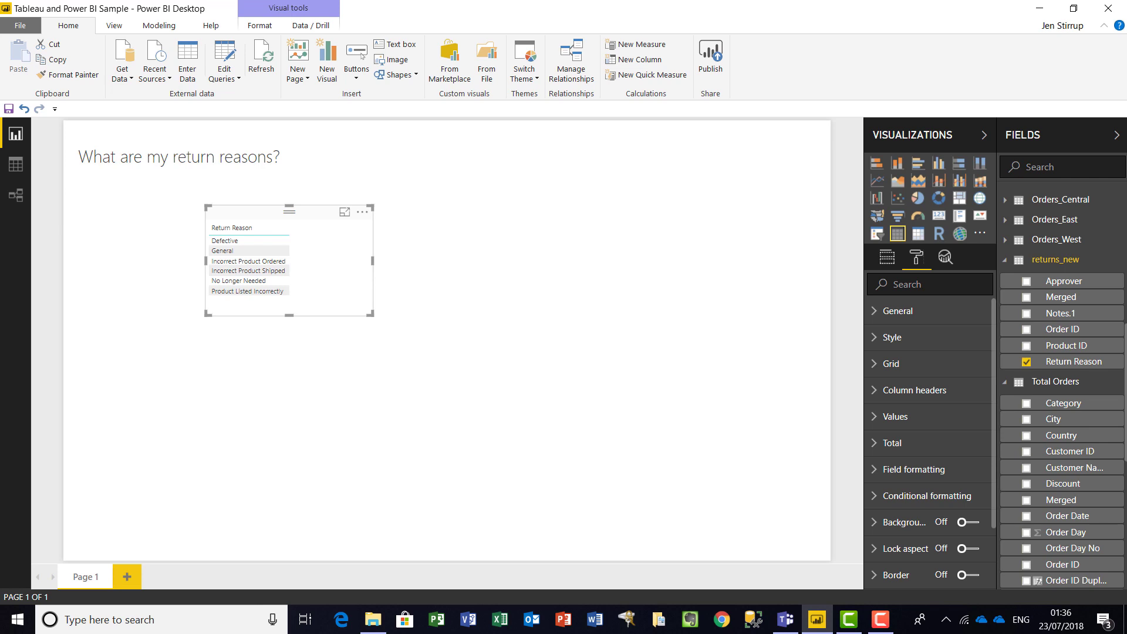
click(1026, 436)
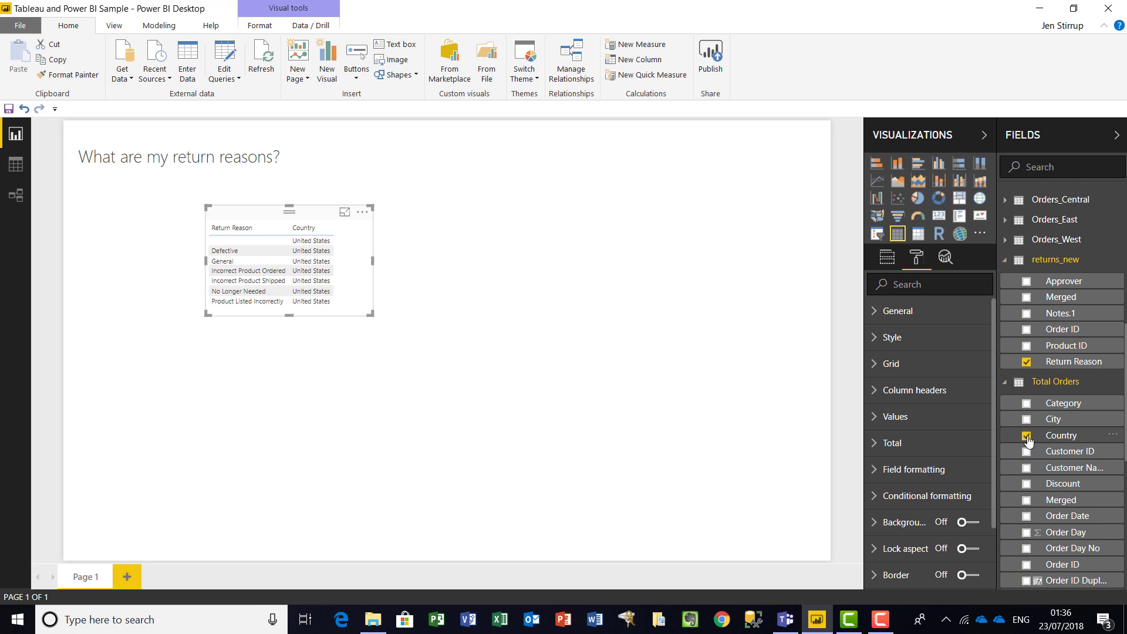
click(1028, 422)
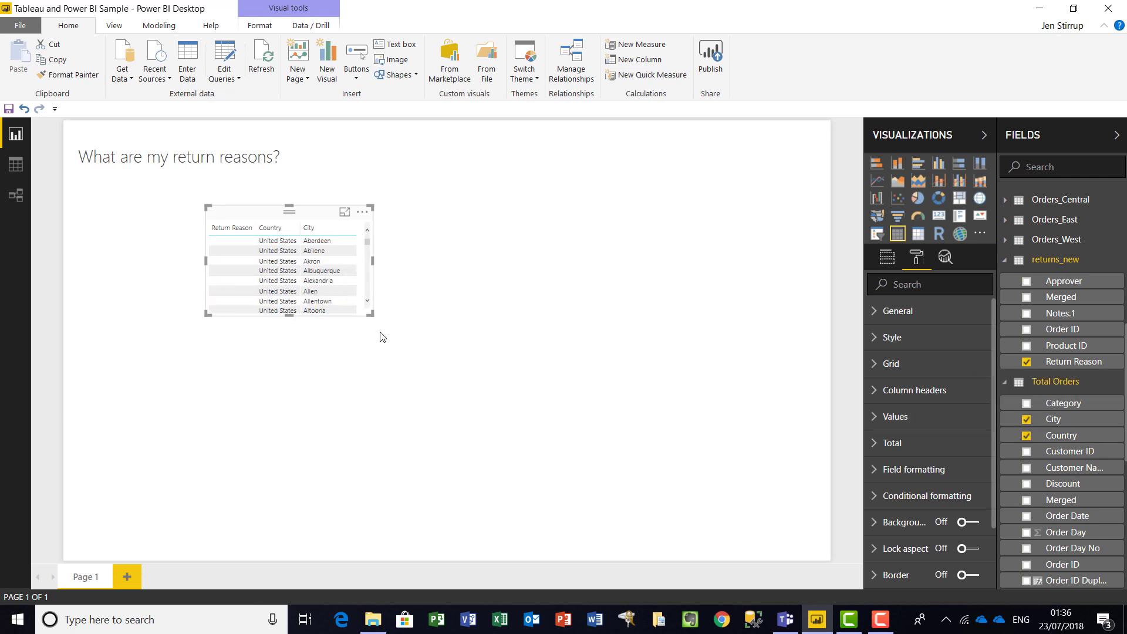
drag(370, 314, 573, 459)
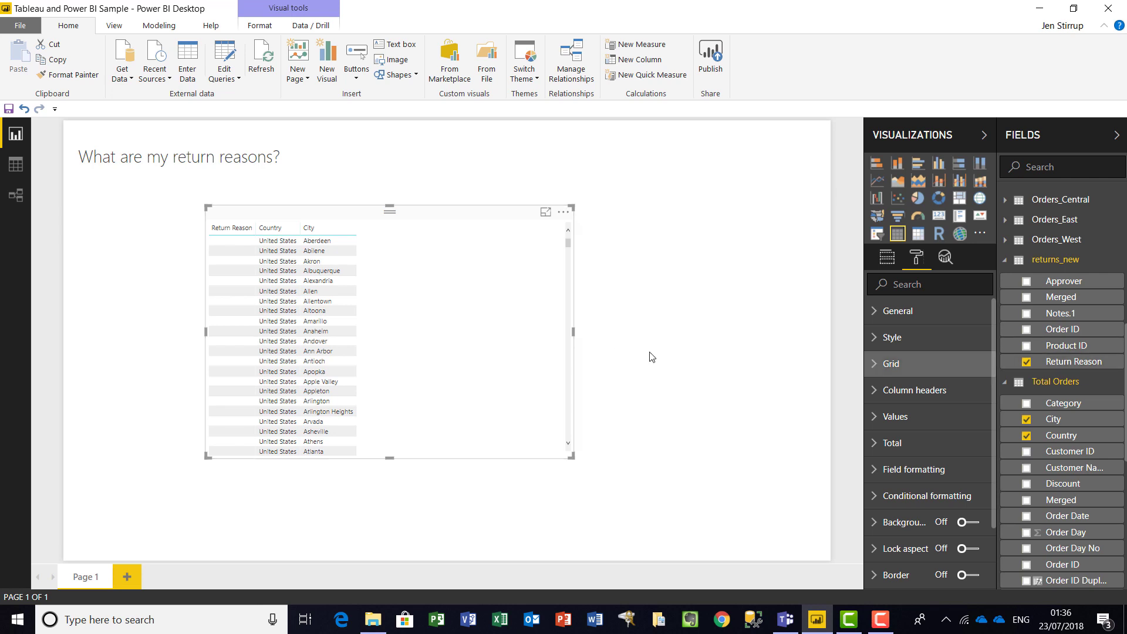
drag(568, 244, 567, 334)
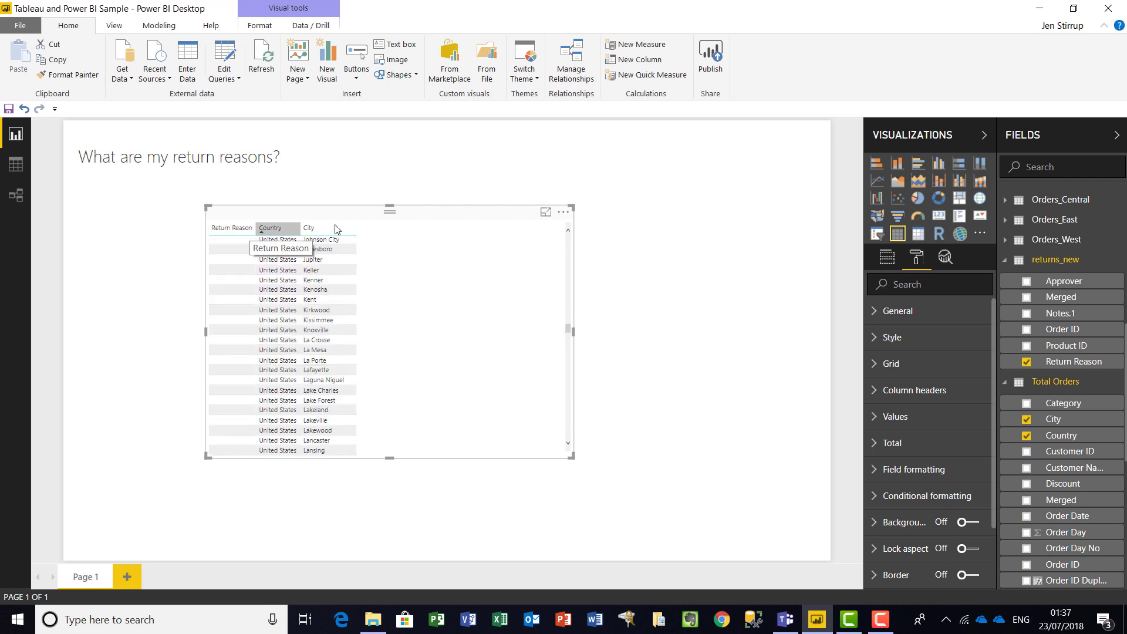
- Add a Return Reason slicer below the page title and shift the table aside to make room for it
click(689, 373)
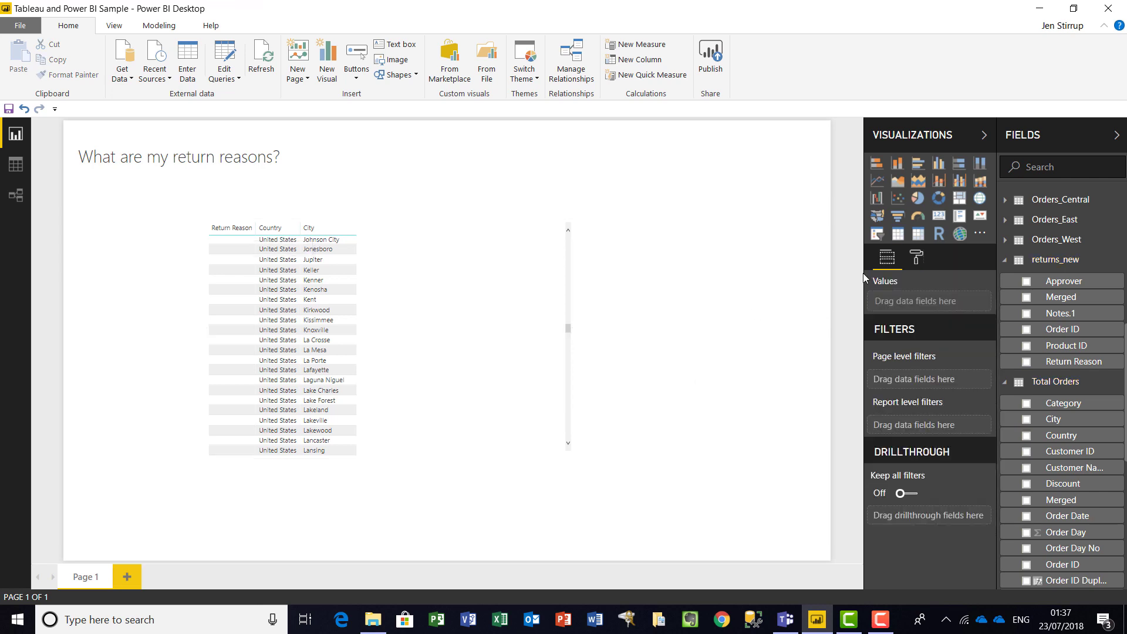
click(877, 241)
drag(322, 212, 455, 211)
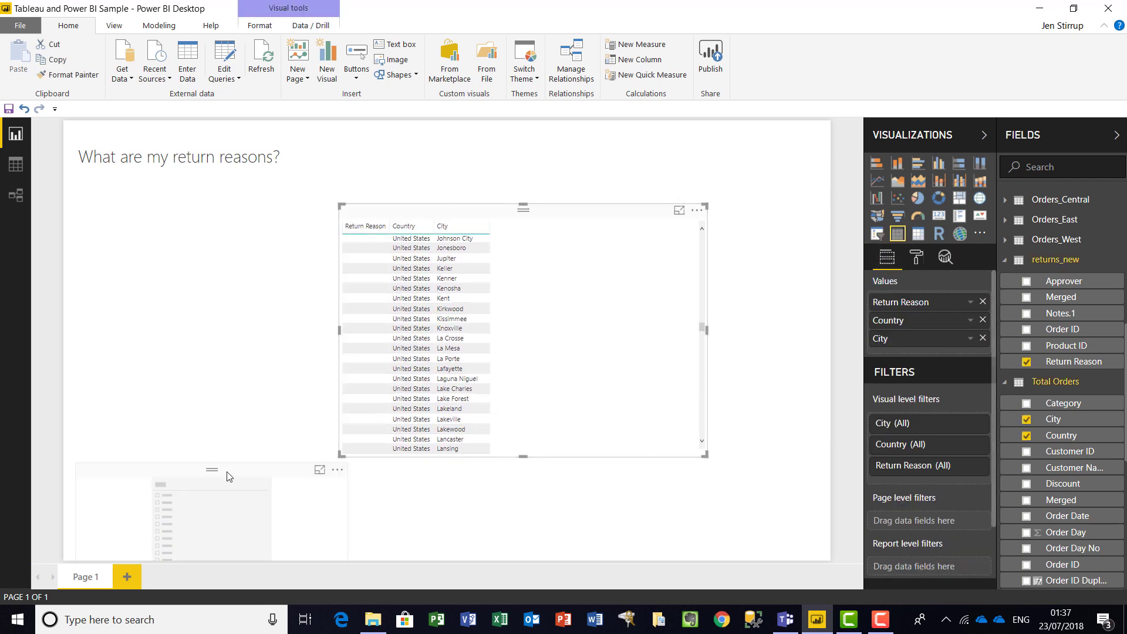
drag(237, 469, 222, 228)
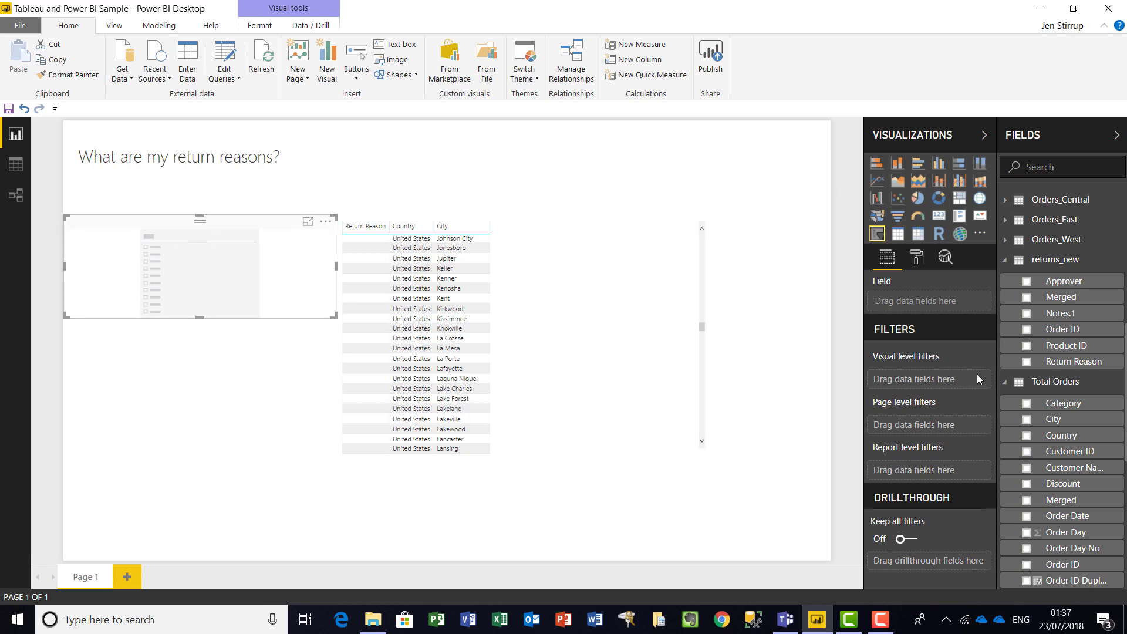
click(1028, 363)
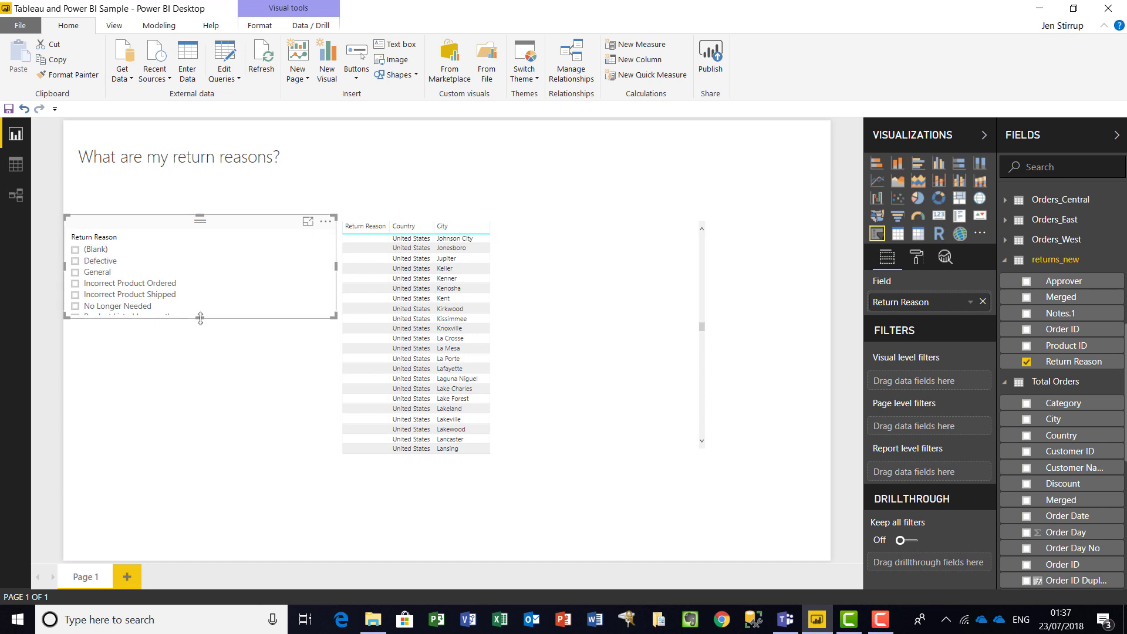
- Resize the Return Reason slicer to fit its list and filter it to Product Listed Incorrectly
mouse_move(202, 365)
mouse_down()
mouse_move(202, 375)
mouse_move(201, 349)
mouse_up()
drag(336, 282, 221, 279)
click(75, 317)
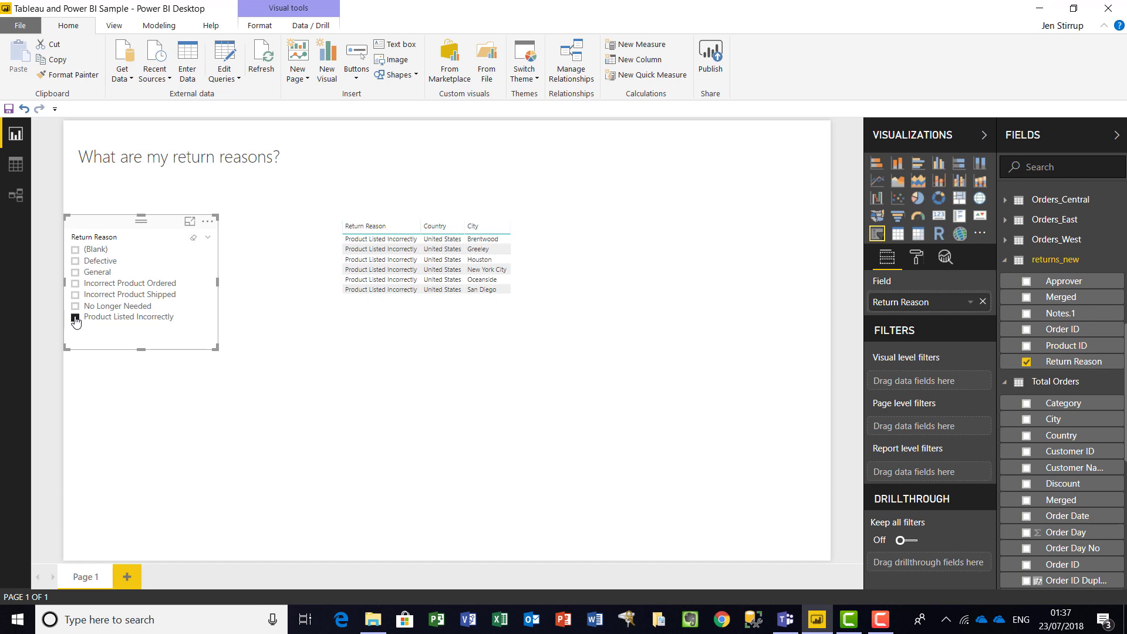
- Move the table closer to the slicer, add Quantity from Total Orders, and shrink the table to fit its contents
drag(420, 213, 342, 228)
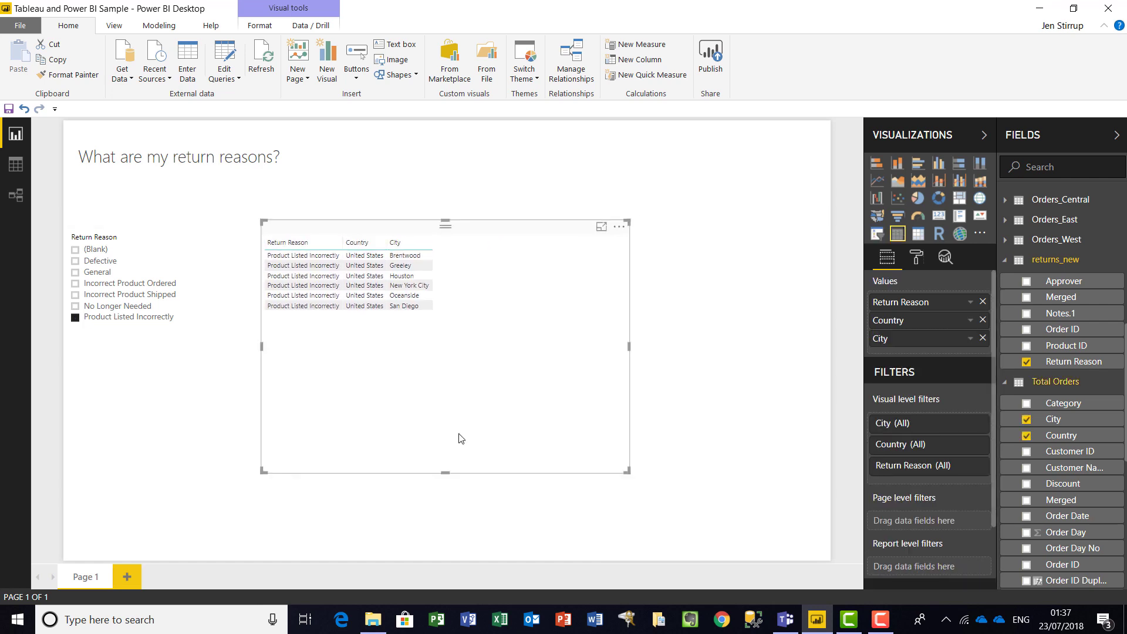
drag(446, 470, 444, 334)
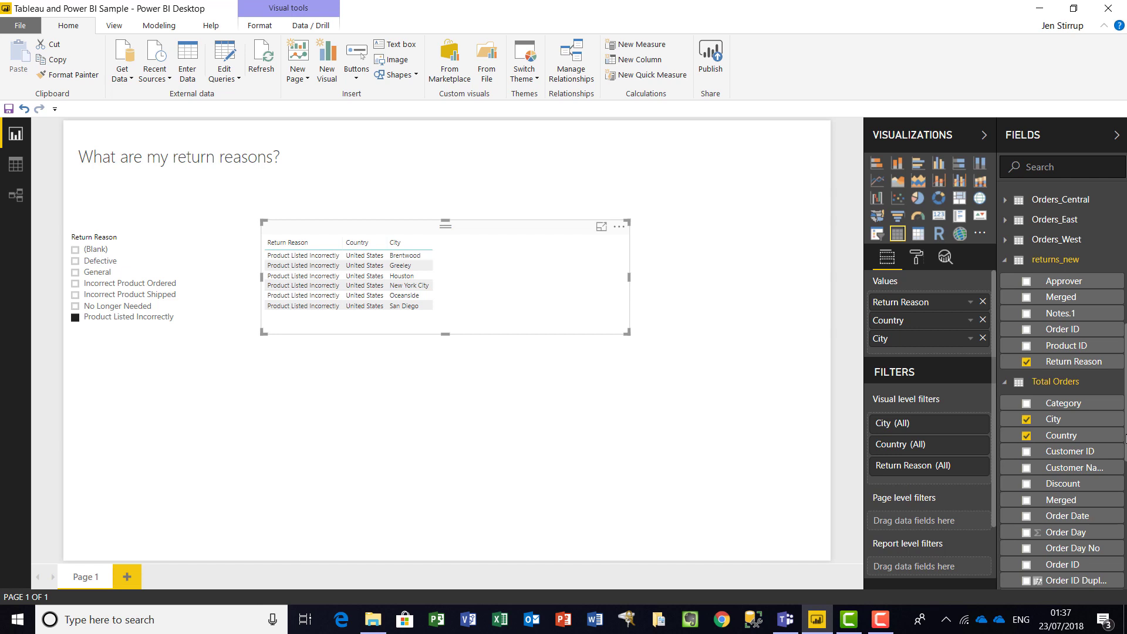
drag(1125, 437, 1125, 569)
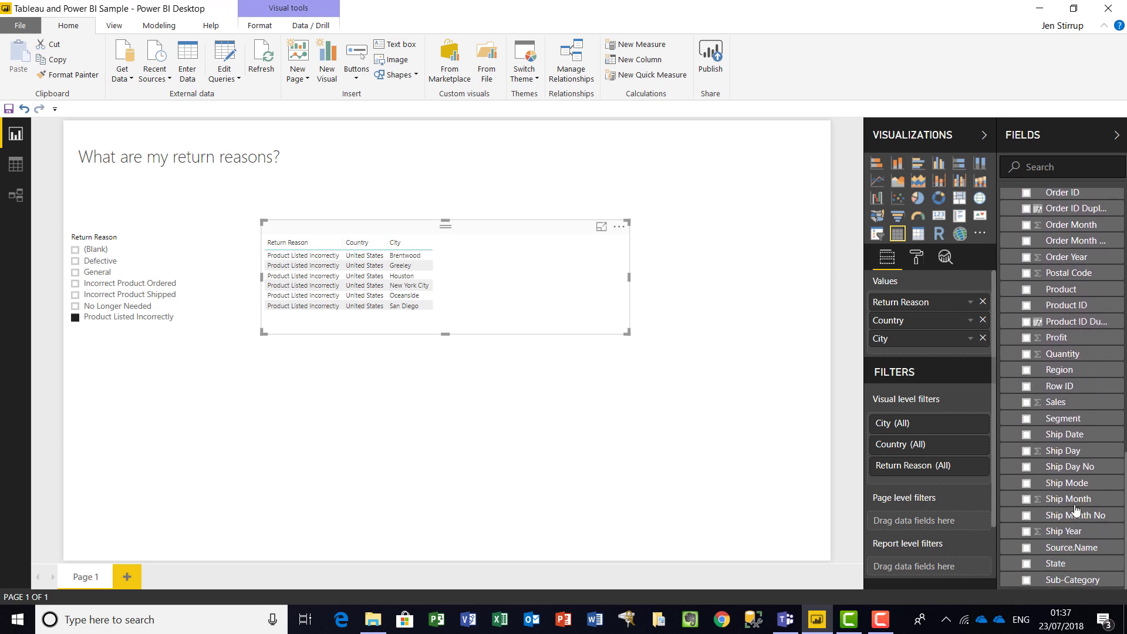
click(1027, 358)
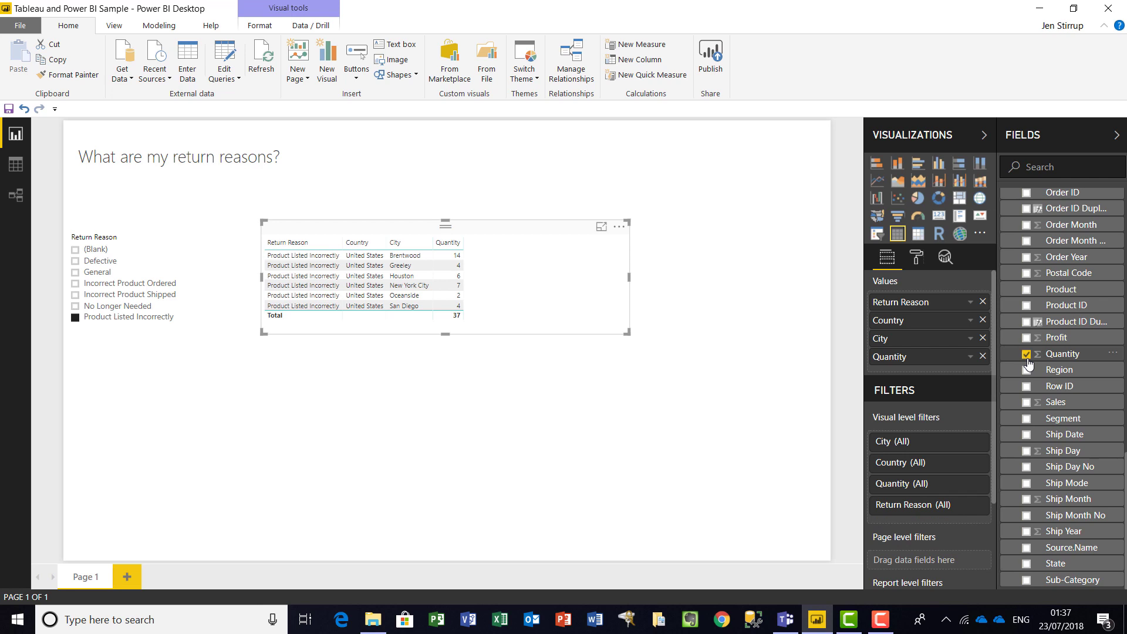
drag(629, 279, 500, 286)
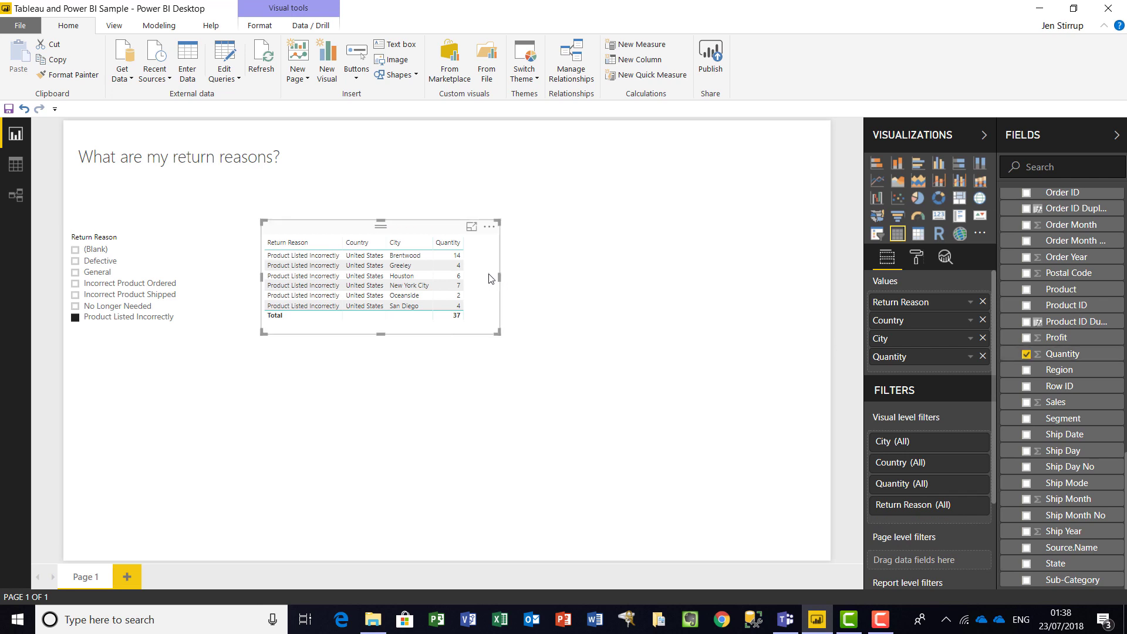
- View the table in focus mode and show its underlying data, including the Brentwood row, before returning to the report
click(472, 227)
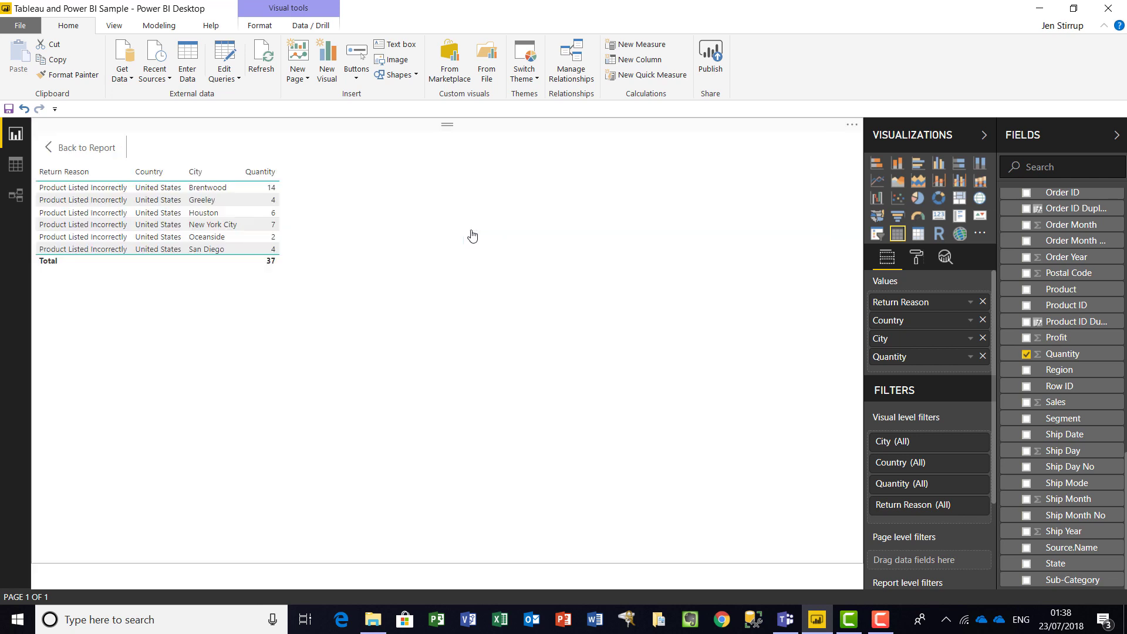
click(69, 148)
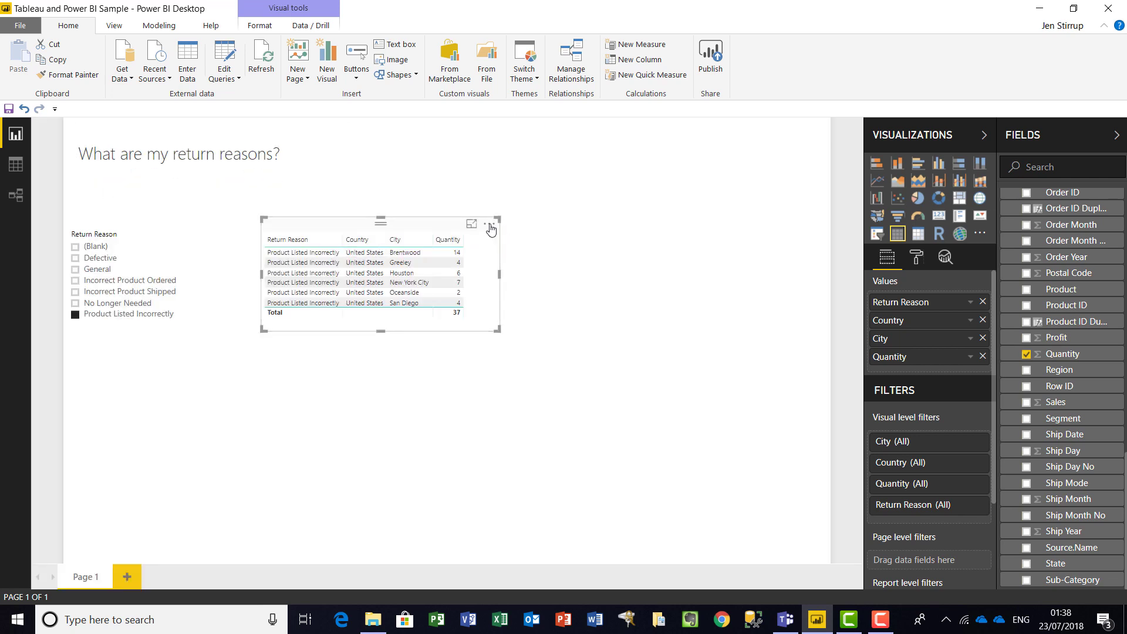
click(488, 225)
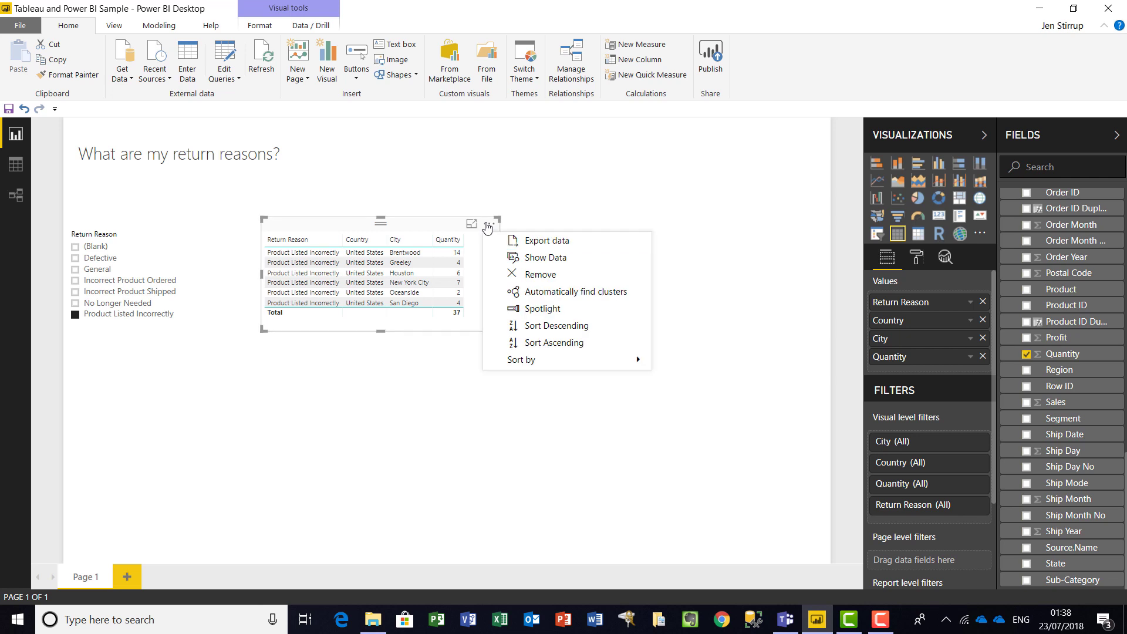
click(581, 260)
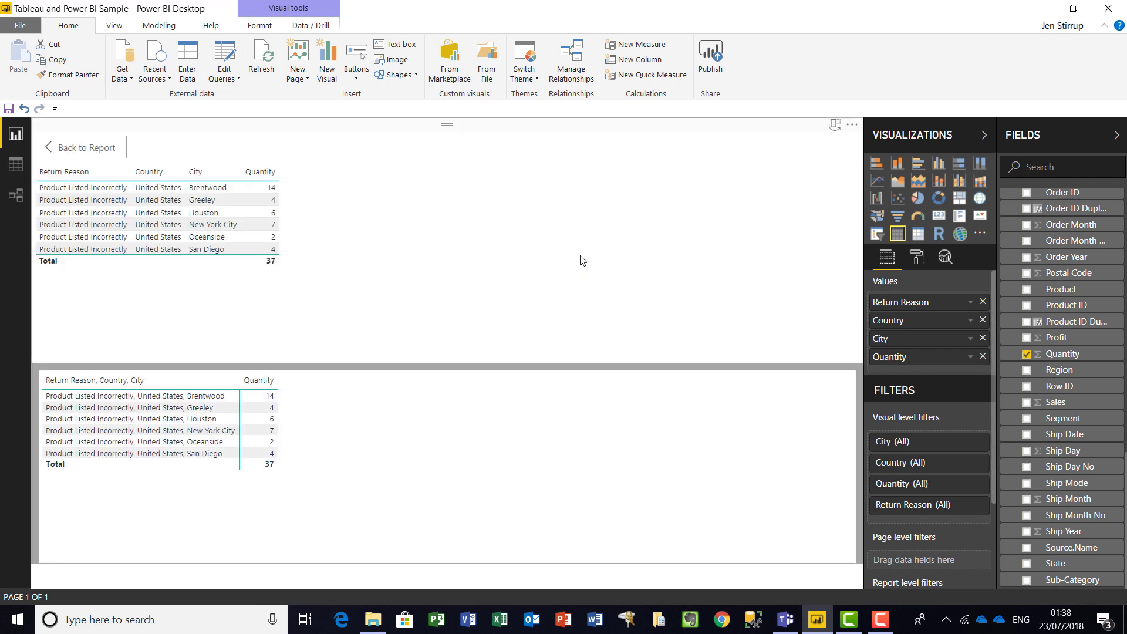
click(209, 399)
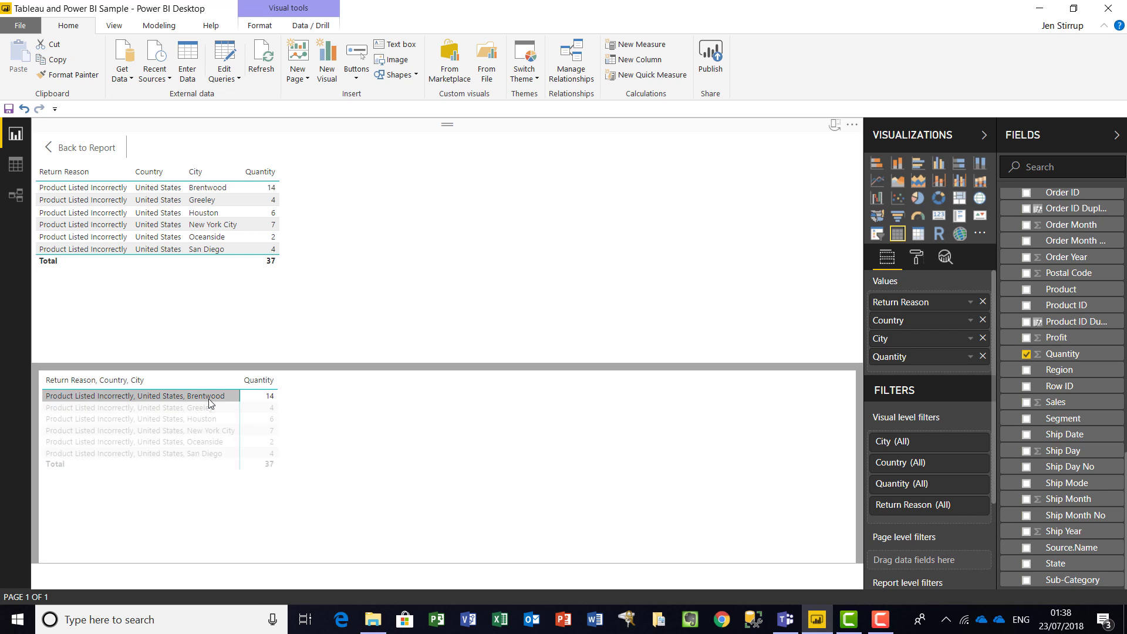
click(63, 147)
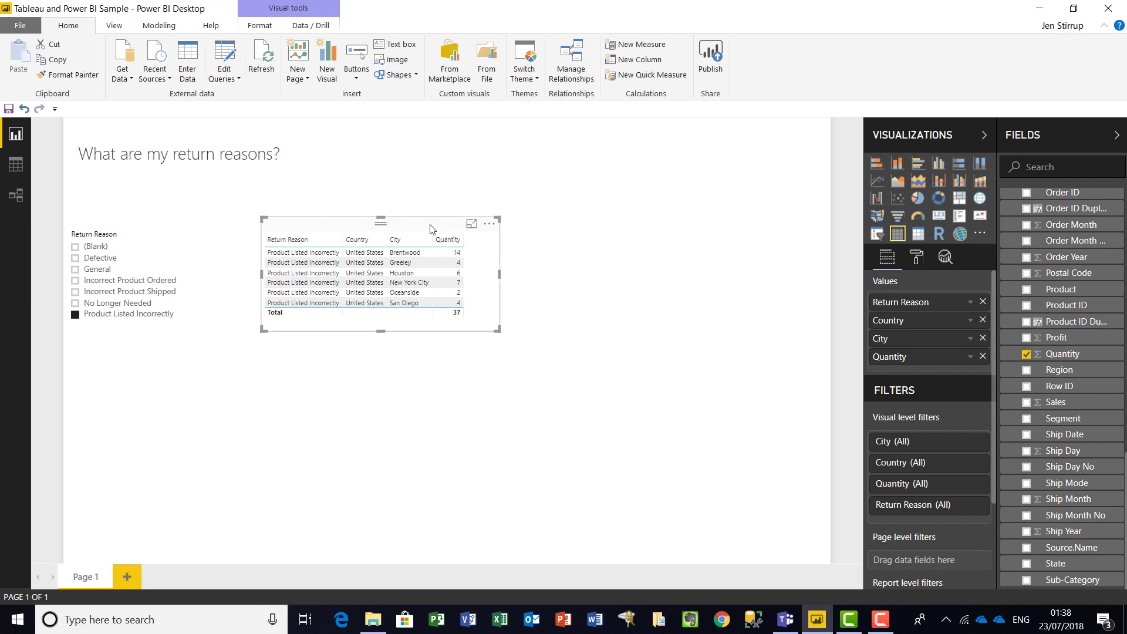
click(114, 27)
click(164, 29)
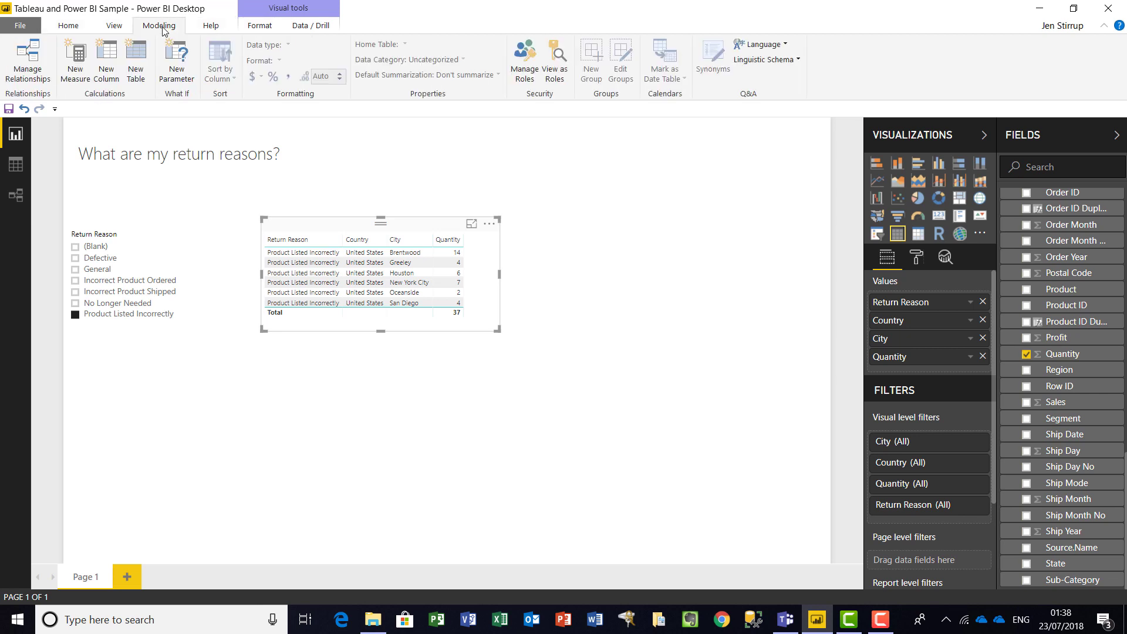
click(212, 27)
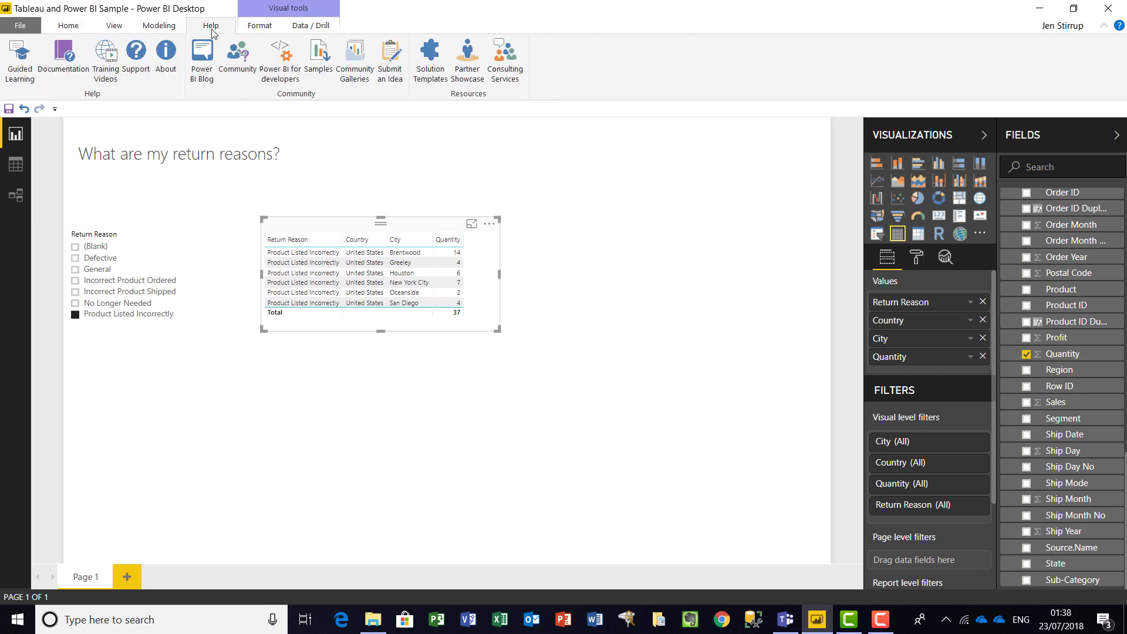
click(262, 25)
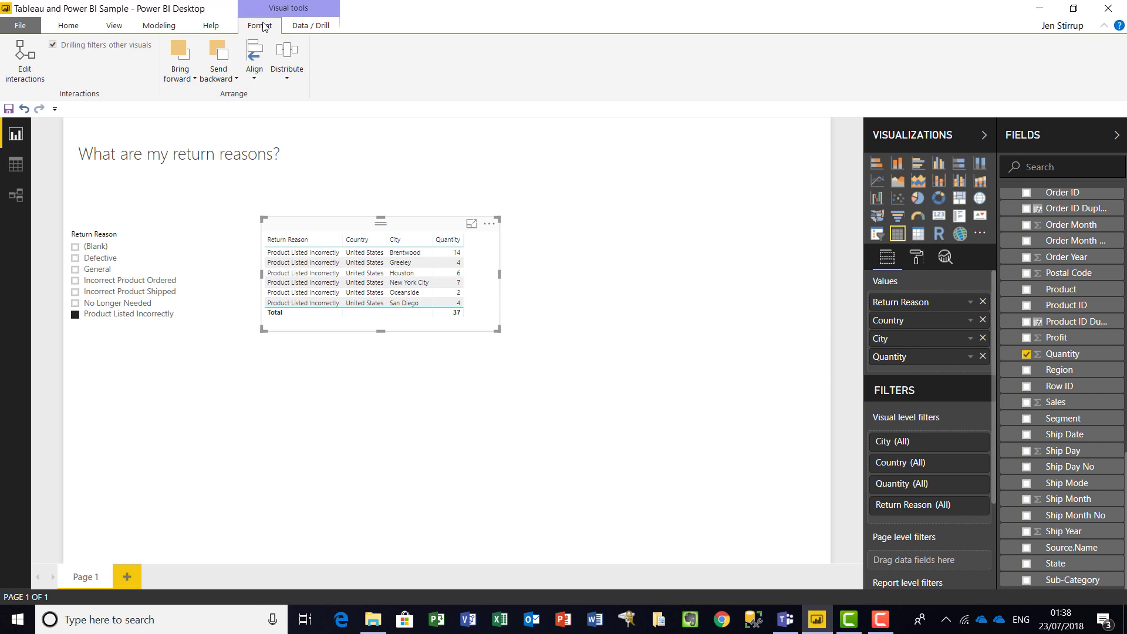
click(302, 31)
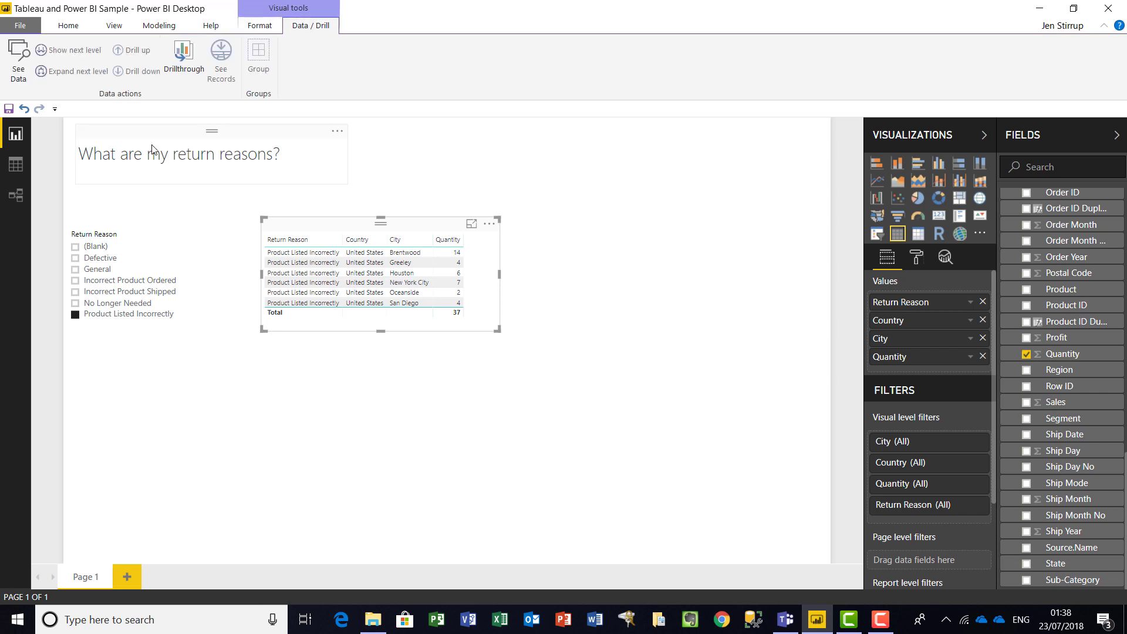
click(183, 65)
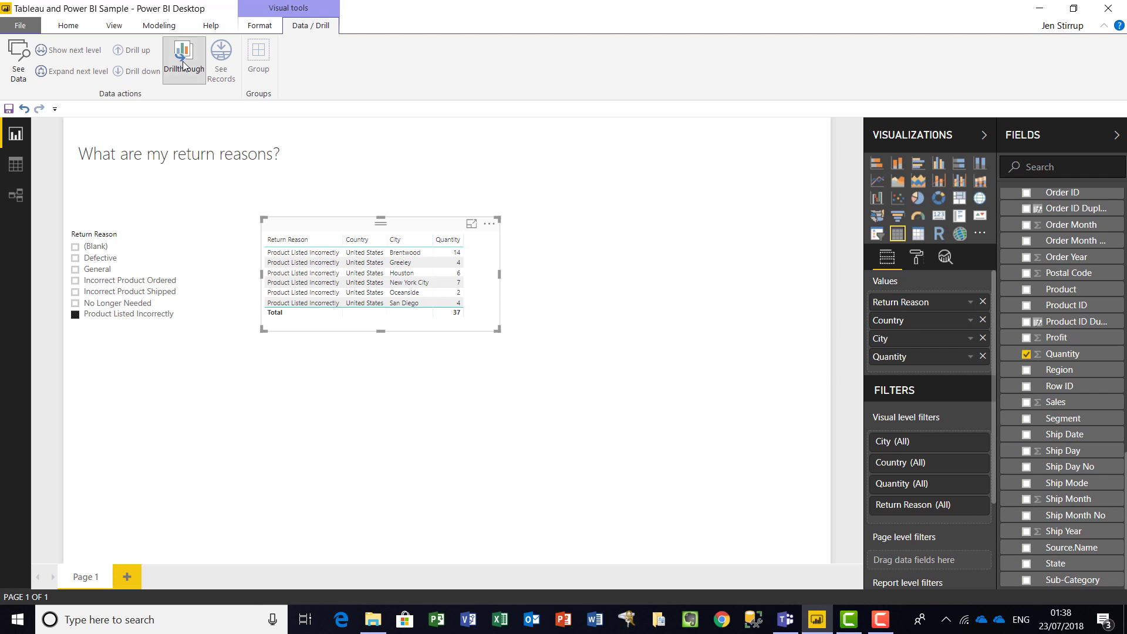
click(183, 65)
click(68, 26)
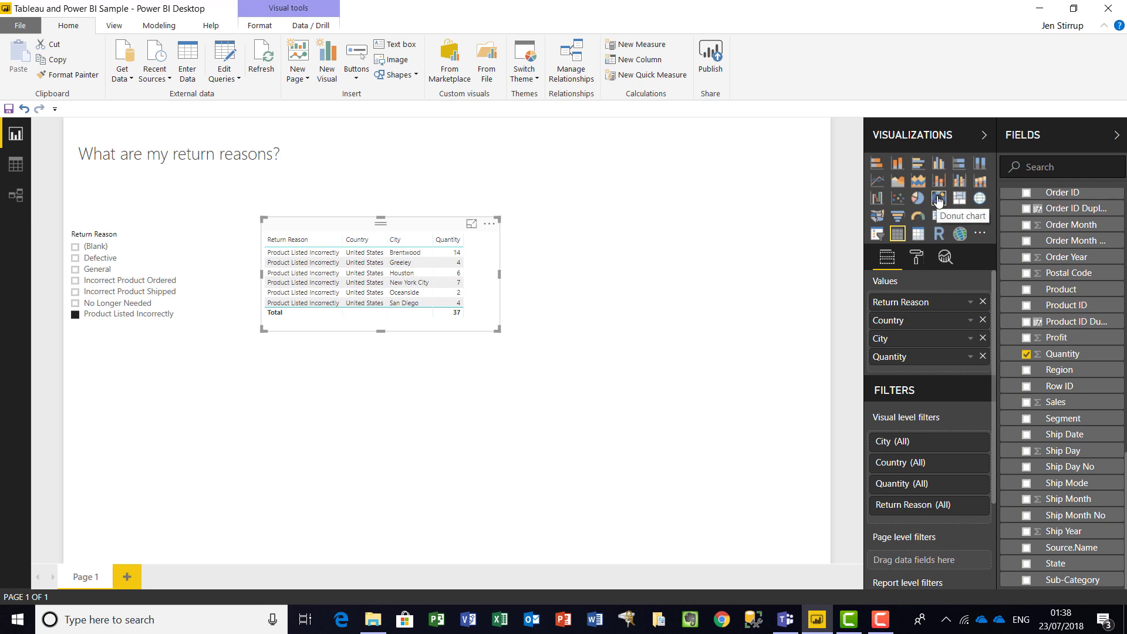
- Convert the table into a stacked bar chart of Quantity and make the chart taller
click(878, 164)
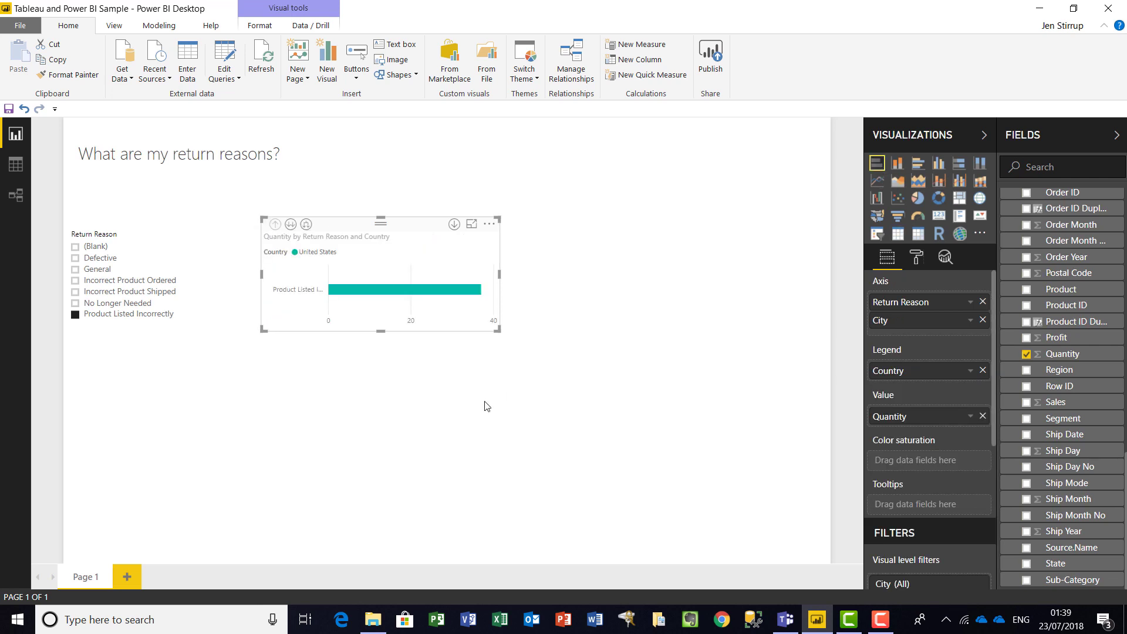
drag(384, 337, 380, 474)
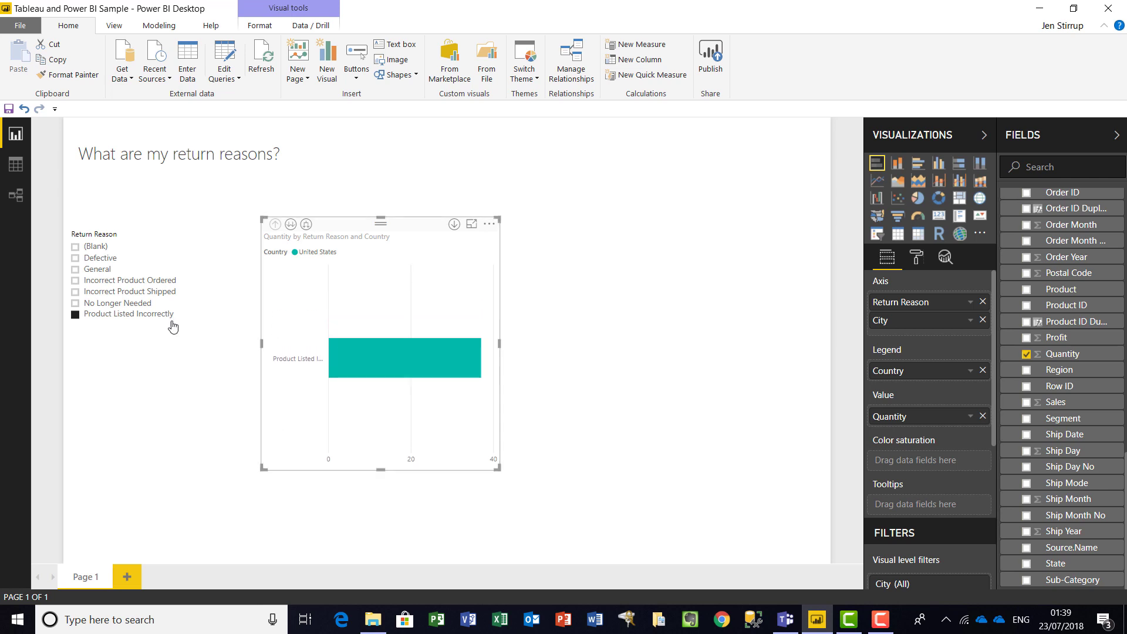
- Filter the Return Reason slicer to General and turn on its "Select All" option
click(75, 270)
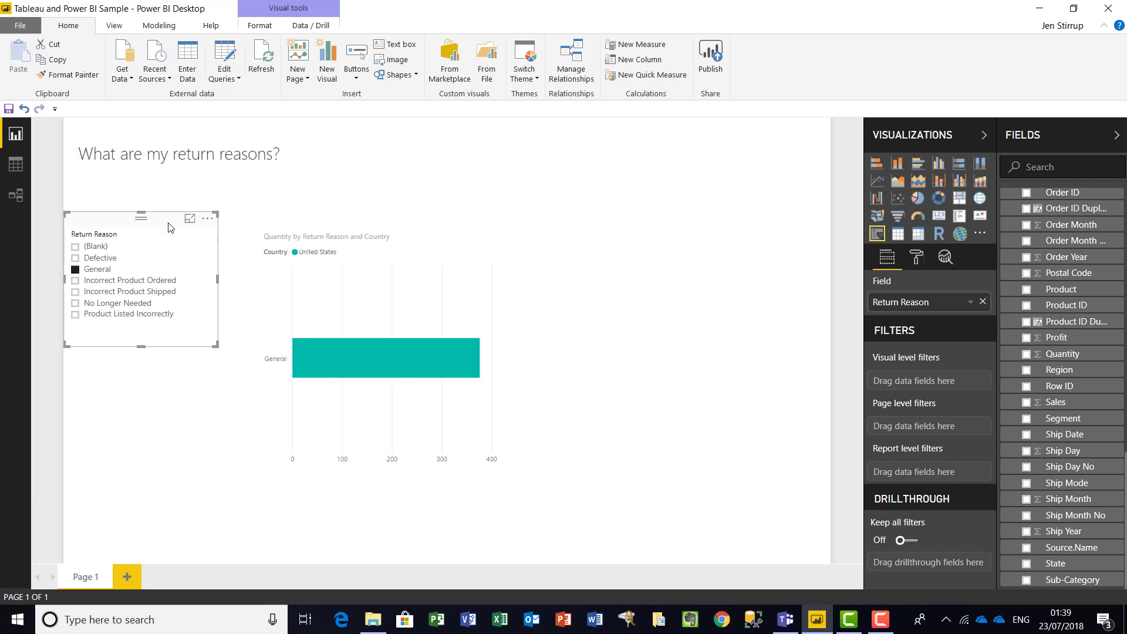
click(917, 258)
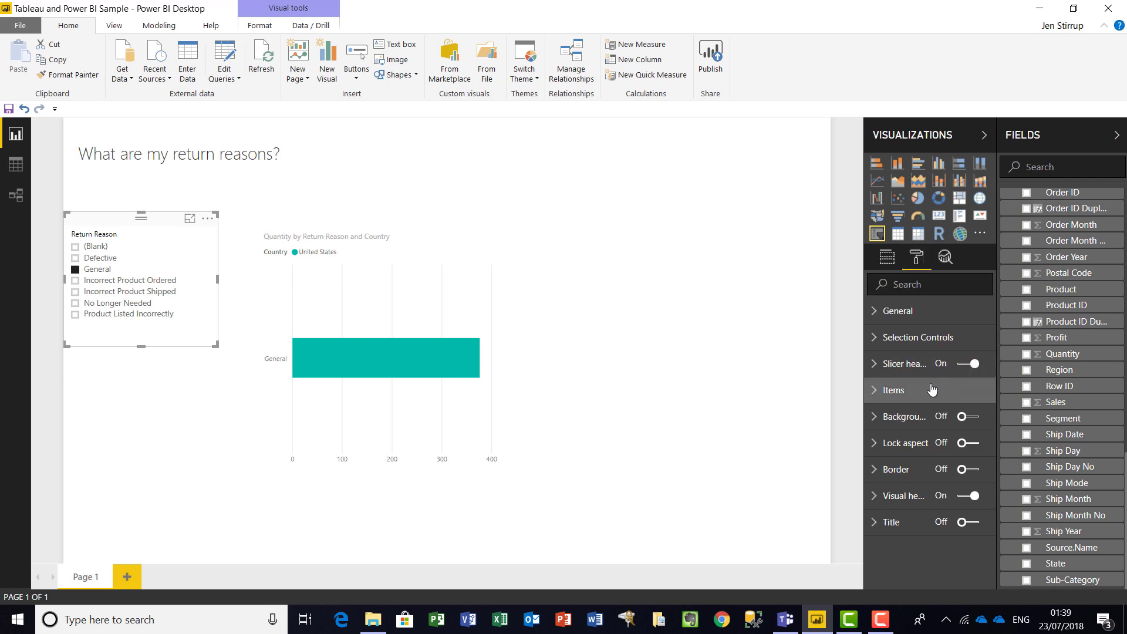
click(877, 343)
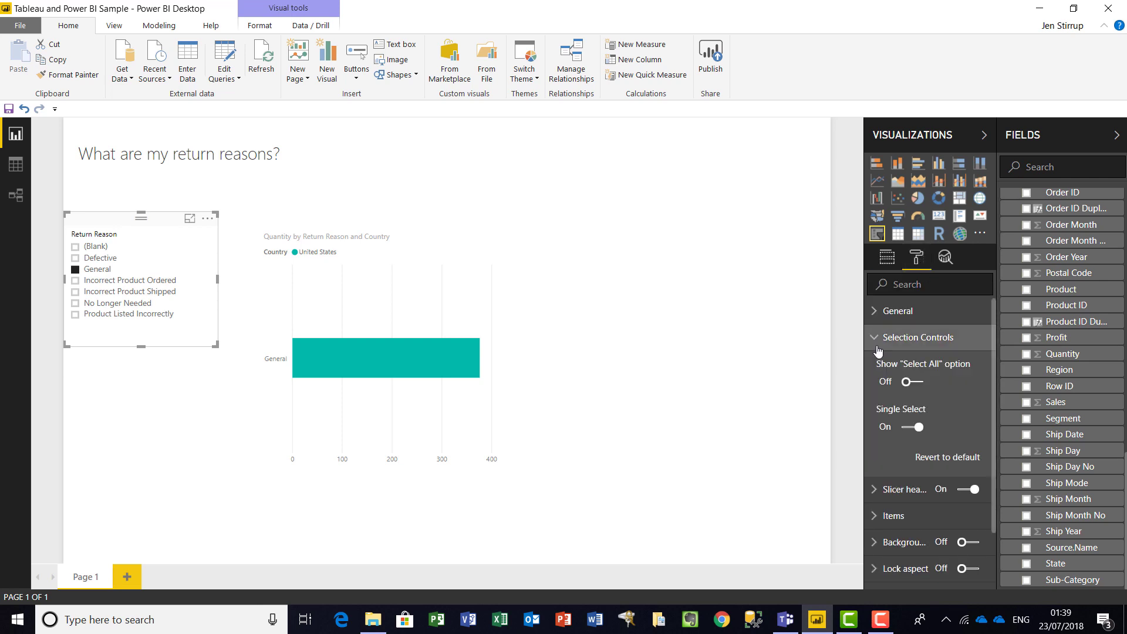
click(919, 383)
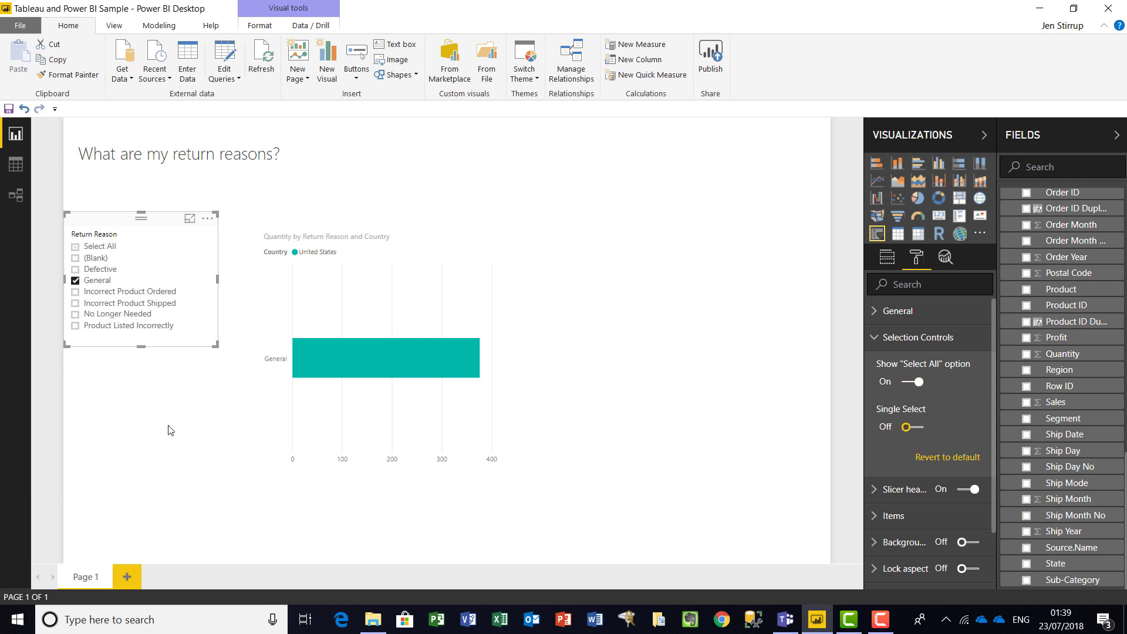
- Add Product Listed Incorrectly and Incorrect Product Ordered to the Return Reason slicer selection, and widen the bar chart to nearly the page's edge
click(74, 326)
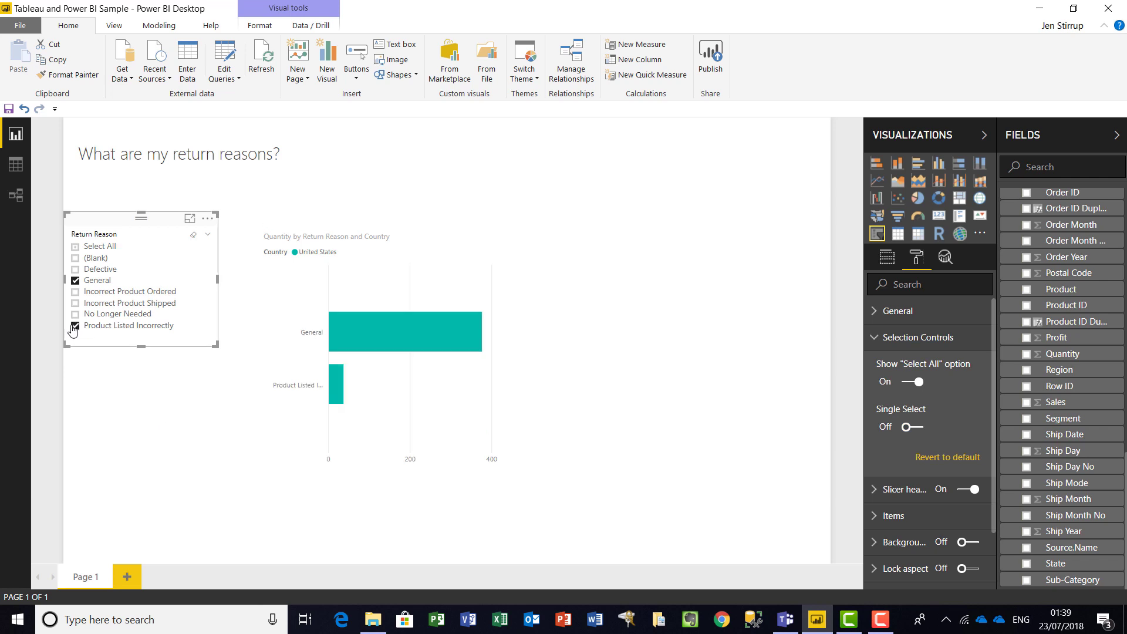
click(75, 293)
mouse_move(407, 415)
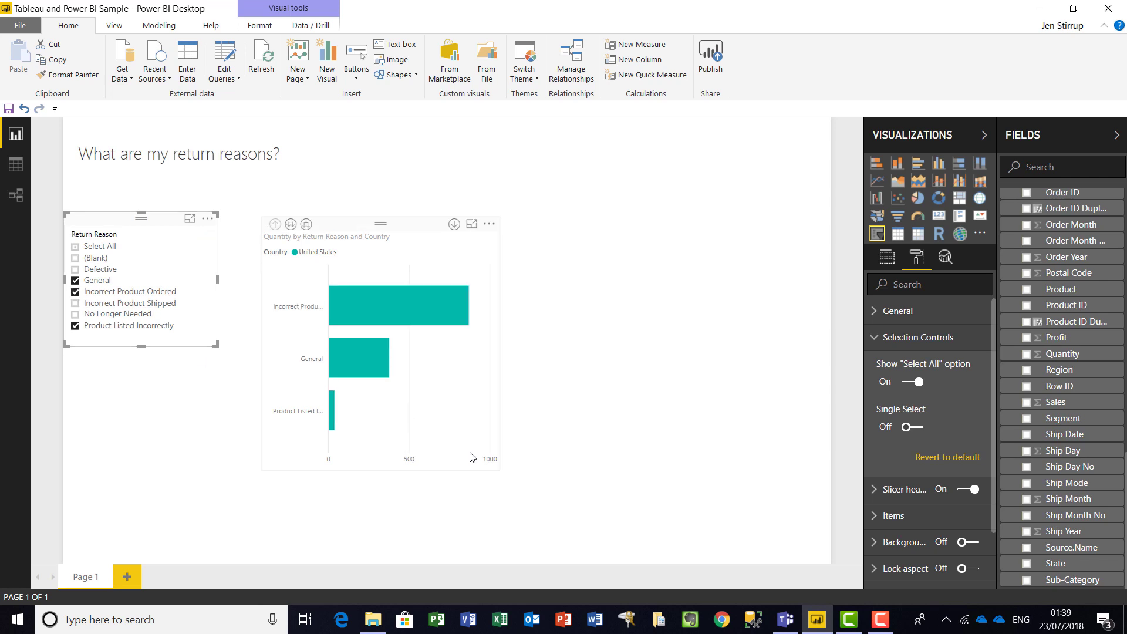
click(409, 228)
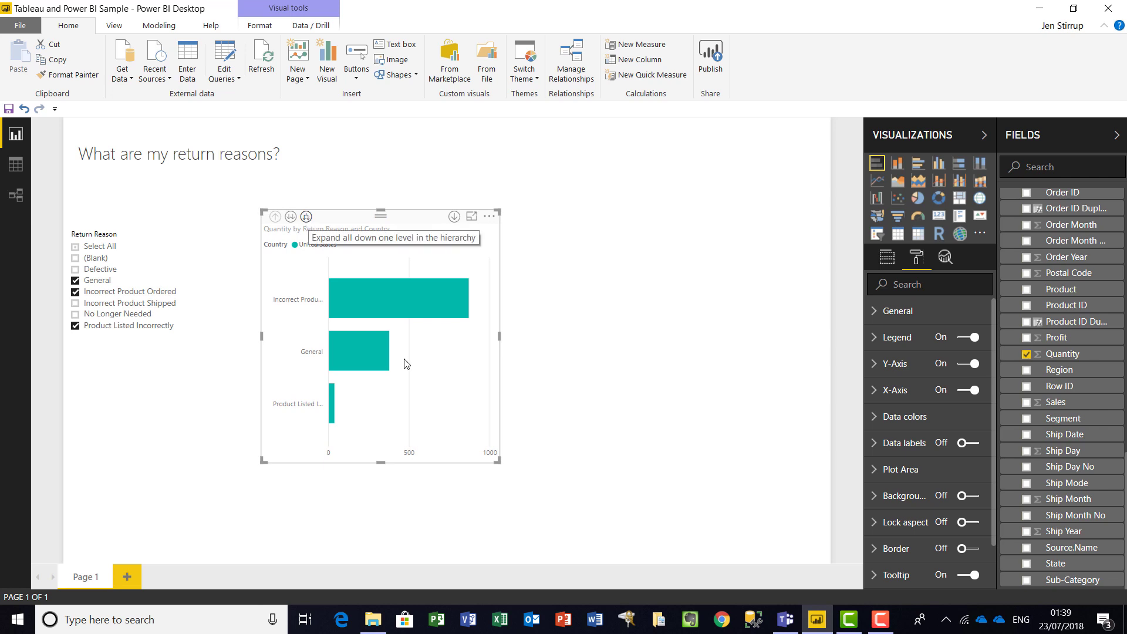
drag(500, 340, 773, 348)
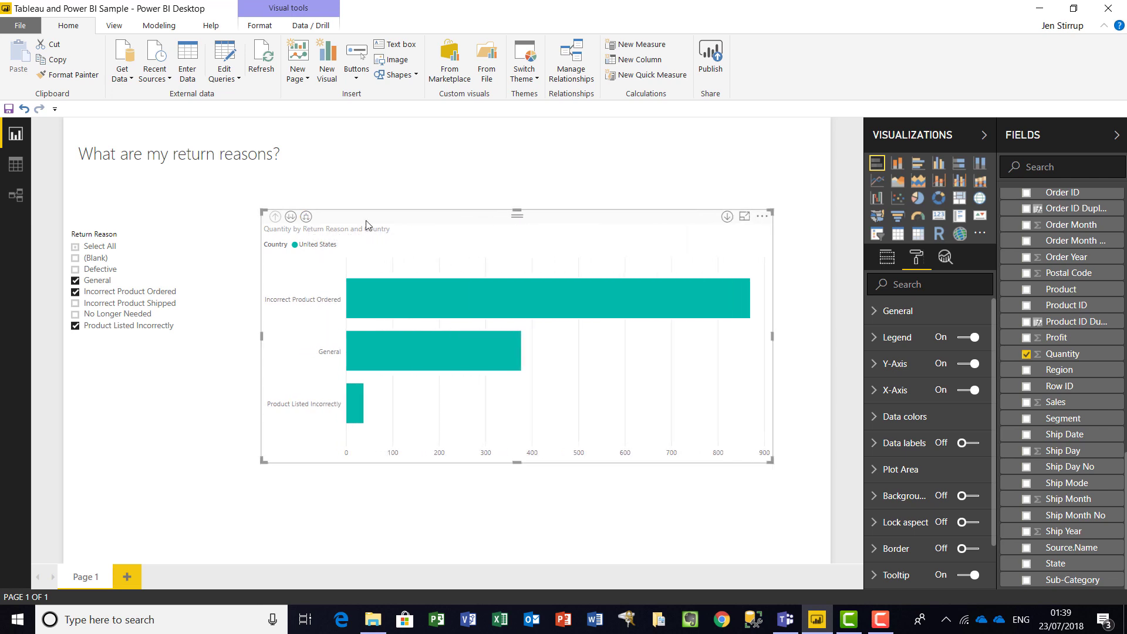
- View the chart's quantities by city, then by return reason and city combined, returning to the return reason level after each view
click(291, 217)
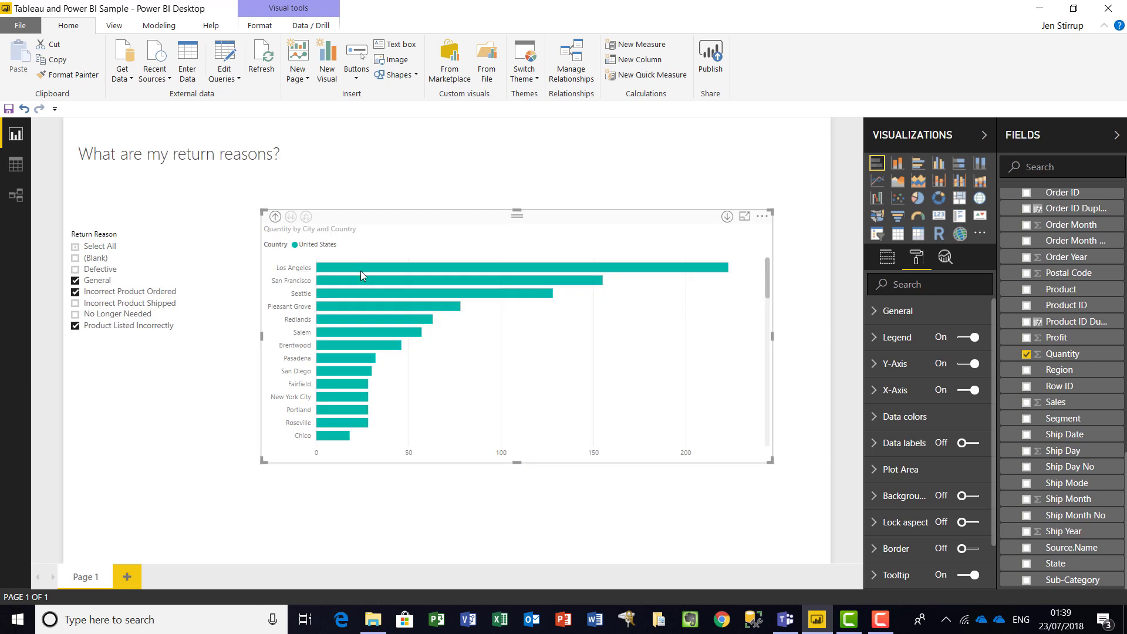
mouse_move(360, 270)
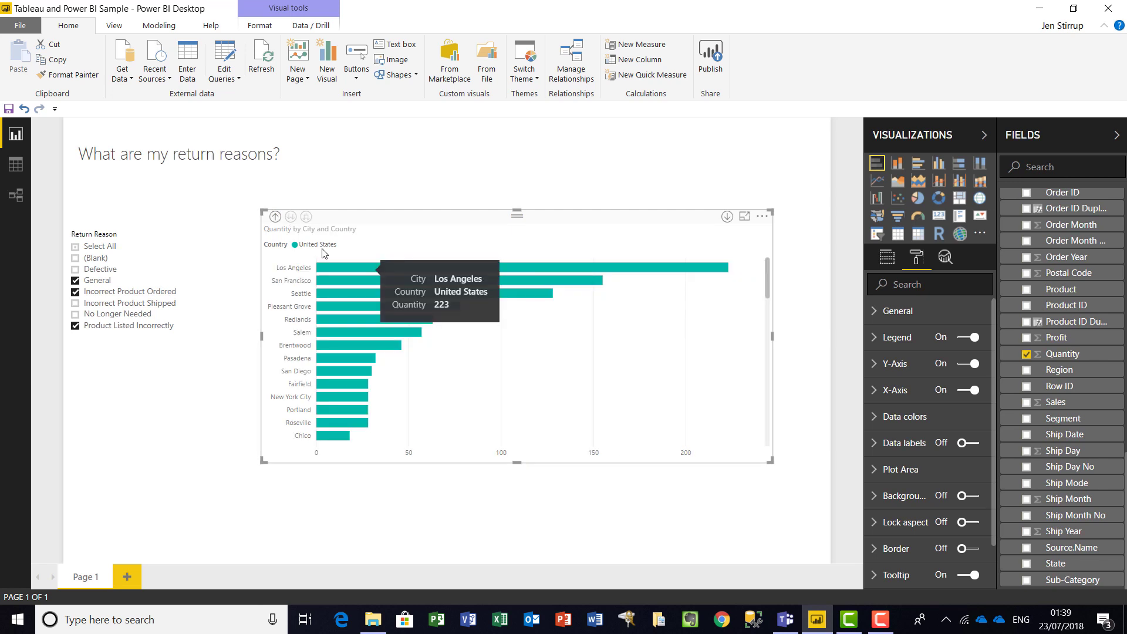
click(275, 217)
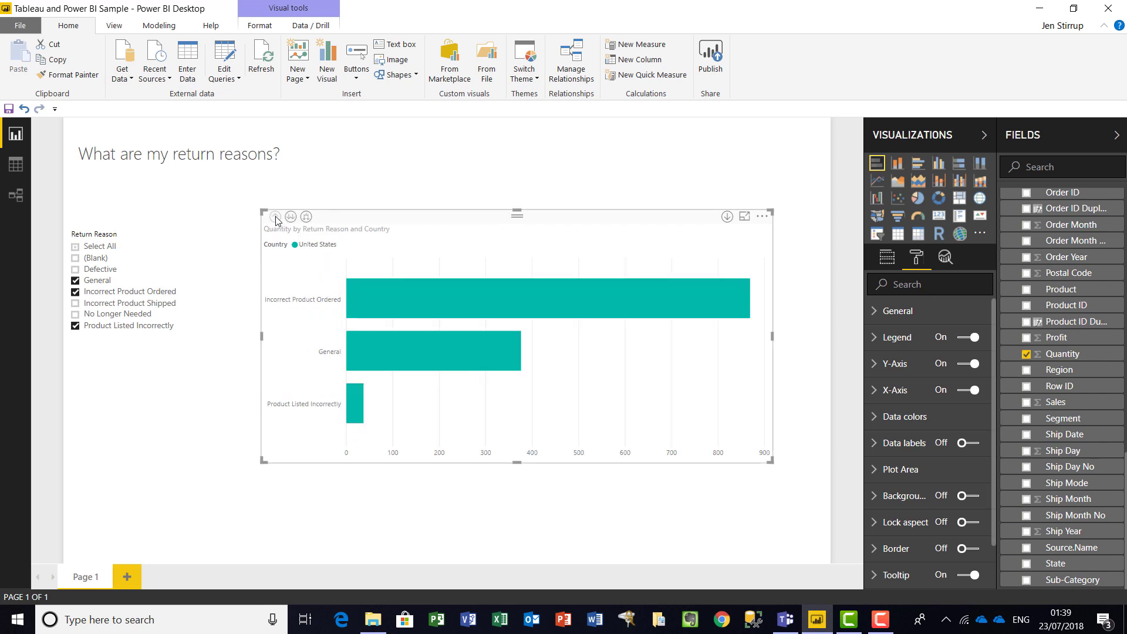
click(306, 217)
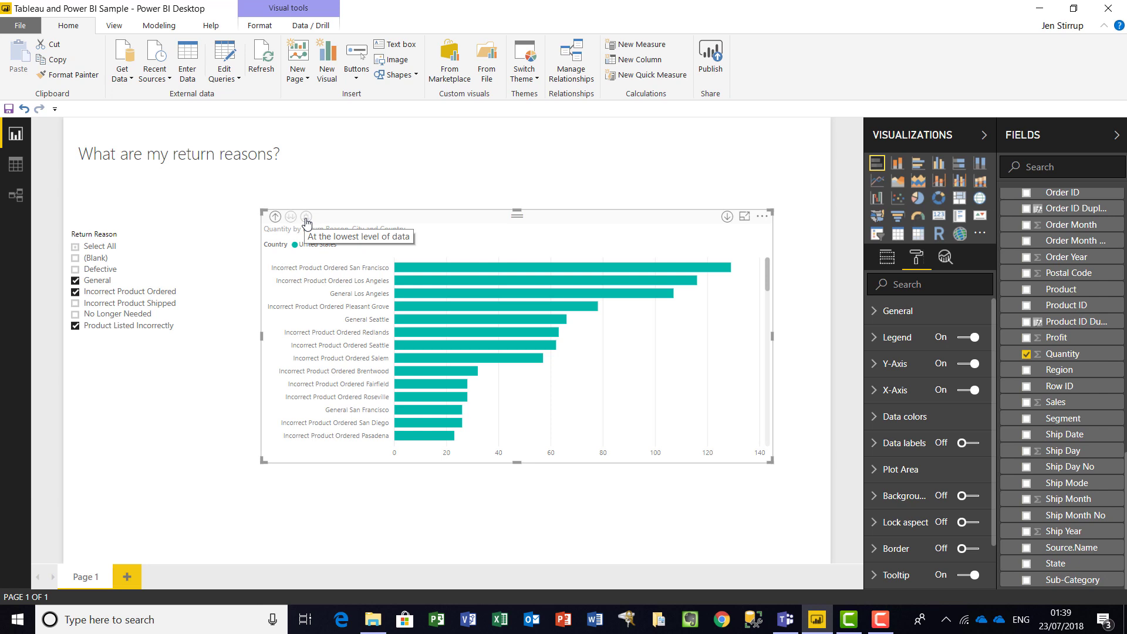
click(277, 219)
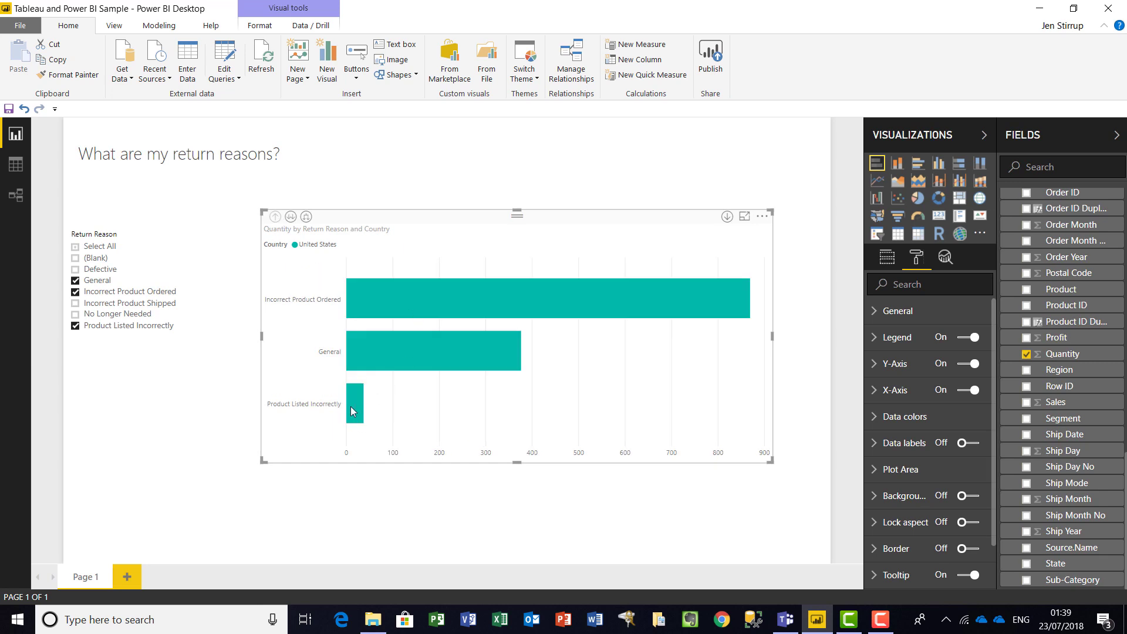
- Inspect the Product Listed Incorrectly bar's details and check which actions are available for it
mouse_move(350, 406)
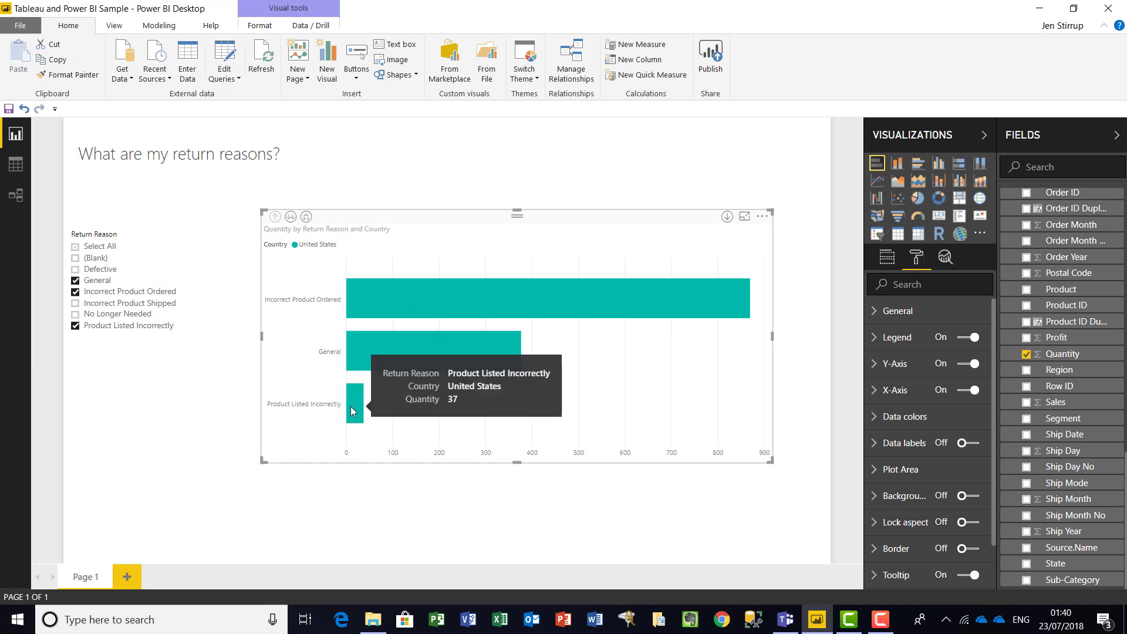
right_click(350, 406)
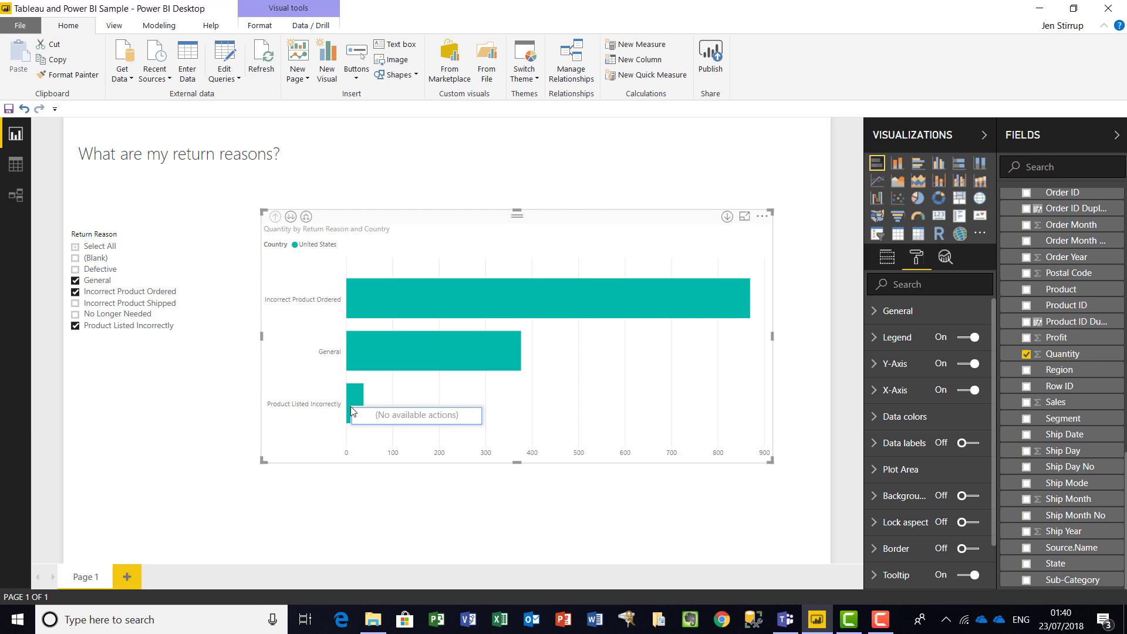
key(Escape)
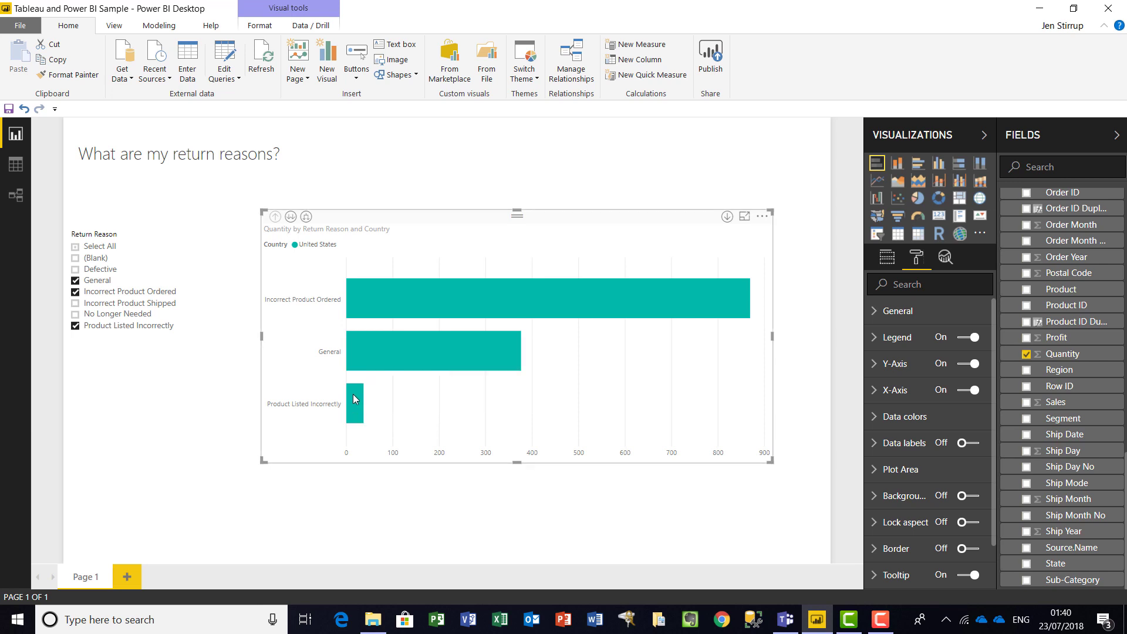